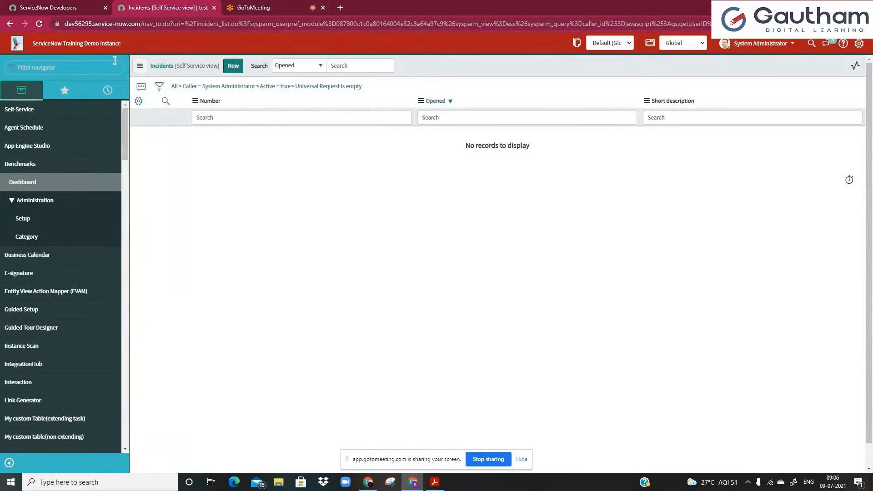
Filter the navigator for 'users' and open the Users list of all 629 accounts.
text(user)
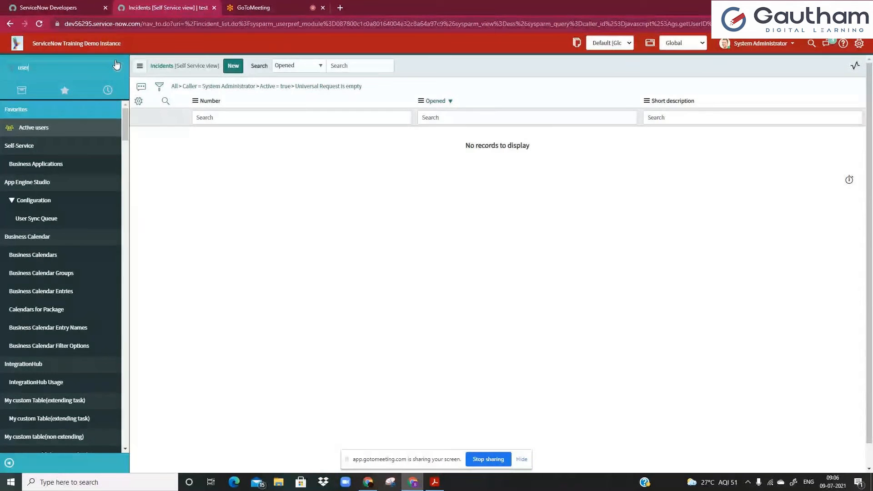
text(s)
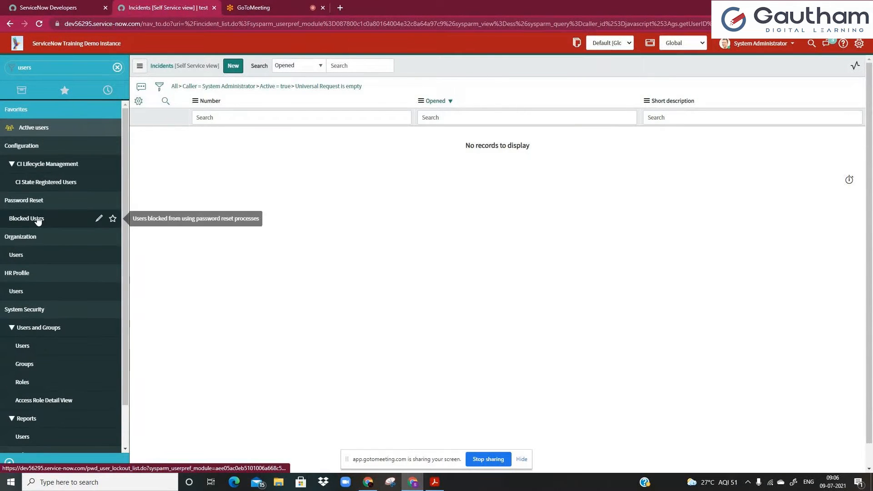
scroll(61, 314, down, 1)
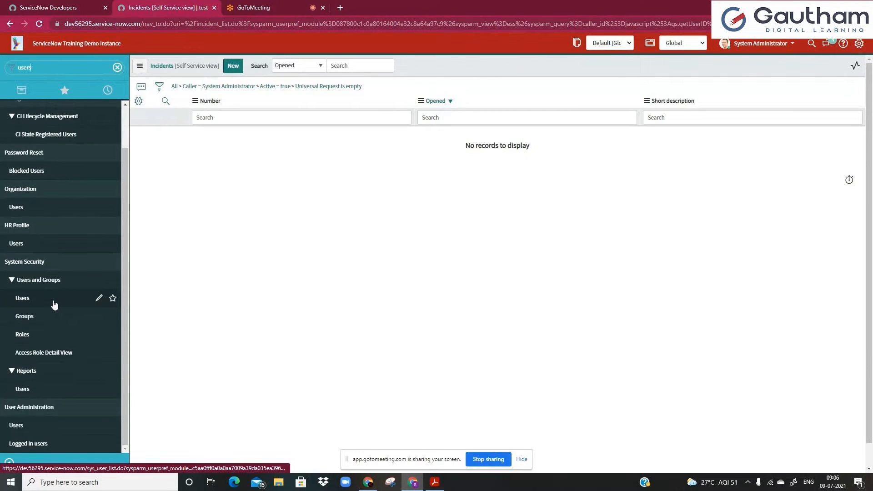
click(55, 306)
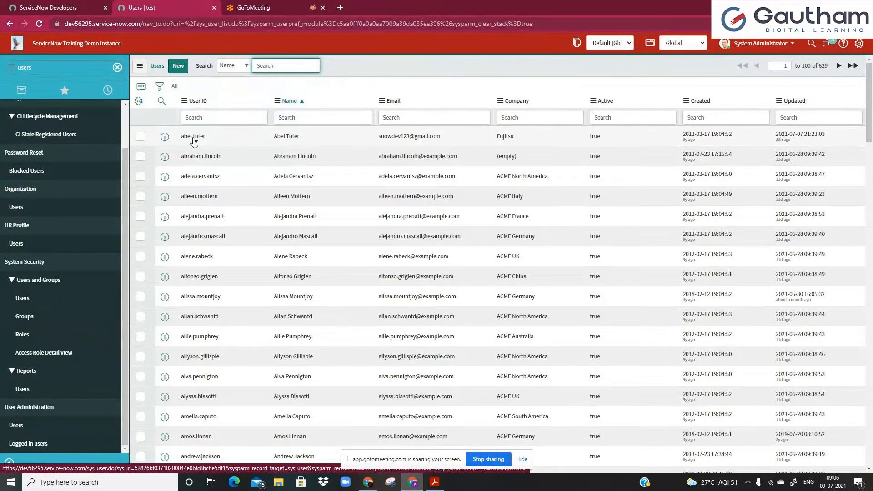
Set the browser page zoom to 120%.
key(ctrl+minus)
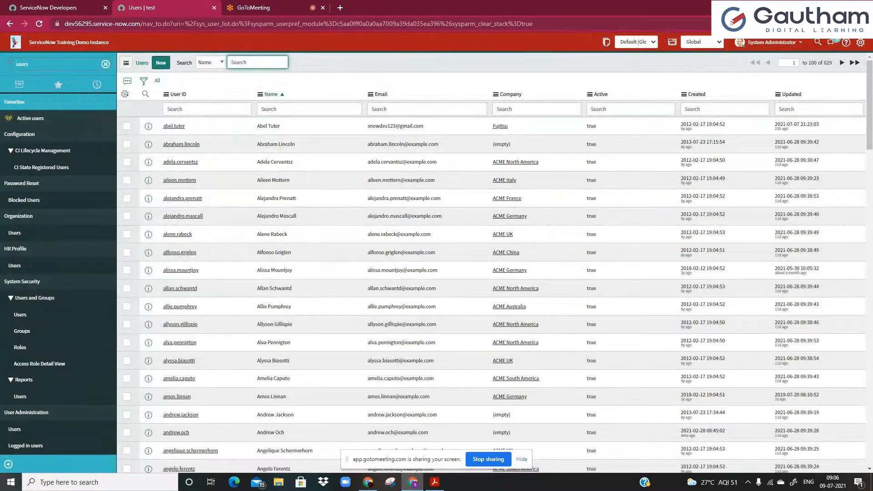
click(817, 24)
click(791, 41)
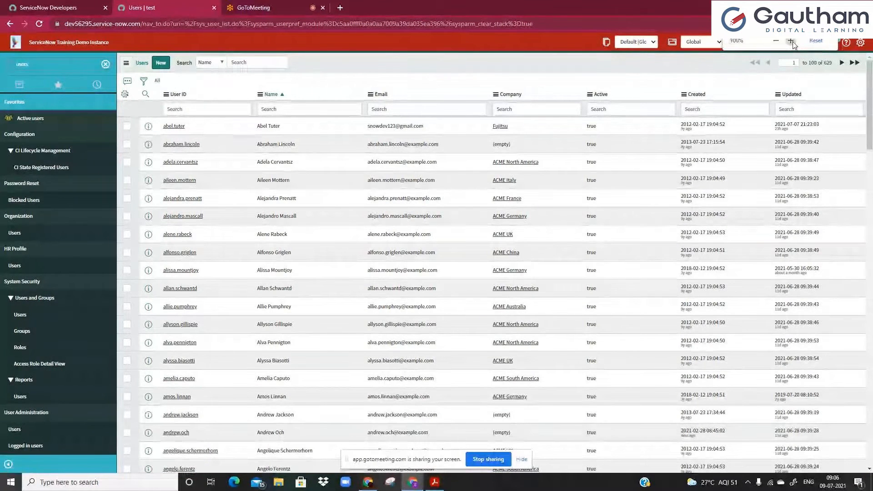
click(791, 41)
click(791, 41)
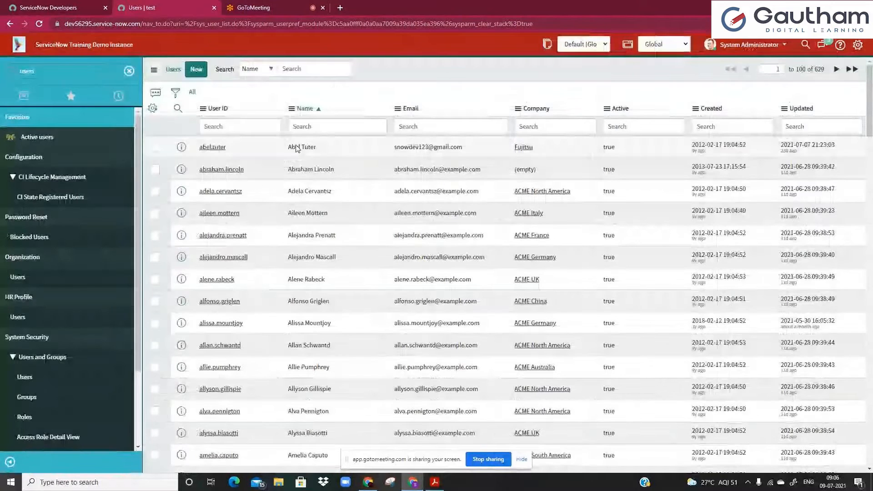
Open the first user's record in a new tab and scroll to its 27 roles.
ctrl+click(215, 146)
click(164, 4)
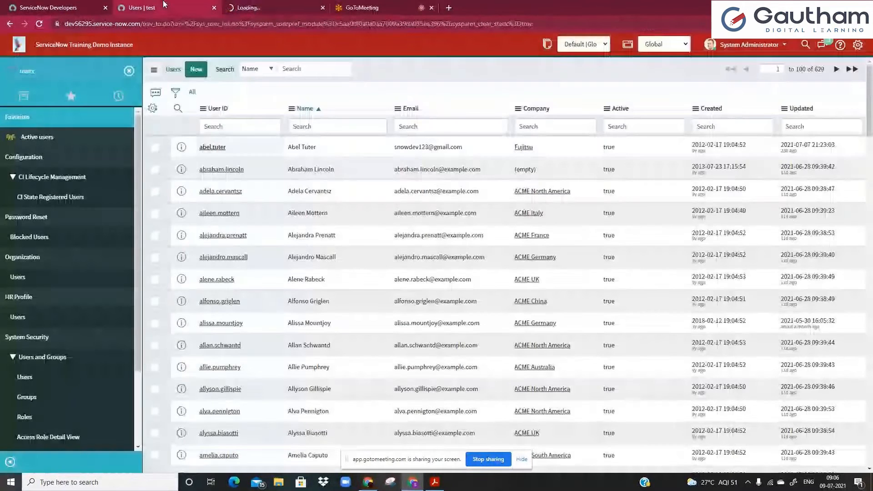
click(255, 7)
scroll(332, 316, down, 7)
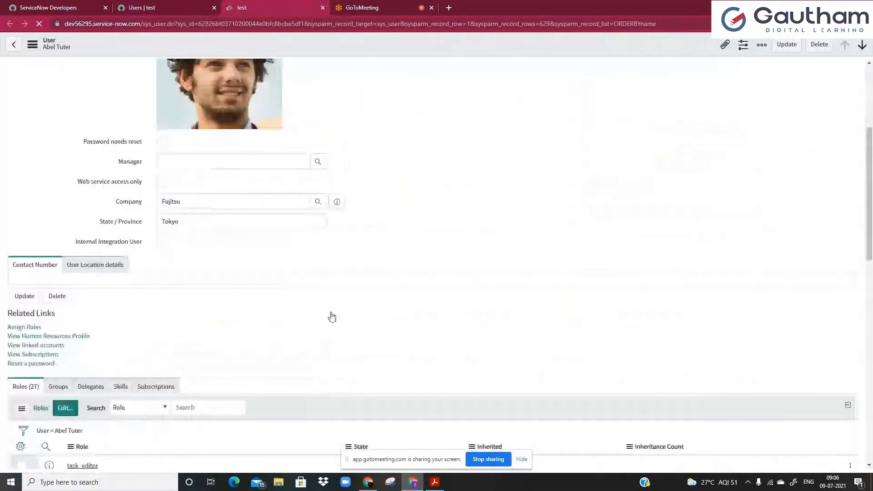
scroll(319, 291, down, 3)
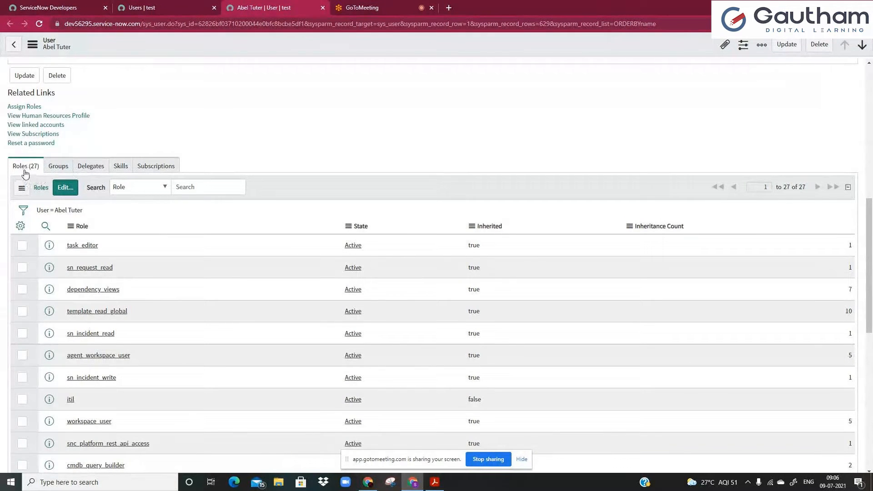
Leave the Roles editor unchanged and view the user's Groups list, which is empty.
click(65, 187)
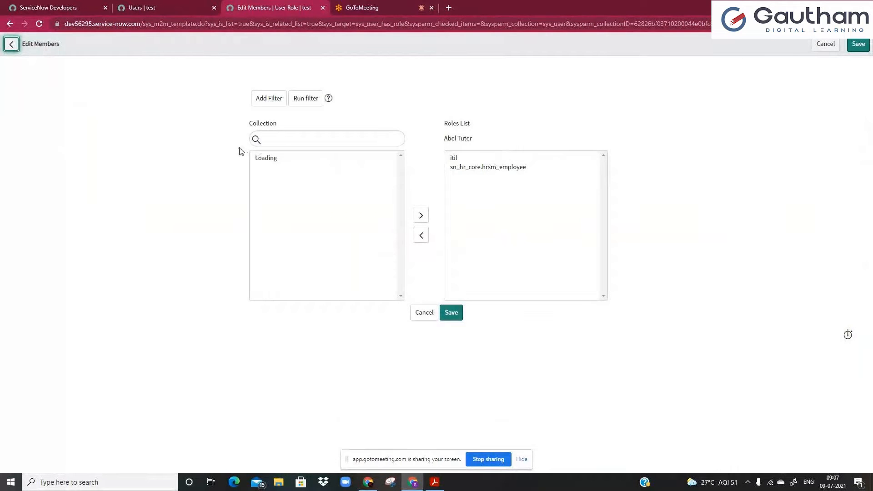
click(10, 43)
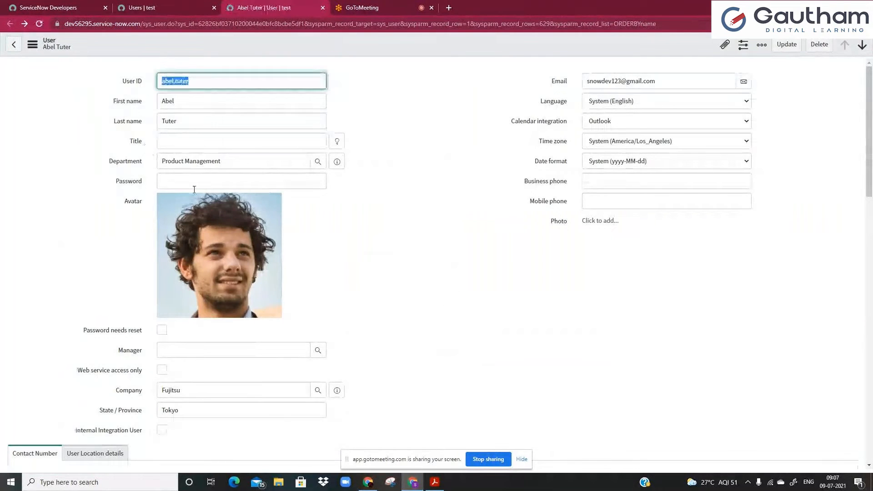
scroll(311, 303, down, 6)
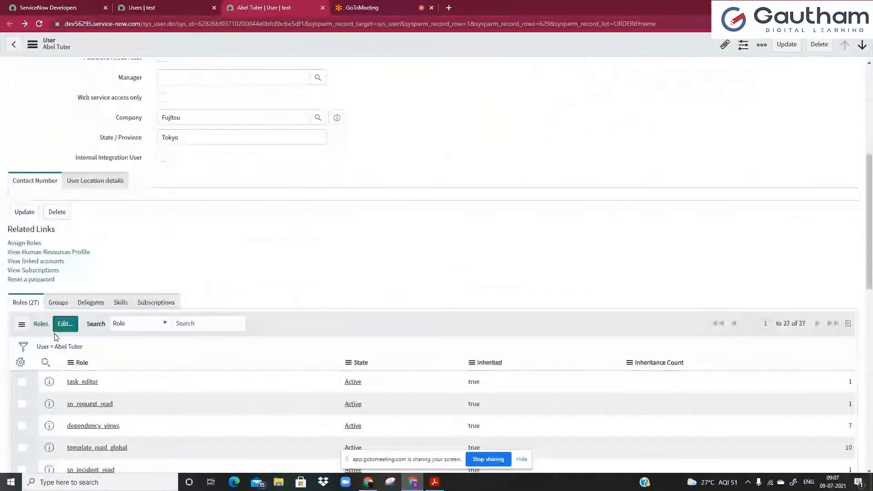
click(51, 307)
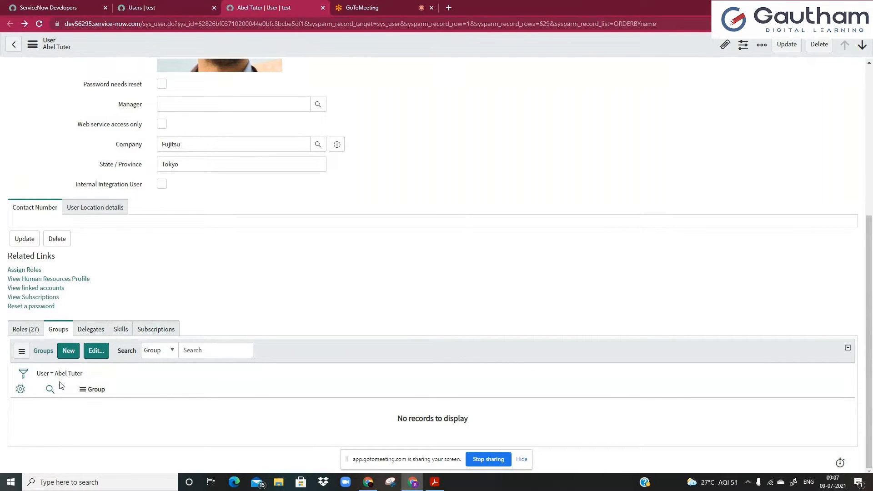
Return to the users tab and filter the navigator for 'groups'.
click(188, 6)
click(87, 75)
text(grou)
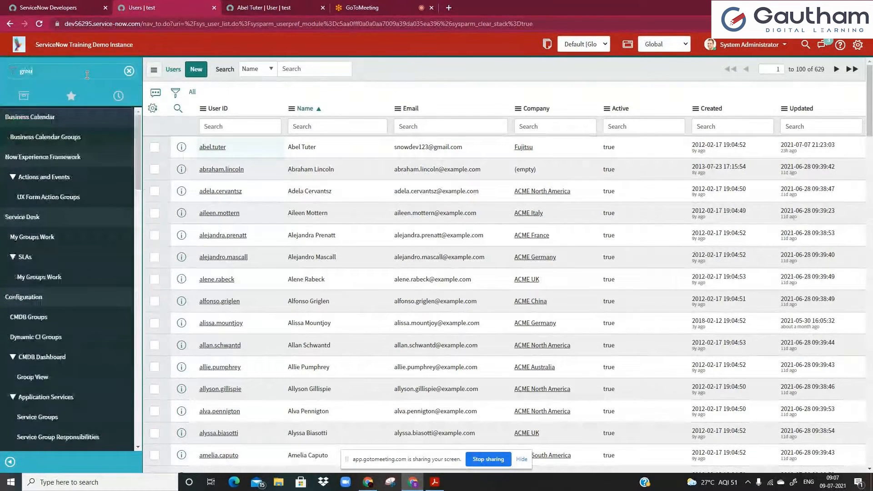
text(ps)
key(BackSpace)
text(h)
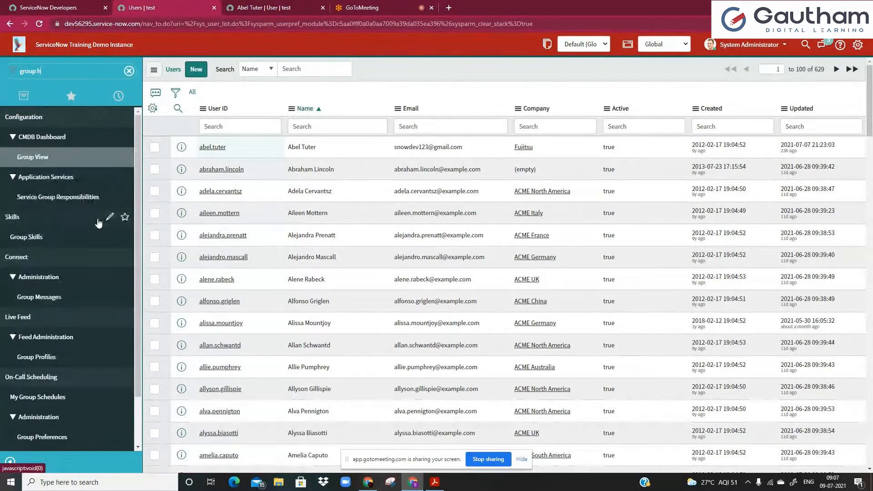
text(a)
key(BackSpace)
key(BackSpace)
key(BackSpace)
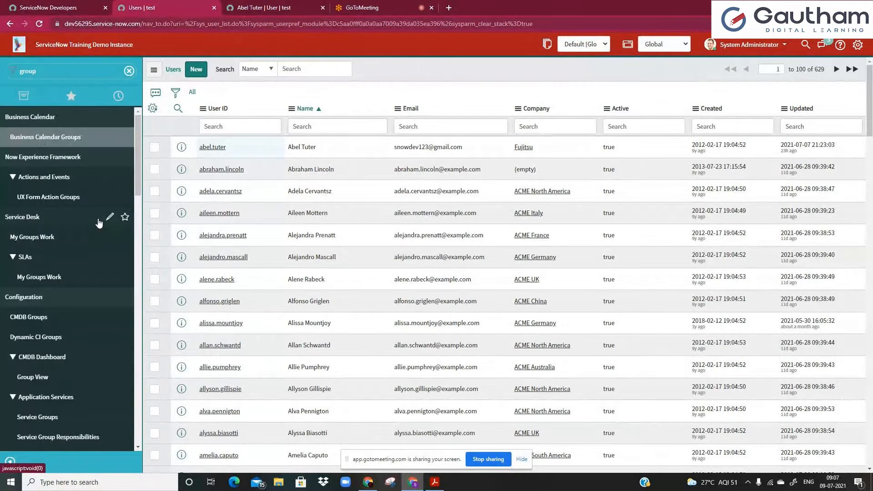
text(s)
Open the Groups list of all 60 groups in a new tab.
scroll(72, 246, down, 3)
scroll(73, 270, down, 4)
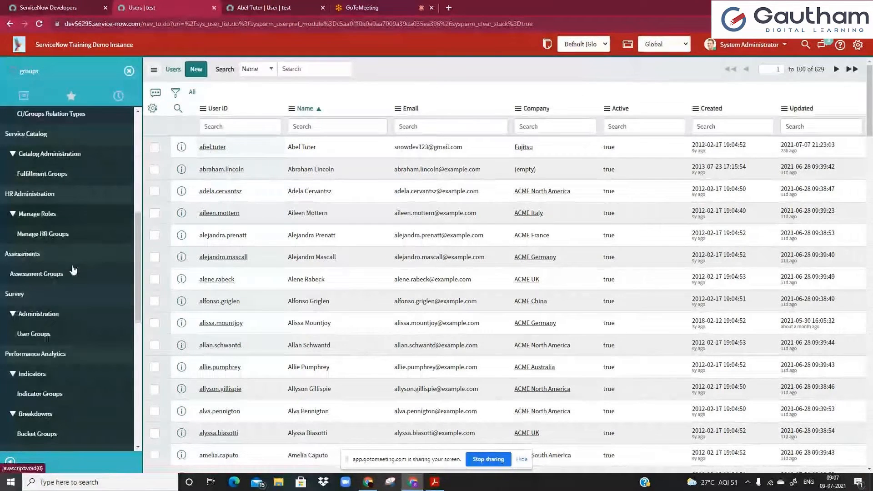
scroll(73, 270, down, 8)
scroll(70, 321, down, 1)
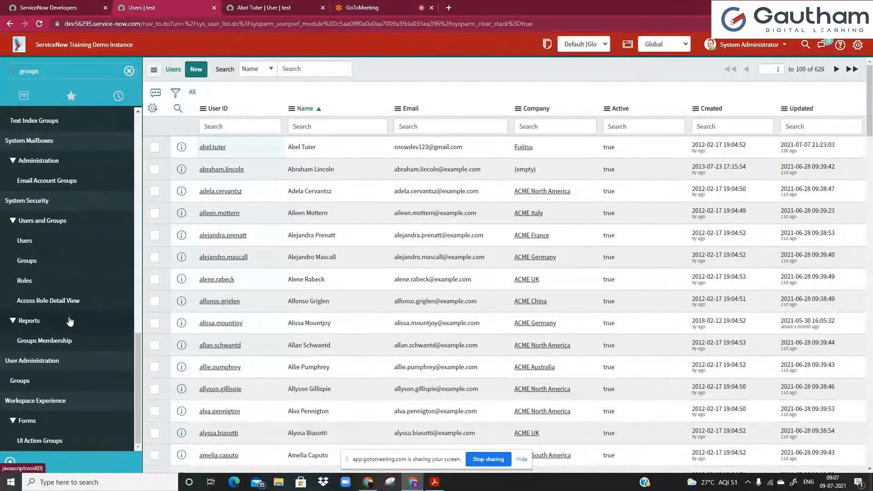
middle_click(46, 260)
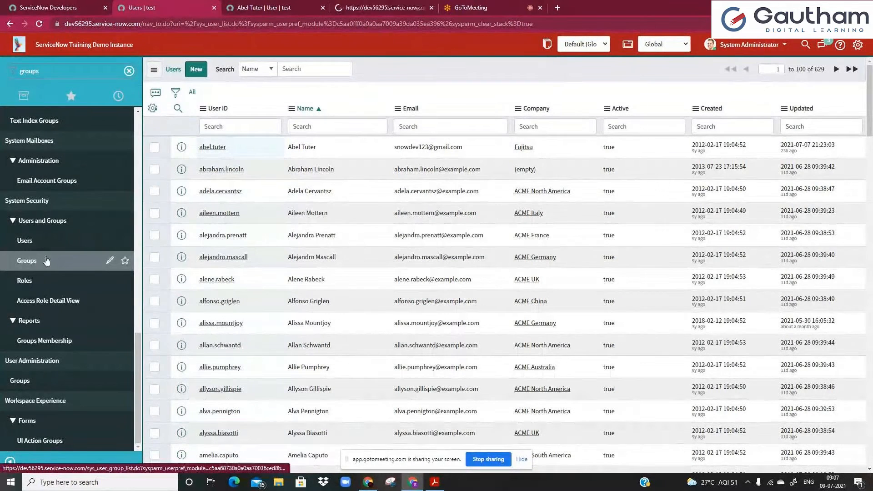
click(362, 8)
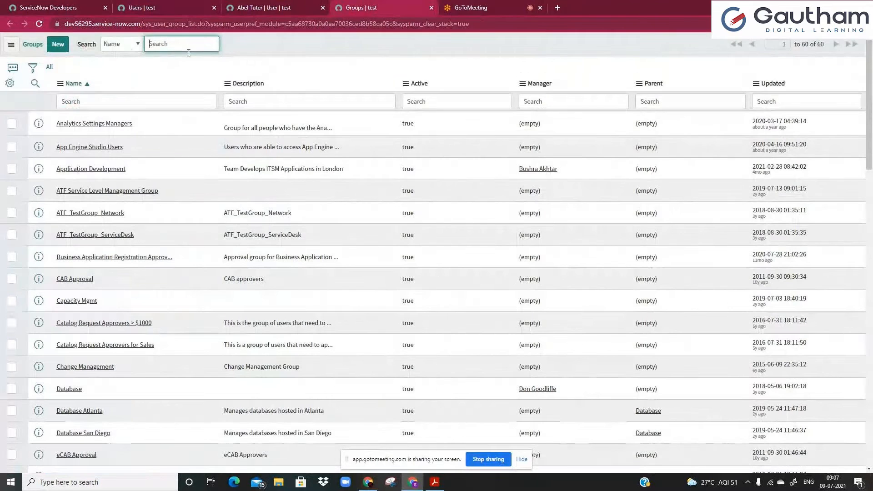
Filter the groups by name '*chan' and open the Change Management group record.
click(101, 104)
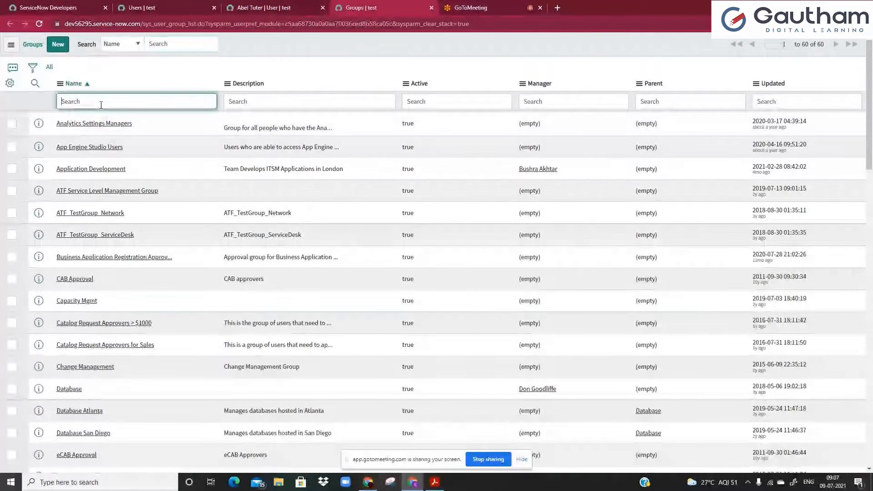
text(*iti)
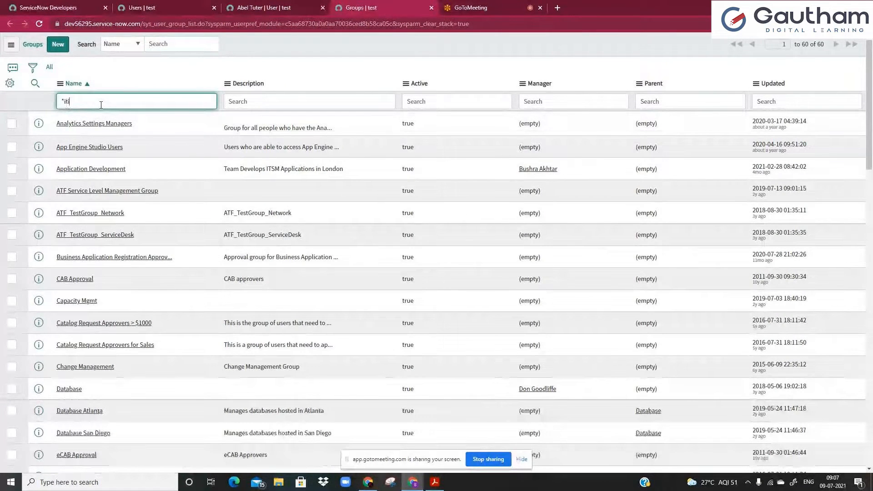
text(l)
key(Return)
text(*chan)
key(Return)
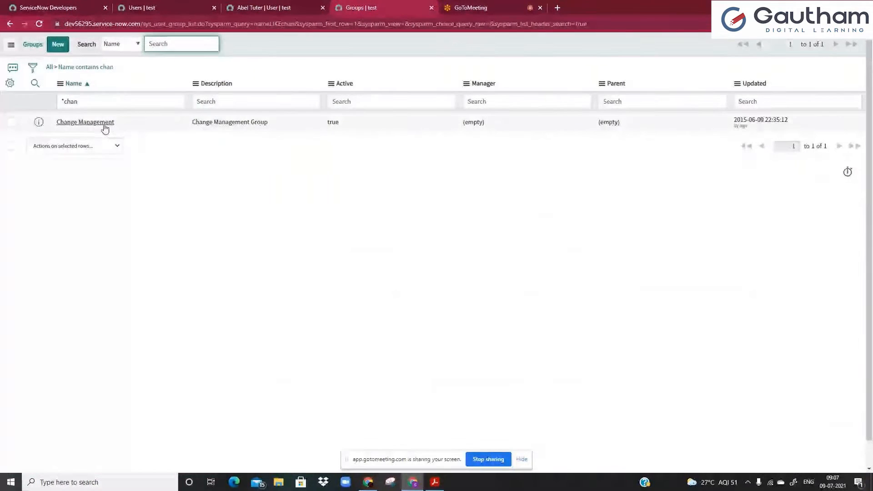
ctrl+click(104, 125)
click(522, 5)
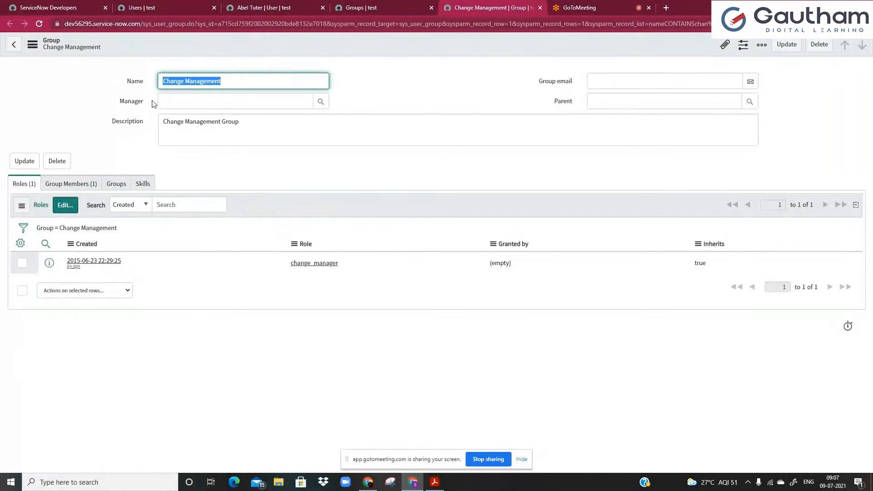
Review the group's single member and change_manager role, then return to the user's record.
click(182, 142)
click(89, 184)
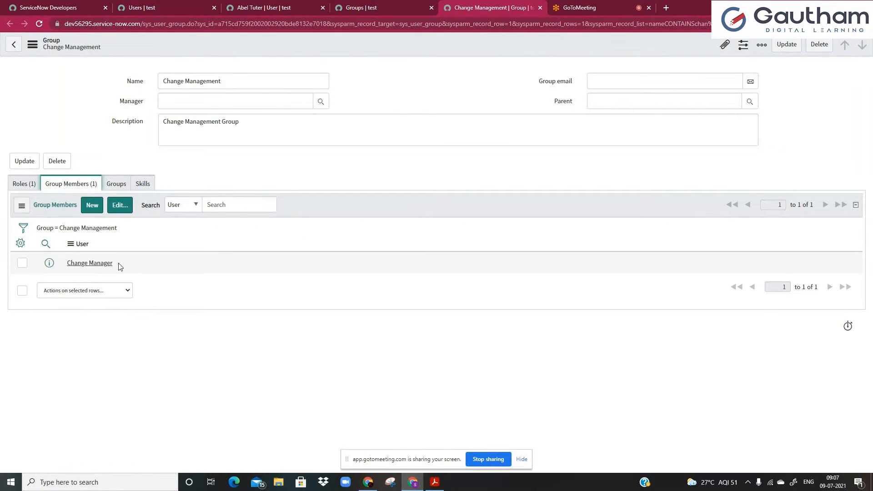
click(27, 185)
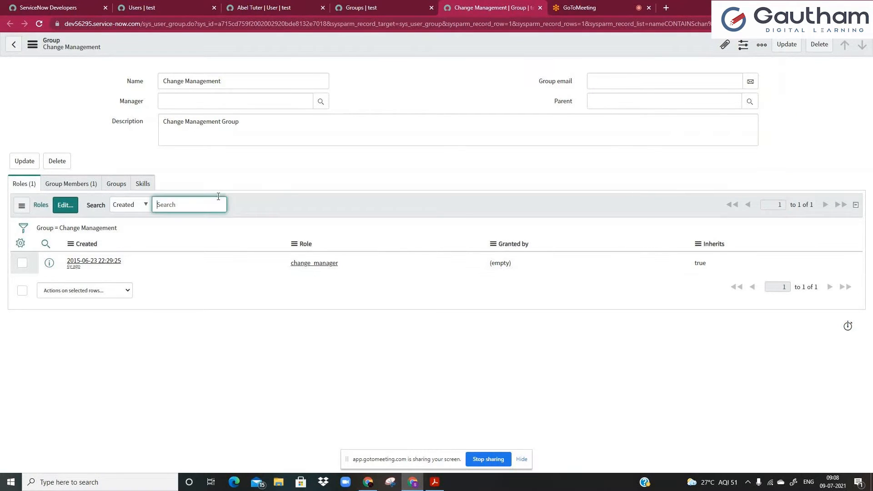
click(263, 7)
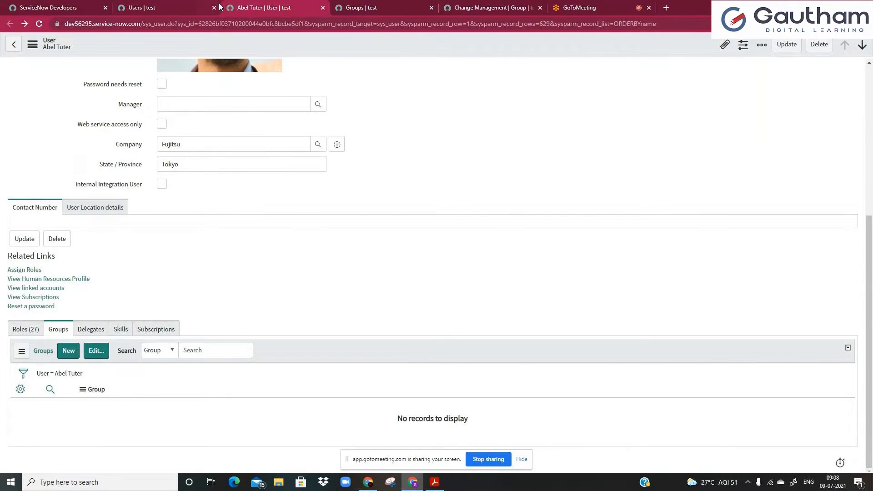
Filter roles by 'chang', remove that filter to show all 27 roles, then start editing roles.
scroll(77, 348, down, 2)
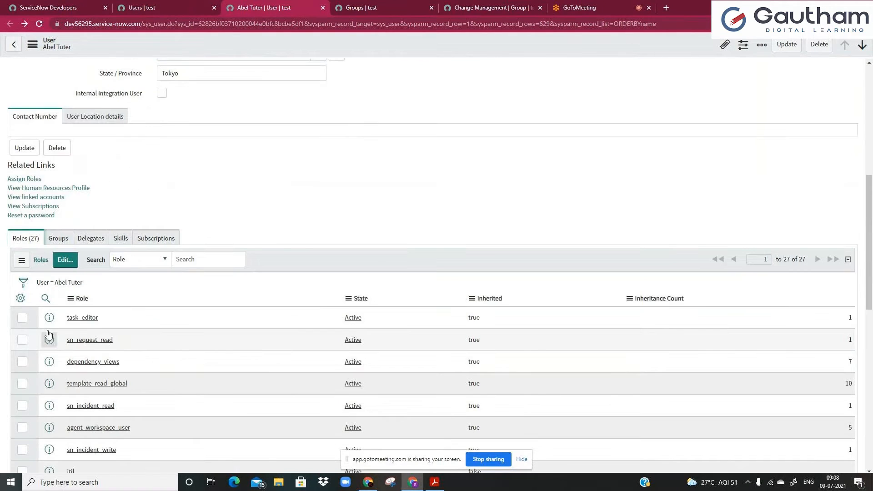
click(46, 299)
click(111, 323)
text(c)
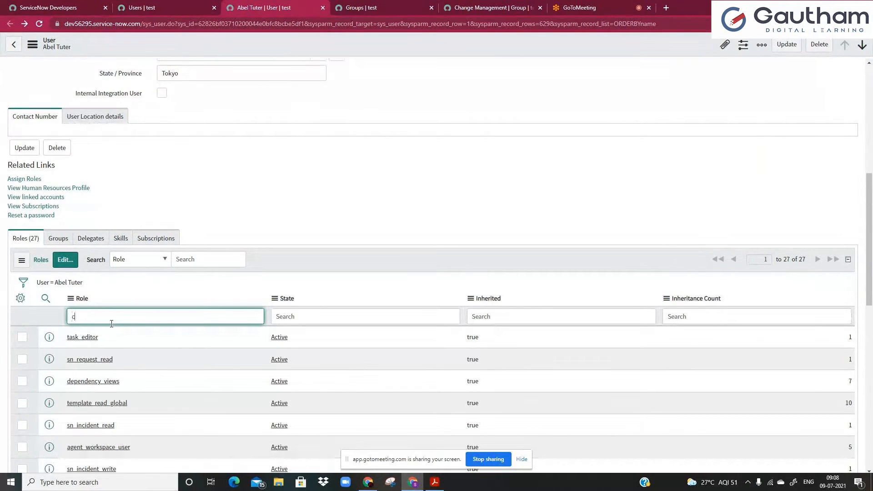
text(hang)
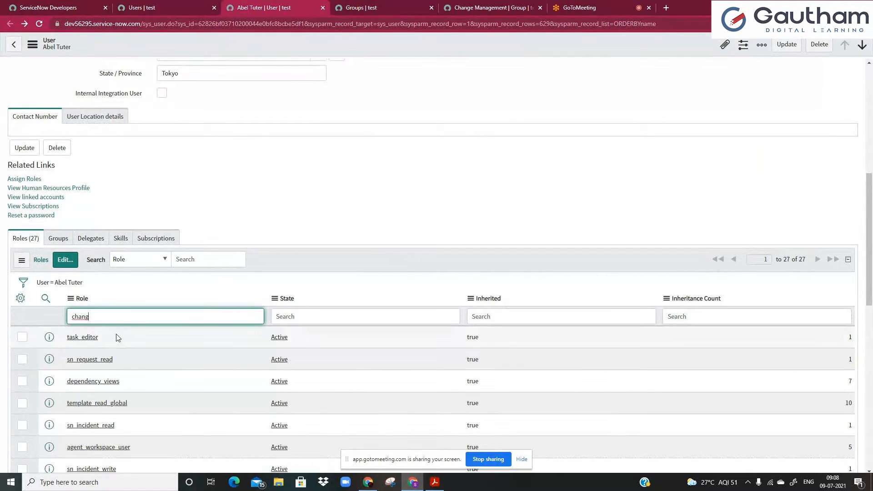
key(Return)
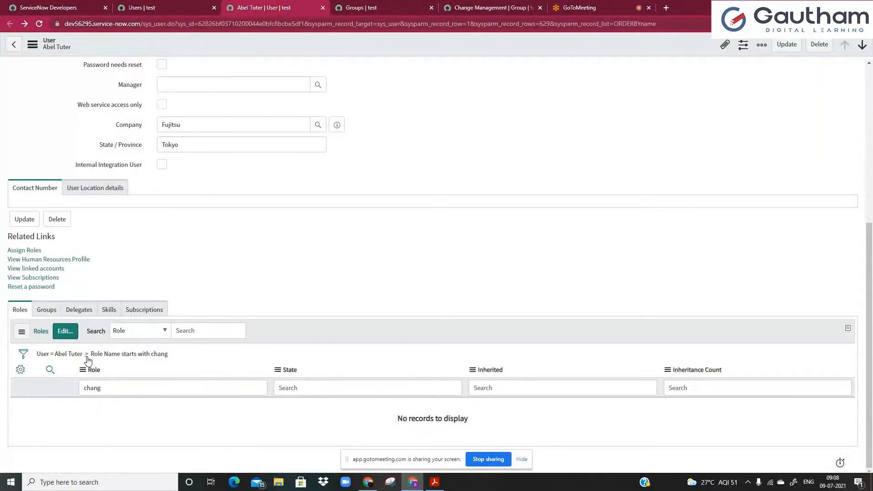
click(87, 355)
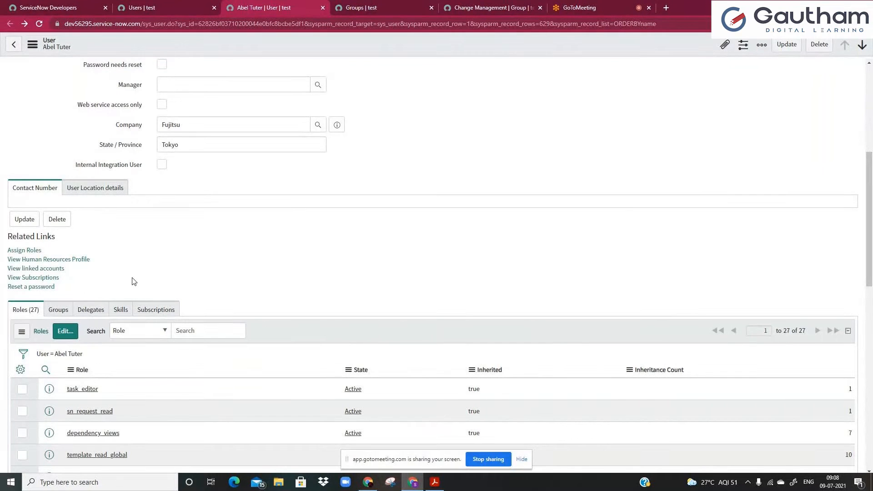
click(65, 331)
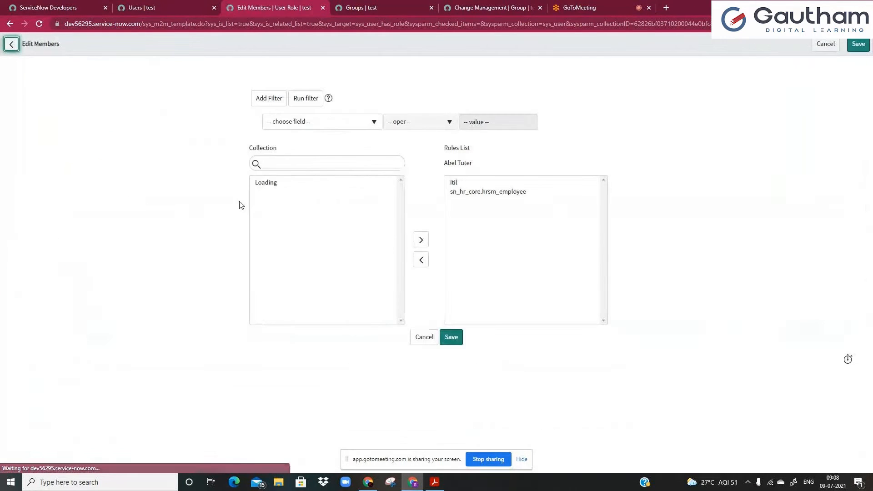
Search available roles for 'change_', cancel the edit, and switch to the Change Management group.
click(305, 163)
text(change_)
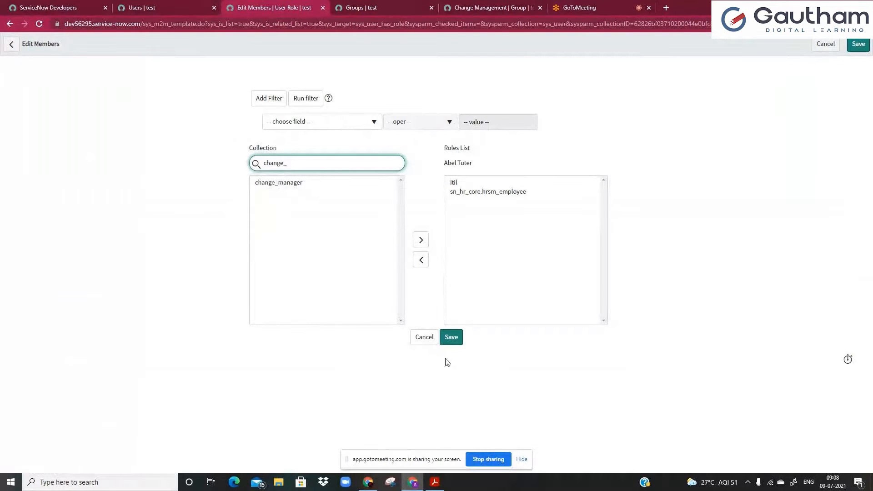
click(423, 341)
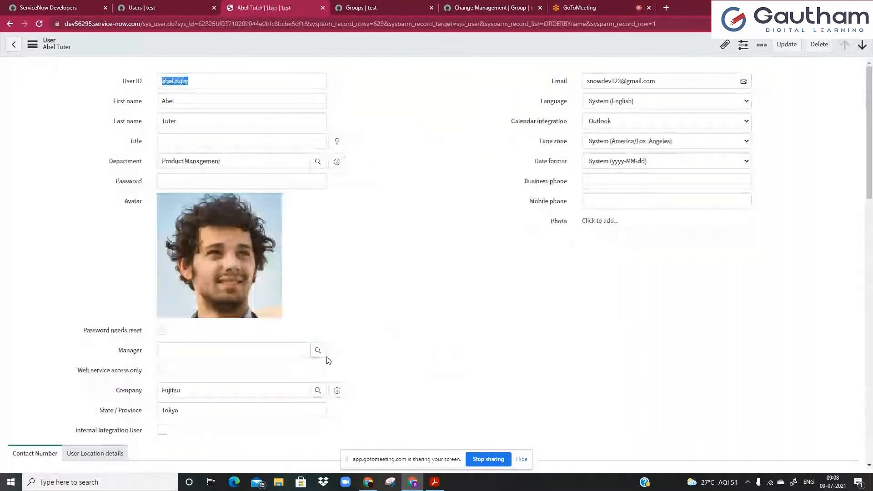
scroll(431, 314, down, 8)
scroll(431, 313, down, 2)
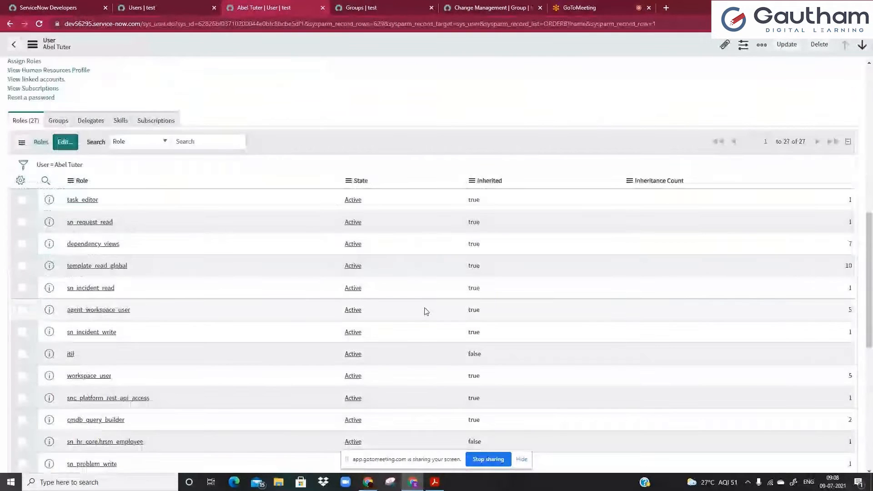
click(510, 4)
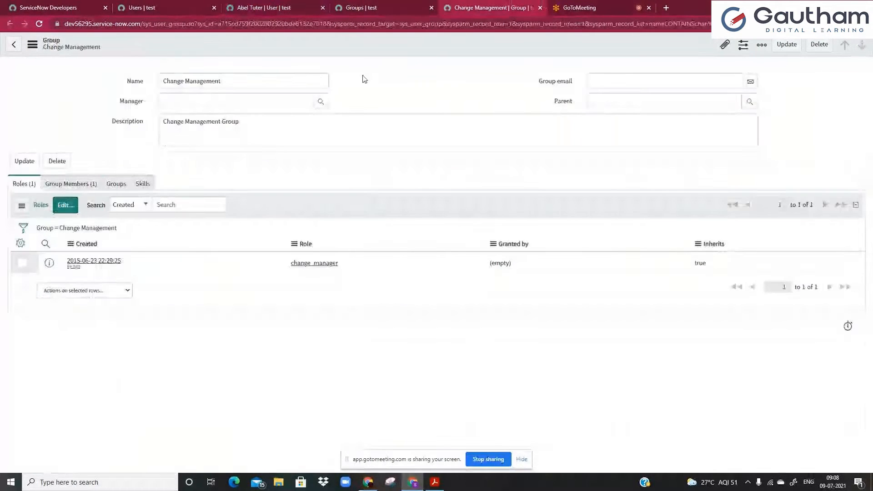
Add the user to Change Management's members, save, and return to the user's record with 31 roles.
click(72, 184)
click(119, 205)
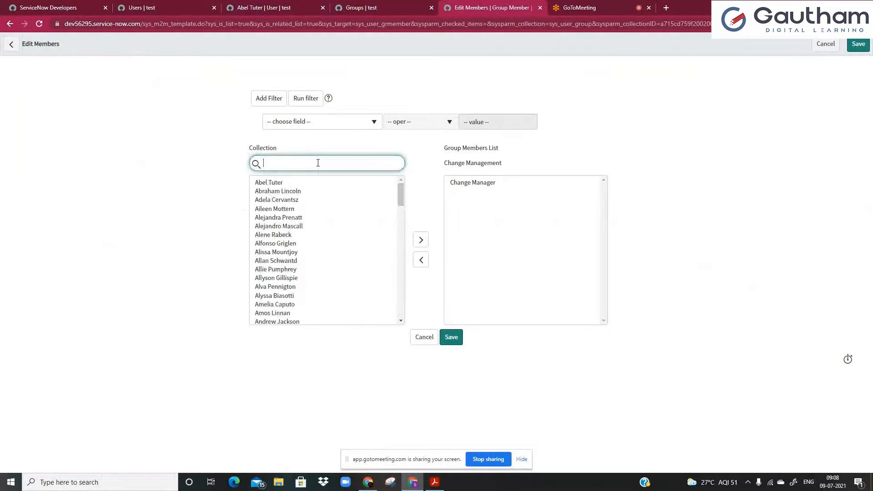
double_click(291, 183)
click(451, 339)
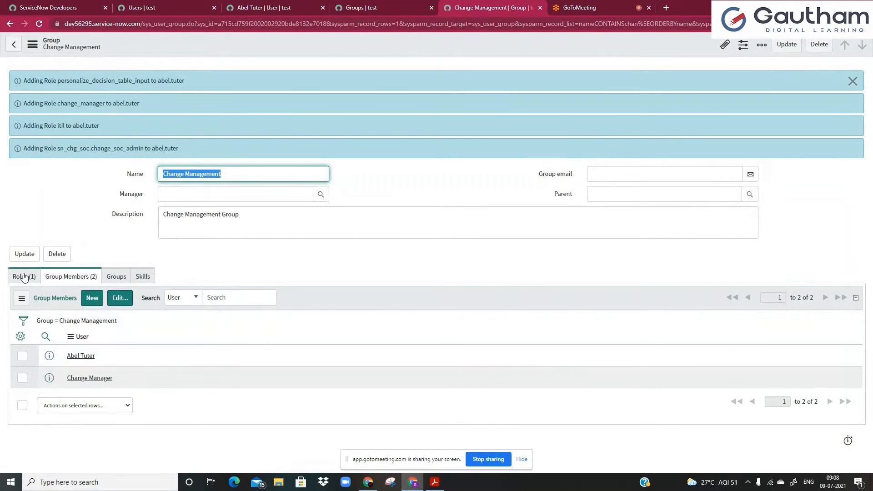
click(260, 8)
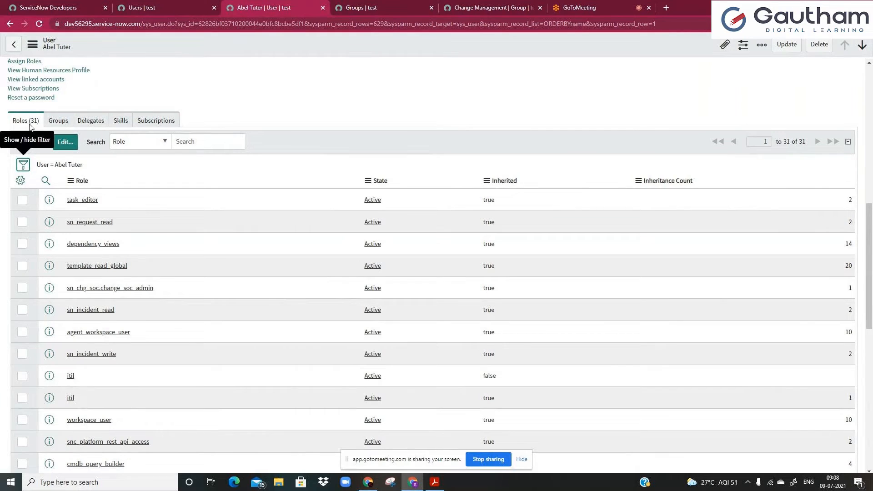
Personalize the roles list to include every available column, such as Granted by and Inheritance Map.
click(55, 165)
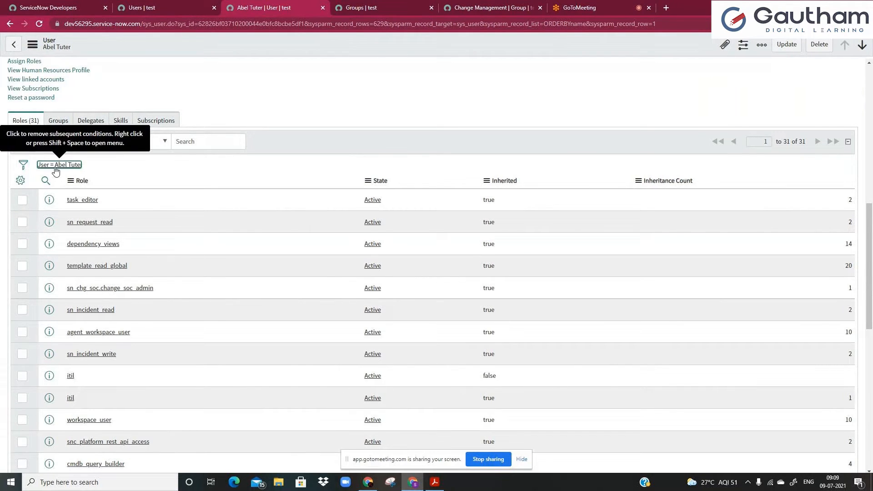
click(21, 181)
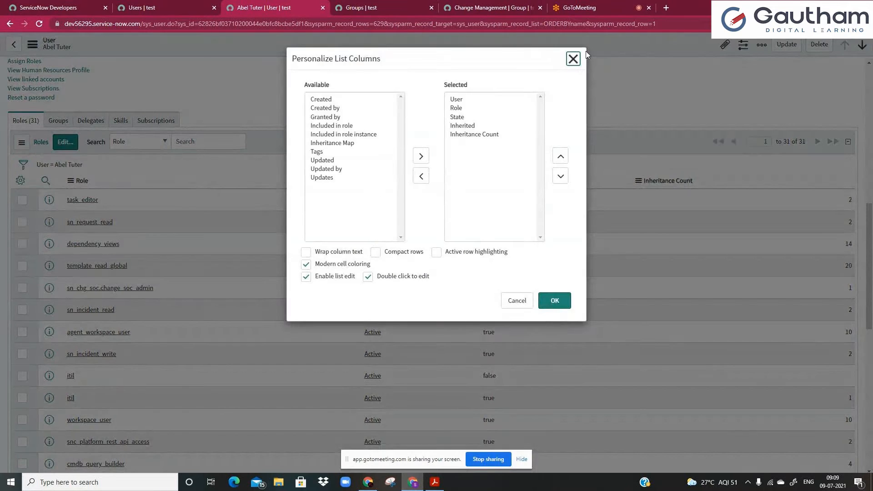
click(573, 58)
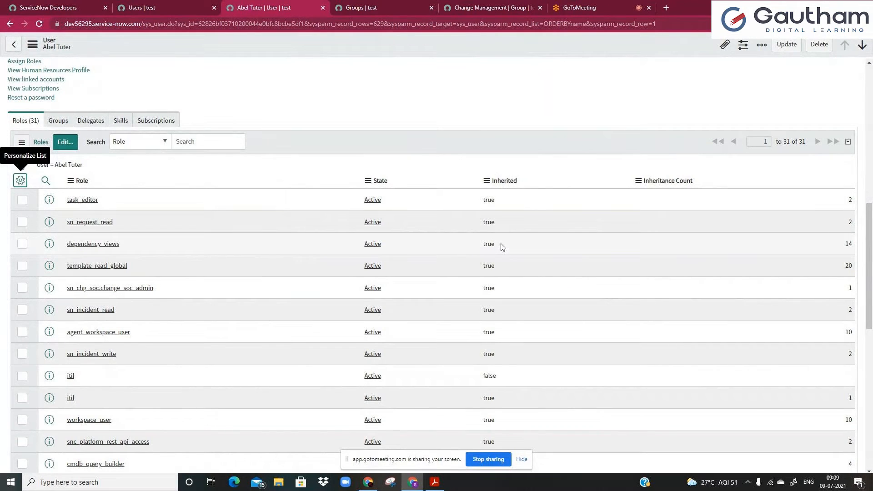
click(20, 181)
click(372, 126)
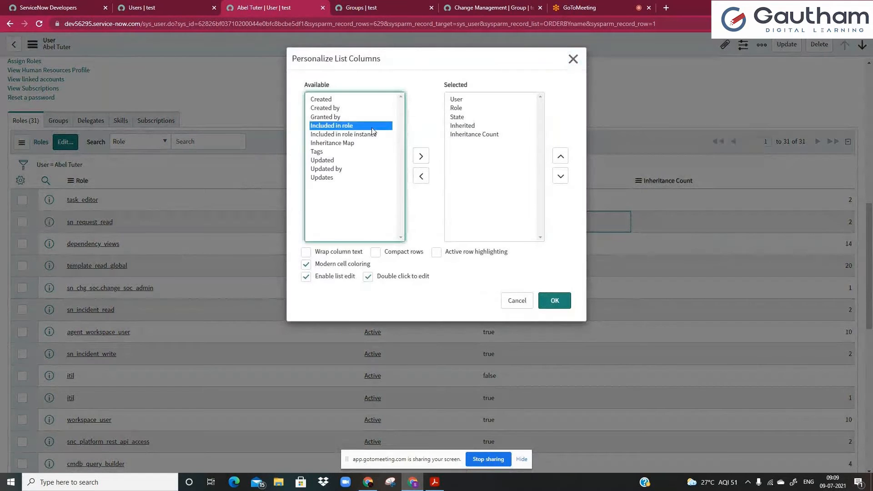
key(ctrl+a)
click(420, 156)
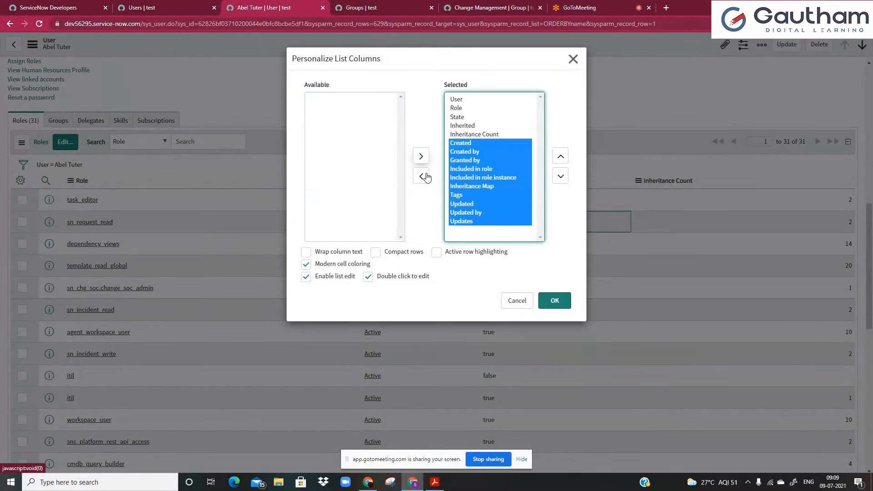
click(560, 308)
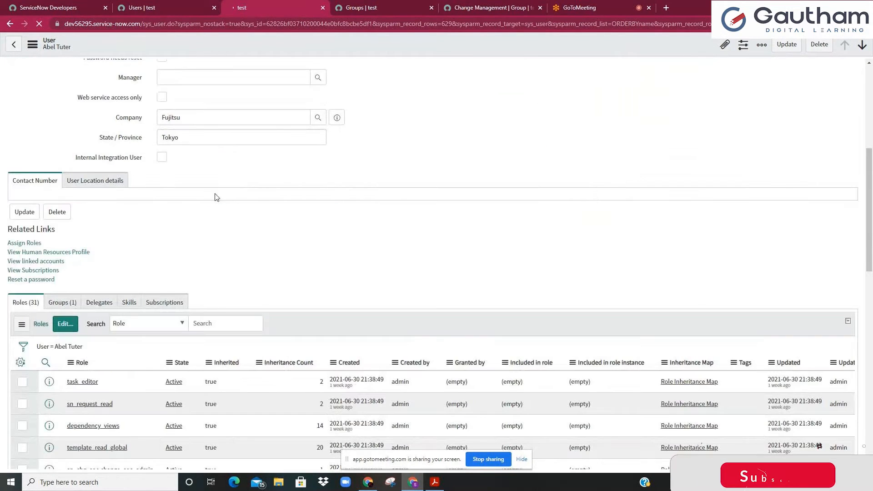
scroll(216, 194, down, 4)
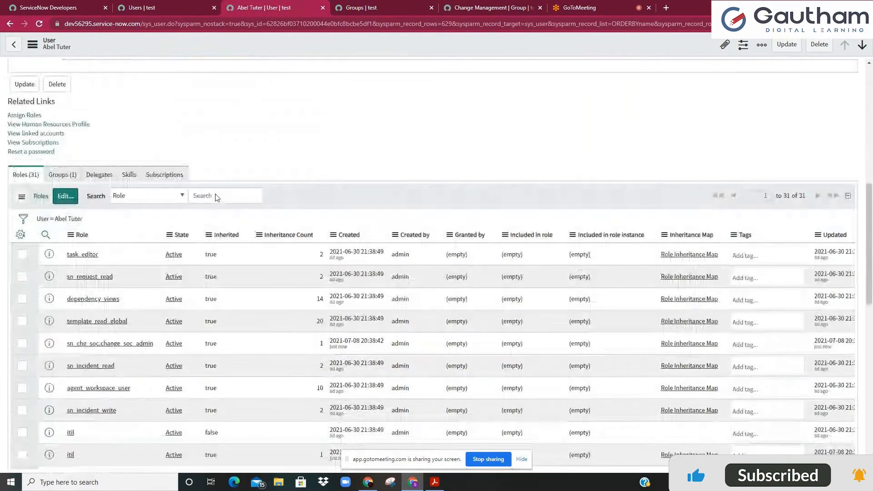
scroll(218, 195, down, 2)
scroll(830, 282, up, 1)
scroll(774, 369, down, 1)
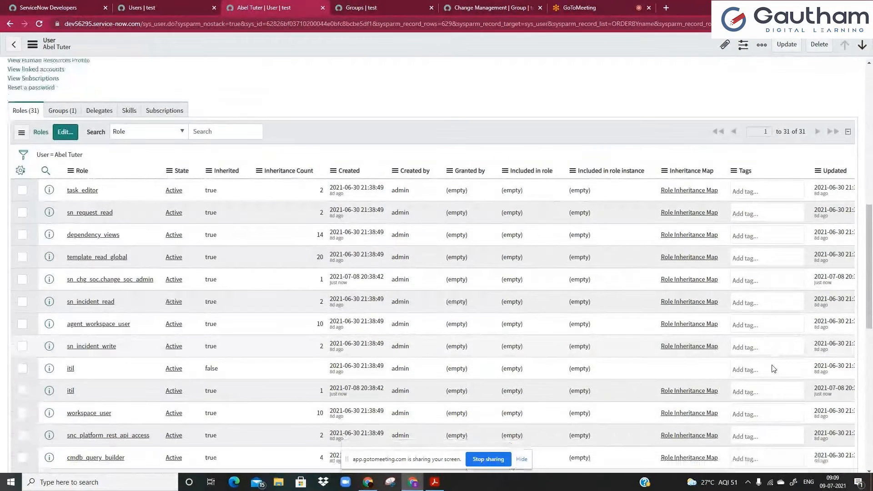
scroll(782, 391, down, 10)
scroll(799, 432, right, 1)
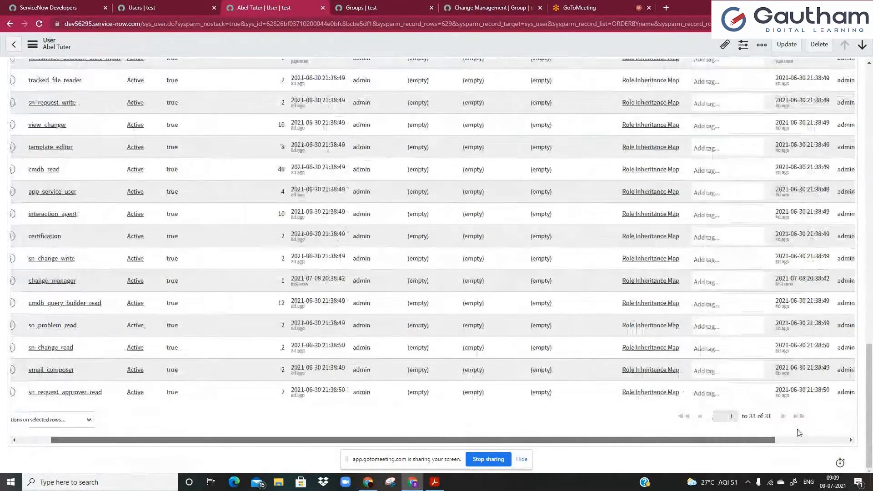
scroll(799, 432, right, 2)
scroll(727, 433, left, 3)
scroll(650, 433, up, 15)
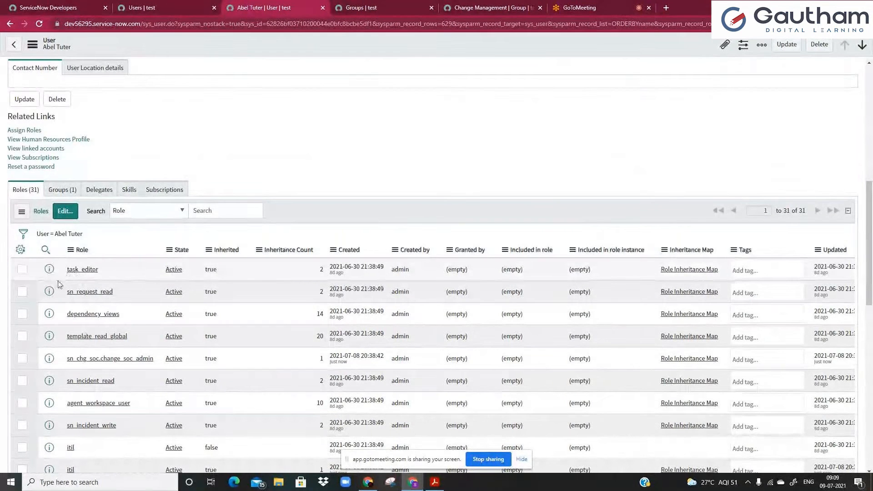
Filter the user's roles by '*change' and open the change_manager Role Inheritance Map.
click(46, 250)
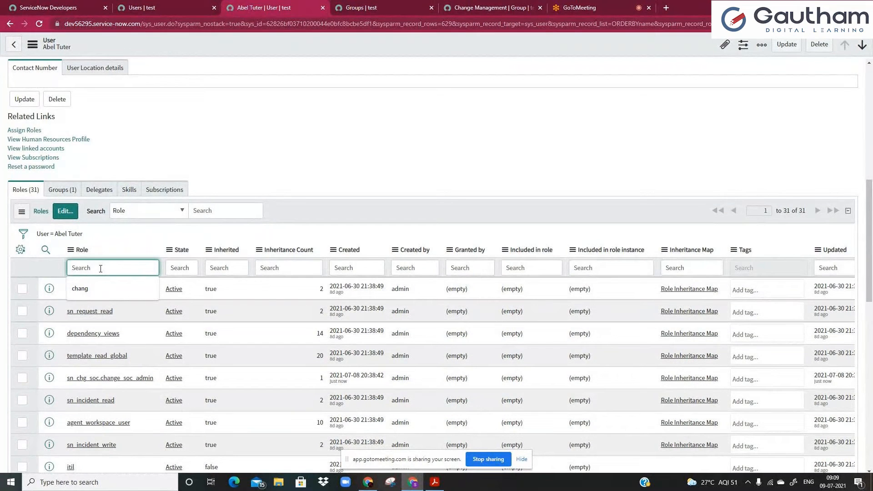
text(*change)
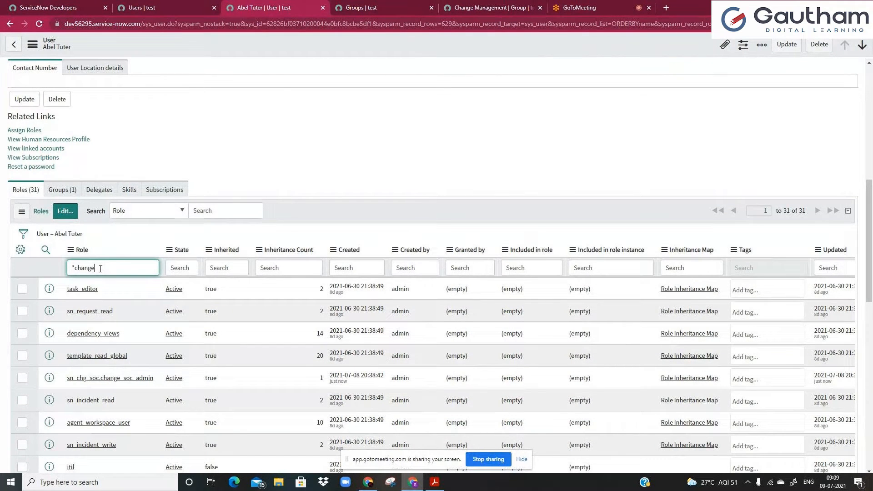
key(Return)
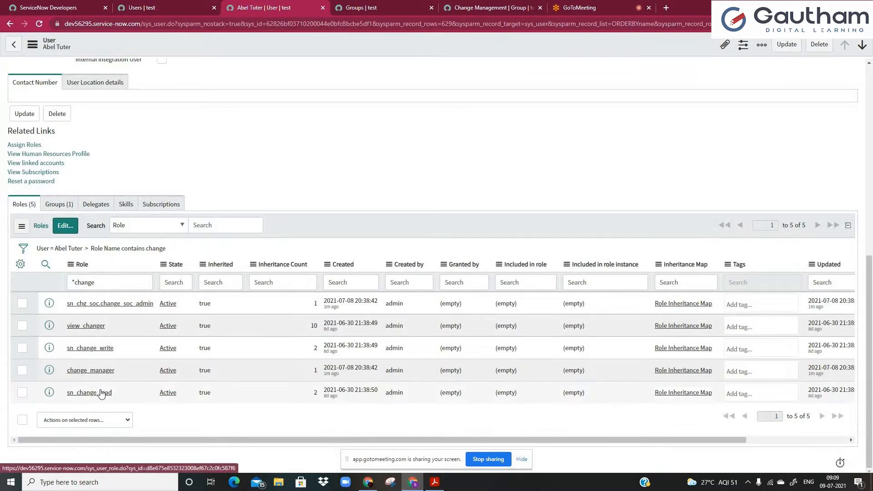
click(678, 374)
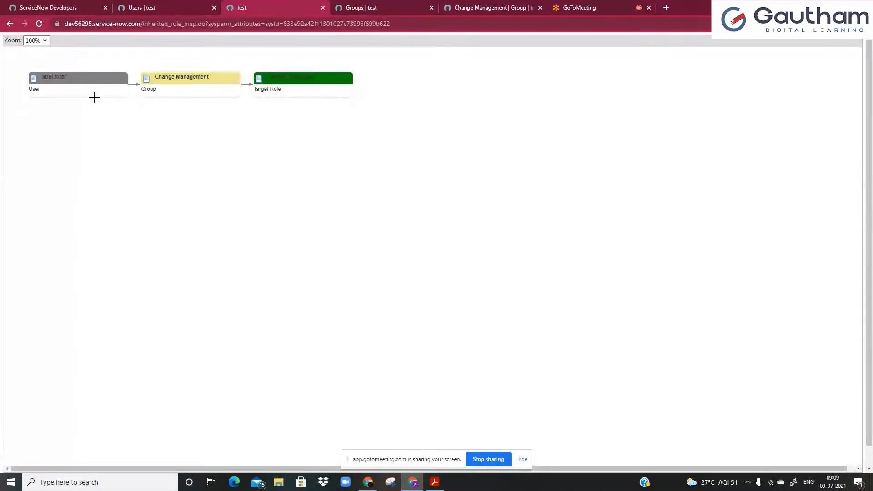
Leave the inheritance map and return to the Change Management group record tab.
click(10, 25)
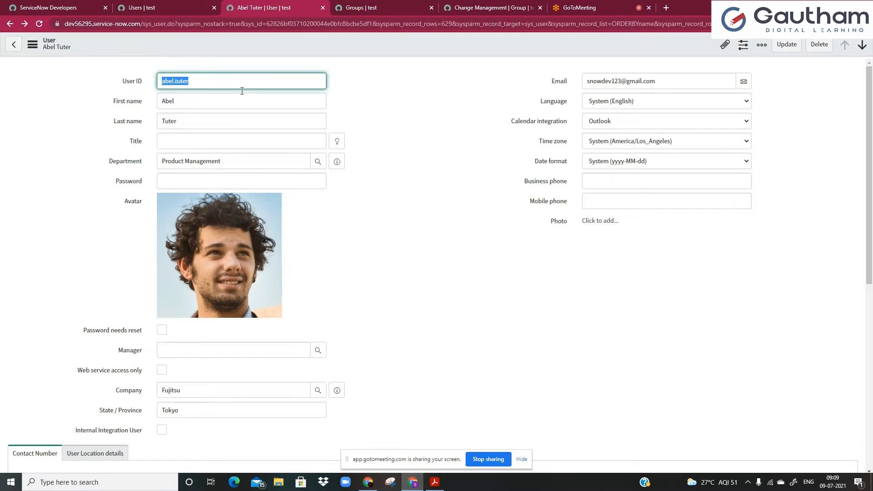
click(343, 3)
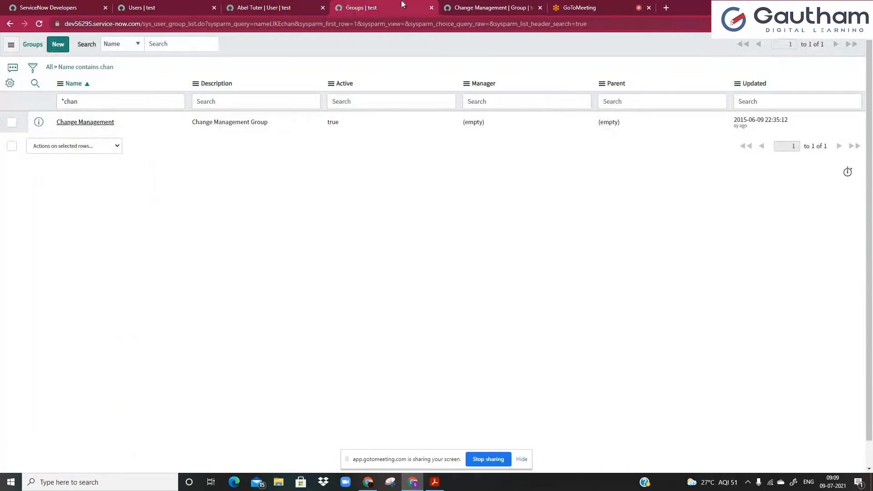
click(503, 4)
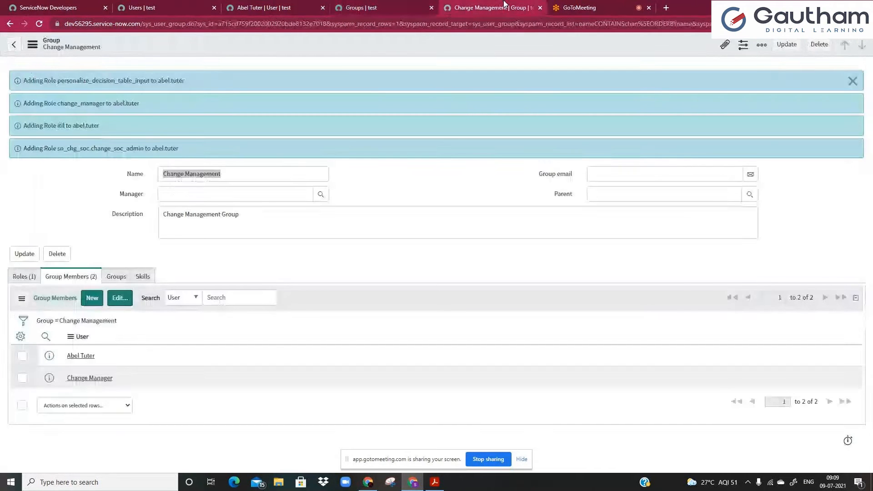
Open the group's change_manager role in a new tab to view its three contained roles.
click(24, 276)
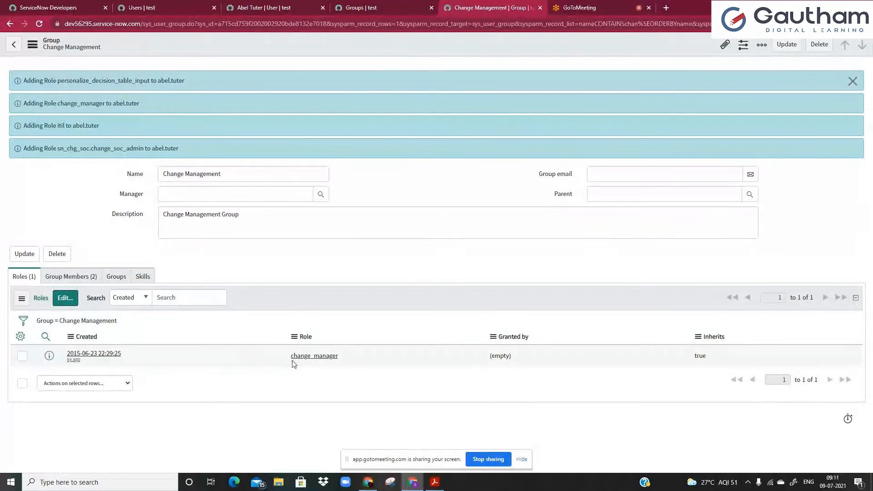
middle_click(307, 357)
key(ctrl+Tab)
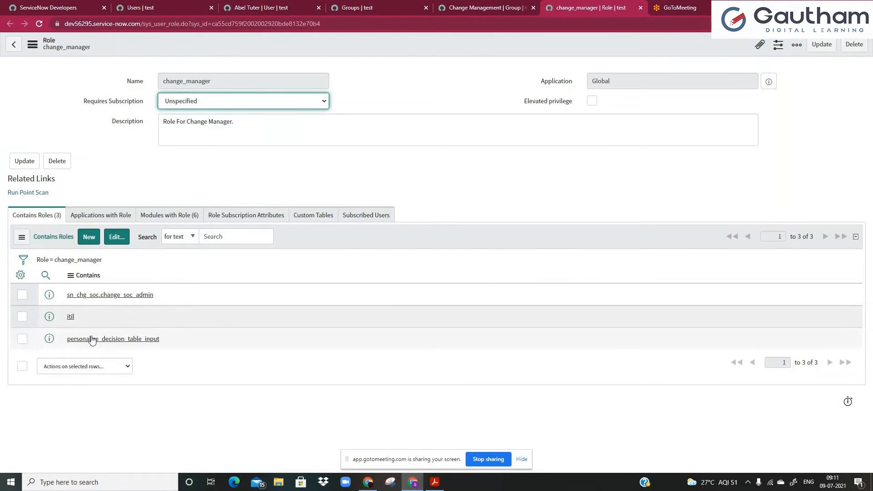
Compare the itil role's 15 contained roles and description with change_manager, then return to the group.
middle_click(71, 321)
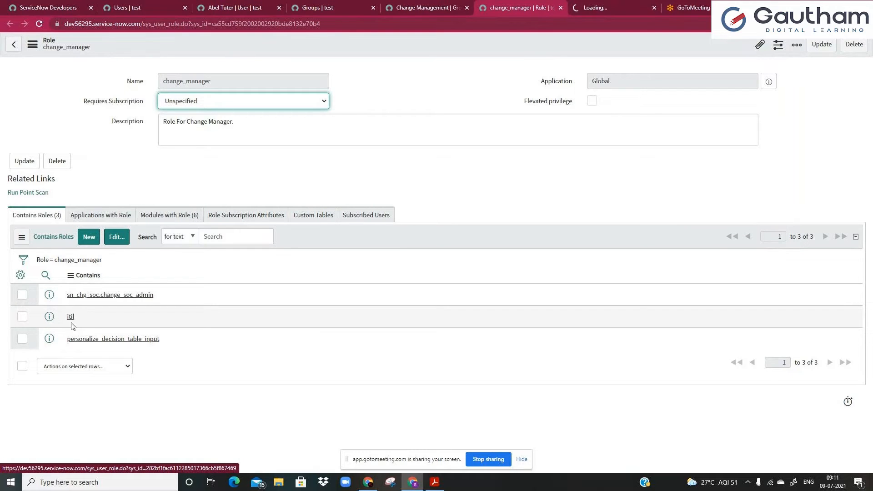
click(597, 5)
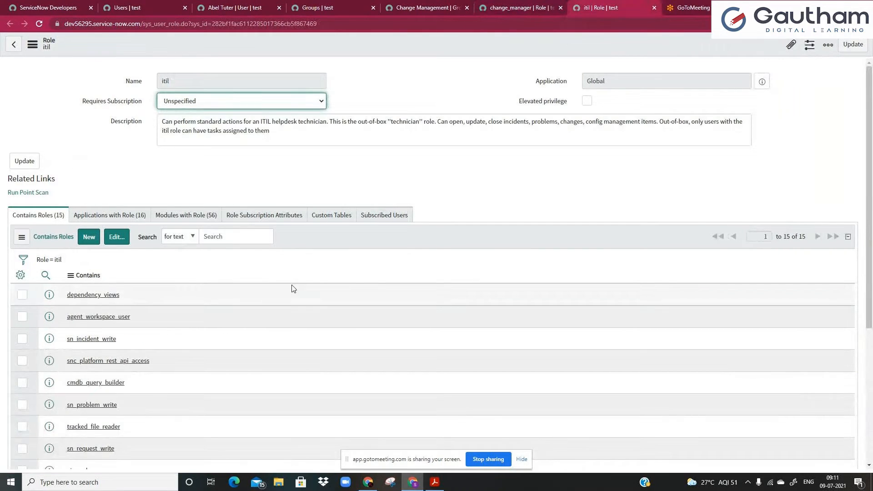
click(513, 8)
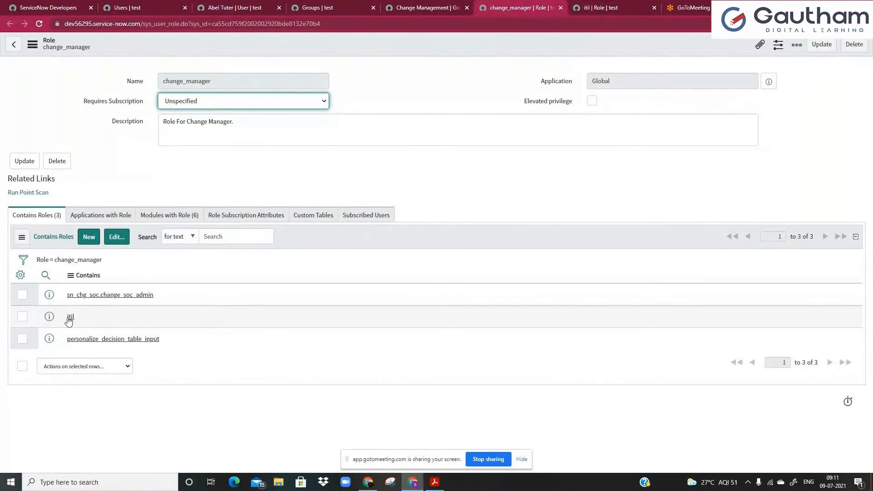
key(ctrl+Tab)
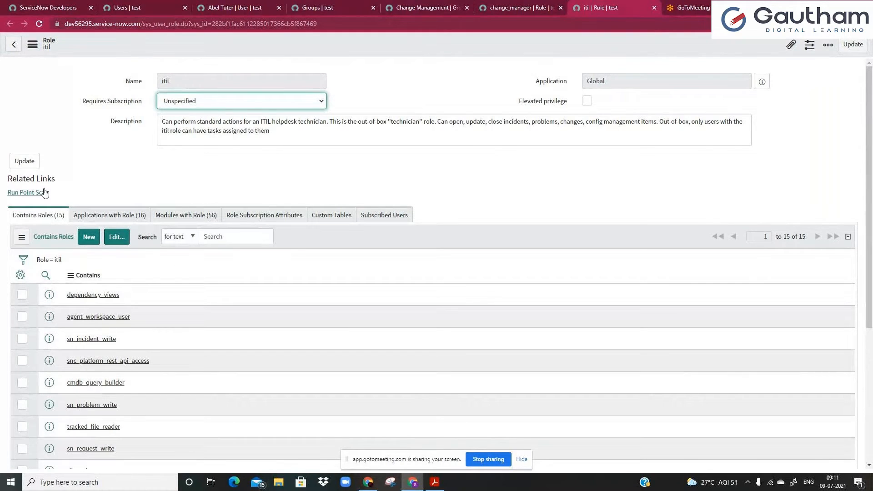
click(43, 226)
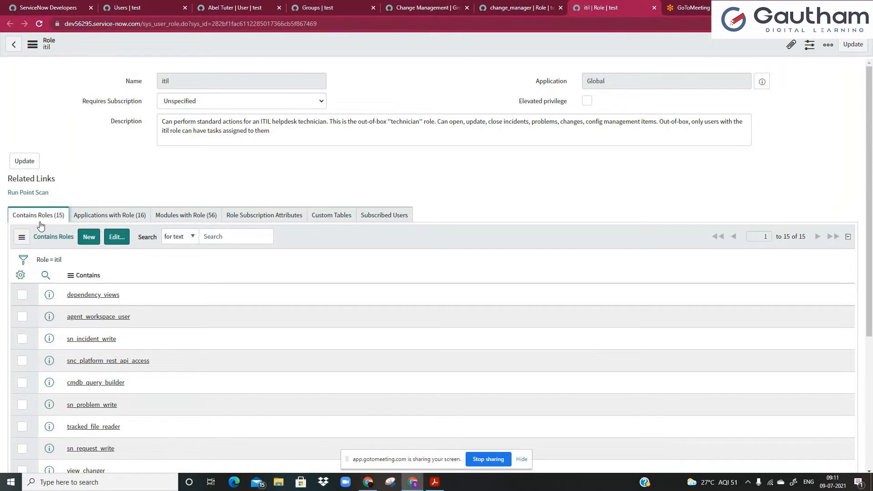
click(295, 143)
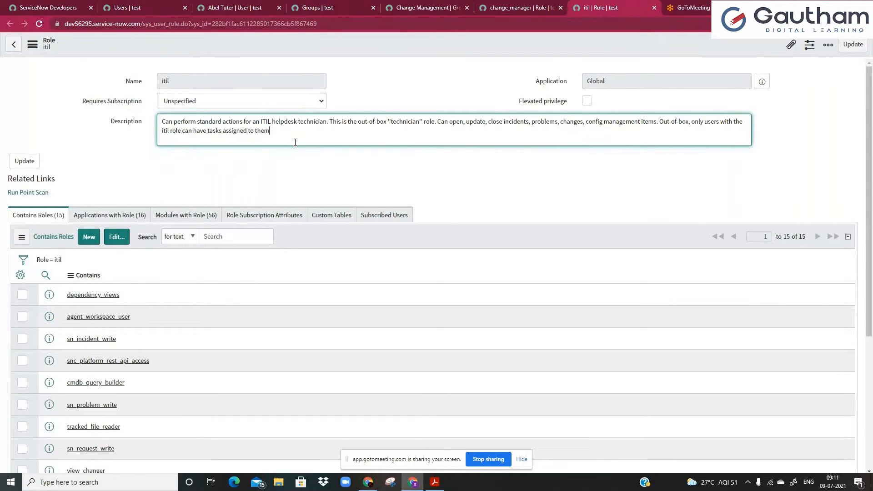
click(425, 7)
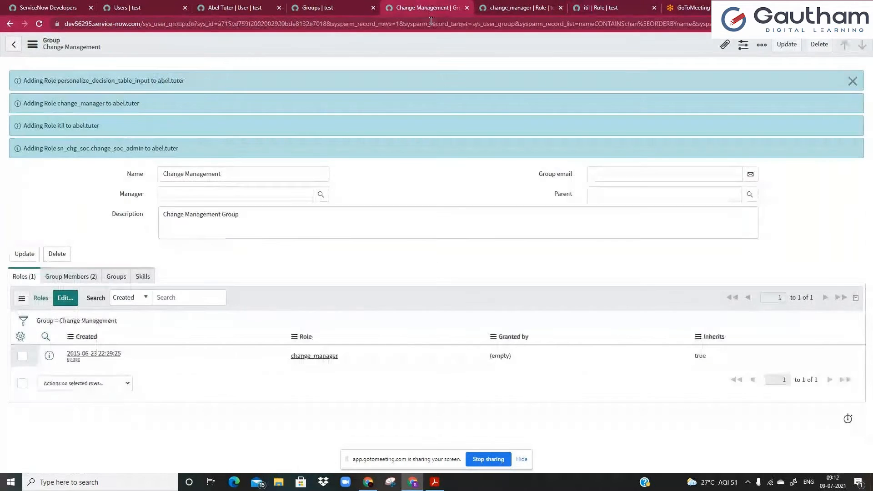
Remove the 'Role Name contains change' filter to show all 31 user roles, then view the group's members.
key(ctrl+shift+Tab)
key(ctrl+shift+Tab)
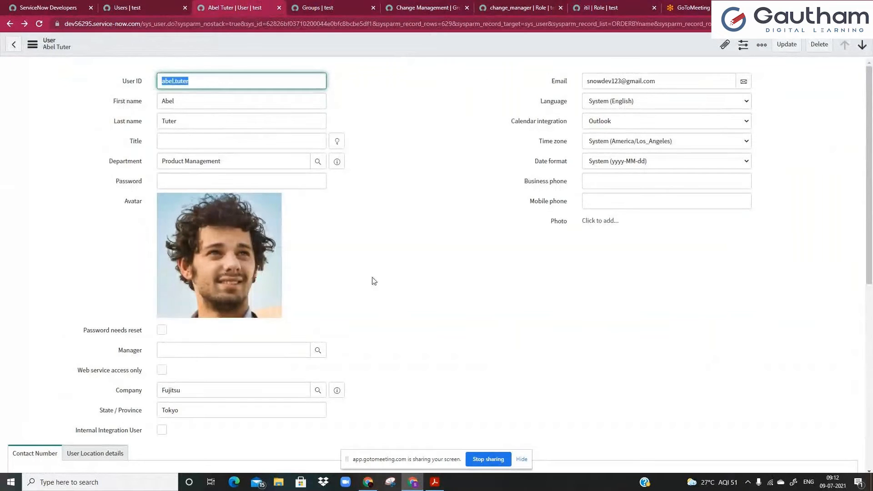
scroll(372, 280, down, 8)
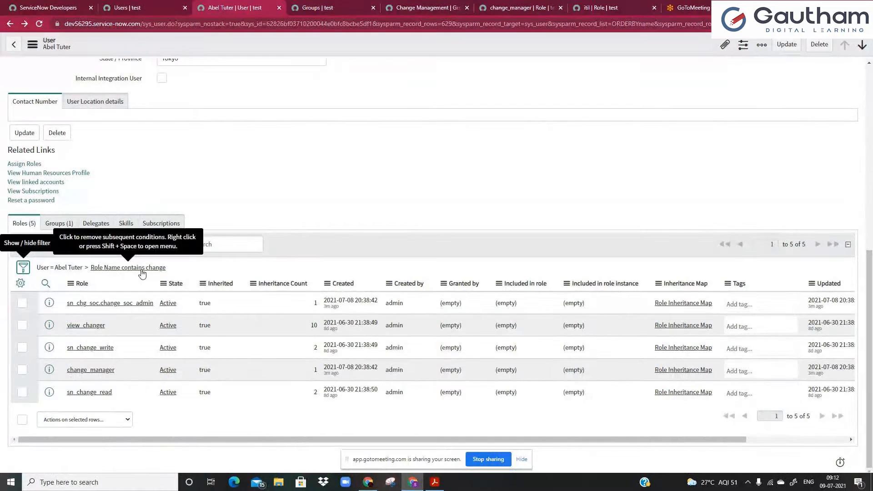
click(87, 268)
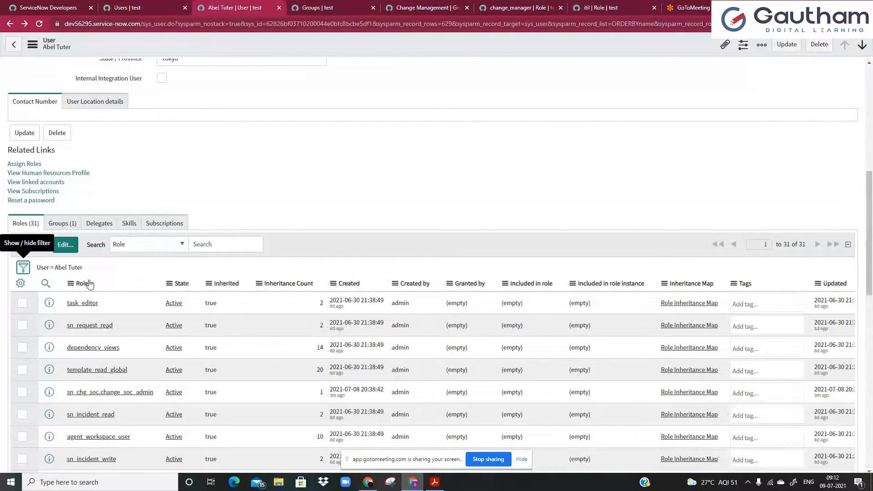
click(210, 242)
click(244, 217)
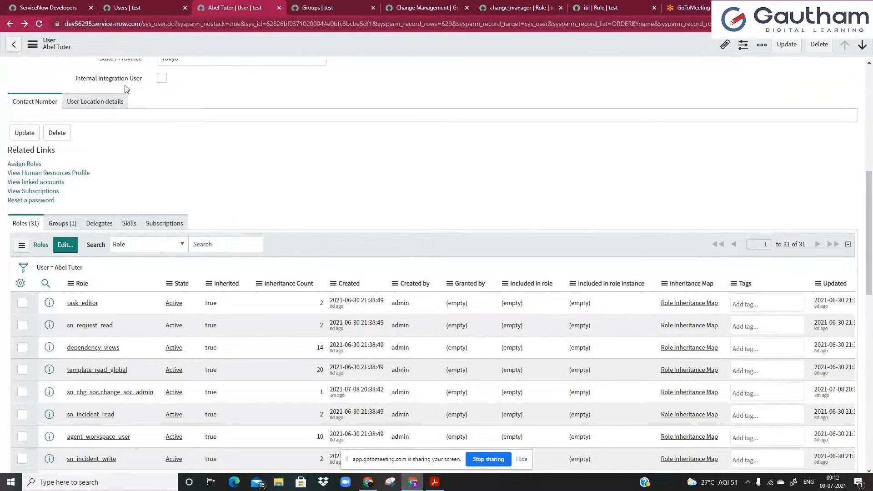
click(203, 246)
click(206, 226)
click(400, 9)
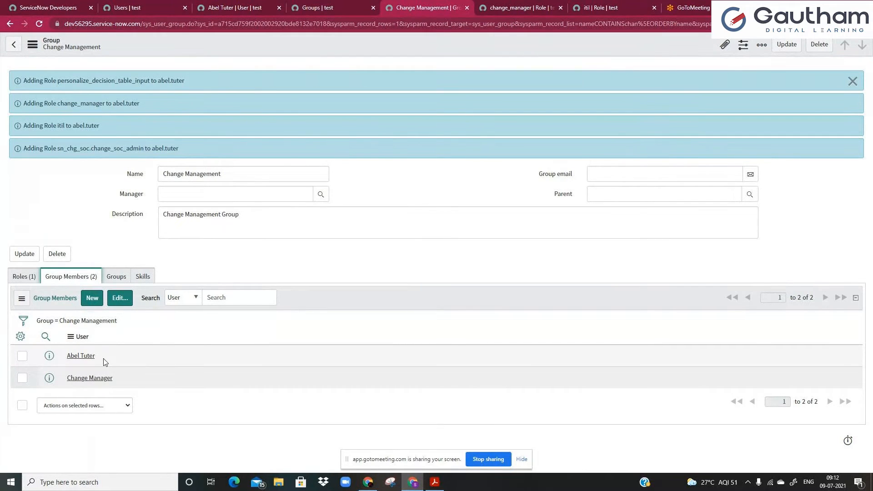
Close the ServiceNow Developers browser tab.
click(332, 7)
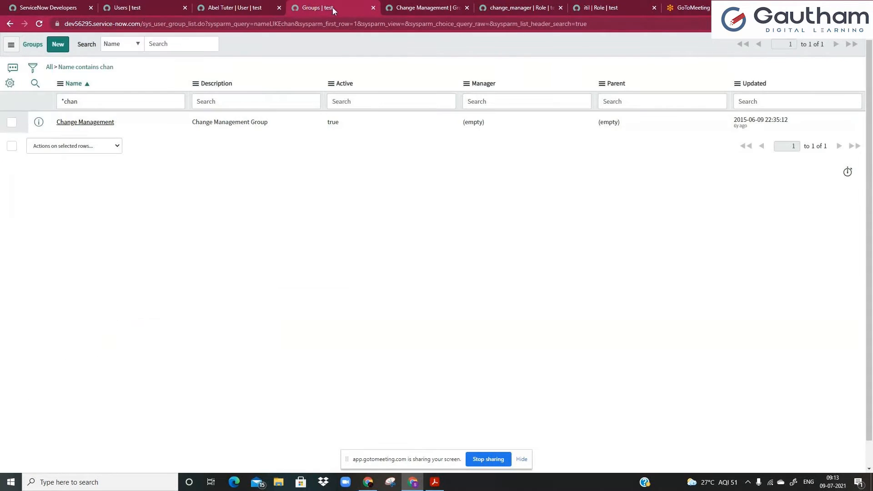
click(229, 10)
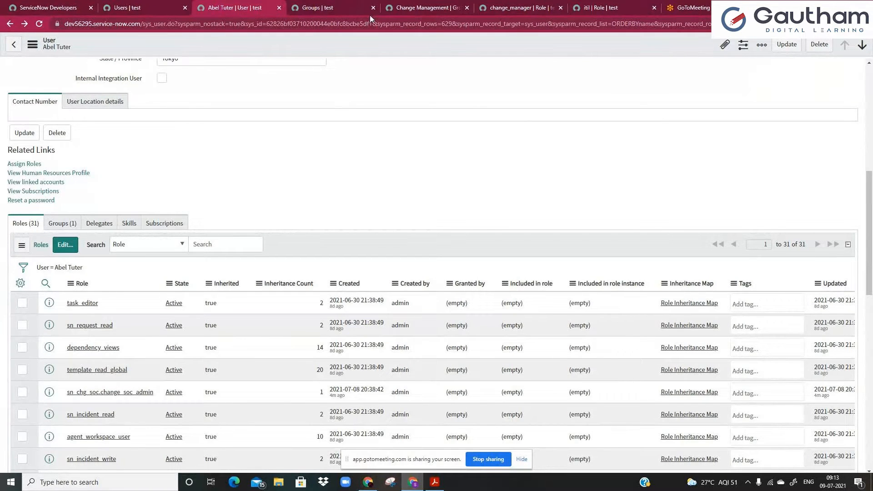
click(50, 5)
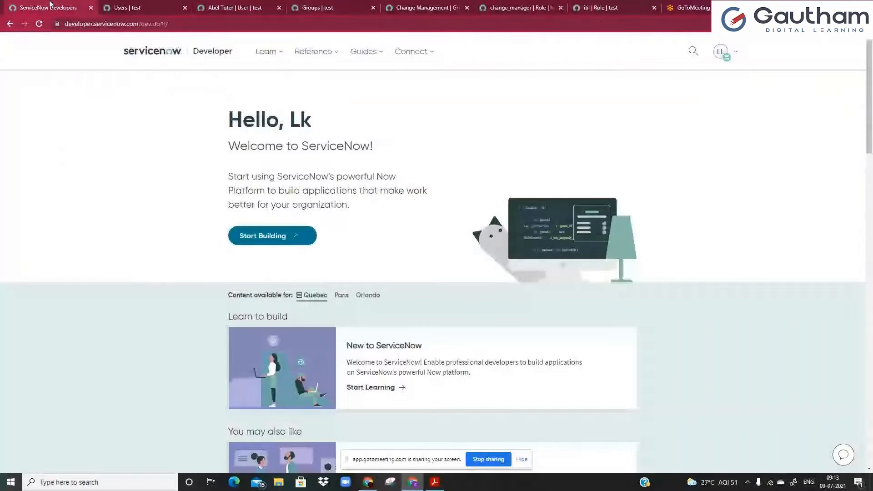
click(125, 7)
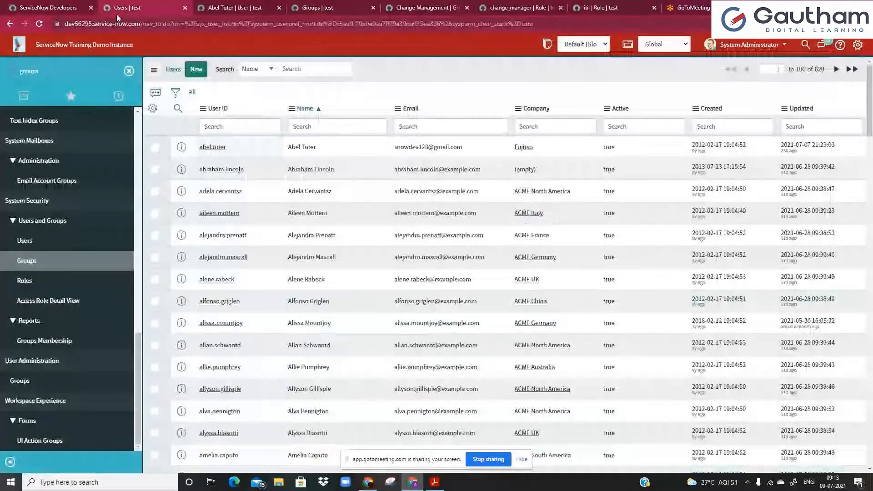
click(91, 8)
click(254, 8)
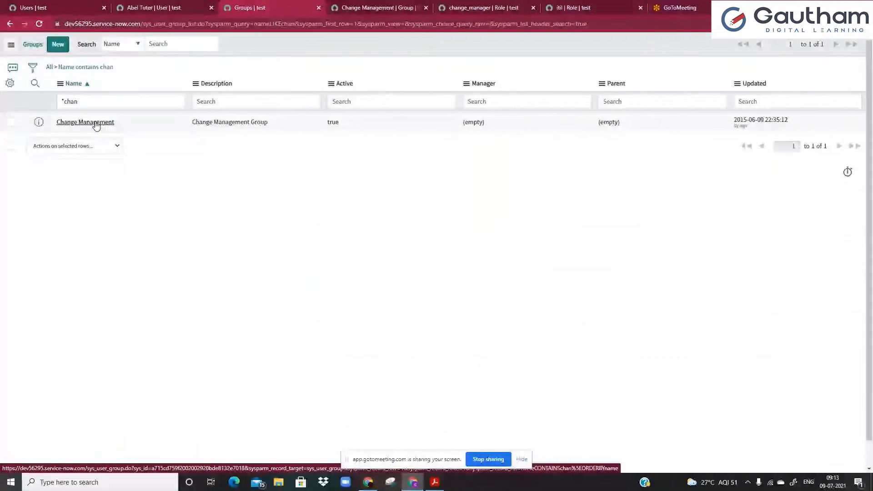
Bring up the Change Management group's Group Members list and open its member editor.
click(343, 6)
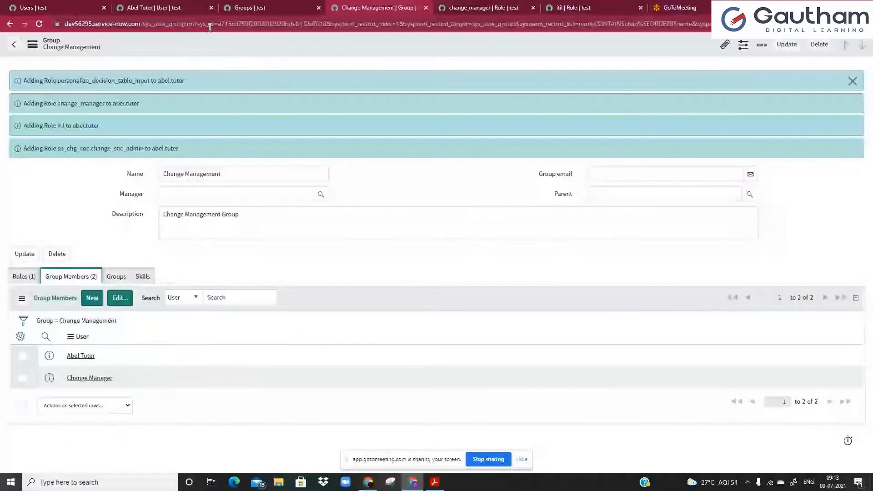
click(258, 8)
click(348, 5)
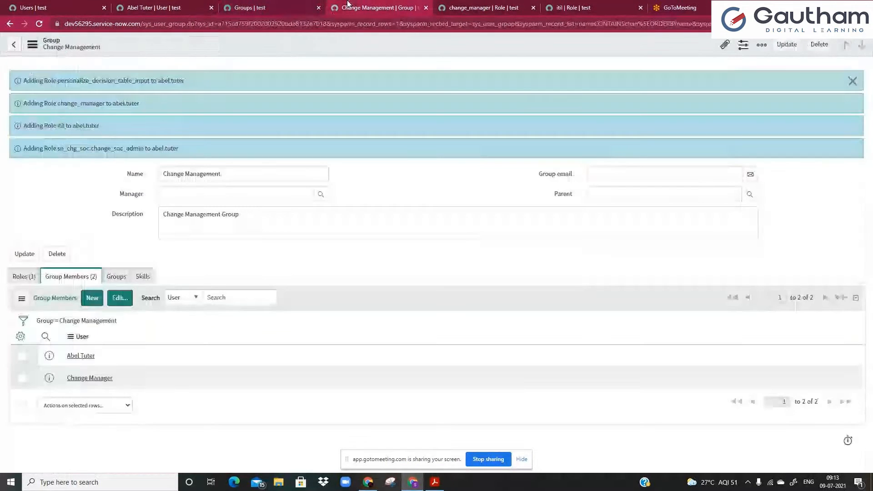
click(22, 279)
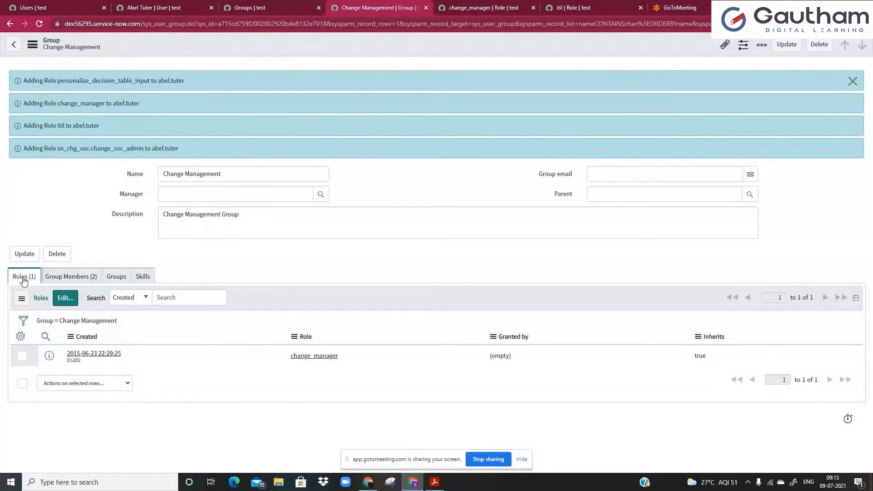
click(69, 278)
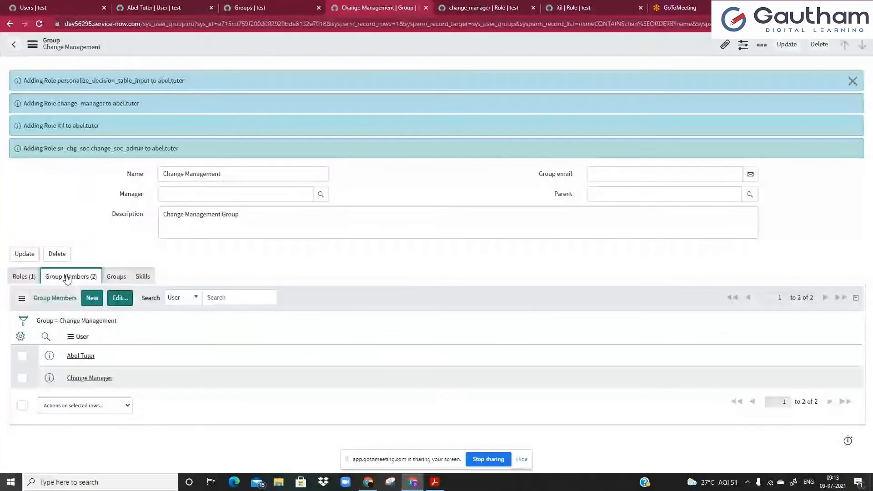
click(124, 305)
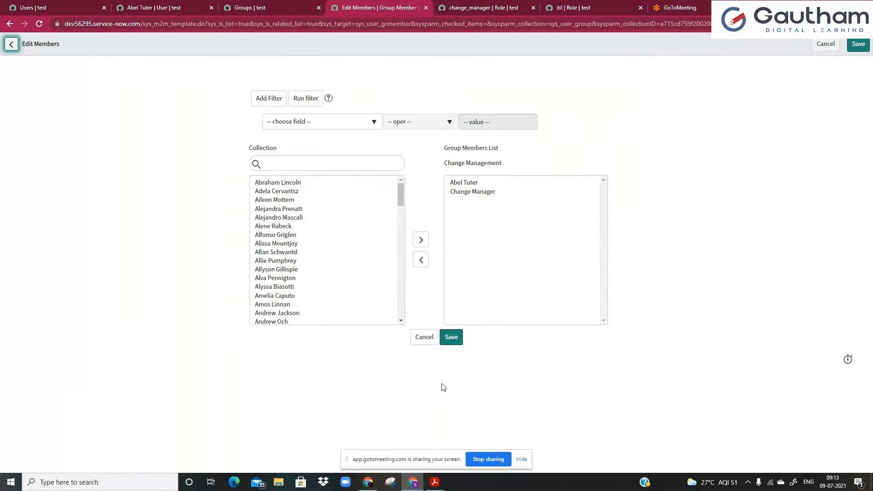
Add the first four available users to the Change Management group and save the membership.
click(298, 168)
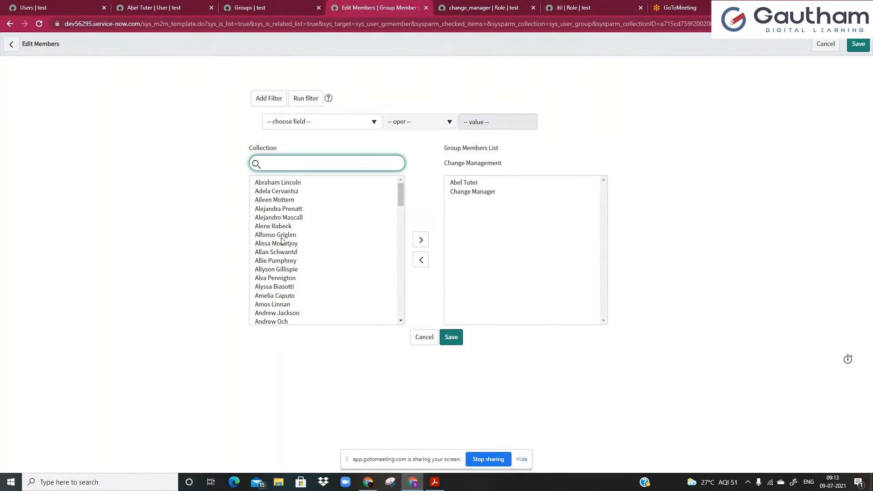
click(294, 184)
drag(294, 184, 293, 209)
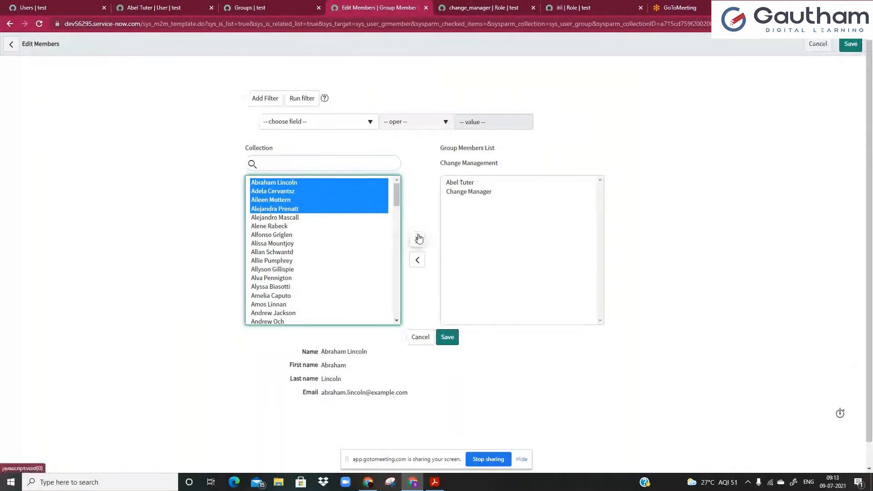
click(418, 238)
click(449, 341)
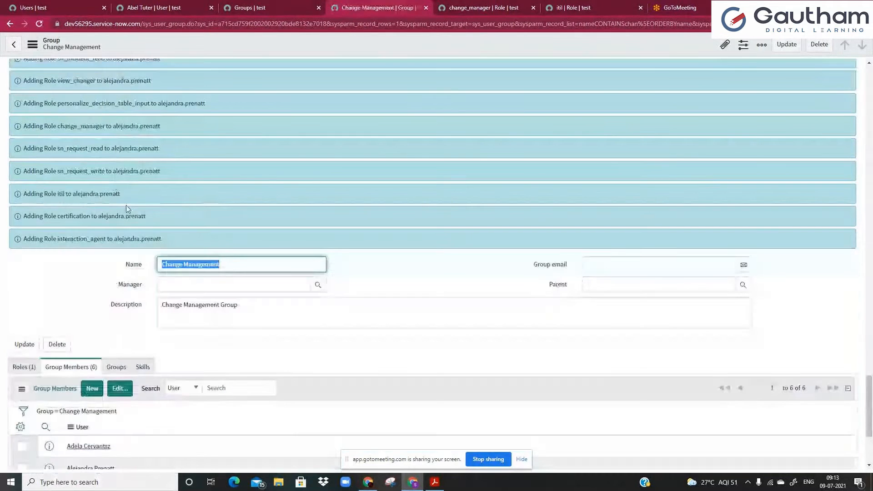
Dismiss the role-added confirmation messages at the top of the group record.
scroll(130, 207, up, 10)
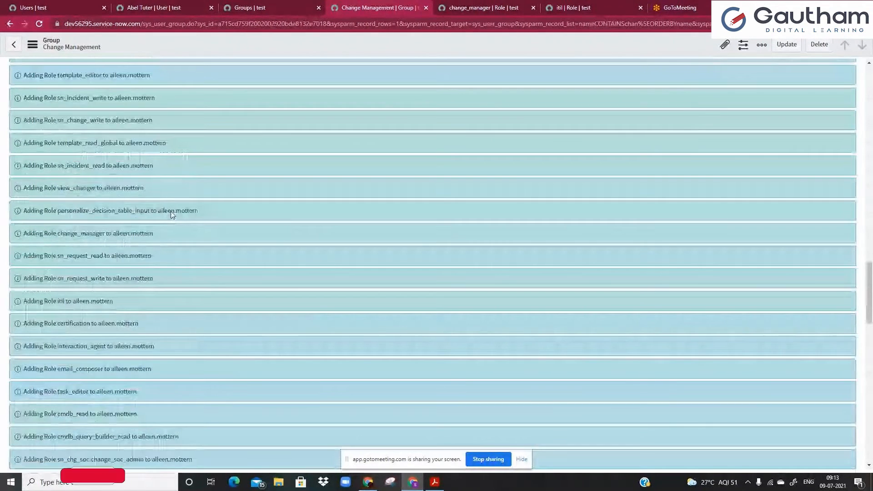
scroll(171, 211, up, 7)
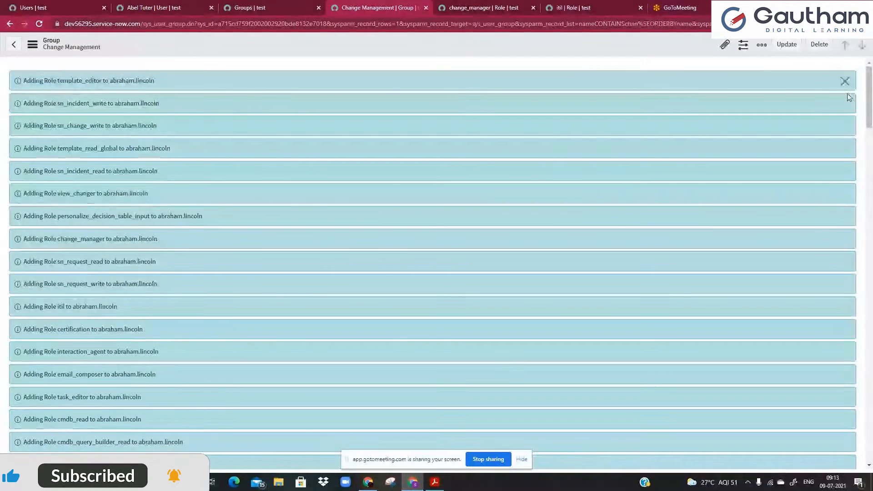
click(845, 81)
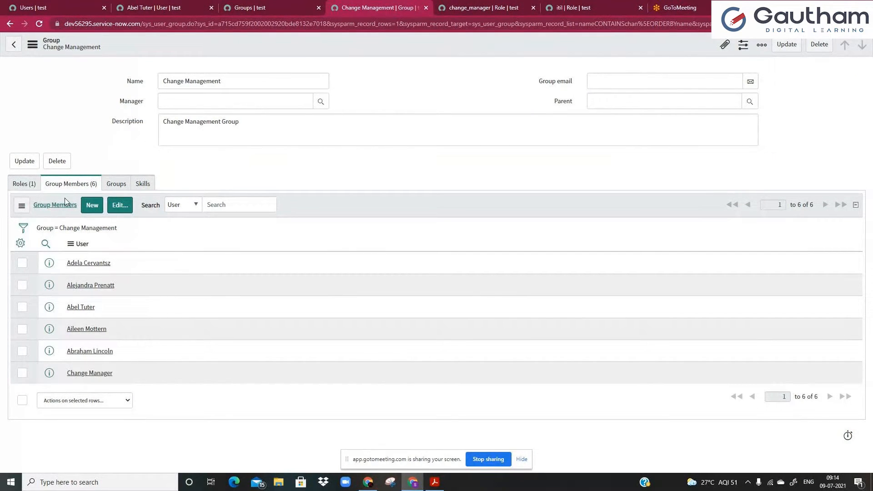
Review the Change Management group's roles as a full Group Roles list and its description.
click(28, 185)
click(99, 230)
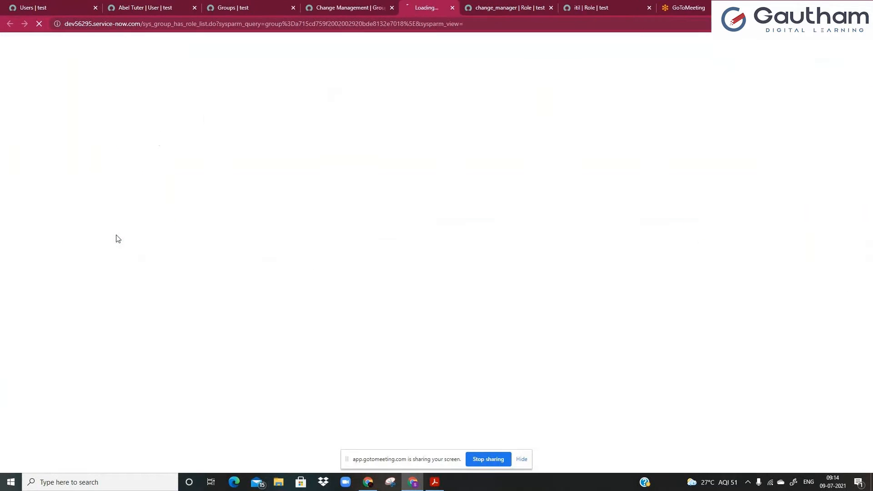
click(332, 7)
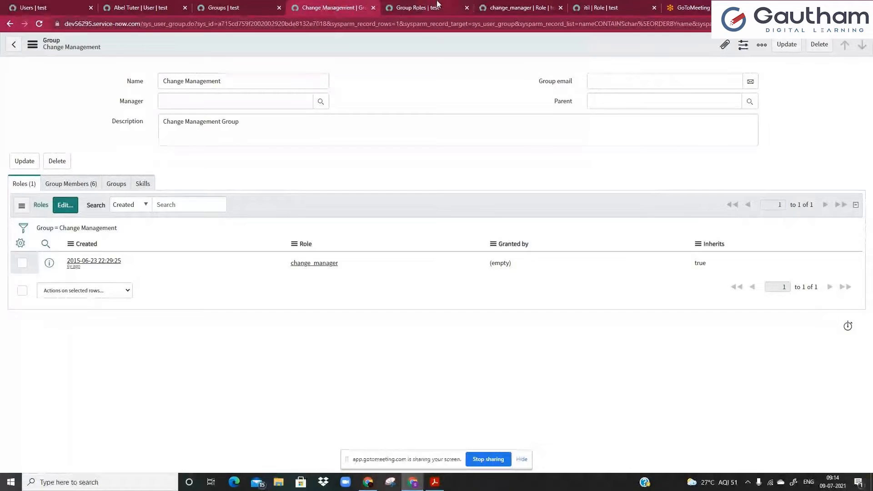
click(426, 11)
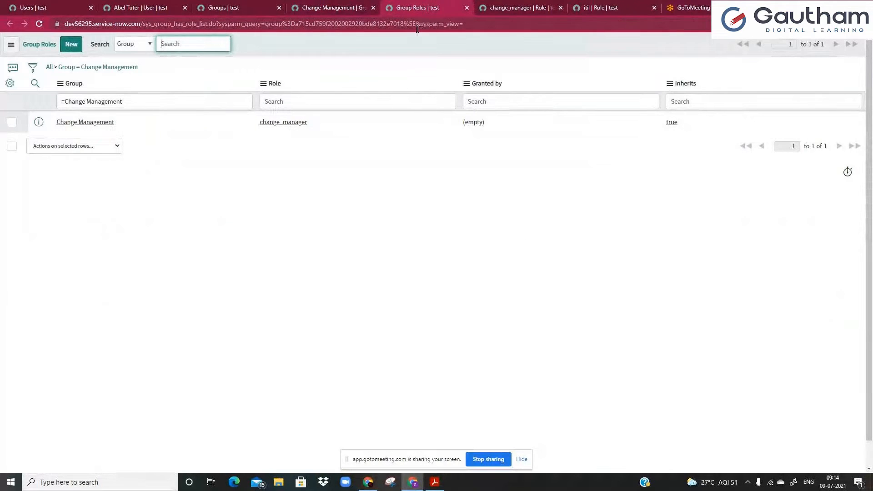
click(320, 9)
click(329, 134)
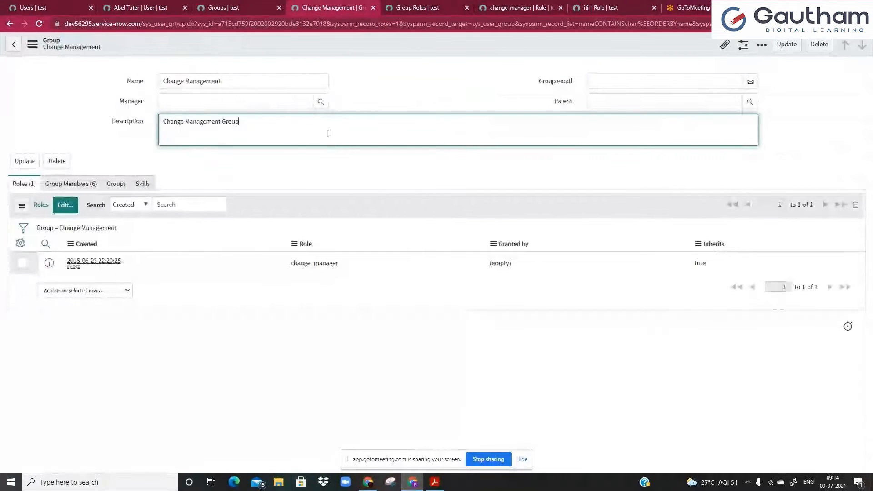
Search the navigator for 'roles' and open the full 395-entry Roles list.
click(152, 6)
click(50, 8)
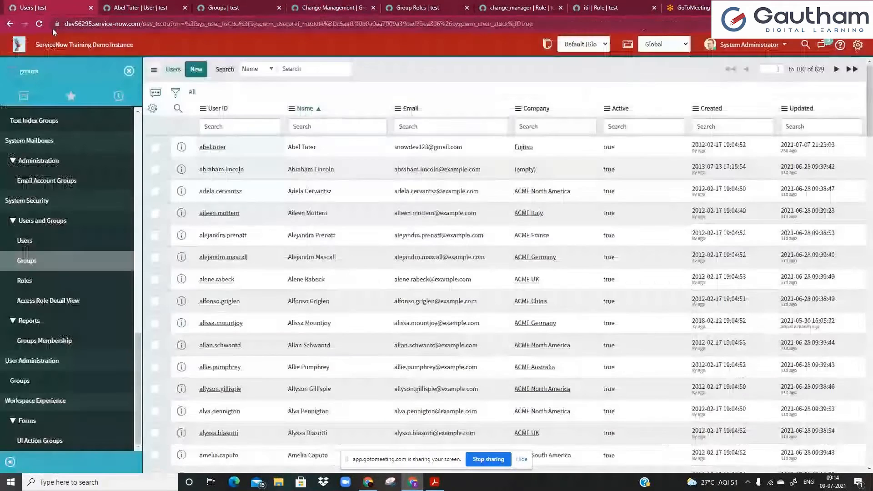
click(65, 78)
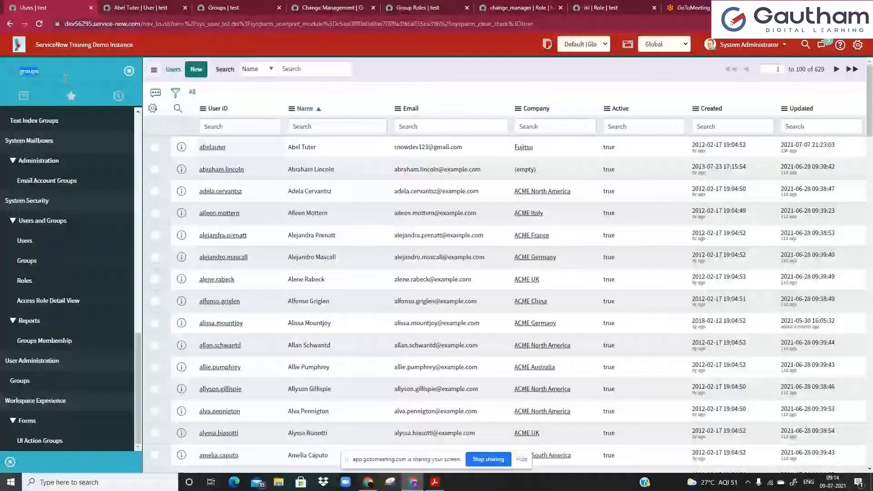
text(roles)
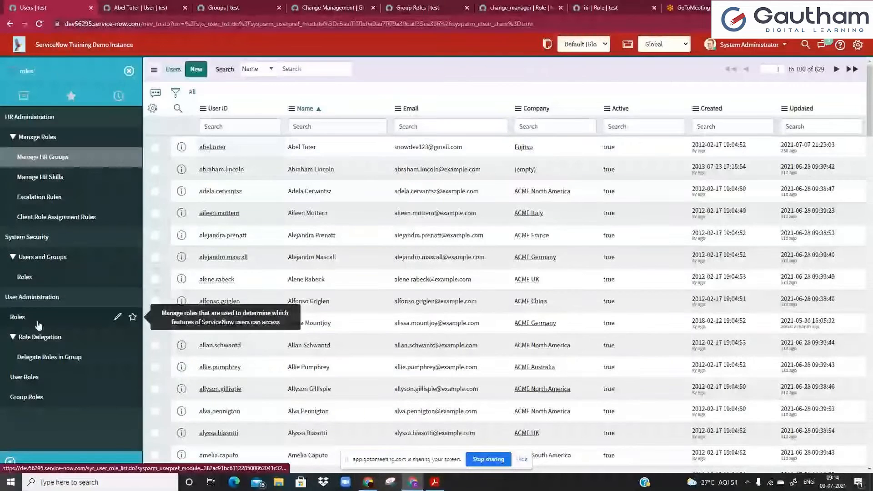
click(38, 324)
click(118, 108)
Create a new role named testing_role with description 'this role was created as part of traning'.
click(52, 44)
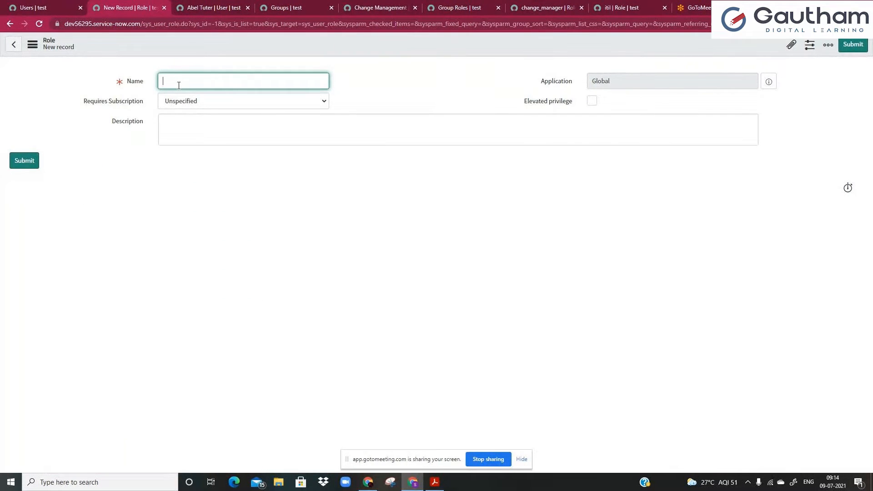
text(testing )
text(role)
drag(207, 85, 236, 82)
click(202, 88)
click(236, 83)
click(197, 134)
text(this r)
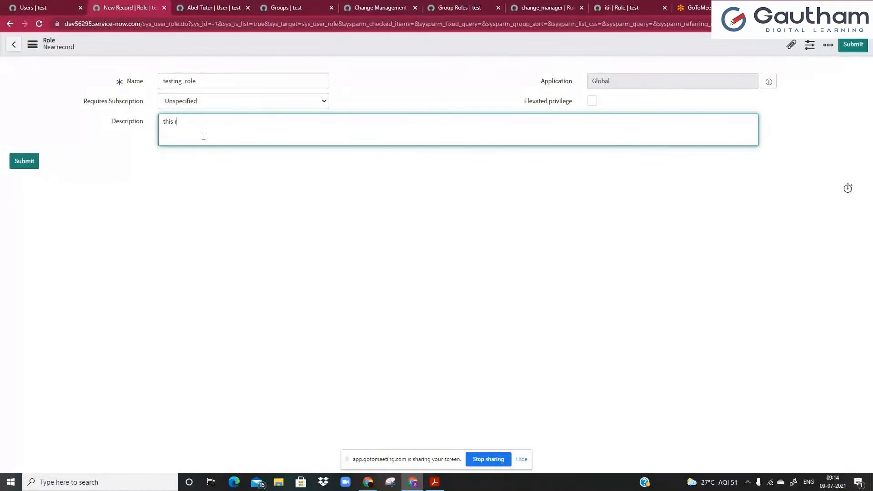
text(ole was created as part of tranin)
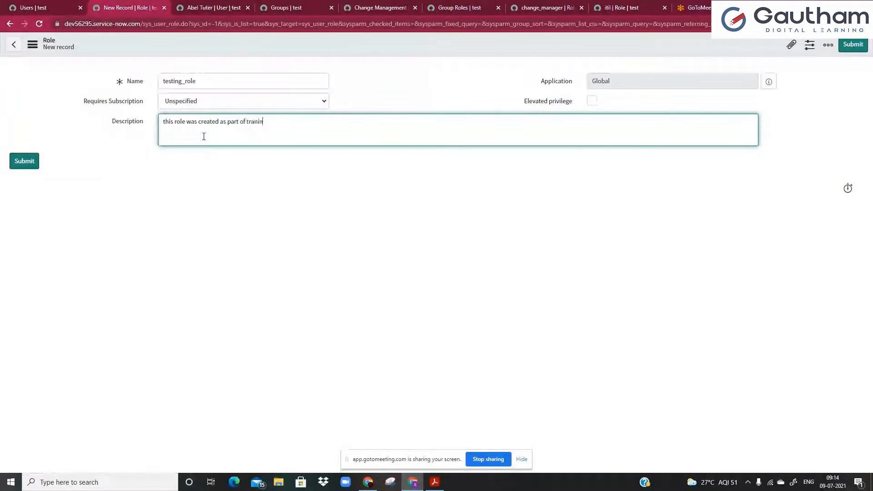
text(g)
Save the testing_role record, copy its name, and return to the Change Management group.
right_click(376, 53)
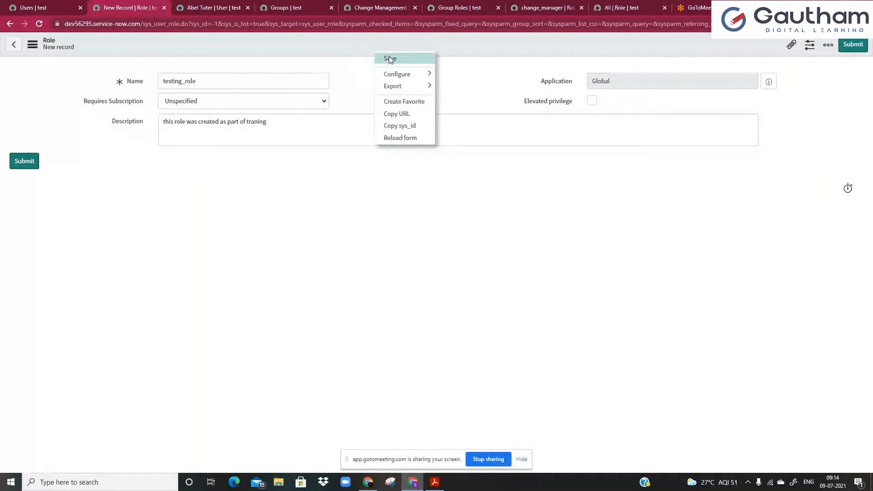
click(388, 56)
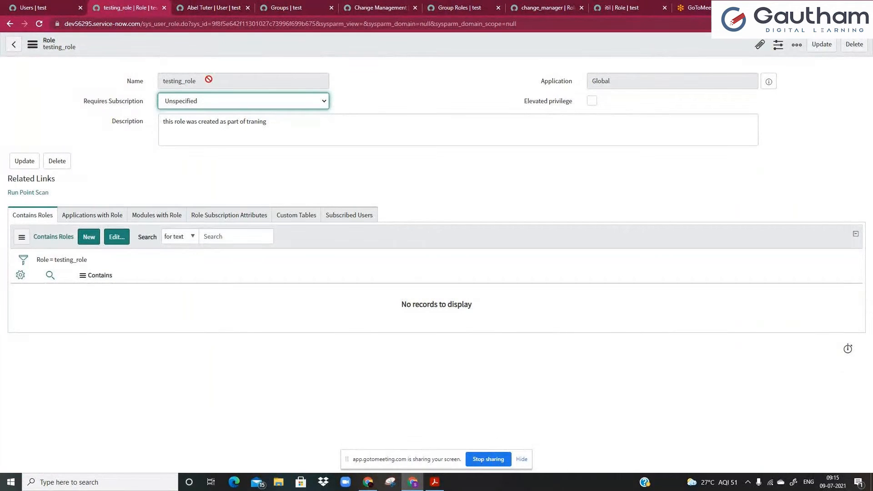
drag(209, 80, 28, 66)
key(ctrl+c)
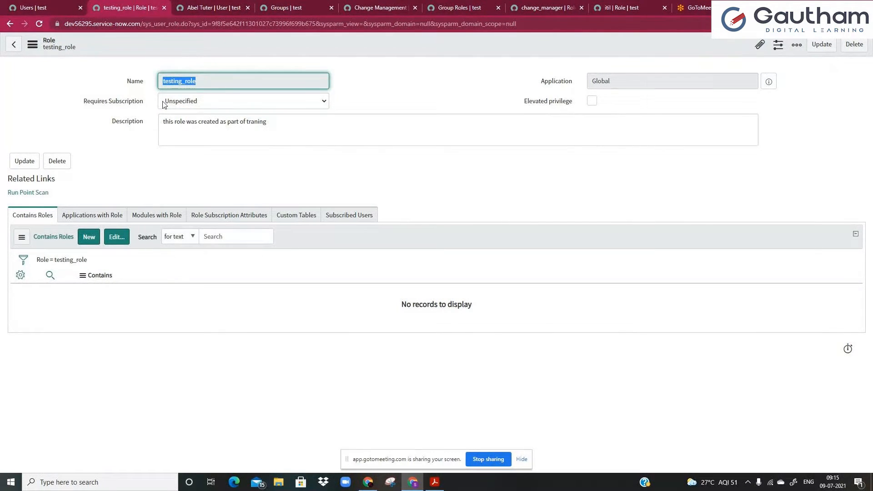
click(400, 3)
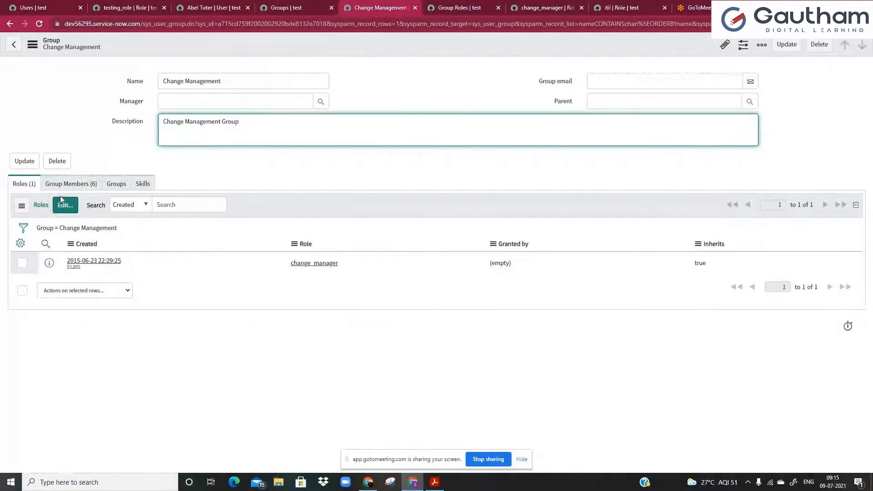
Add testing_role to the Change Management group's roles alongside change_manager and save.
click(85, 232)
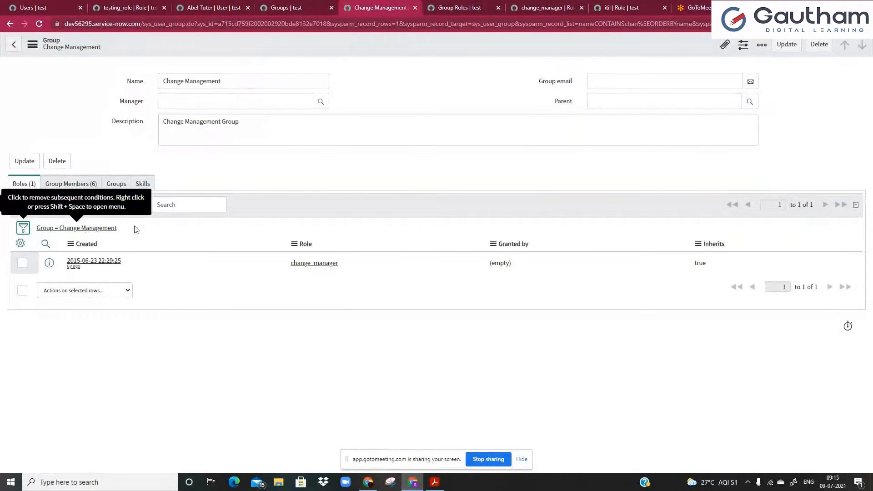
click(74, 210)
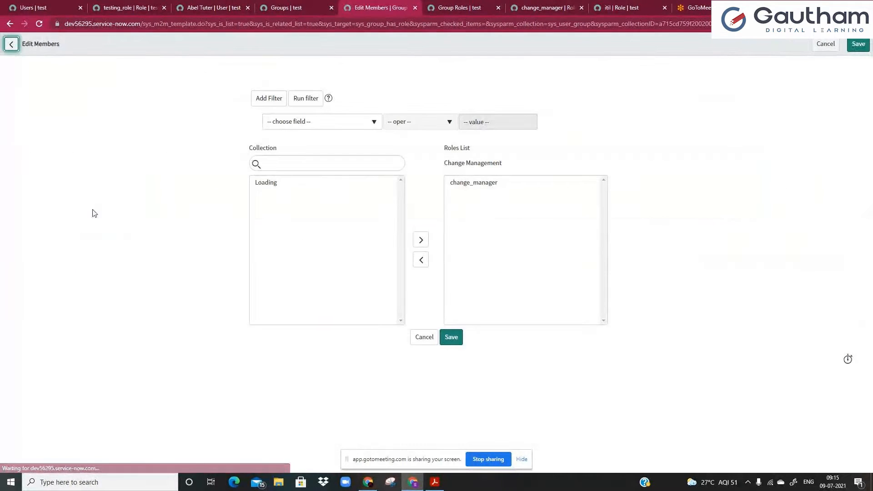
click(304, 164)
key(ctrl+v)
click(289, 183)
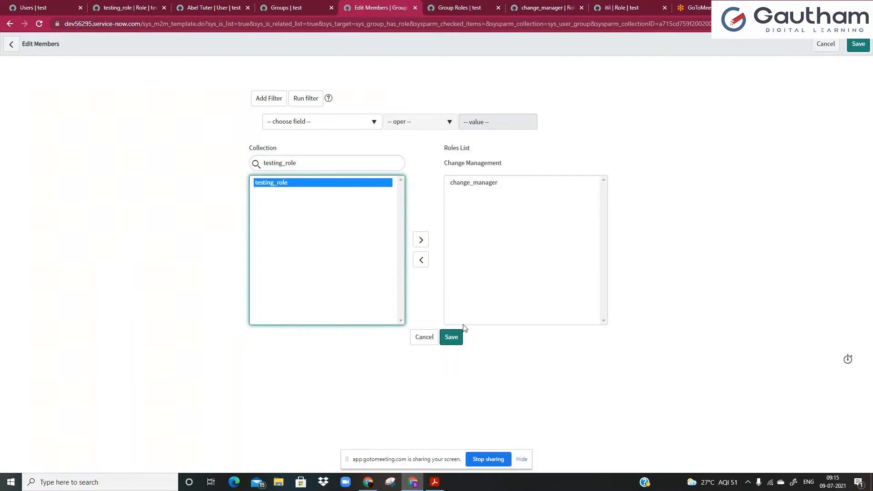
click(421, 240)
click(446, 335)
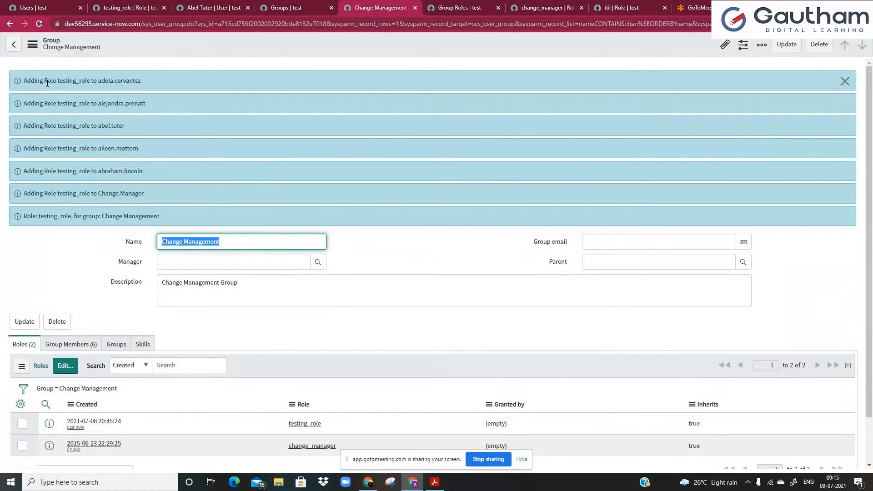
Check the role-added confirmation and the group's member and roles lists.
drag(47, 83, 101, 103)
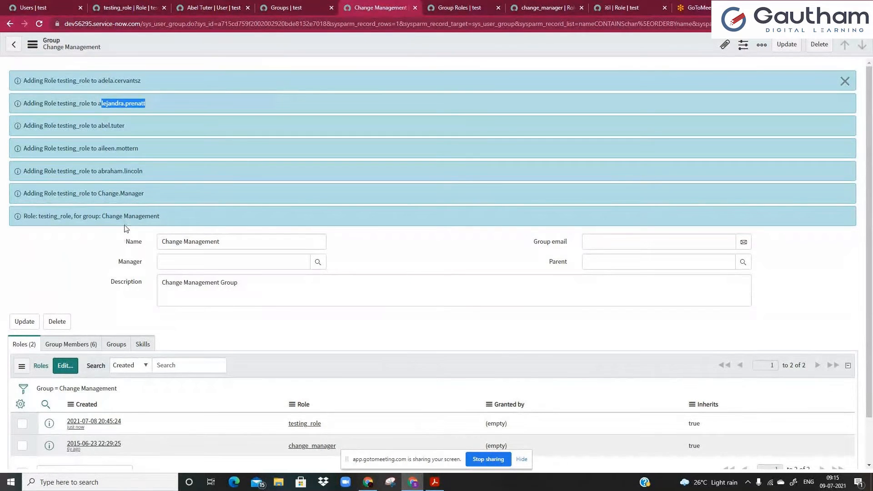
scroll(126, 229, down, 1)
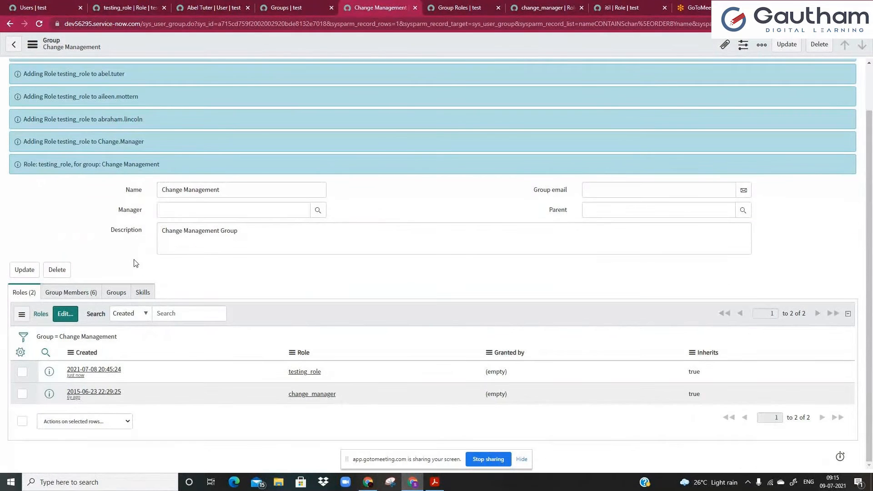
click(89, 291)
click(20, 292)
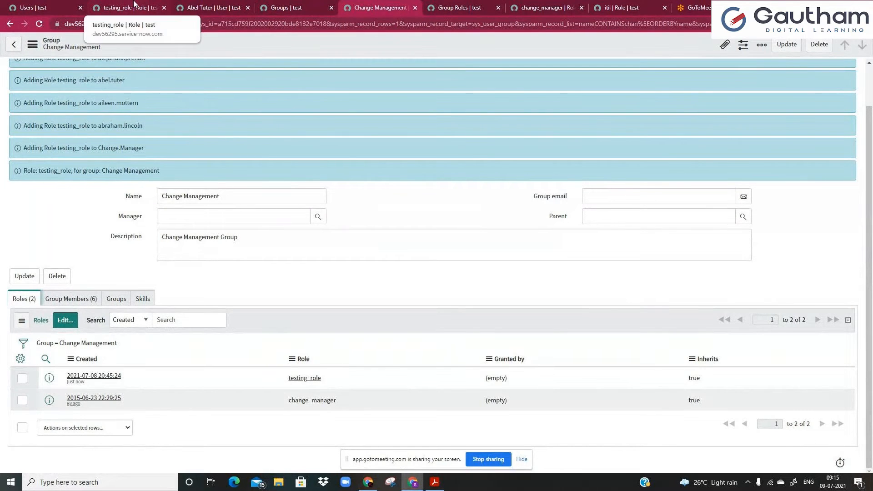
click(210, 6)
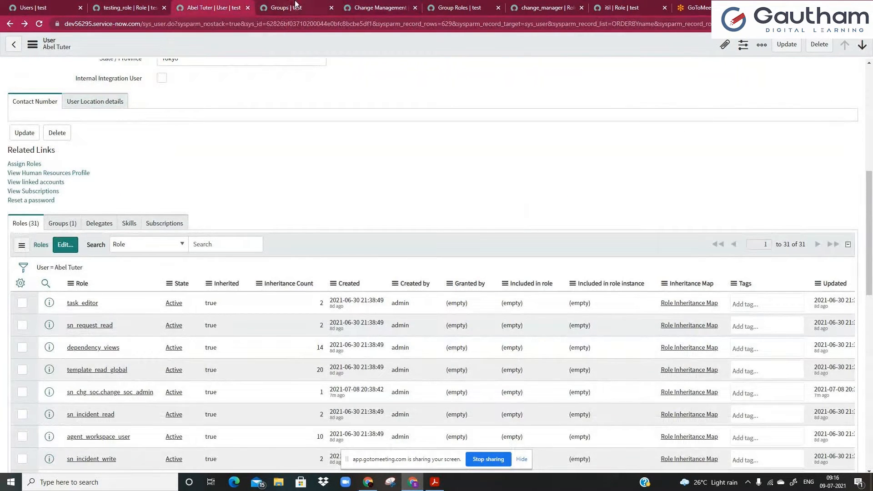
View testing_role's Applications with Role list, then return to the 629-user Users list.
click(131, 8)
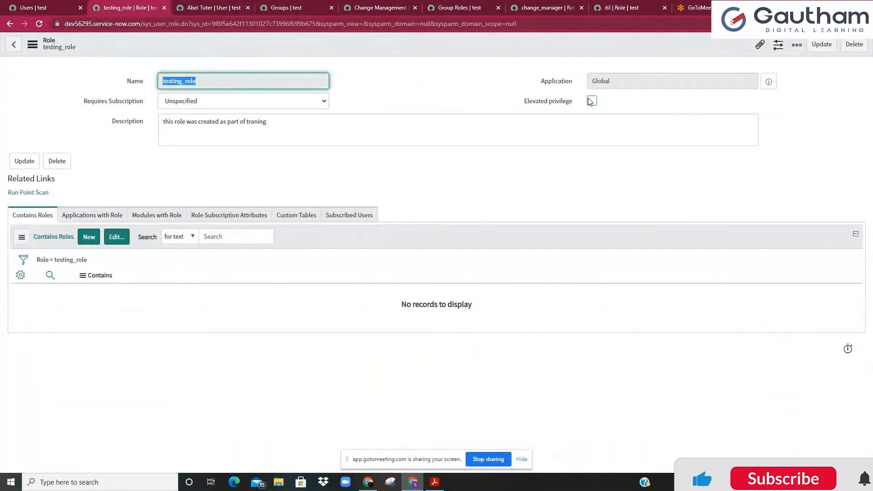
click(547, 140)
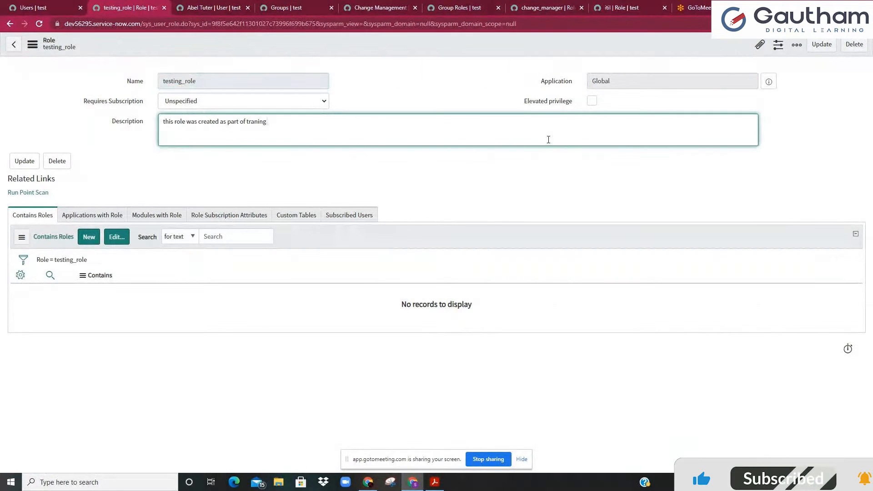
click(236, 78)
double_click(236, 78)
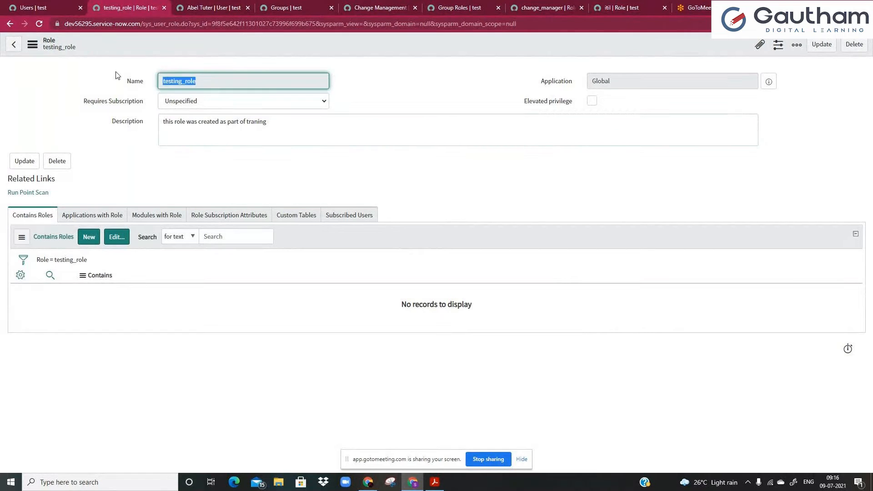
click(168, 80)
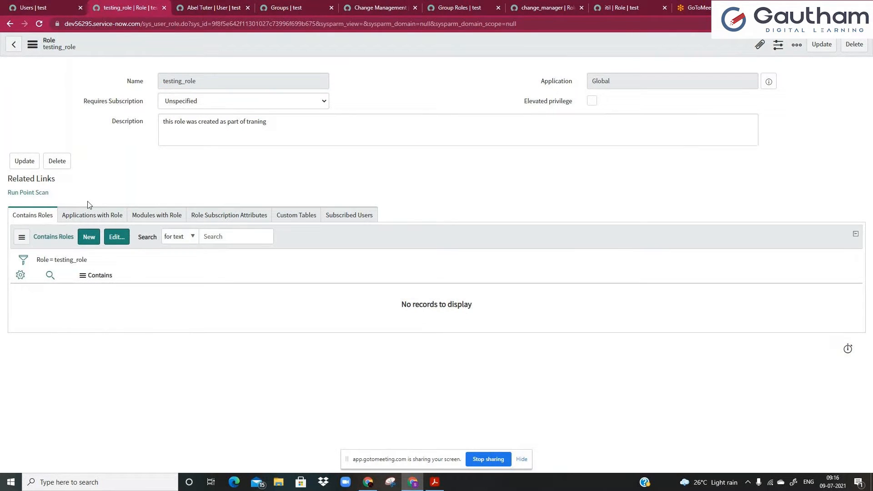
click(90, 220)
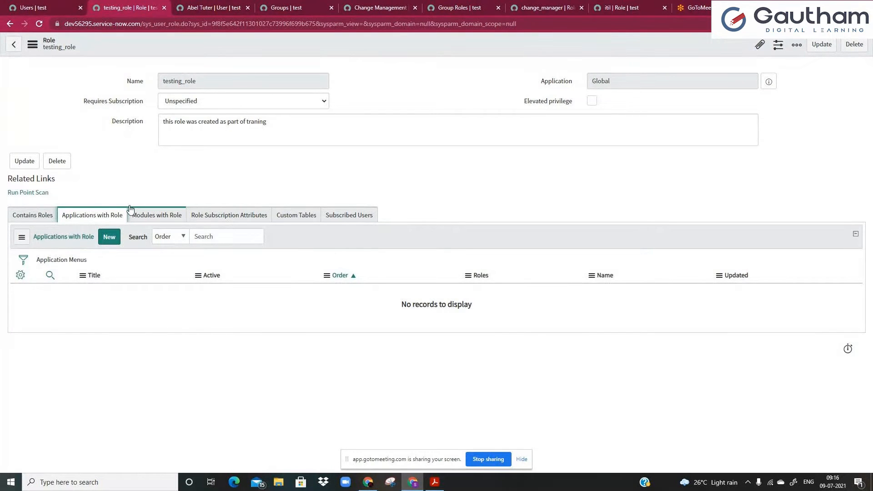
click(32, 7)
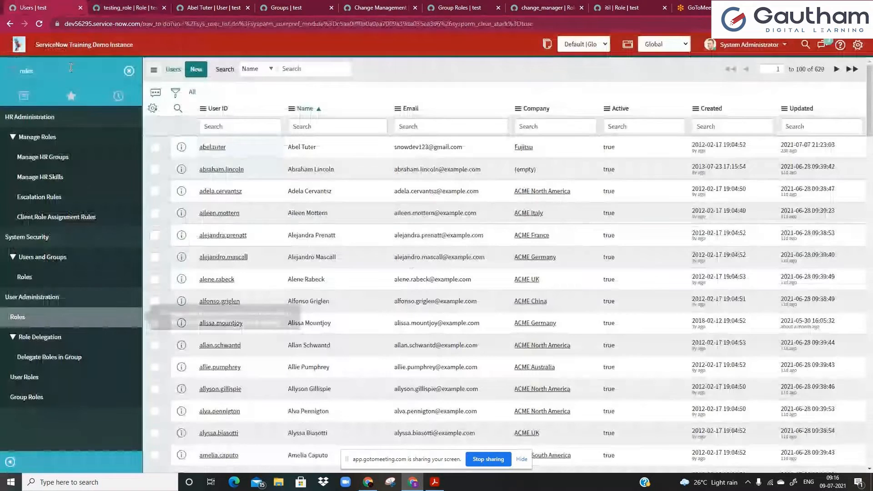
Clear the navigator search and open the My custom Table(extending task) application menu.
click(71, 67)
key(BackSpace)
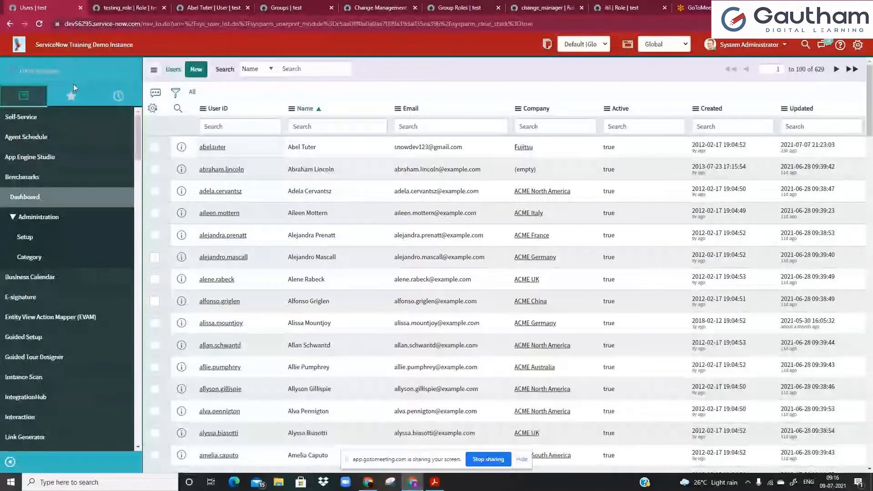
scroll(75, 167, down, 1)
scroll(74, 166, down, 1)
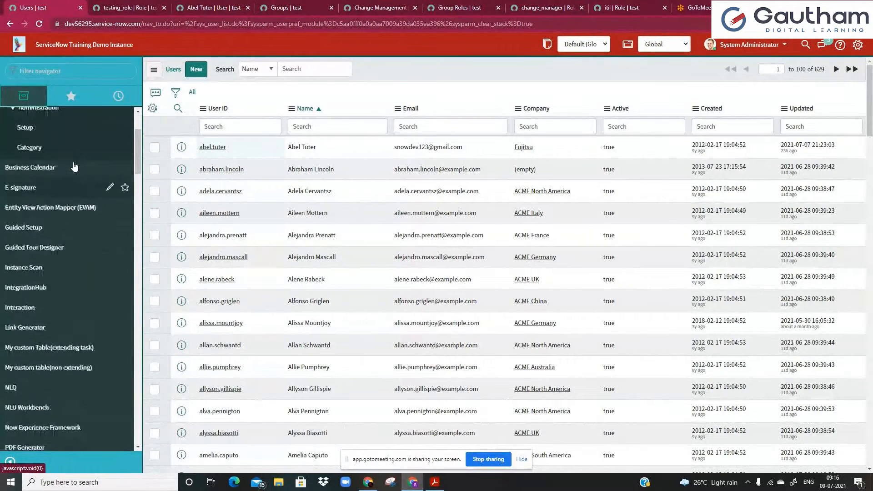
scroll(75, 168, up, 1)
scroll(74, 168, down, 3)
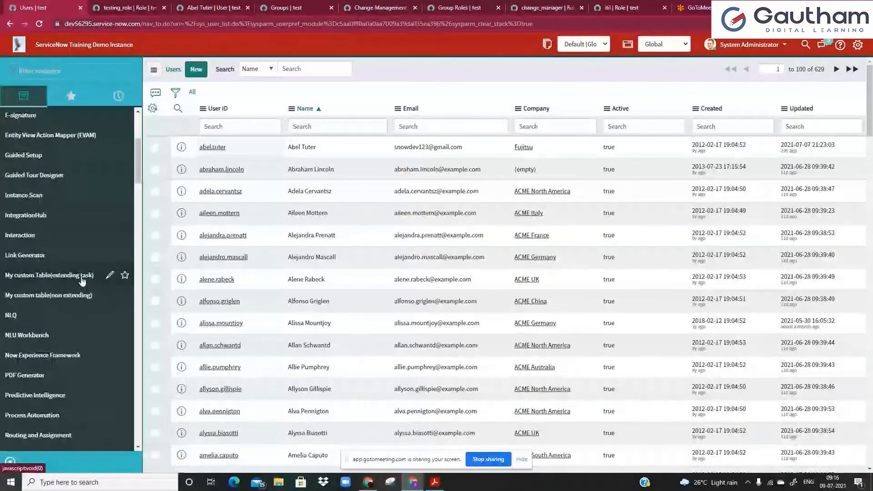
click(109, 276)
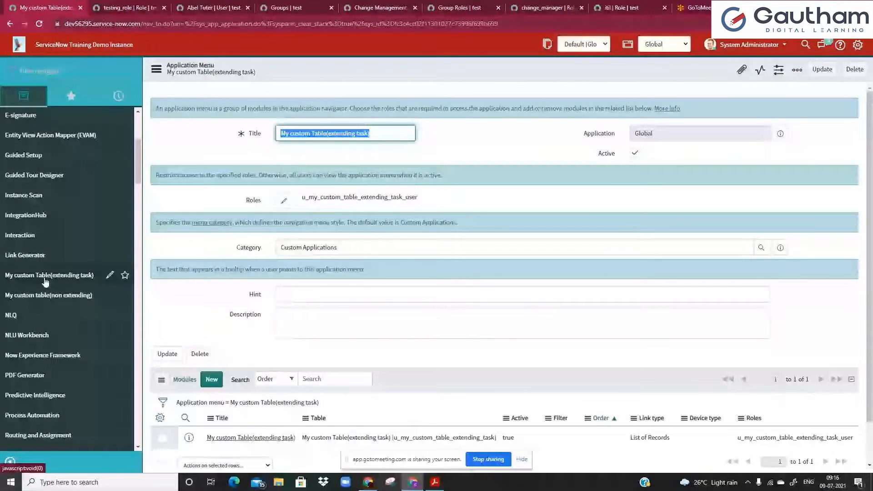
Move testing_role into the application menu's selected roles and confirm with Done.
click(284, 201)
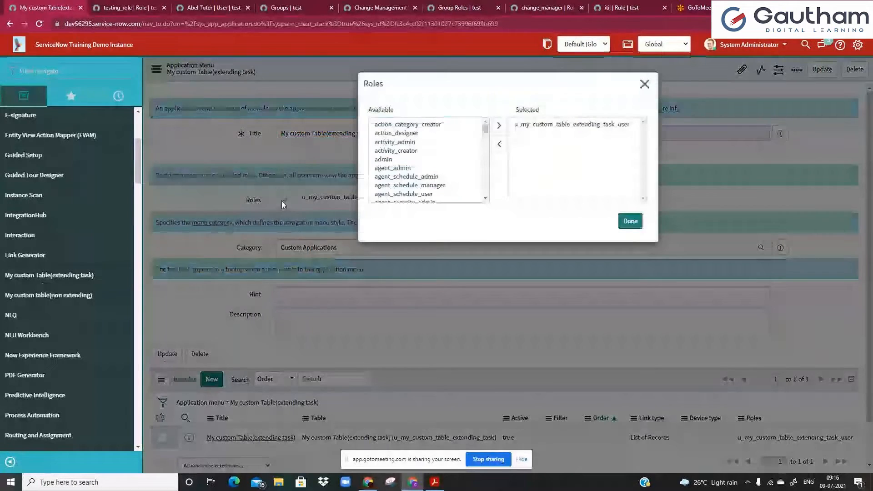
click(413, 152)
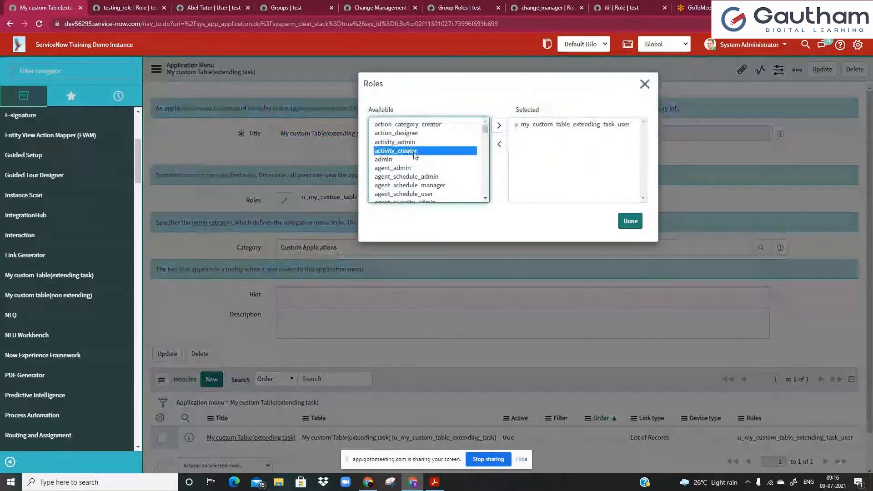
text(test_kadidia_user)
scroll(419, 157, down, 2)
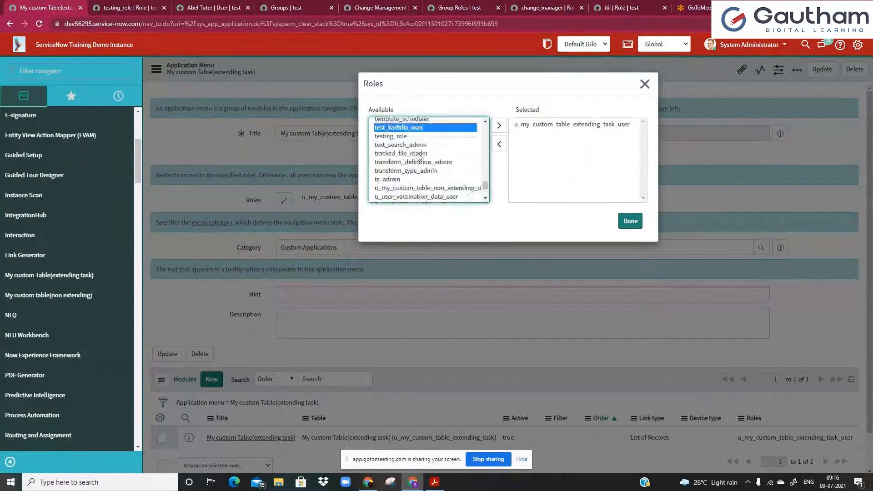
key(ctrl+f)
text(testiny)
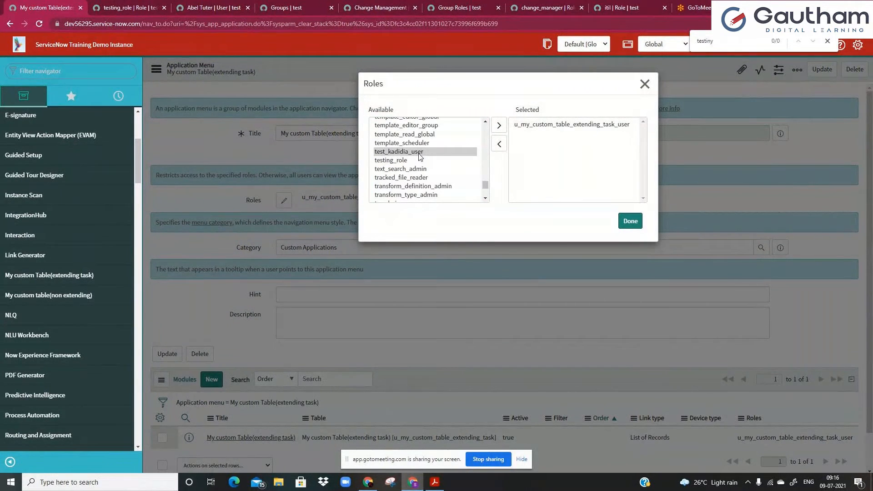
click(400, 160)
click(499, 125)
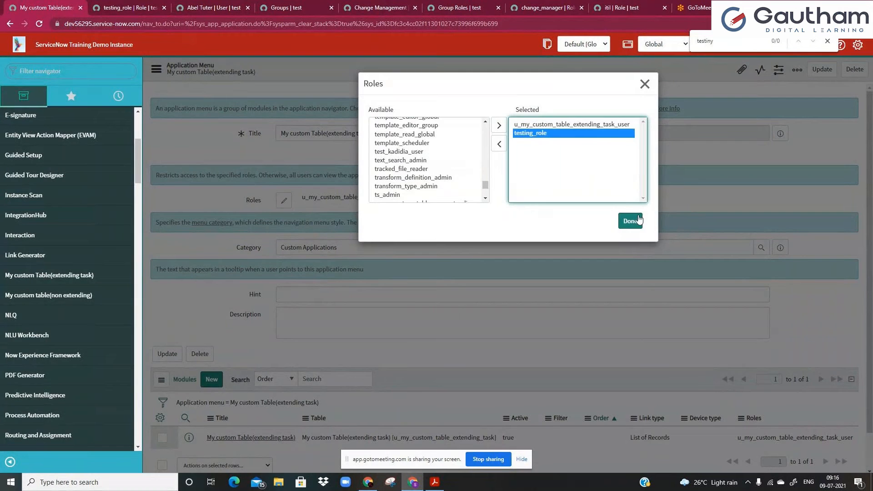
click(631, 221)
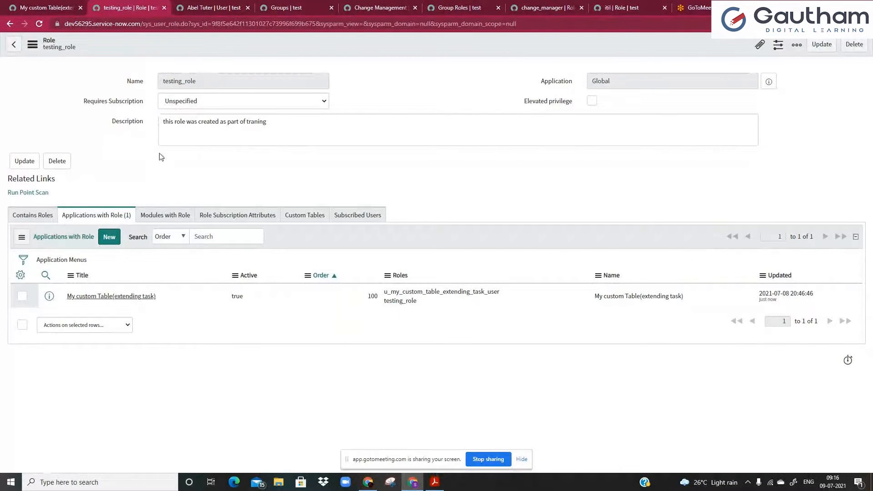
Highlight the testing_role name text on the application menu form.
drag(202, 81, 179, 73)
click(178, 73)
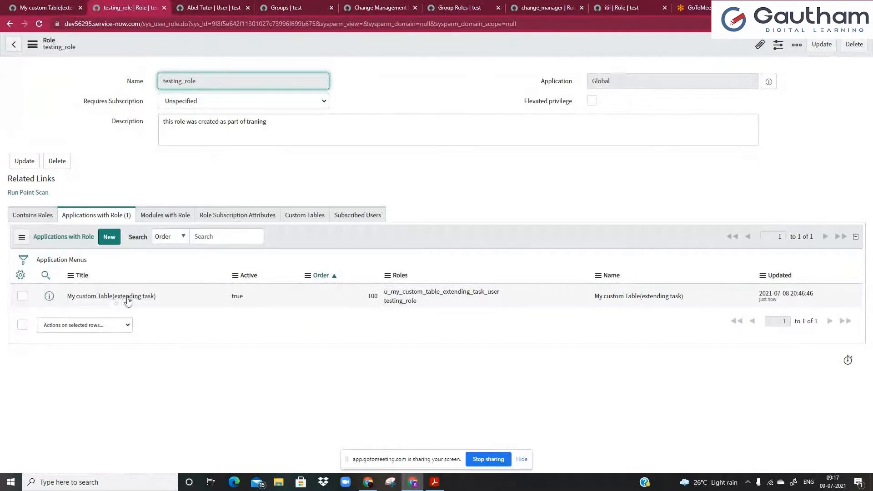
click(208, 237)
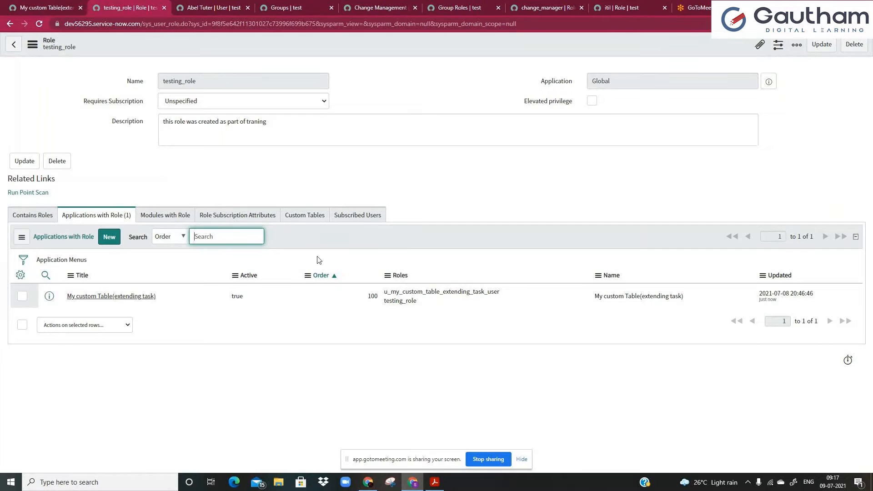
Select the demo user's User ID on their record, then return to the application menu.
click(224, 5)
scroll(249, 151, up, 8)
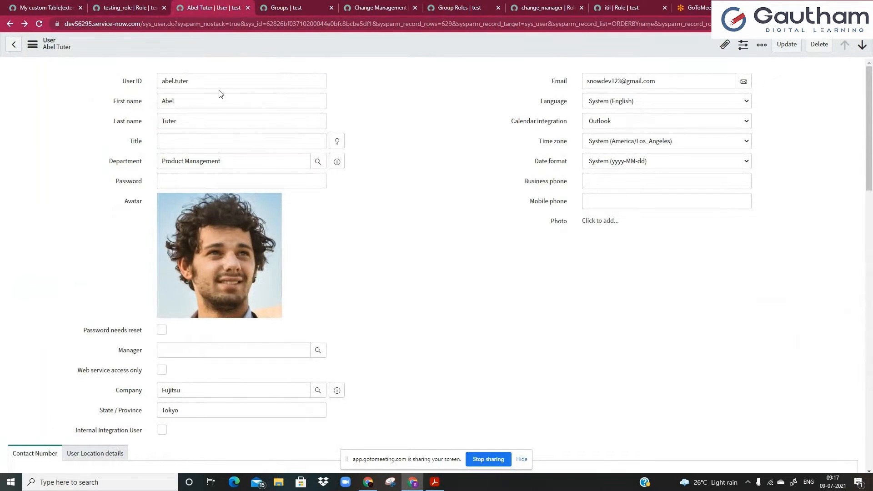
double_click(247, 87)
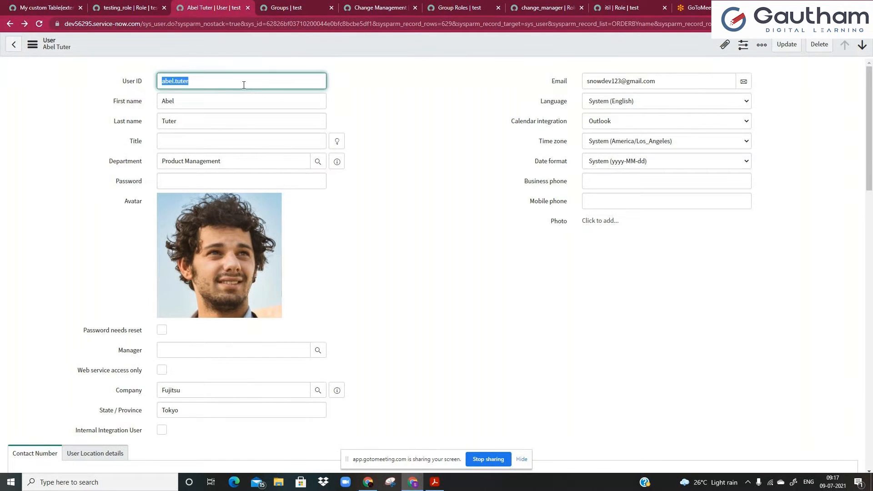
click(9, 7)
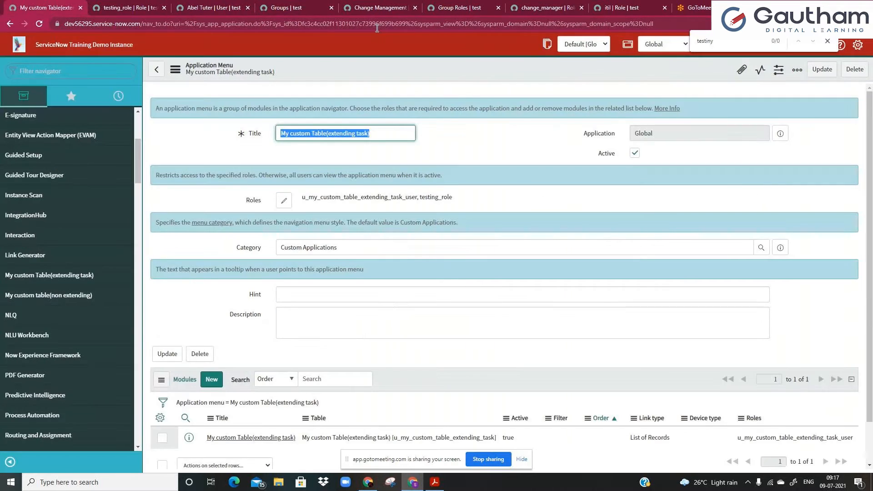
click(825, 43)
click(751, 44)
Impersonate the demo user, found by searching their name.
click(739, 75)
click(466, 83)
text(abel tu)
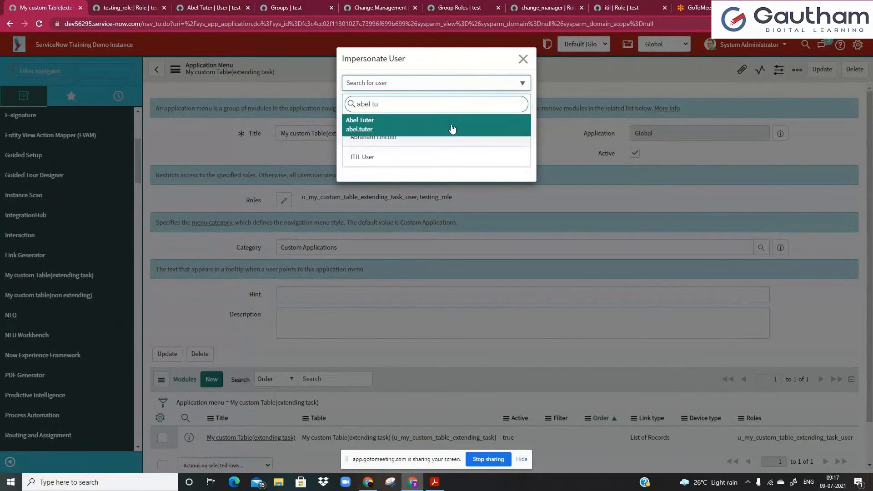
click(452, 127)
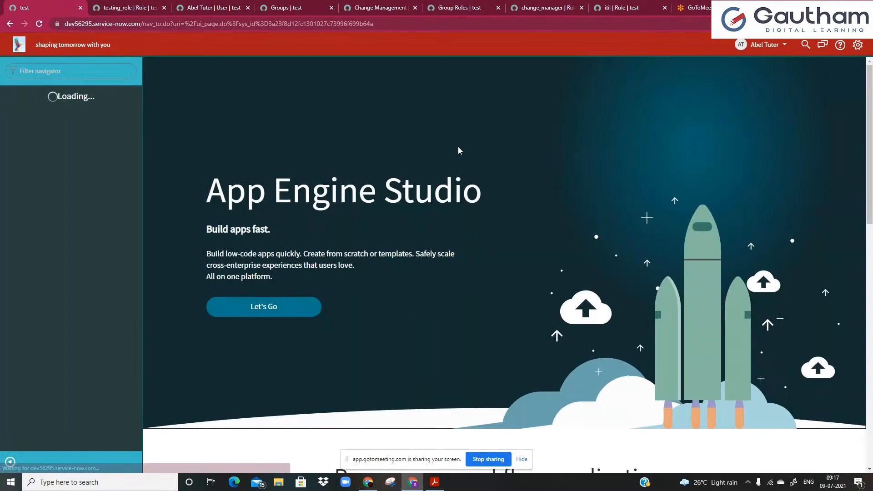
Filter the impersonated navigator for 'my cus' to look for the custom table module.
click(122, 72)
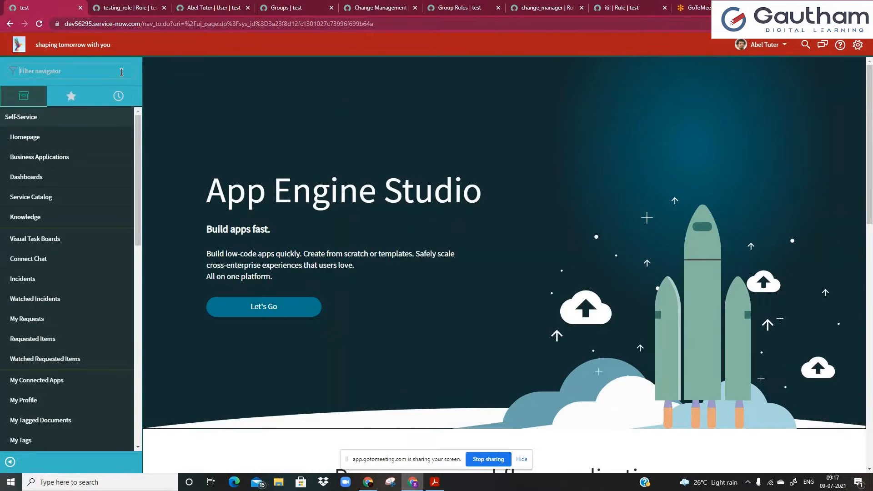
text(my)
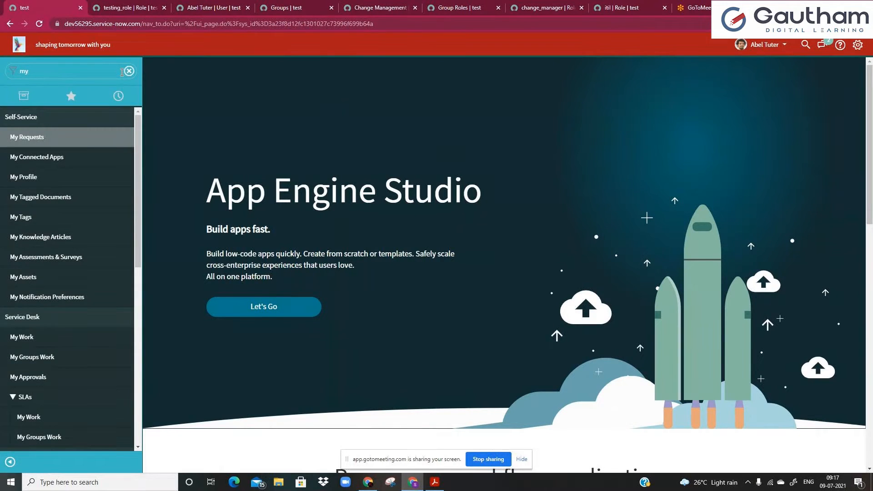
click(149, 5)
click(29, 5)
click(76, 61)
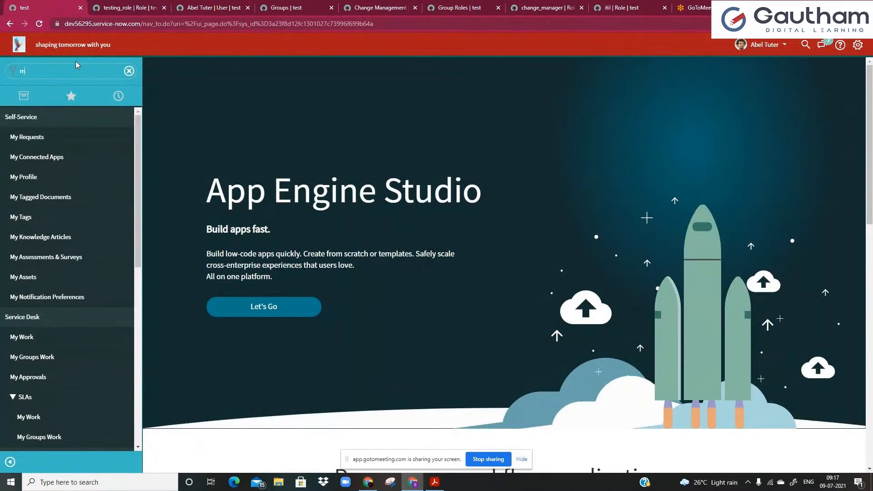
text(cus)
key(BackSpace)
key(BackSpace)
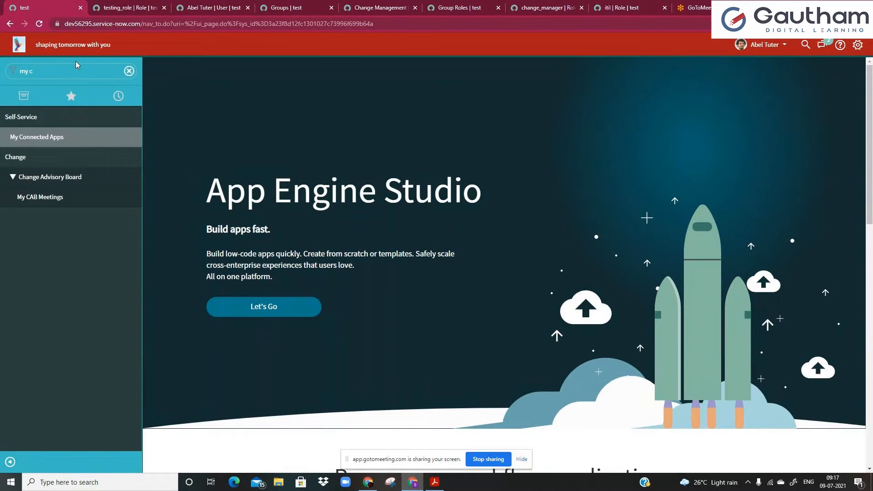
text(us)
key(ctrl+a)
key(BackSpace)
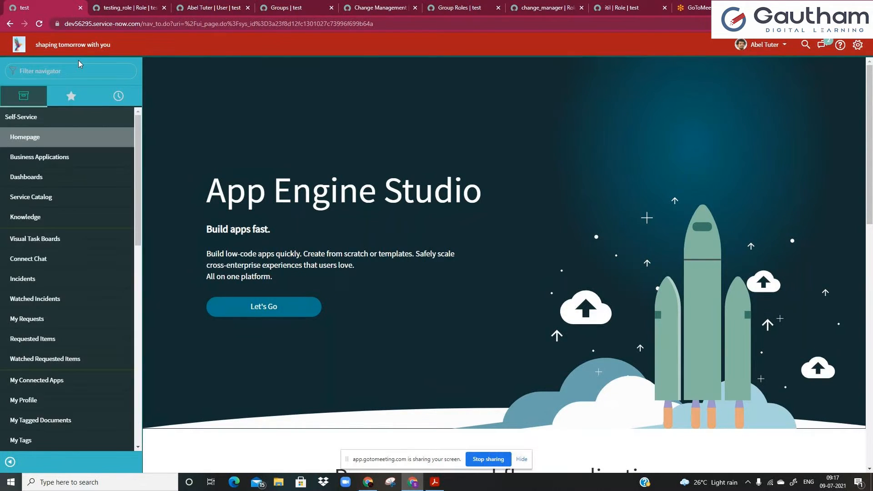
Glance at the testing_role tab, then end impersonation to return to System Administrator.
click(108, 6)
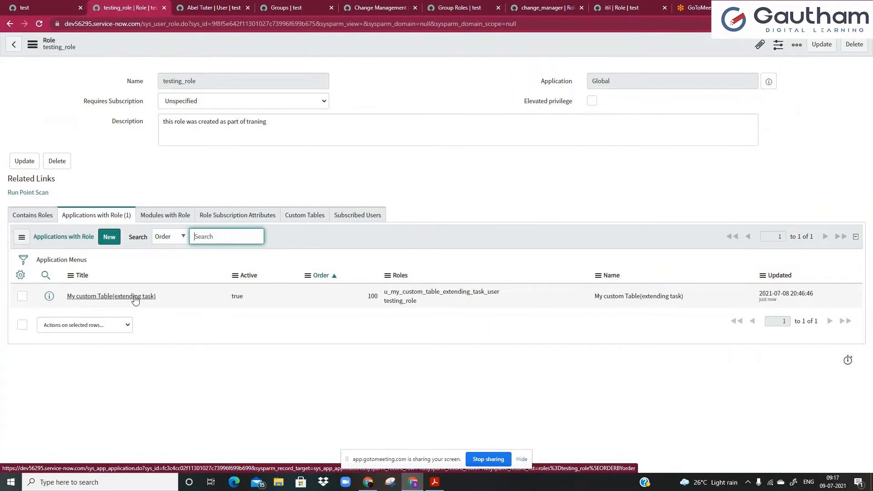
click(29, 4)
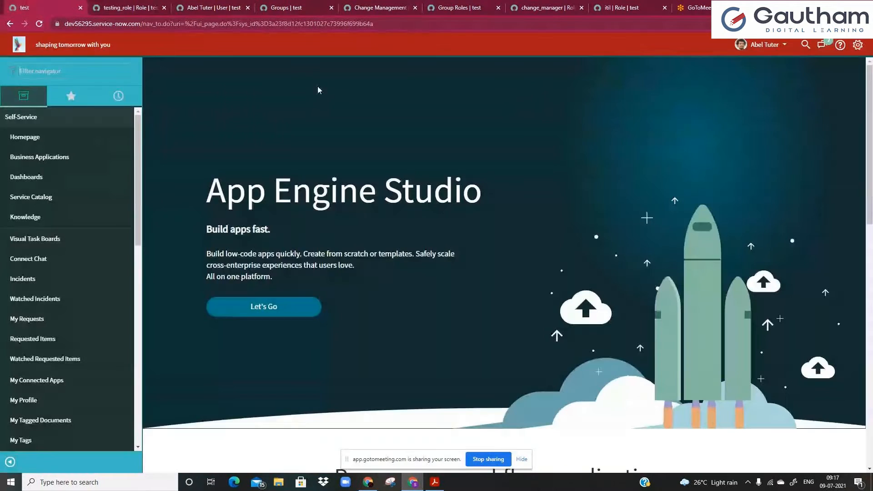
click(747, 45)
click(756, 76)
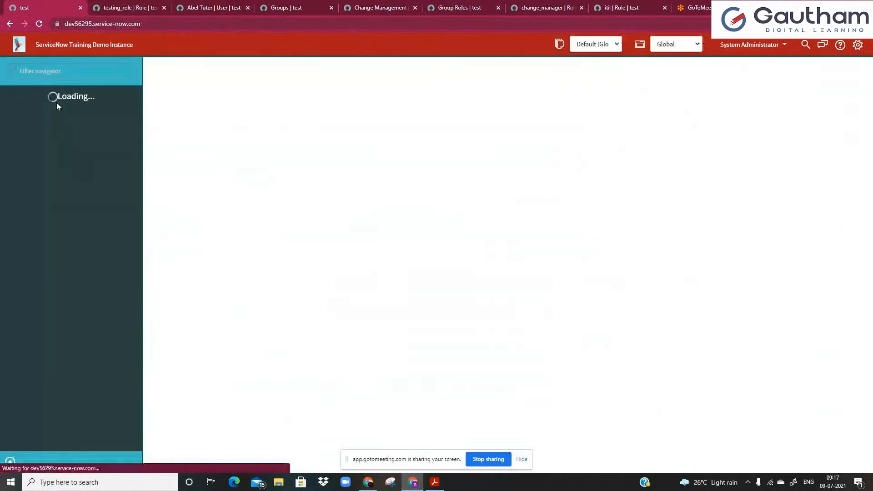
Filter the navigator with 'my r' and open the custom table module's edit form.
text(m)
text(y r)
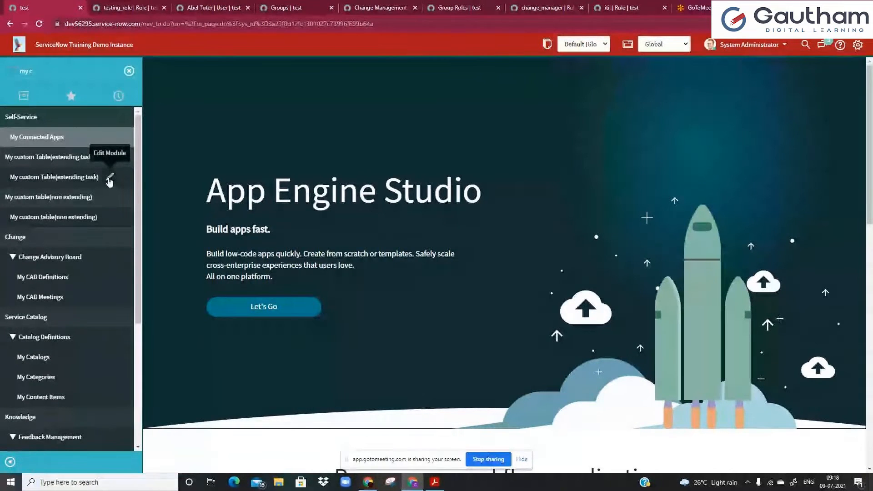
click(107, 10)
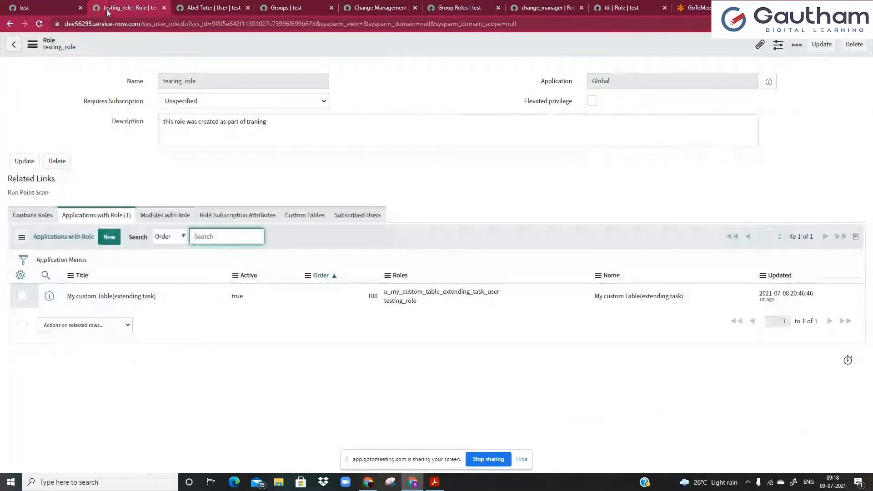
click(55, 8)
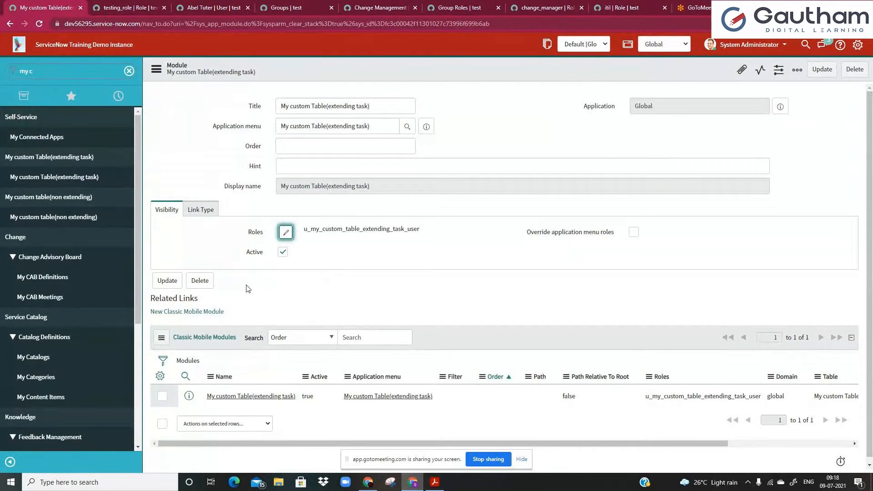
click(313, 169)
Add testing_role to the module's selected roles and save the module record.
click(284, 233)
click(404, 145)
text(test_kadidia_user)
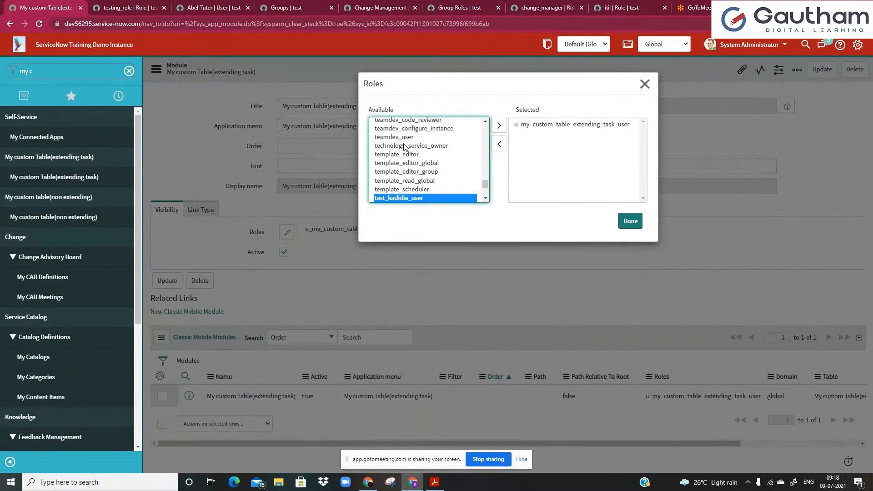
scroll(404, 155, down, 2)
click(405, 163)
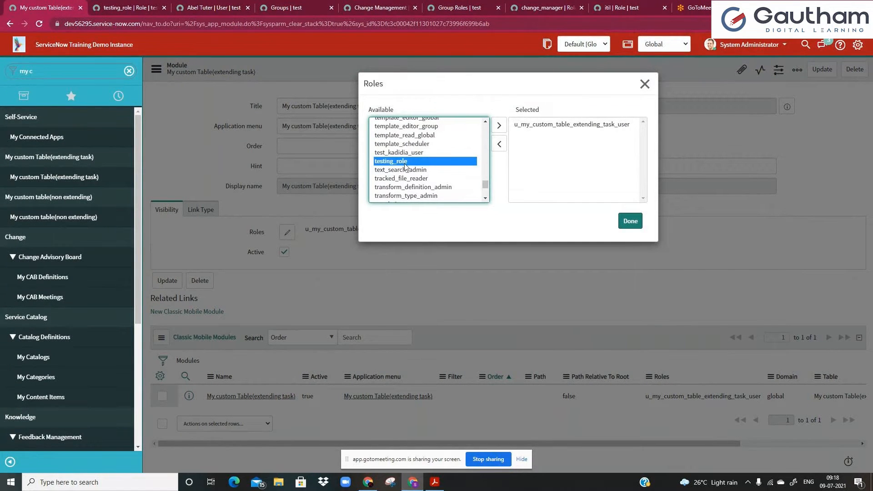
double_click(405, 164)
click(630, 221)
right_click(681, 71)
click(695, 80)
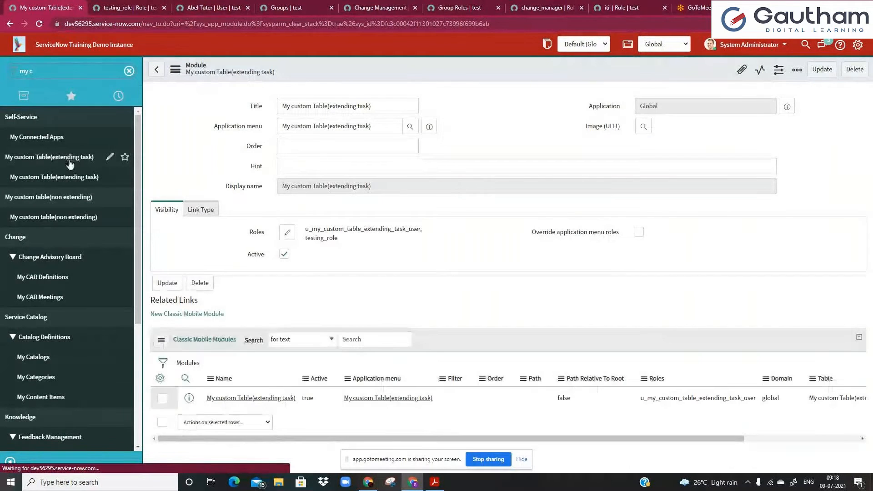
Open the empty My custom Table(extending task) list and bring up the administrator's account menu.
click(35, 179)
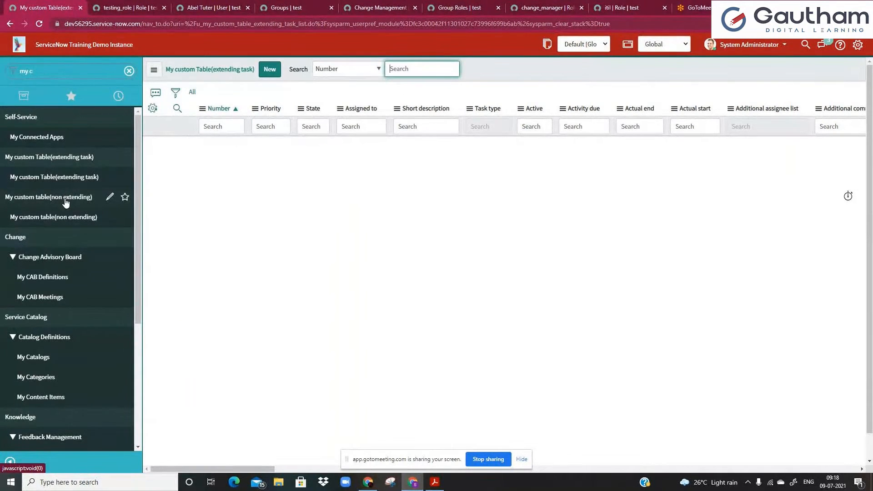
click(66, 164)
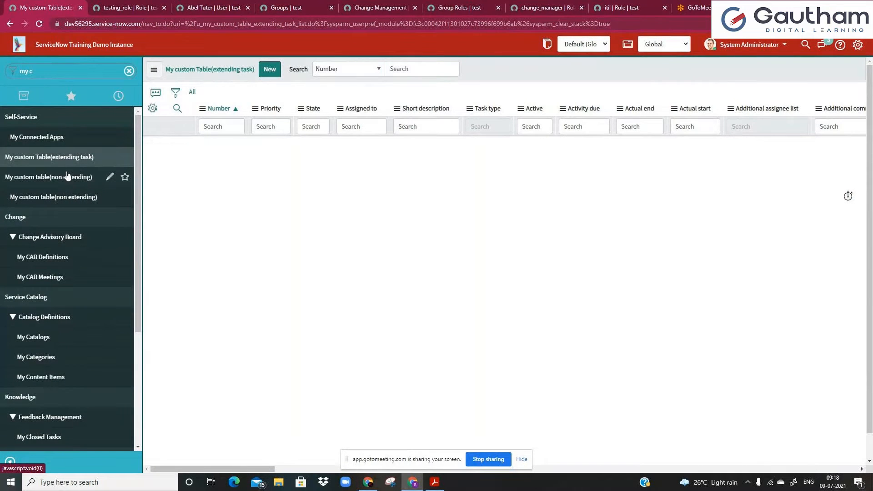
click(66, 157)
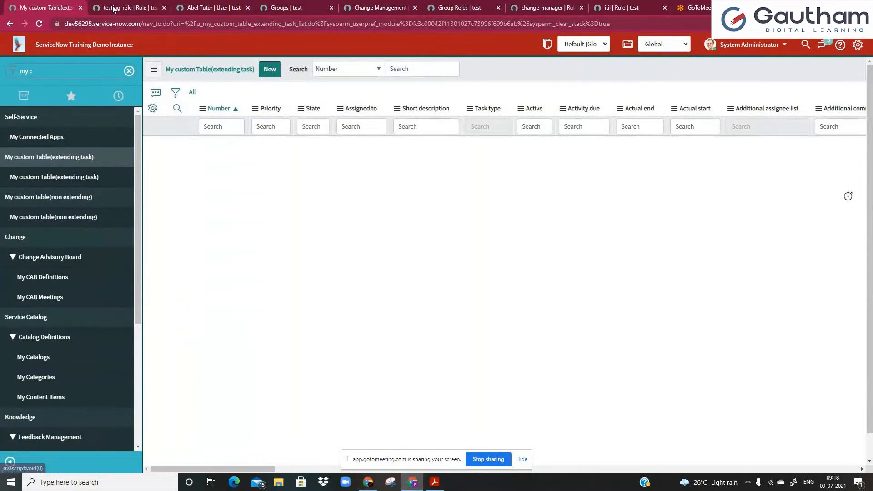
click(749, 44)
Impersonate the demo user and open My custom Table(extending task), hitting the security constraints message.
click(746, 77)
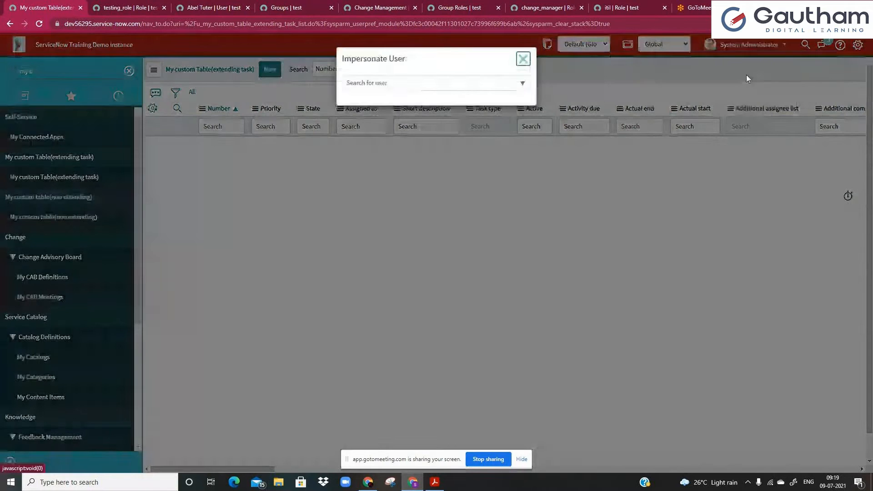
click(370, 137)
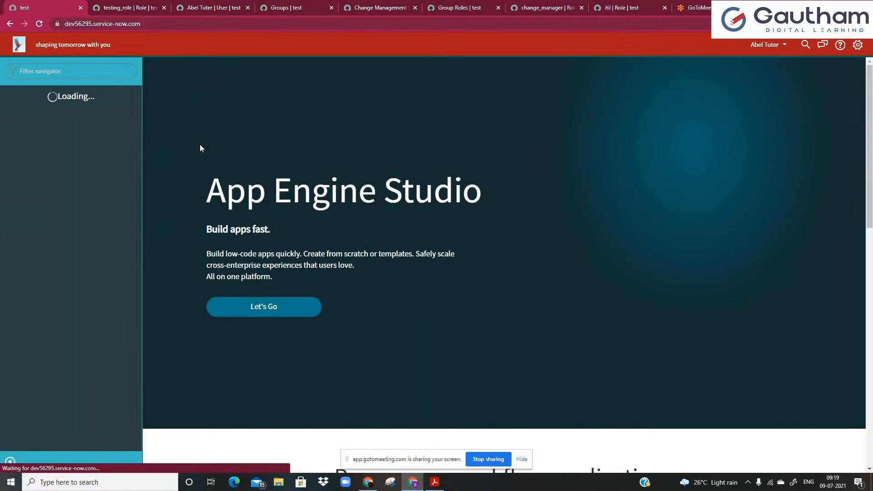
click(124, 64)
text(m)
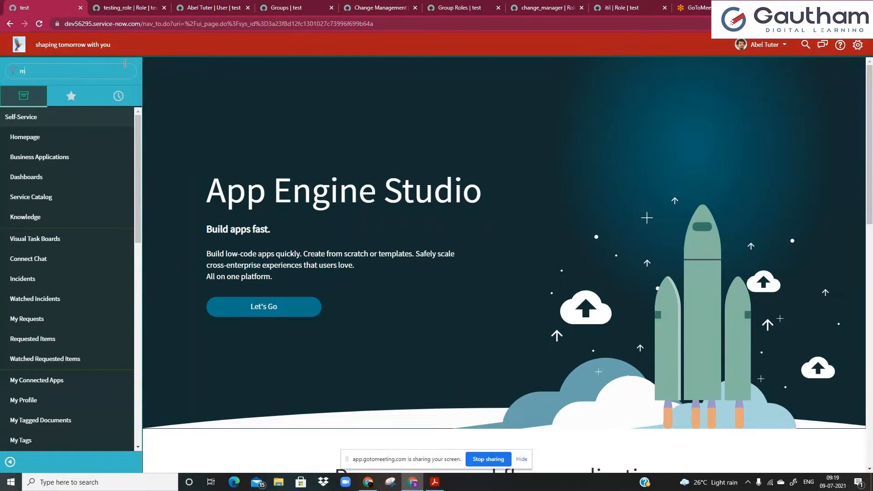
text(y cu)
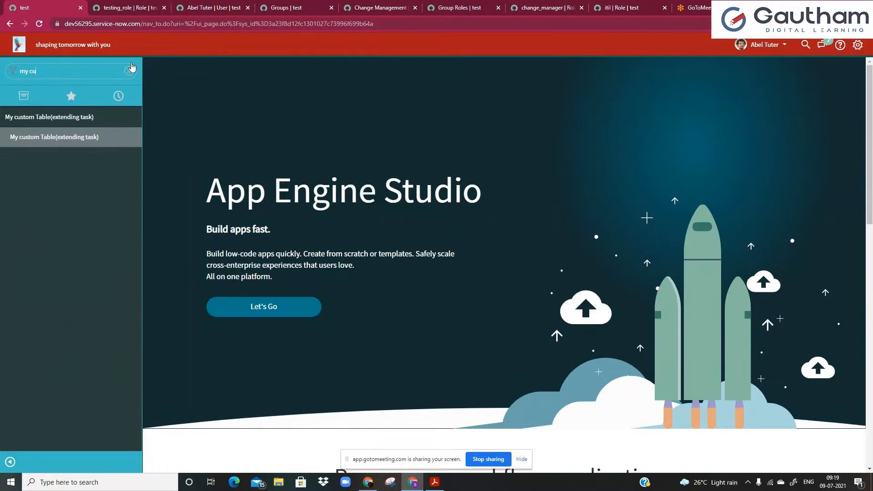
click(68, 146)
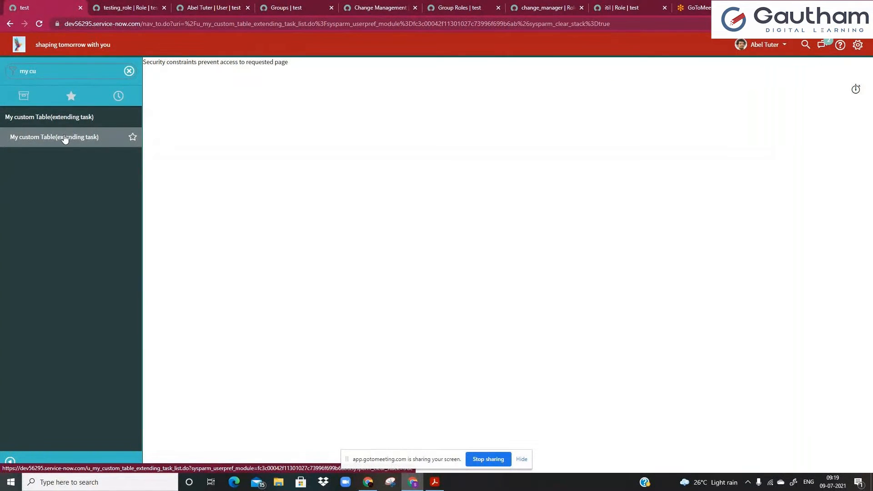
Leave the denied page via the account menu and switch to the Change Management groups list.
click(773, 46)
click(768, 77)
click(282, 6)
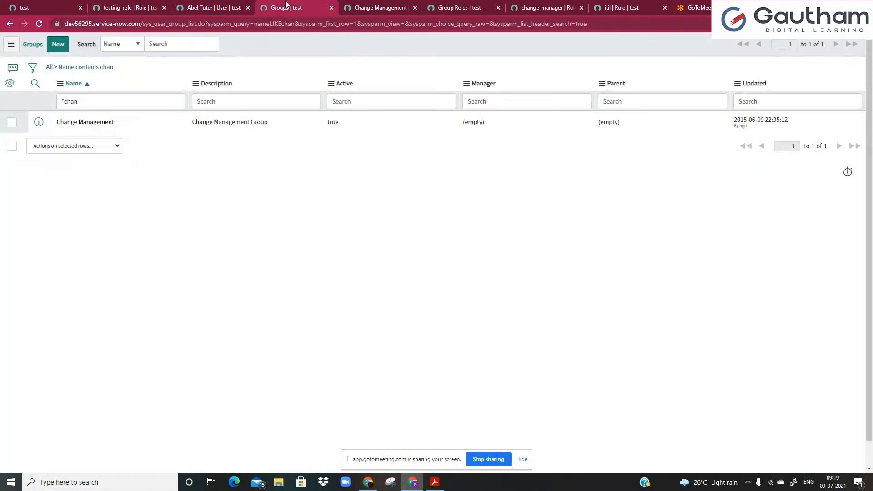
Tick Elevated privilege on testing_role and save the role record.
click(248, 5)
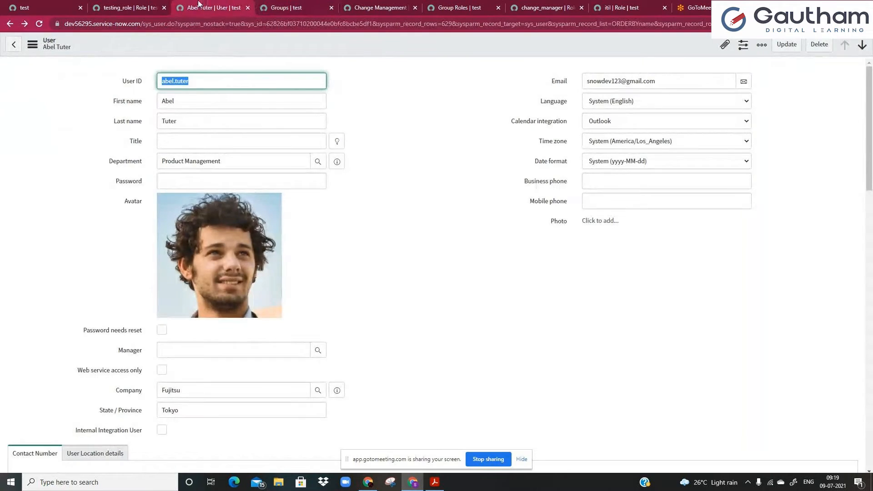
click(154, 4)
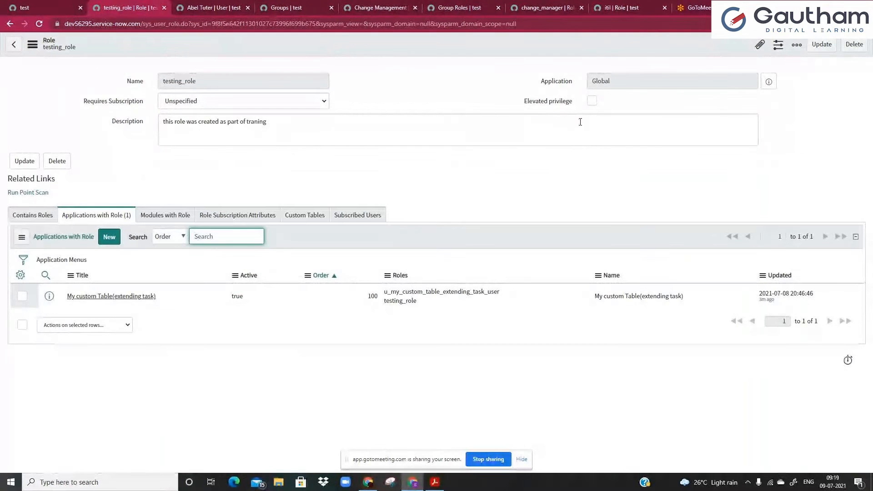
click(592, 101)
right_click(500, 51)
click(503, 53)
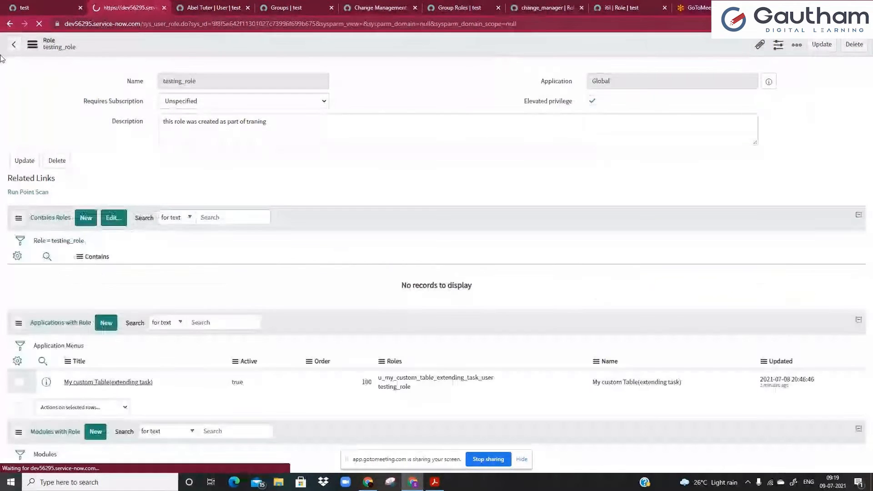
Impersonate the recently used demo user again from the App Engine Studio home.
click(42, 5)
click(750, 45)
click(751, 75)
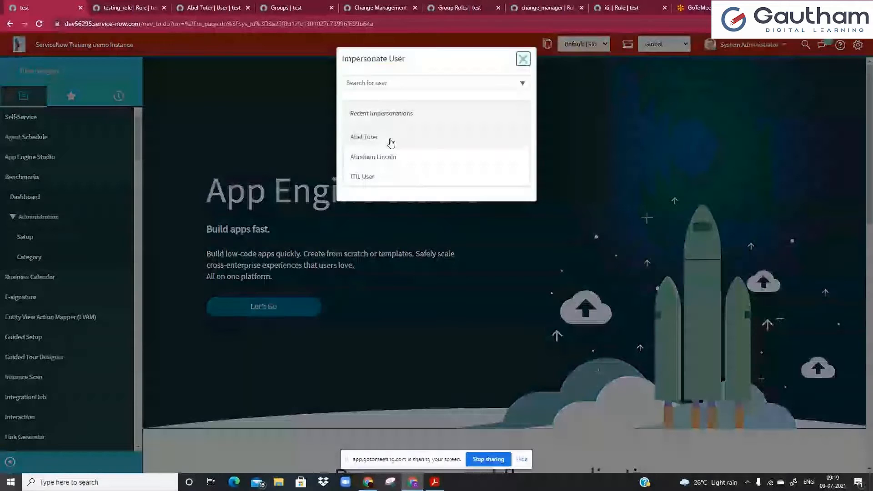
click(389, 143)
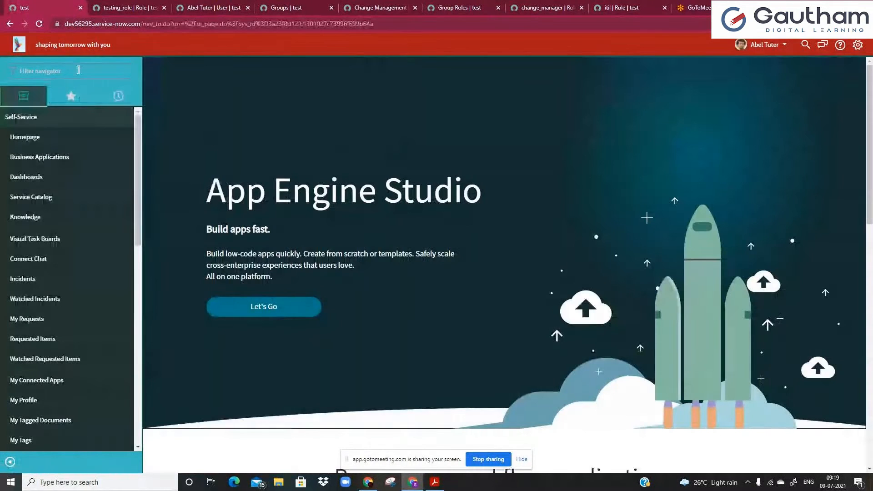
Filter the navigator for 'my cu', check the testing_role tab, then clear the filter.
text(my cu)
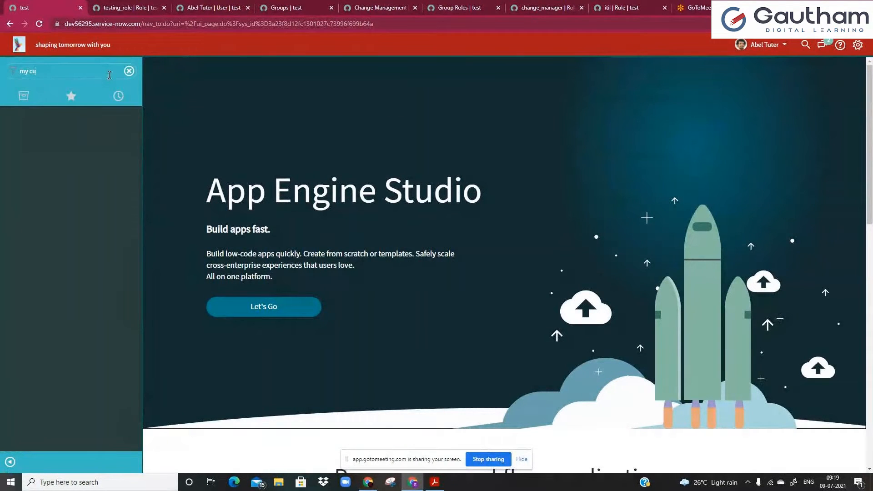
click(128, 8)
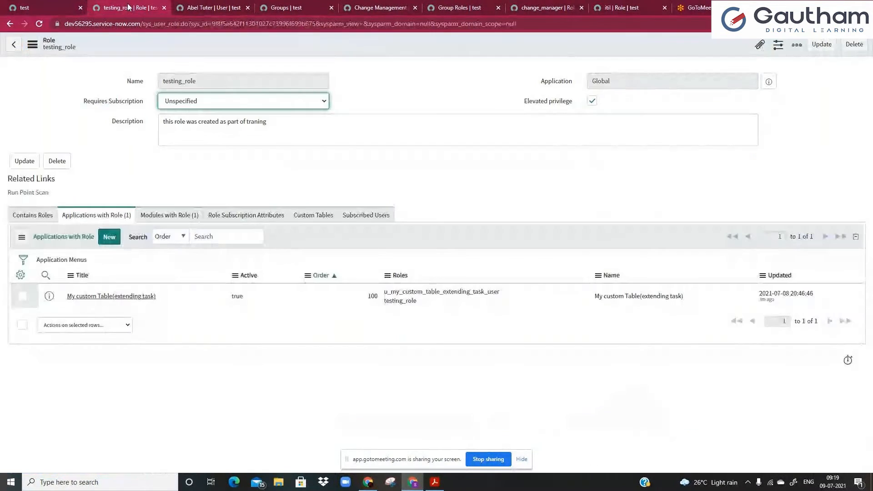
drag(182, 85, 201, 81)
click(266, 81)
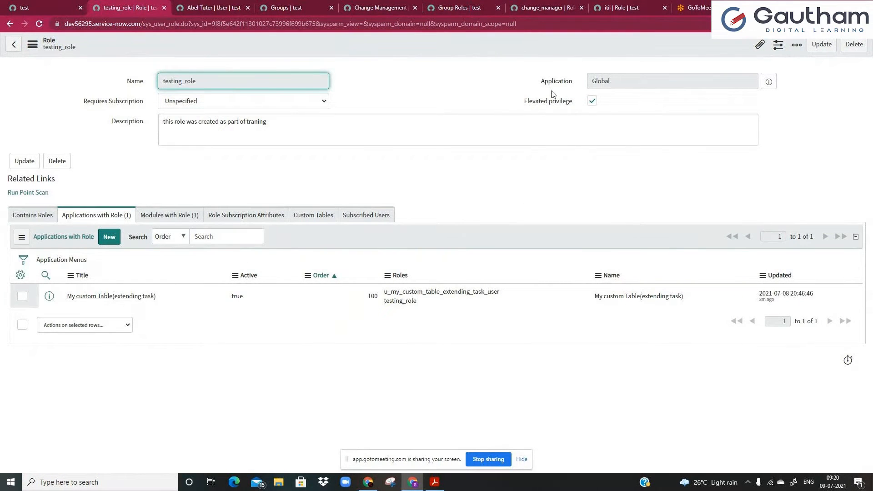
click(24, 7)
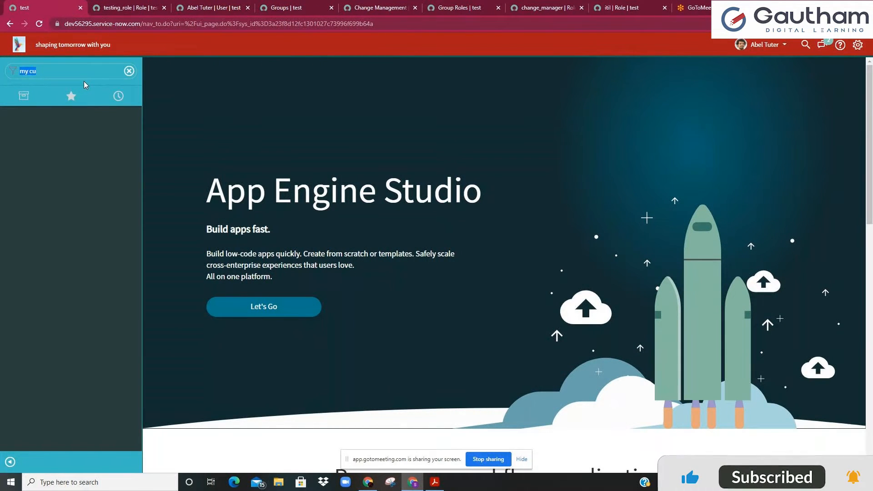
click(130, 71)
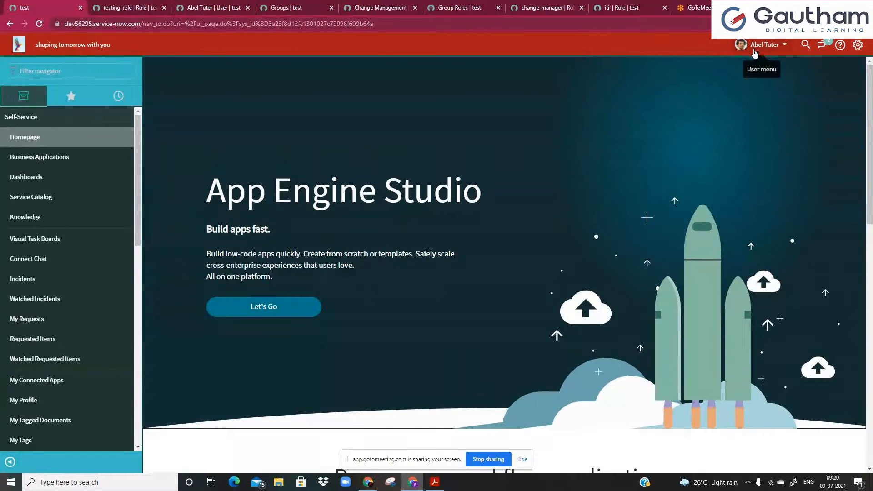
click(757, 51)
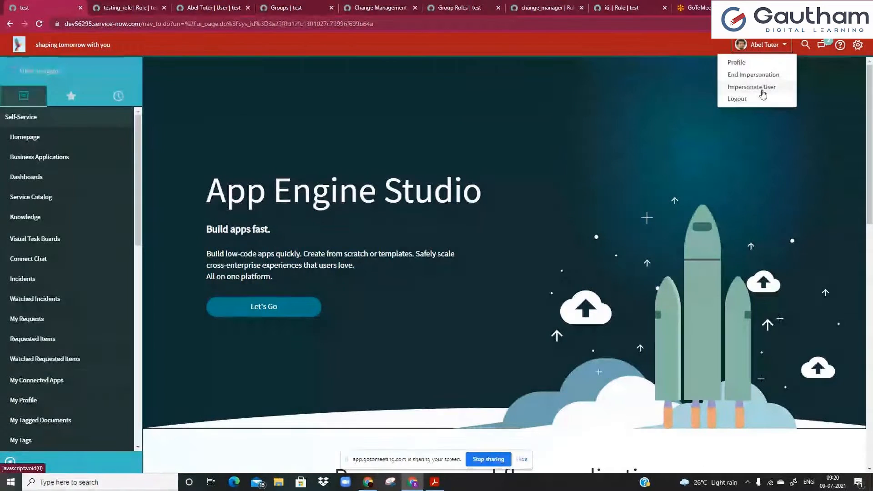
View the impersonated user's profile, then end the impersonation.
click(765, 62)
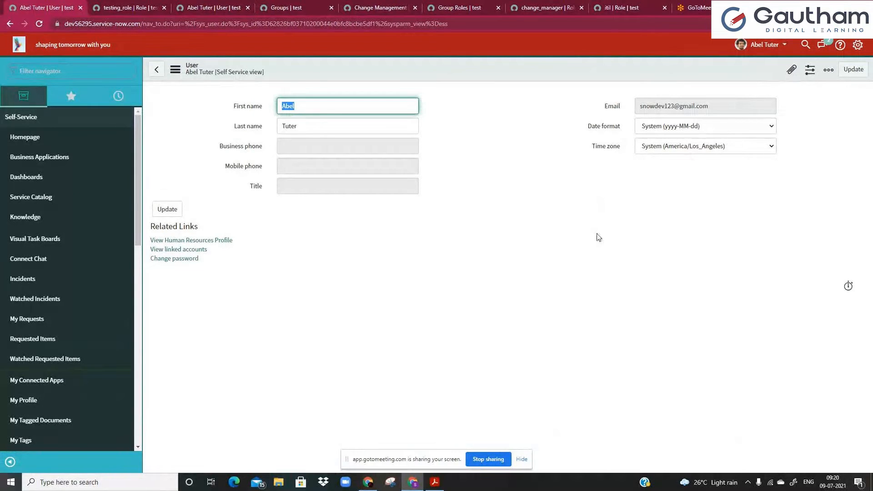
click(771, 47)
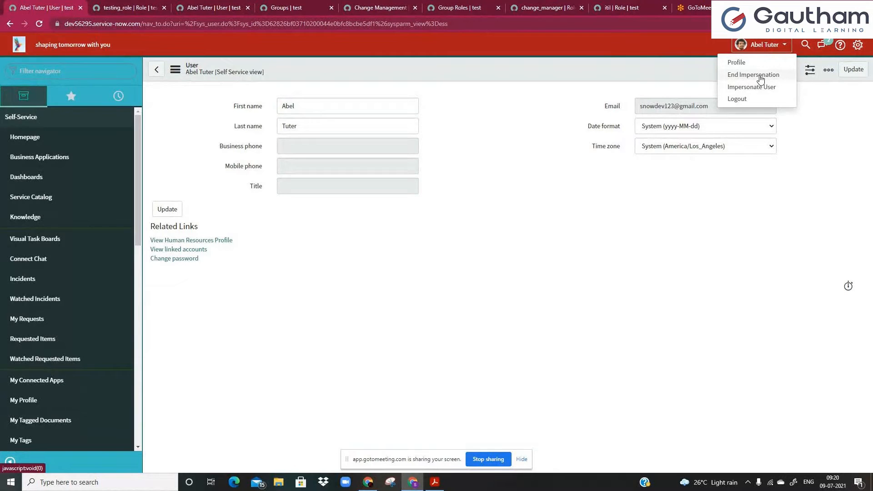
click(761, 76)
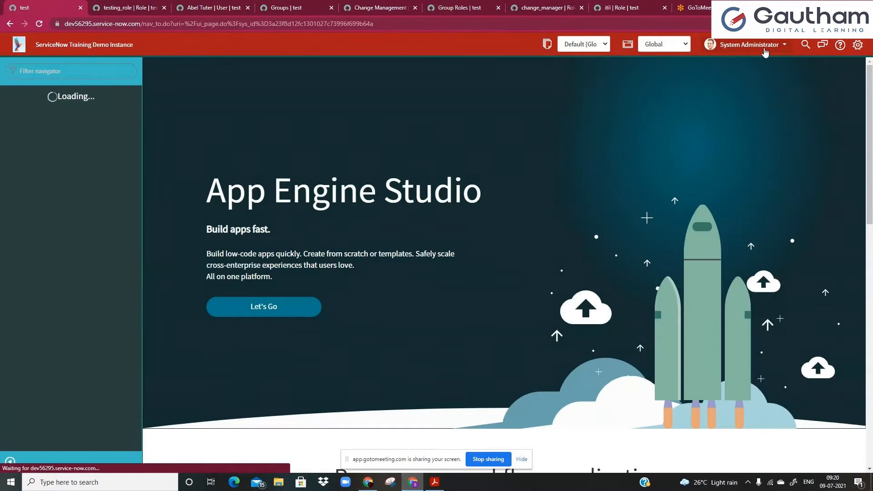
Open and dismiss Elevate Roles without changes, then switch to the Change Management group record.
click(759, 45)
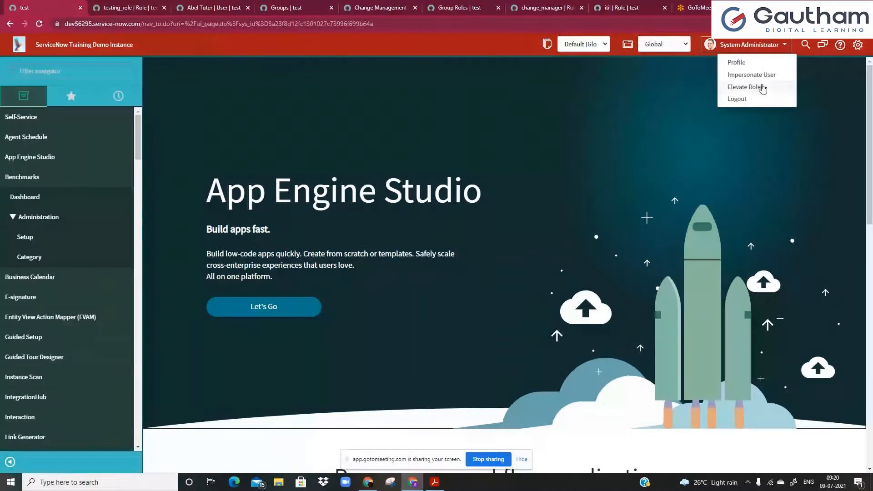
click(761, 86)
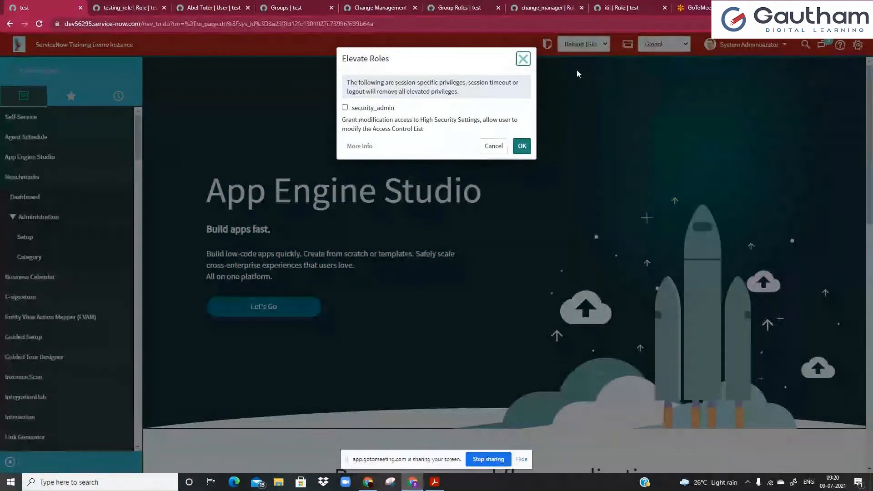
click(527, 62)
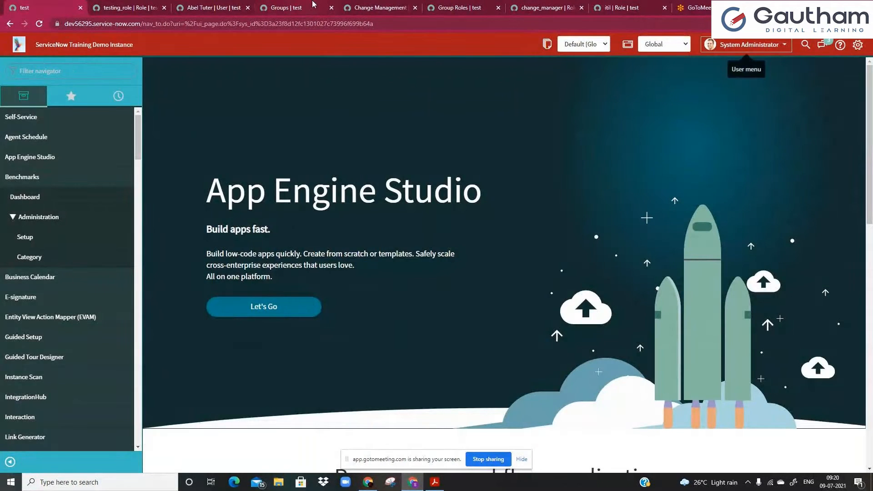
click(370, 8)
Add System Administrator to the Change Management group members via 'system ad' search and save.
click(84, 300)
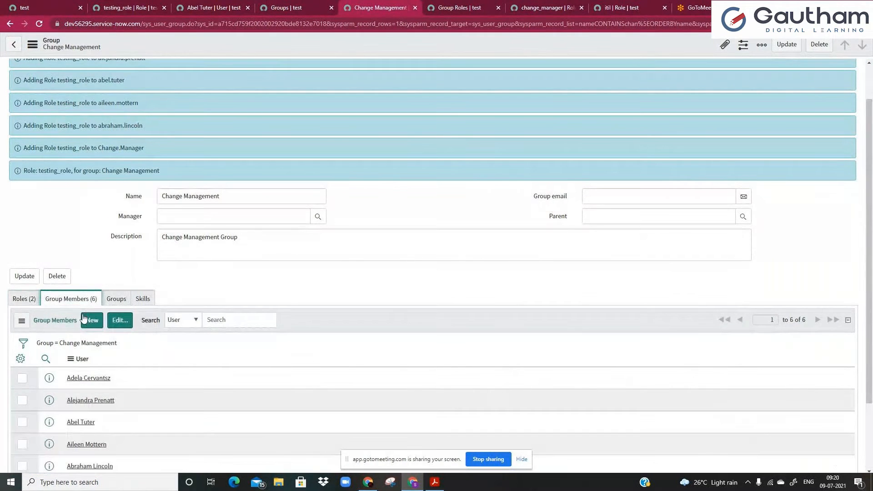
click(114, 324)
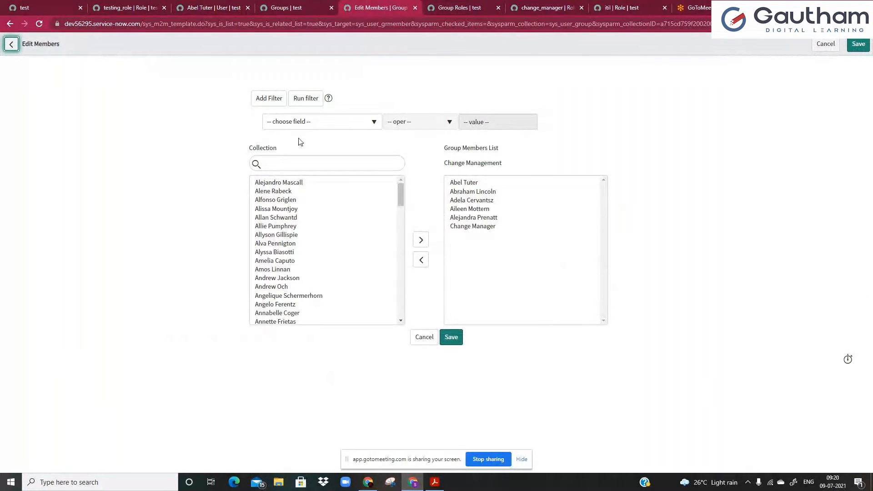
click(332, 166)
text(system ad)
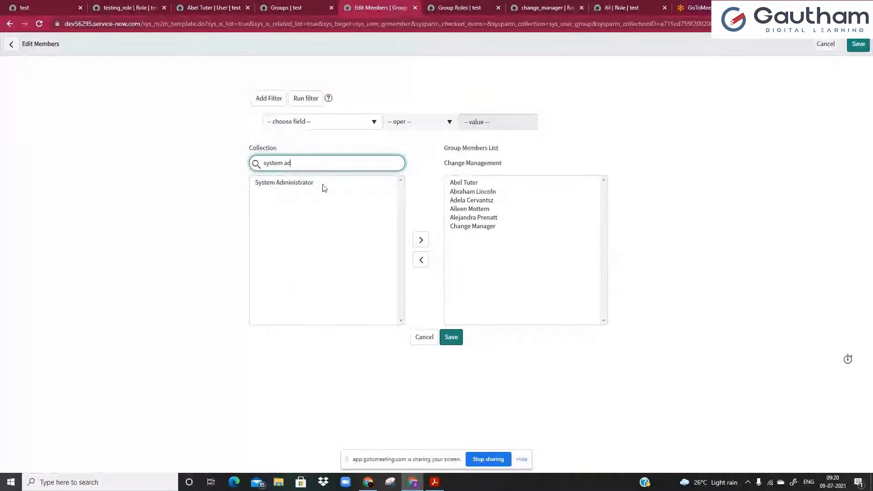
double_click(323, 184)
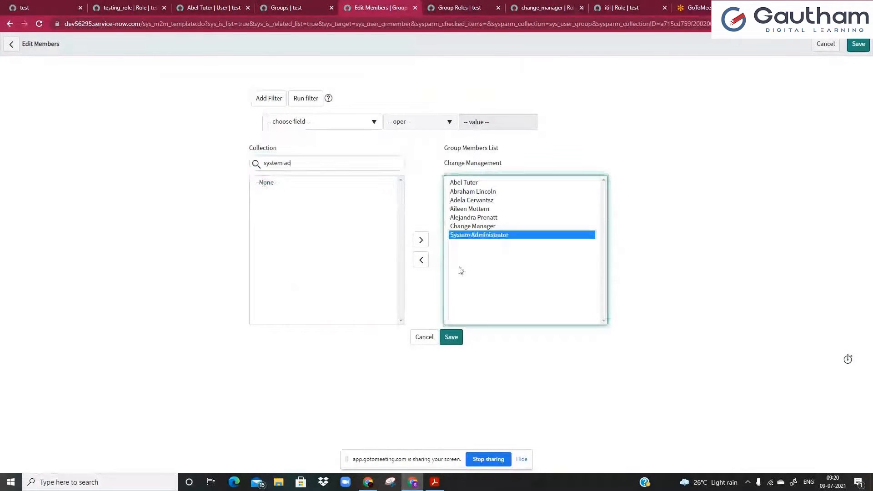
click(449, 338)
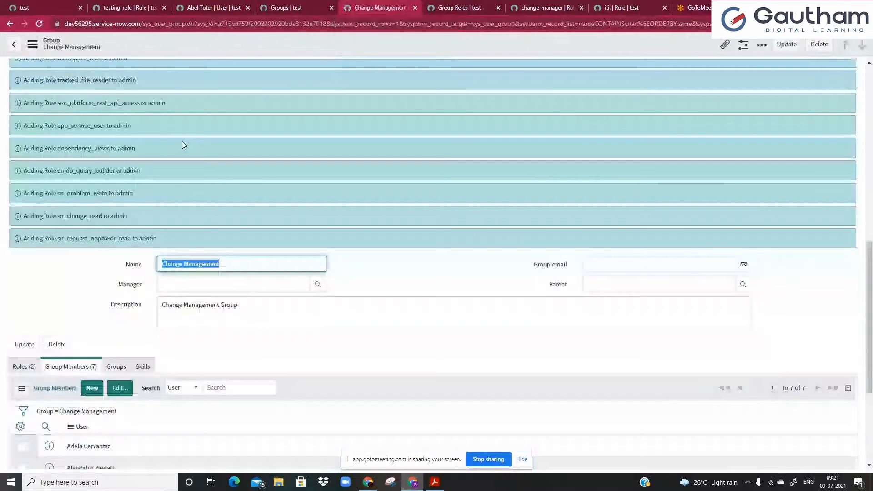
Review the group's Roles tab, then return to the App Engine Studio home.
scroll(182, 141, up, 7)
scroll(196, 105, up, 3)
click(845, 82)
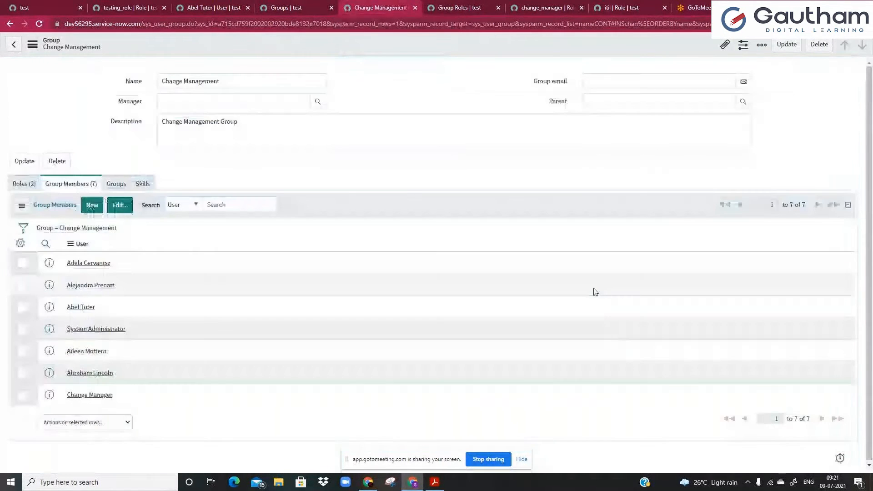
click(23, 182)
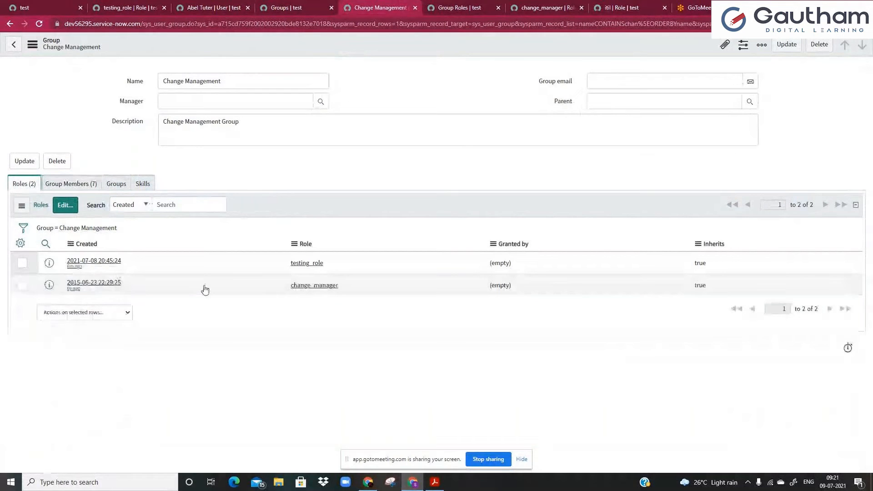
click(28, 7)
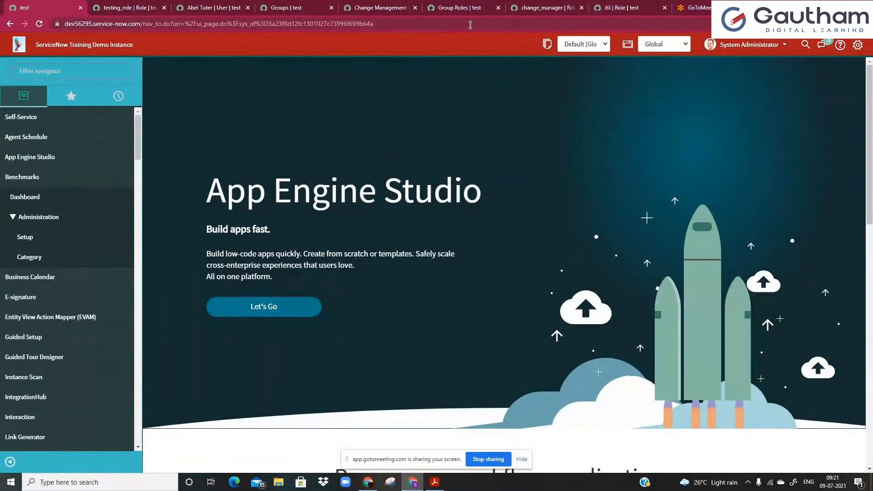
Dismiss Elevate Roles, then load cache.do in a duplicated tab to flush the instance cache.
click(728, 46)
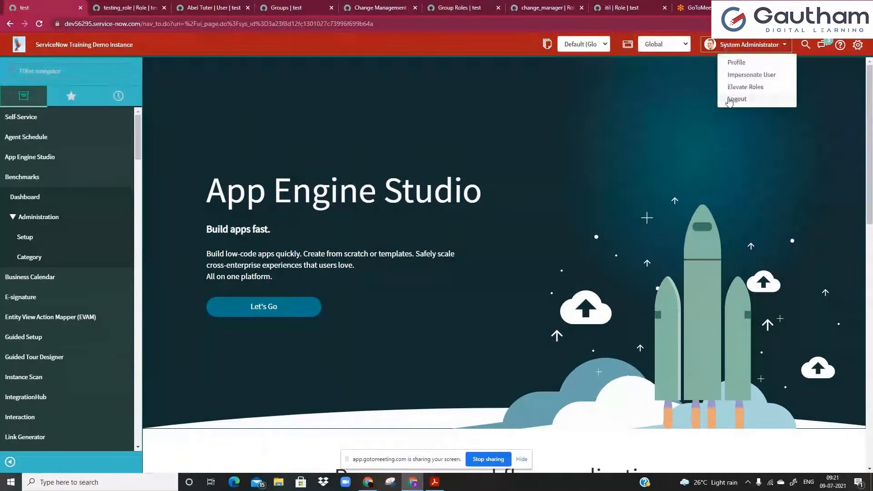
click(745, 87)
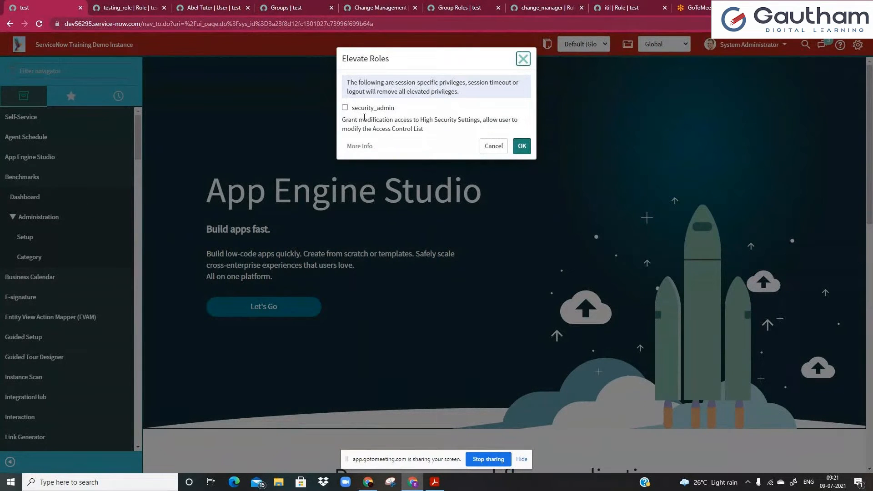
click(522, 59)
right_click(48, 7)
click(104, 68)
drag(143, 24, 276, 30)
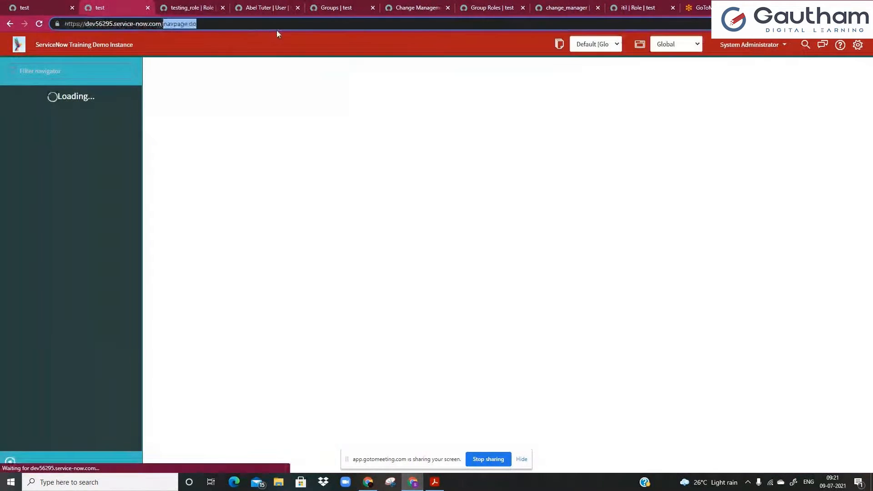
text(cache.do)
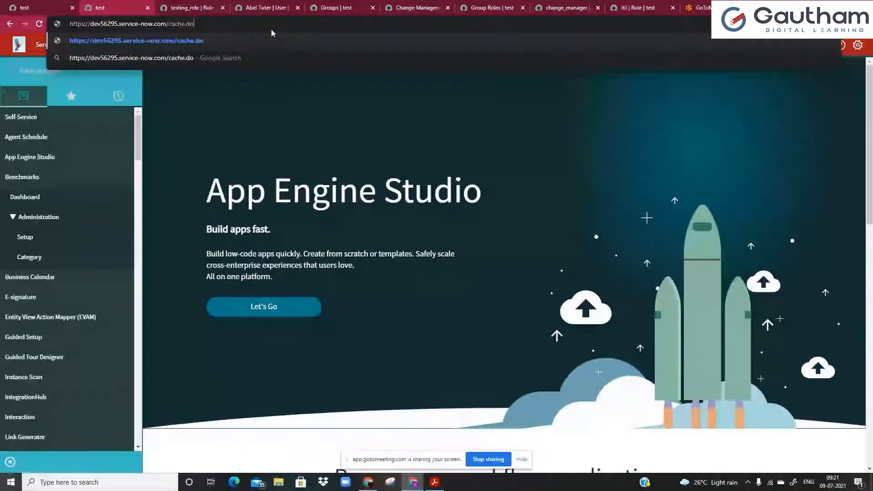
key(Return)
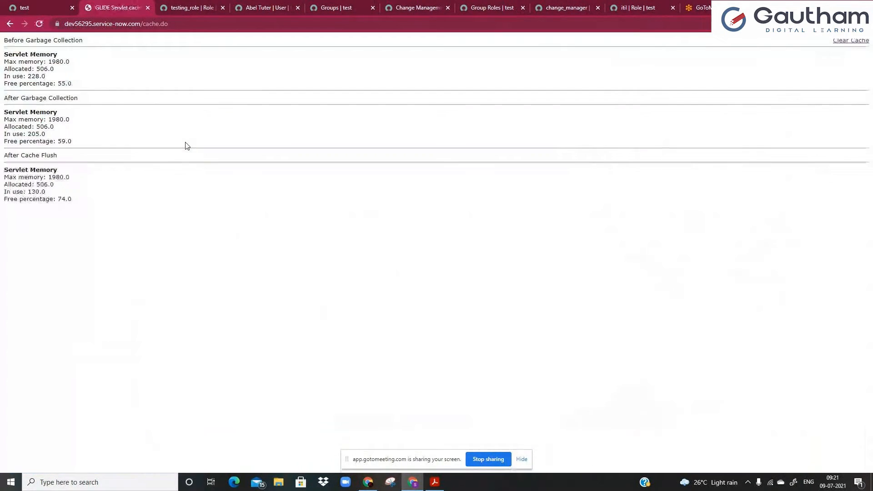
Trim the address back to the instance root and load the home page.
click(142, 24)
drag(151, 25, 205, 23)
key(BackSpace)
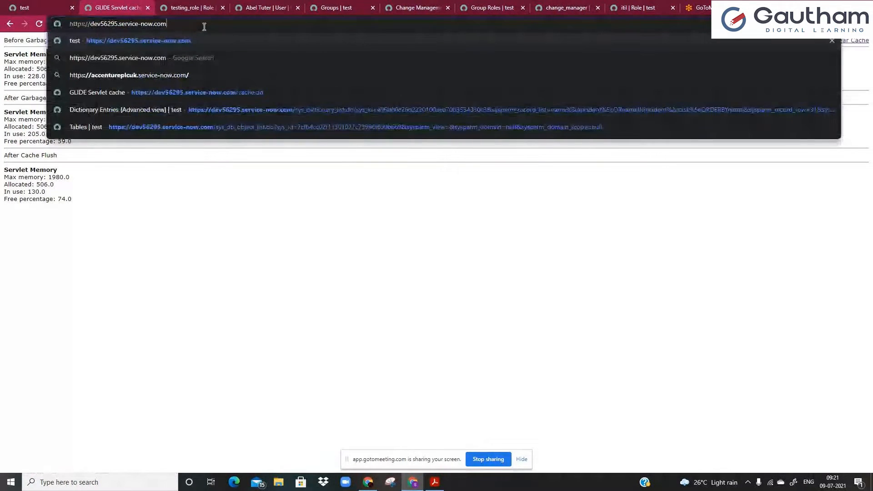
key(Return)
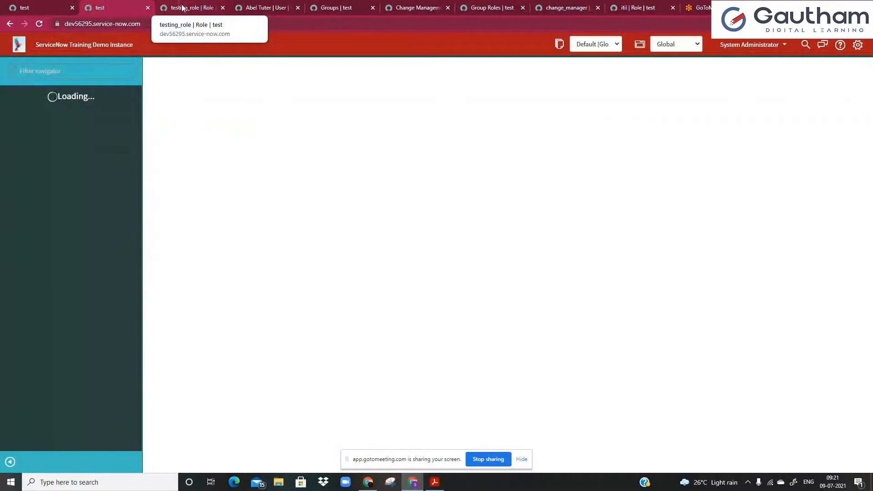
Elevate the System Administrator session to security_admin through the Elevate Roles dialog.
click(750, 44)
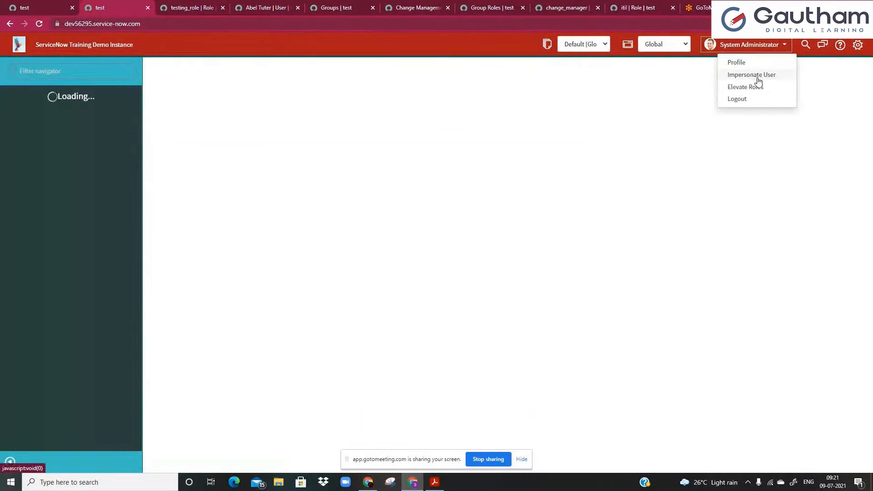
click(754, 84)
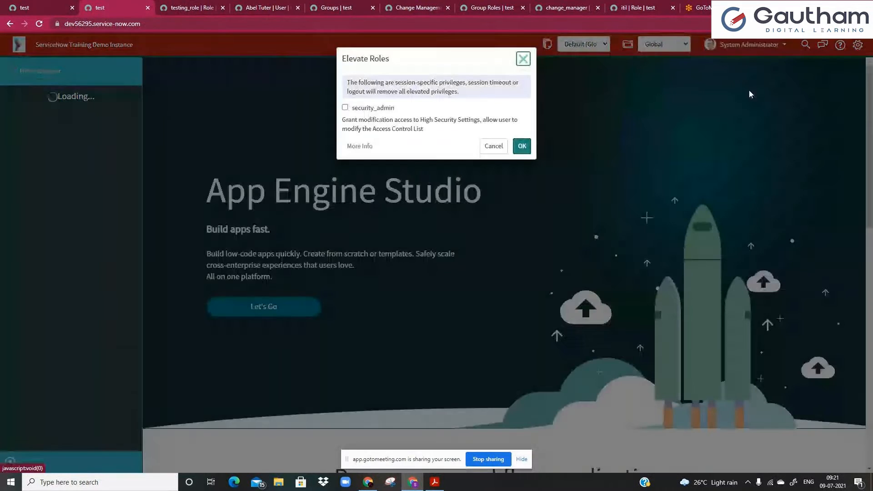
click(522, 60)
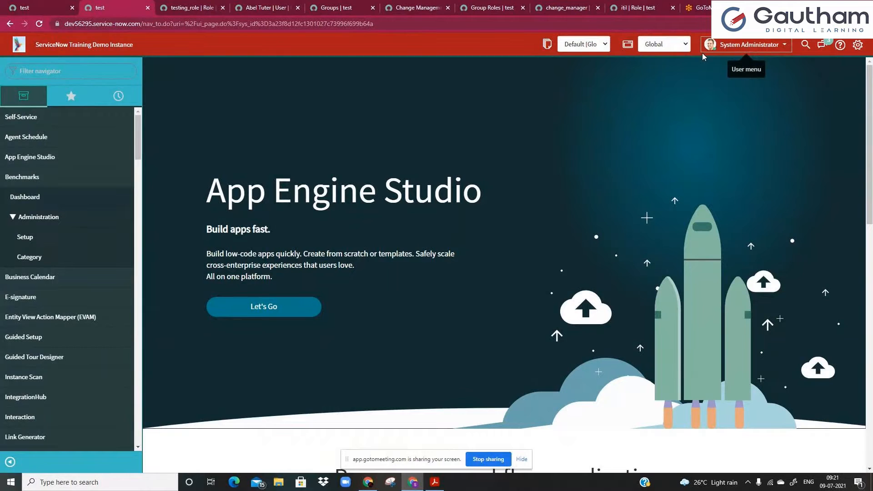
click(750, 44)
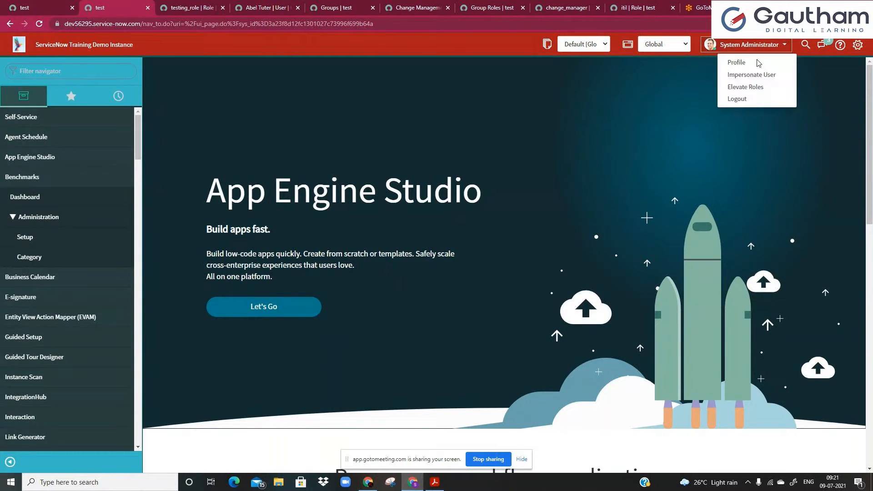
click(755, 87)
click(345, 108)
click(520, 146)
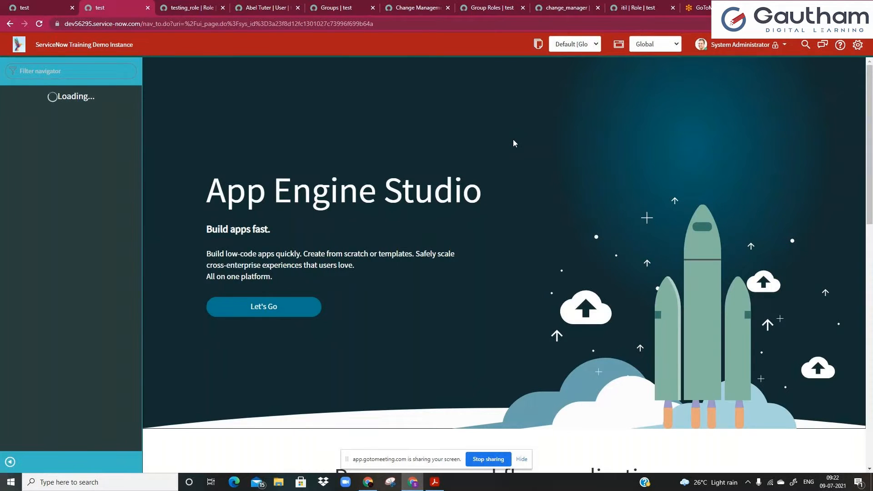
click(192, 8)
Open the full roles list by changing the address to sys_user_role_list.
double_click(182, 24)
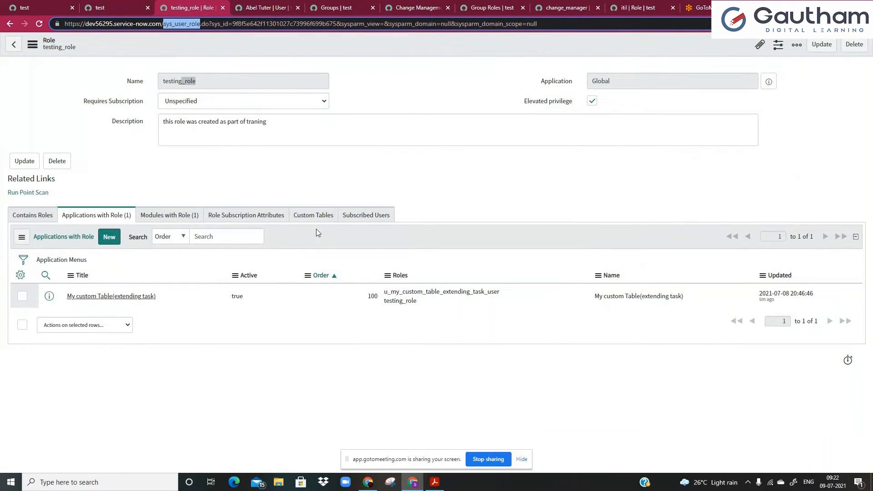
key(Right)
text(_list)
key(Return)
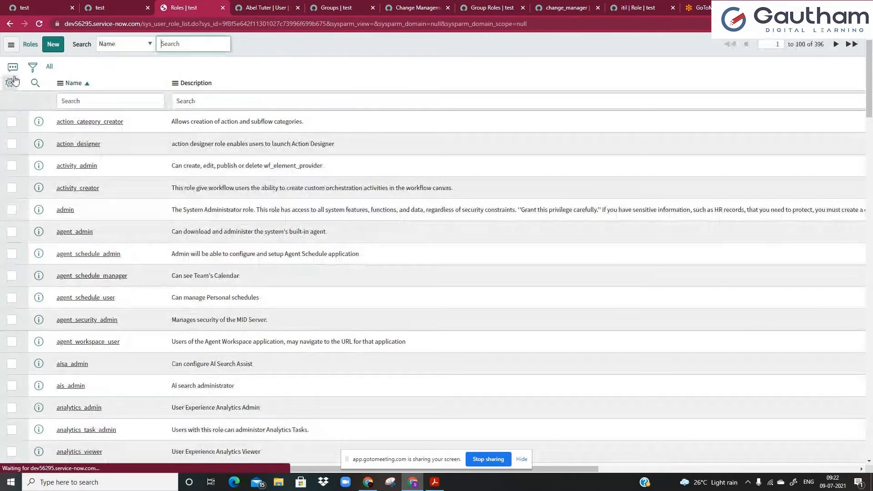
Add an Elevated privilege column to the roles list, placed above Description.
click(11, 82)
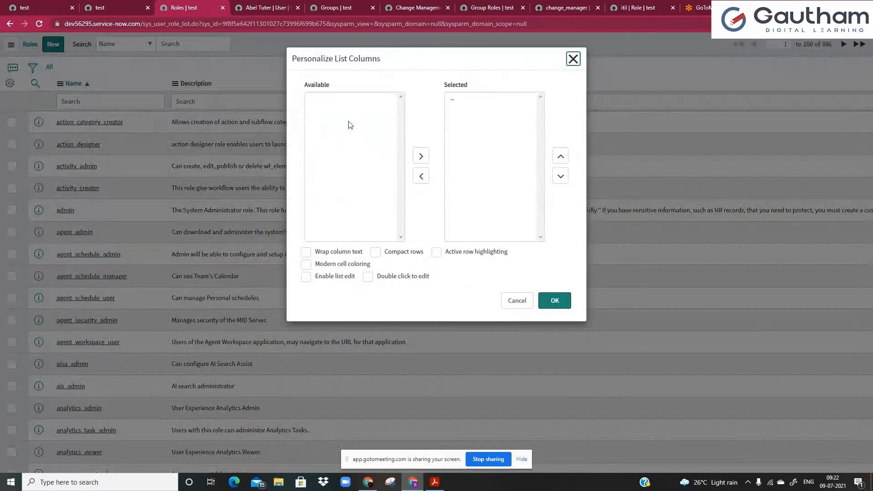
click(353, 108)
scroll(344, 152, down, 1)
scroll(348, 145, up, 1)
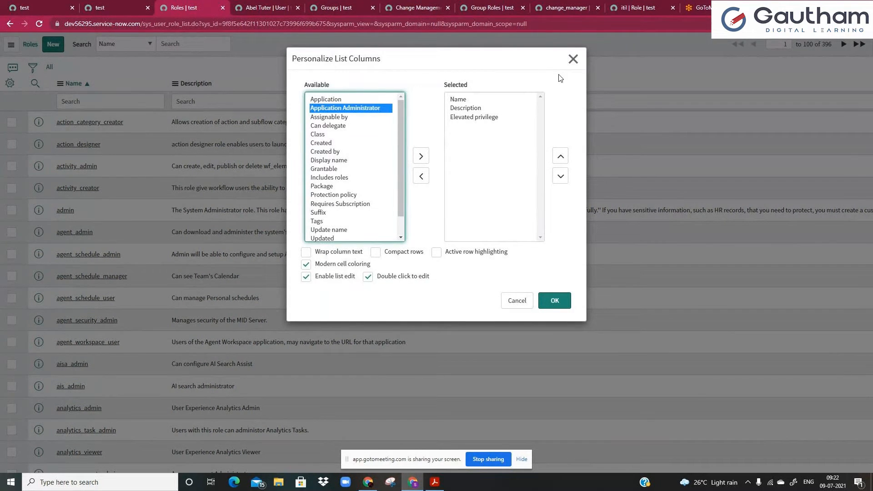
click(537, 119)
click(560, 157)
click(553, 301)
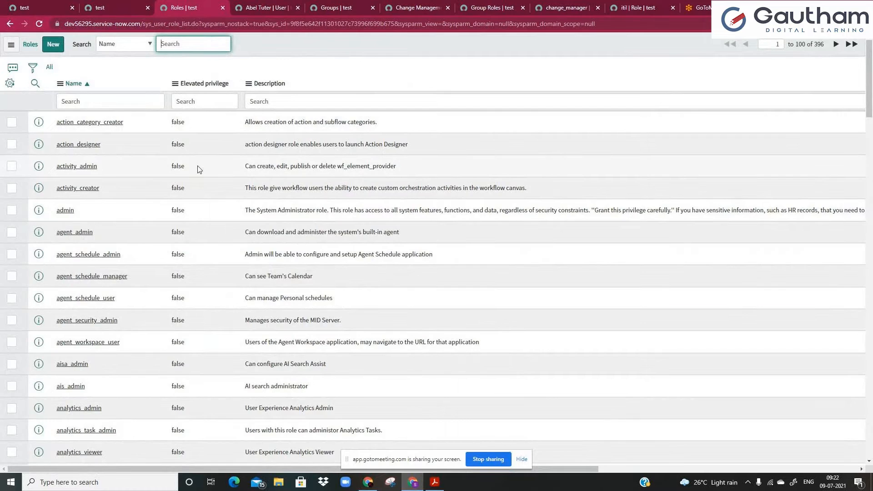
Filter out roles where Elevated privilege is false, select the three remaining rows, and return home.
scroll(198, 169, down, 10)
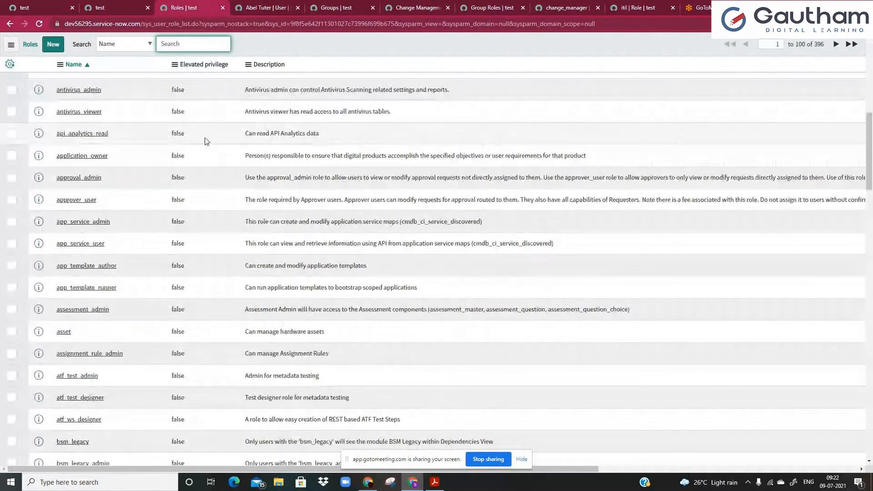
scroll(202, 137, up, 10)
right_click(200, 122)
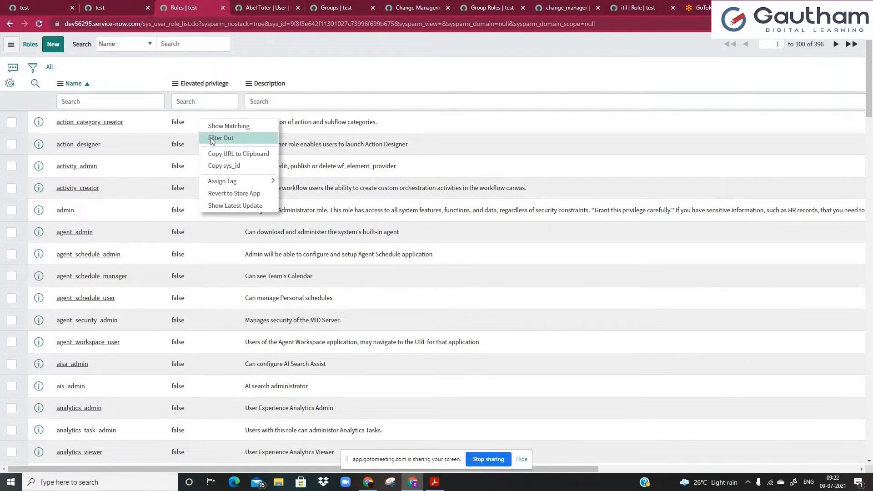
click(210, 137)
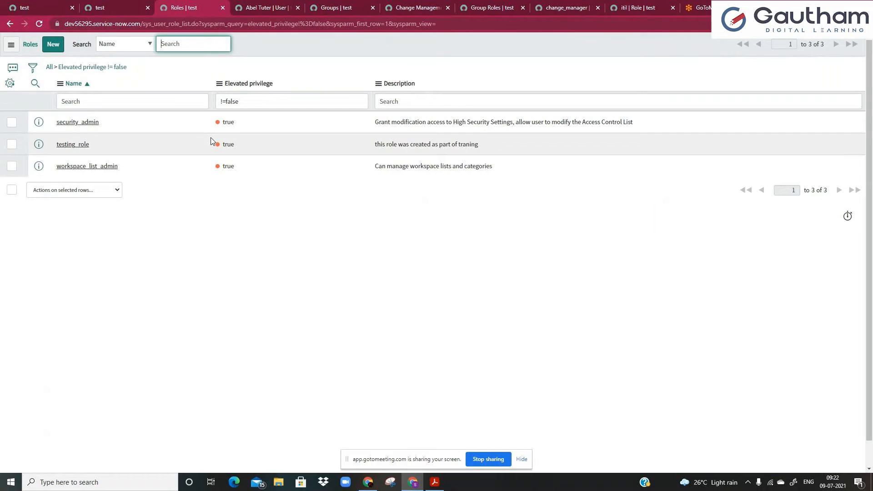
click(225, 123)
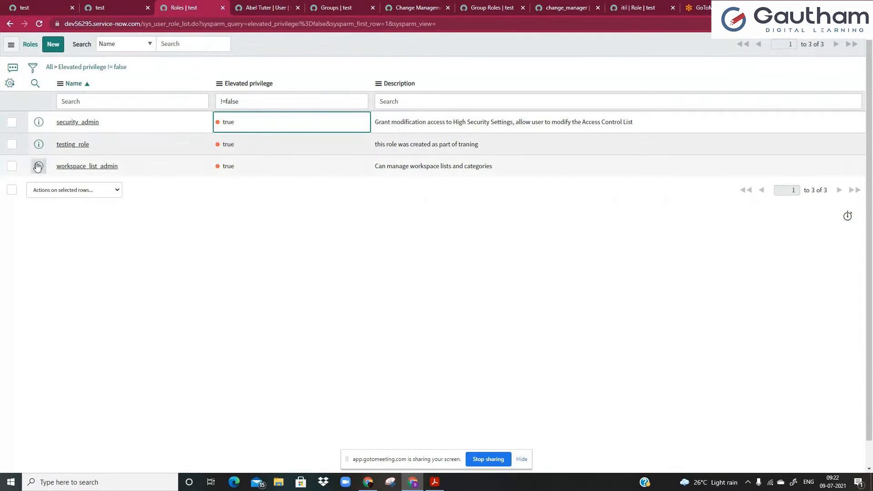
click(12, 121)
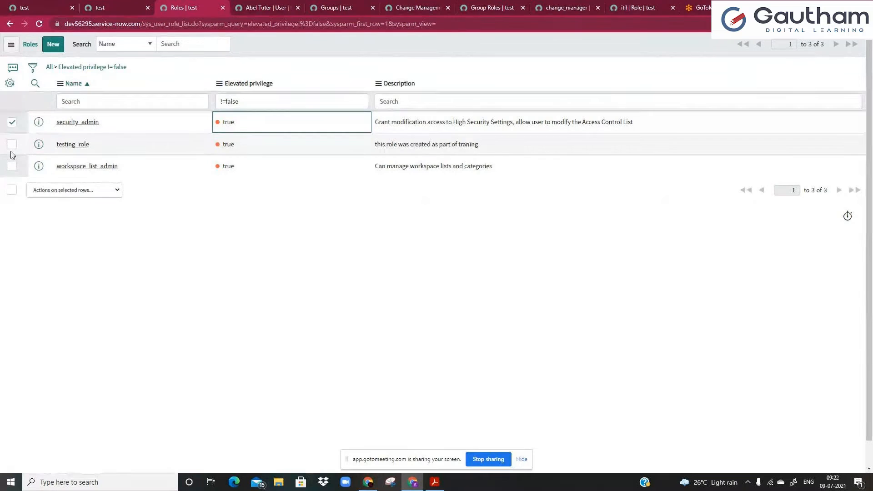
click(12, 144)
click(13, 166)
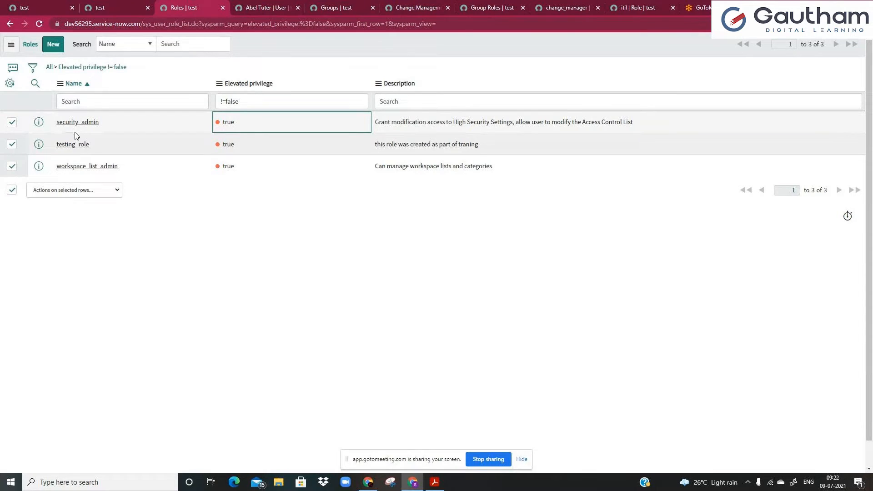
click(120, 10)
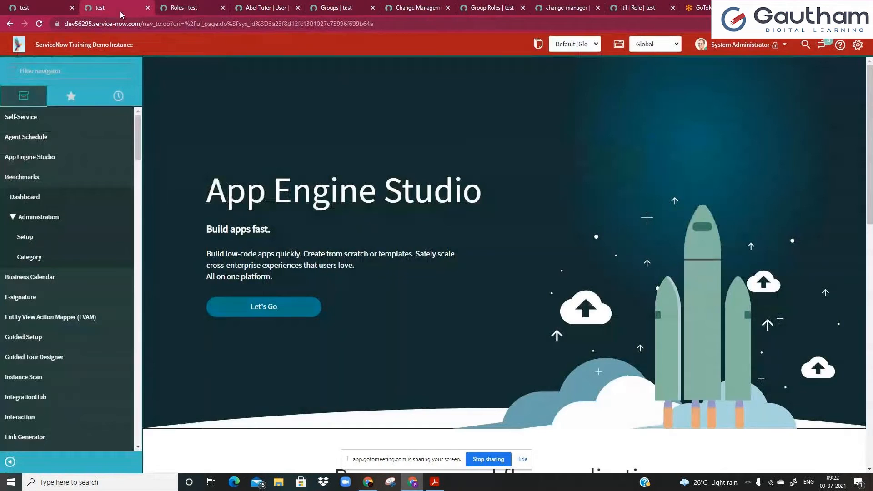
click(183, 7)
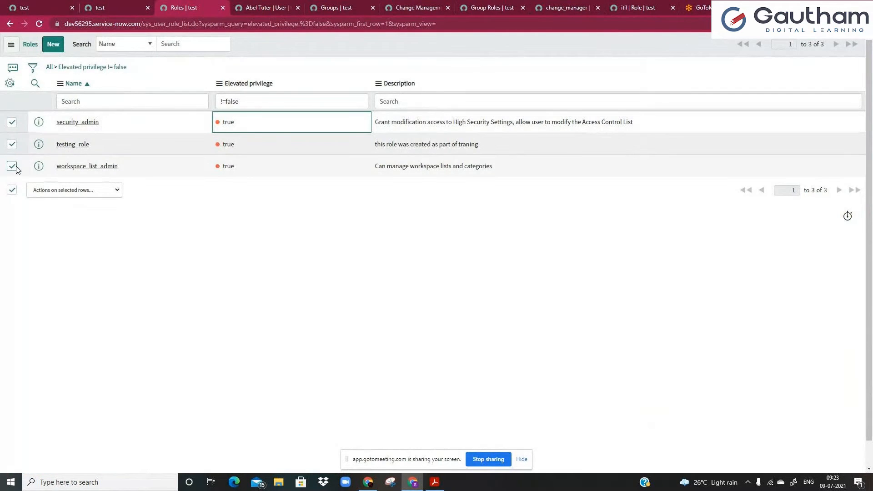
click(117, 8)
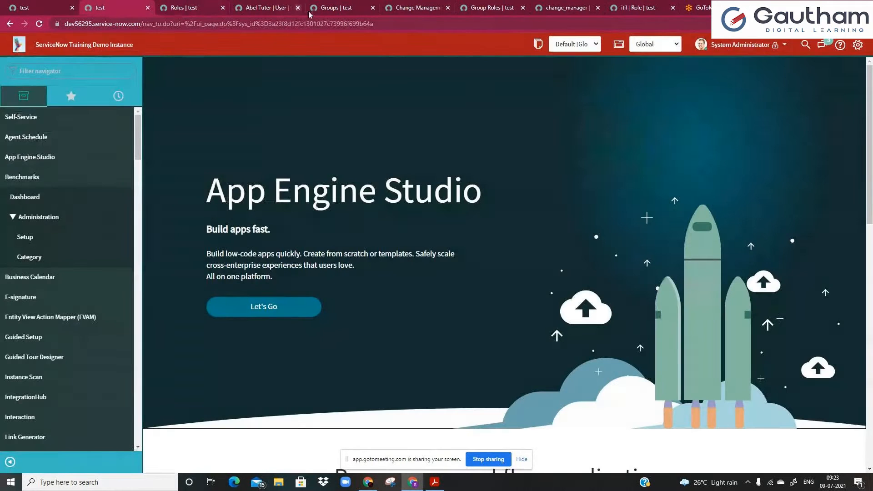
click(728, 45)
click(741, 85)
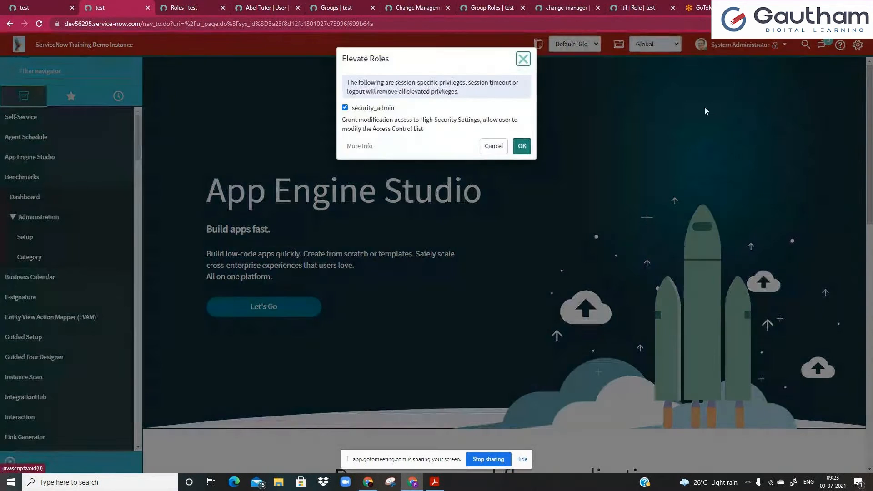
click(493, 146)
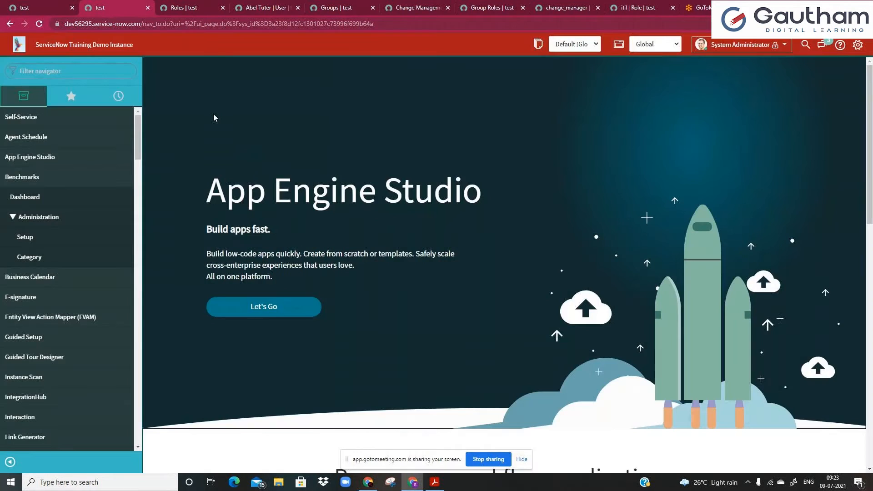
click(200, 8)
double_click(96, 132)
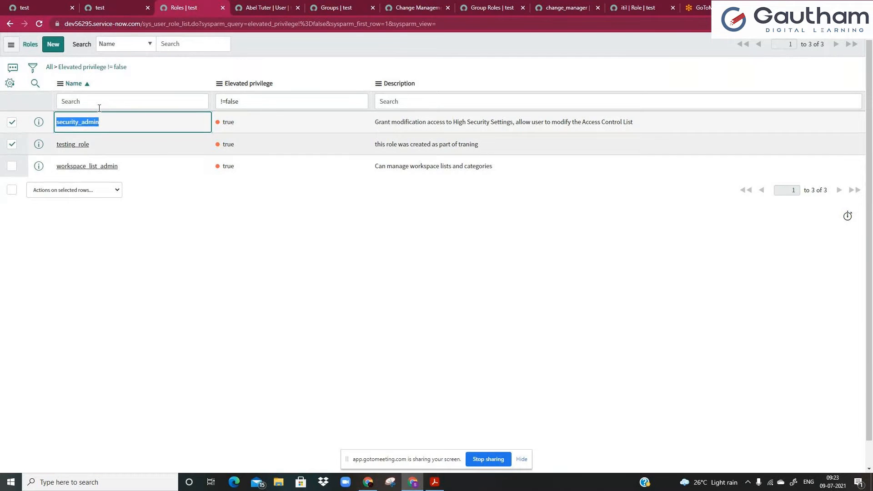
click(100, 8)
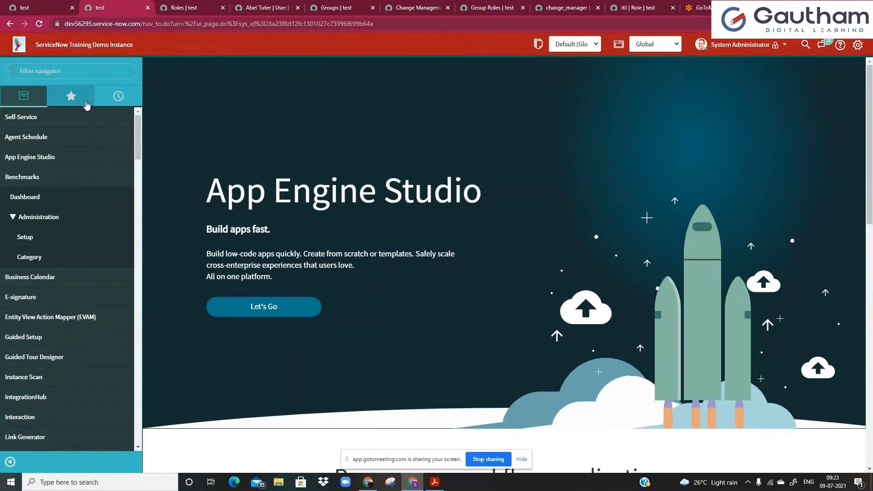
Open the Access Control (ACL) list filtered to names starting with 'inc'.
text(acl)
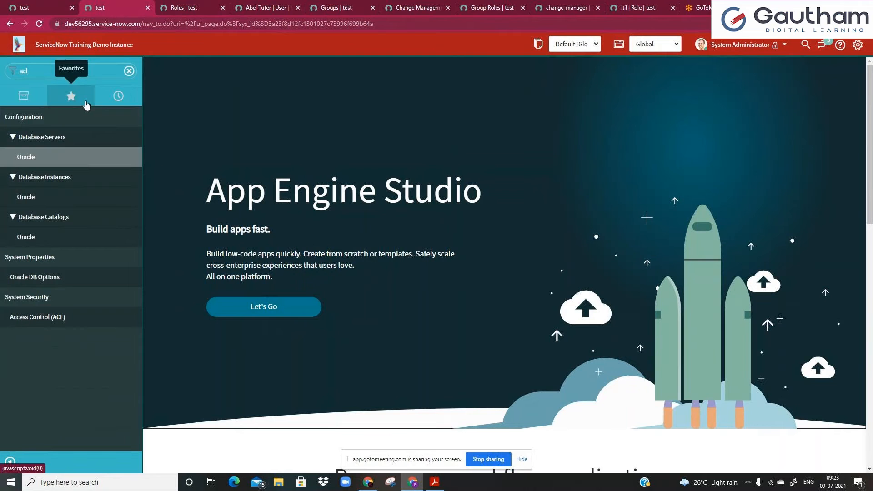
click(55, 321)
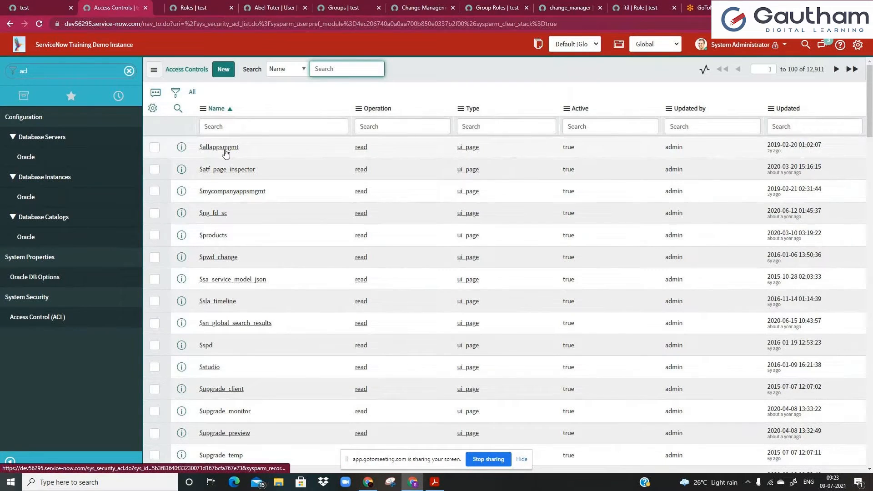
middle_click(225, 153)
click(236, 127)
text(inc)
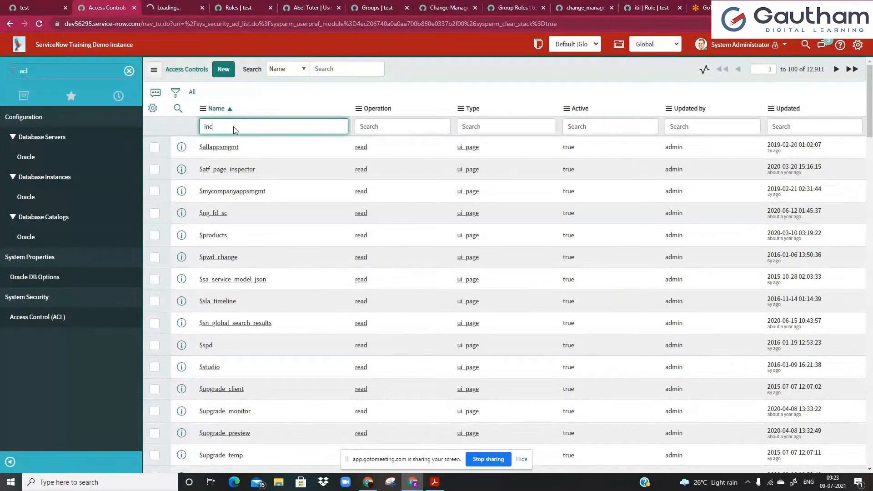
key(Return)
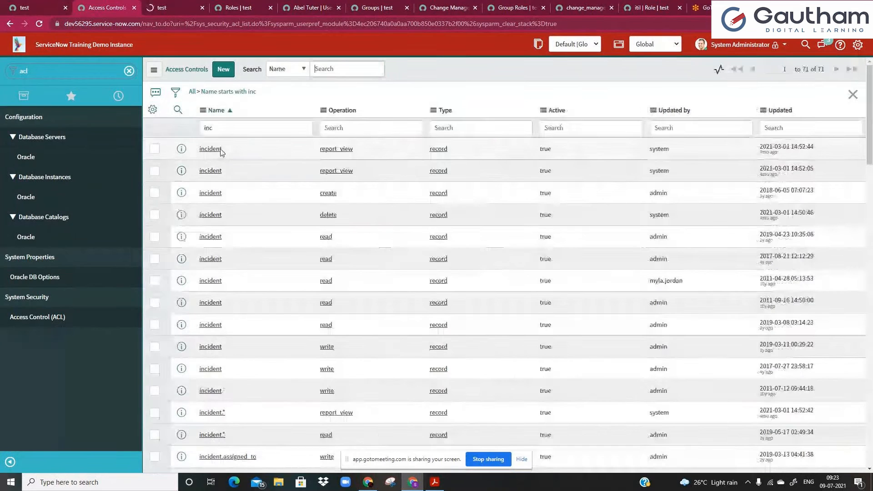
Open the third incident ACL record in a new tab, then return to the list.
middle_click(219, 199)
click(197, 14)
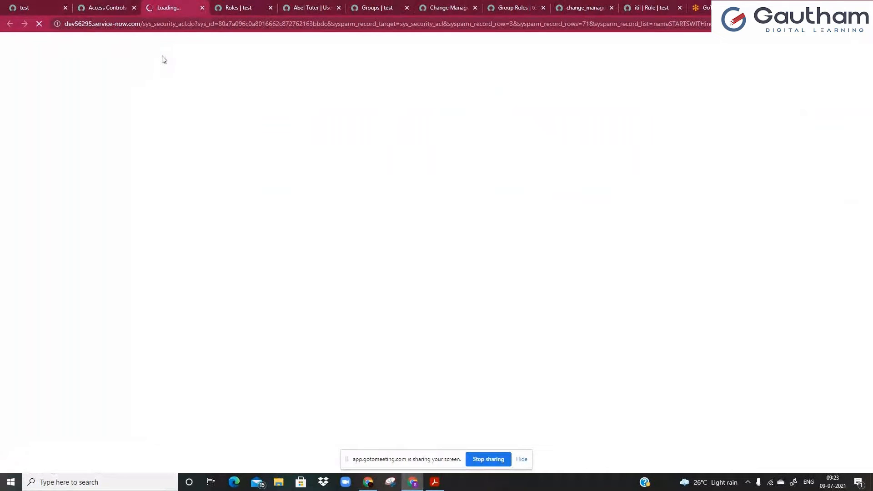
click(97, 7)
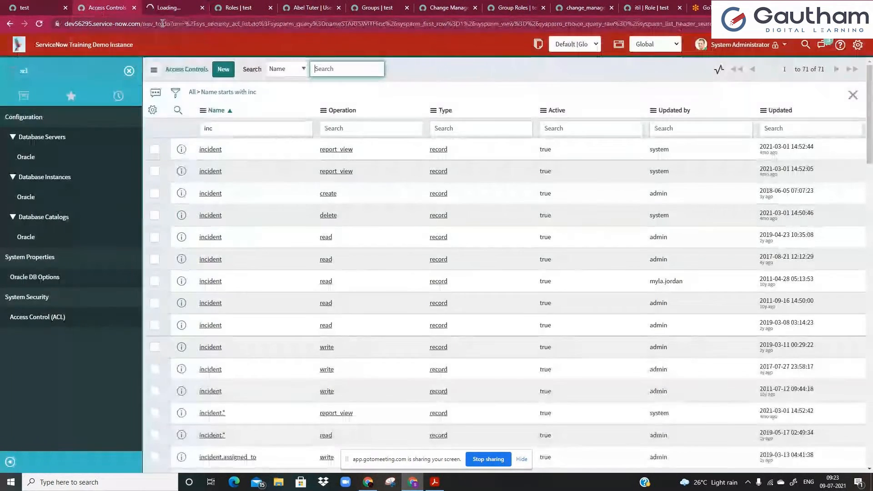
Navigate to logout.do to end the administrator session.
drag(163, 23, 514, 76)
text(logout)
key(Return)
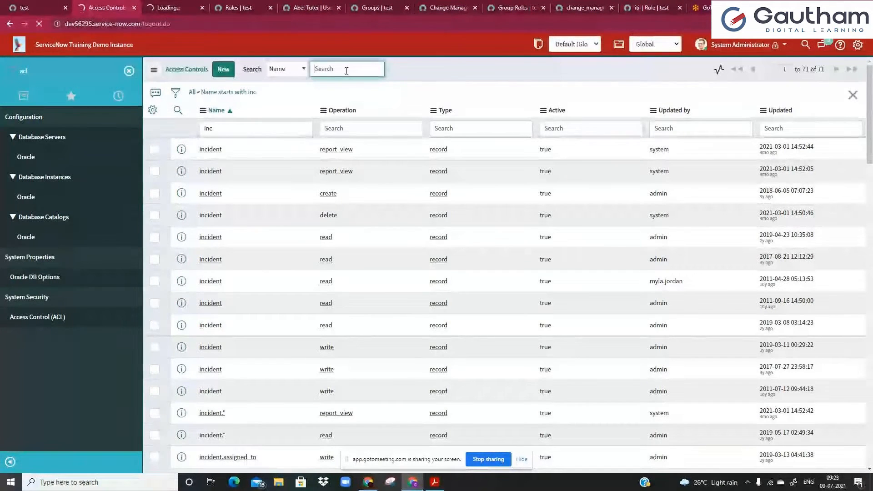
Stop the blank loading page and check the network connection status.
click(169, 8)
click(39, 24)
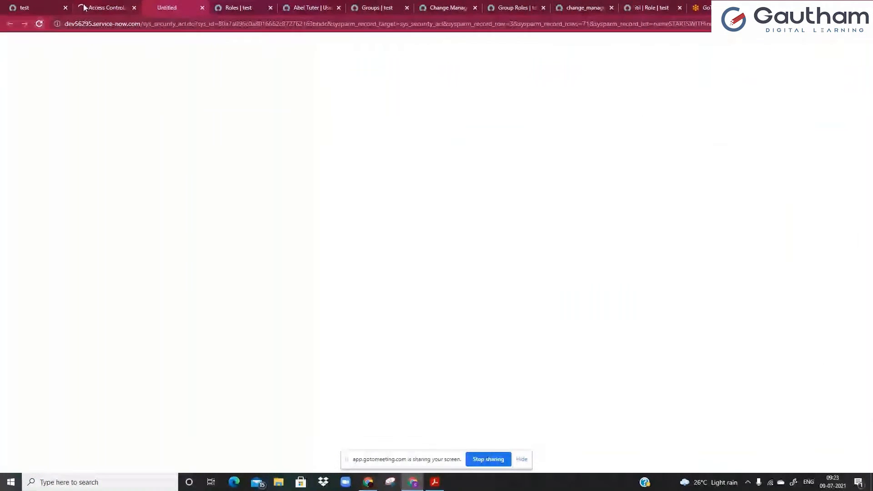
click(84, 8)
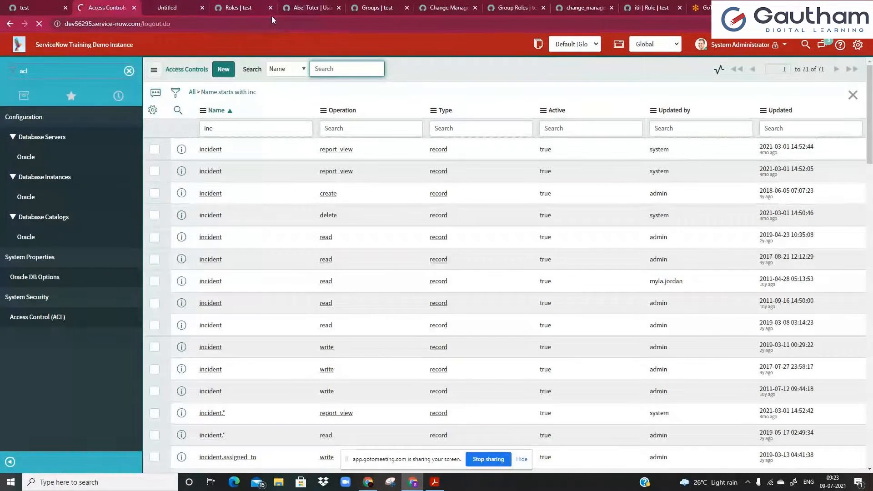
click(771, 485)
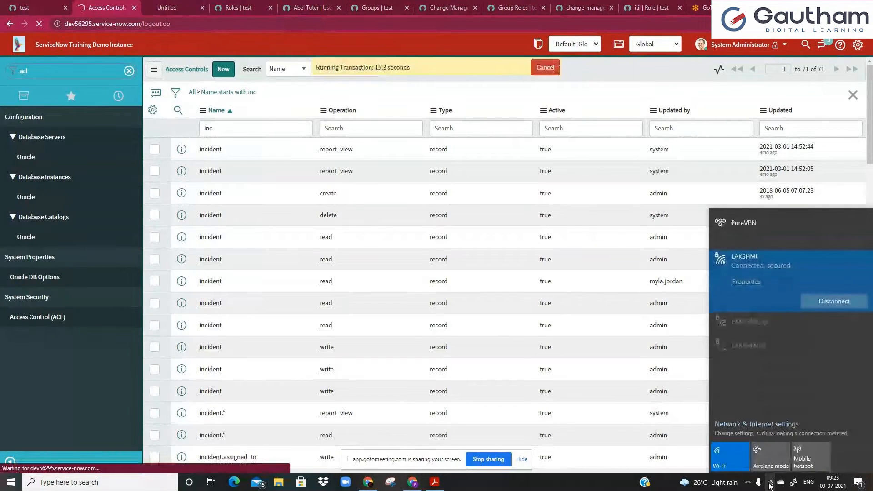
Log in as admin with the account password, dismissing the Citrix popup and retyping the password.
text(admin)
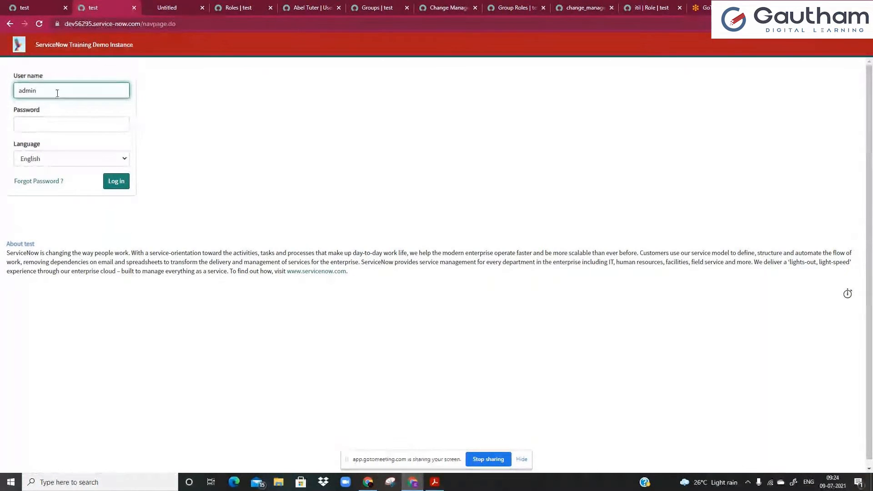
click(42, 119)
text(••••)
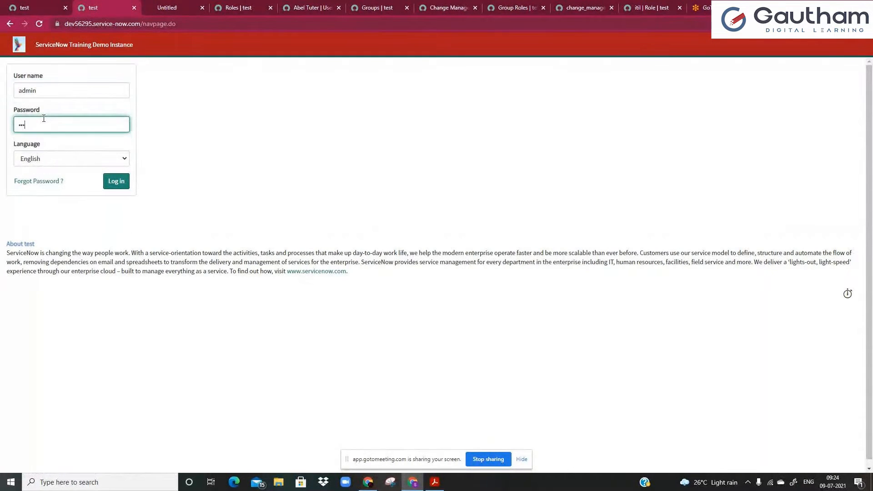
text(••••)
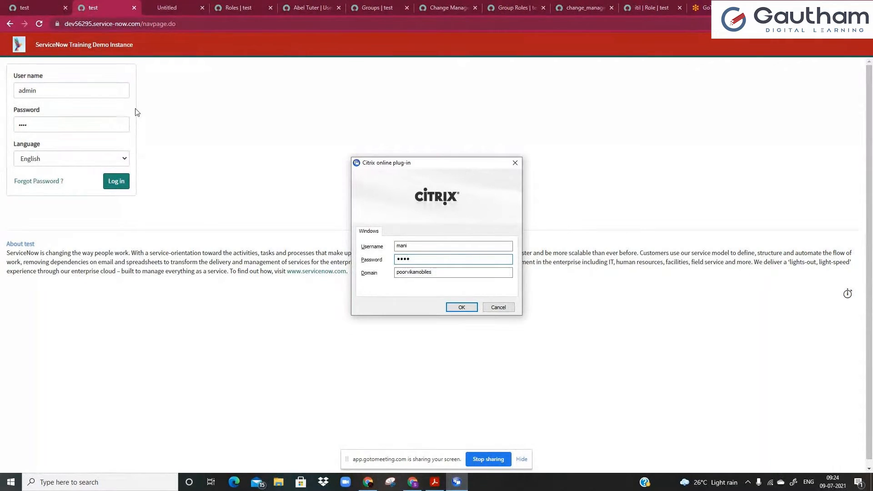
click(515, 164)
double_click(51, 129)
key(BackSpace)
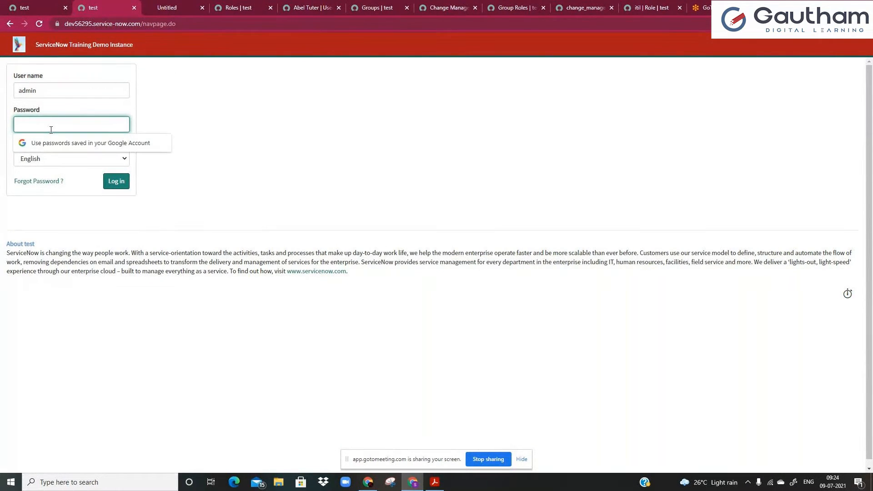
text(••••••••)
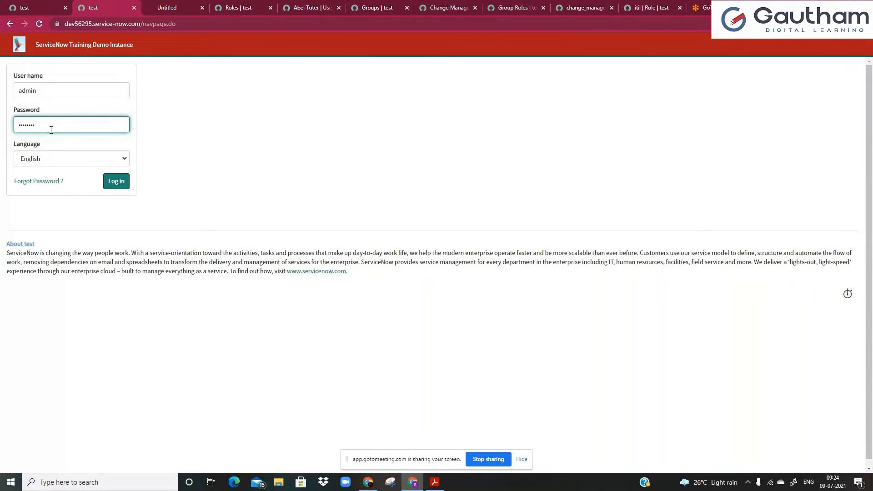
click(109, 182)
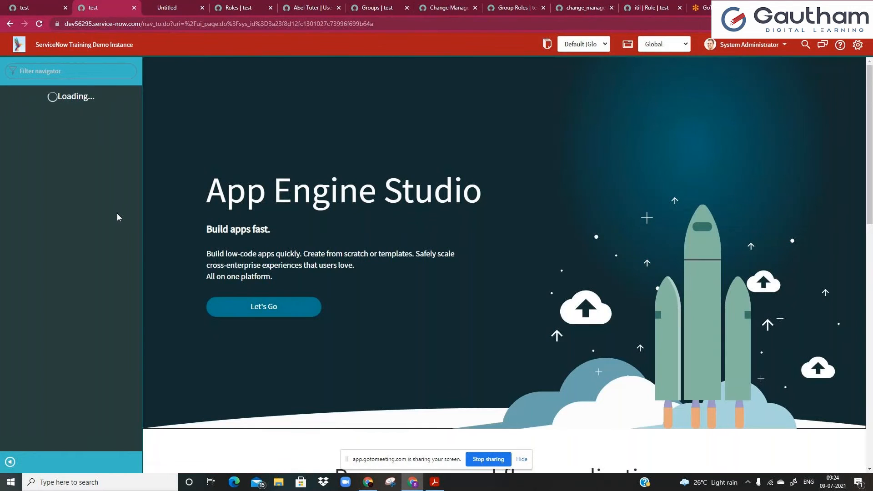
Reload the incident ACL record to confirm it's still read-only, then open the System Administrator menu.
click(241, 7)
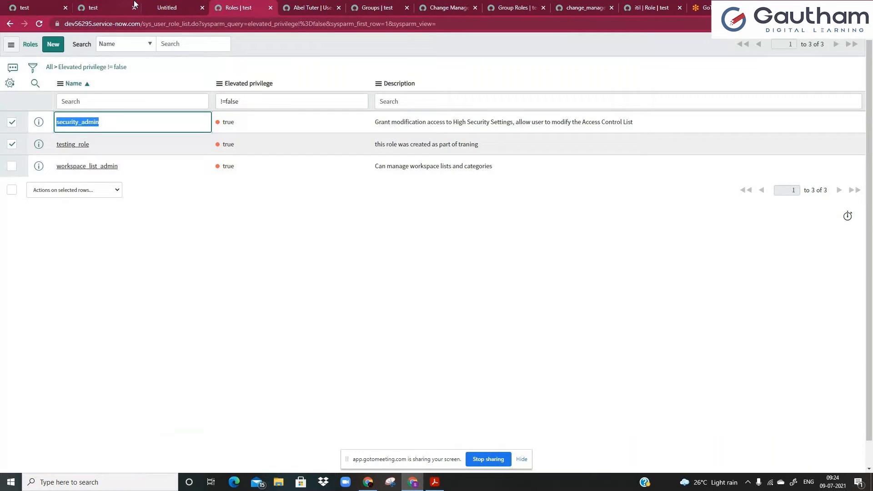
click(155, 7)
click(39, 24)
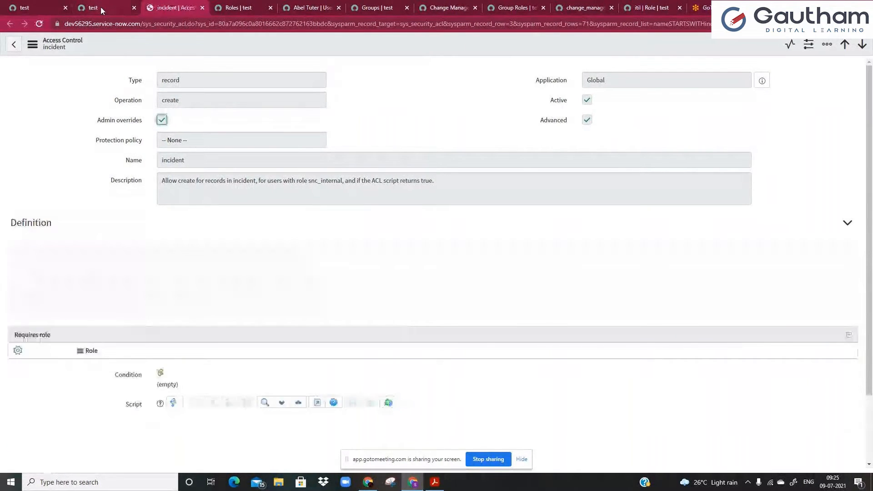
click(101, 8)
click(167, 9)
scroll(224, 347, down, 2)
scroll(100, 320, up, 2)
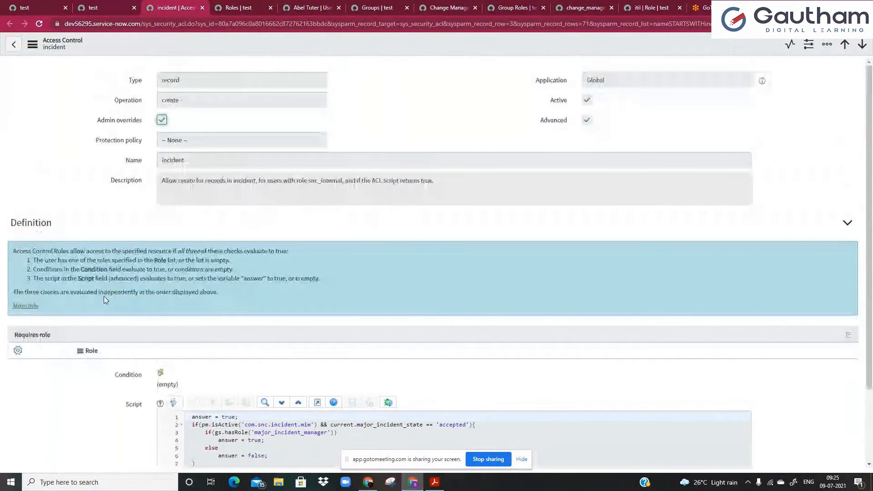
click(93, 7)
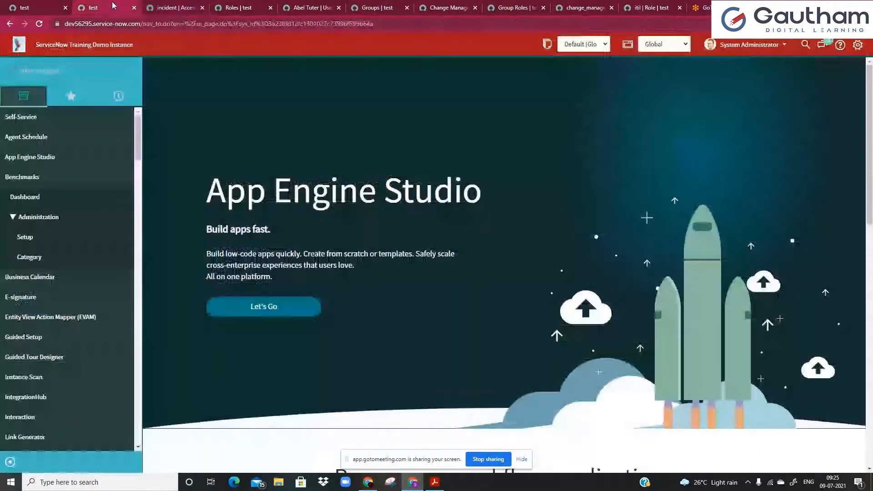
click(714, 47)
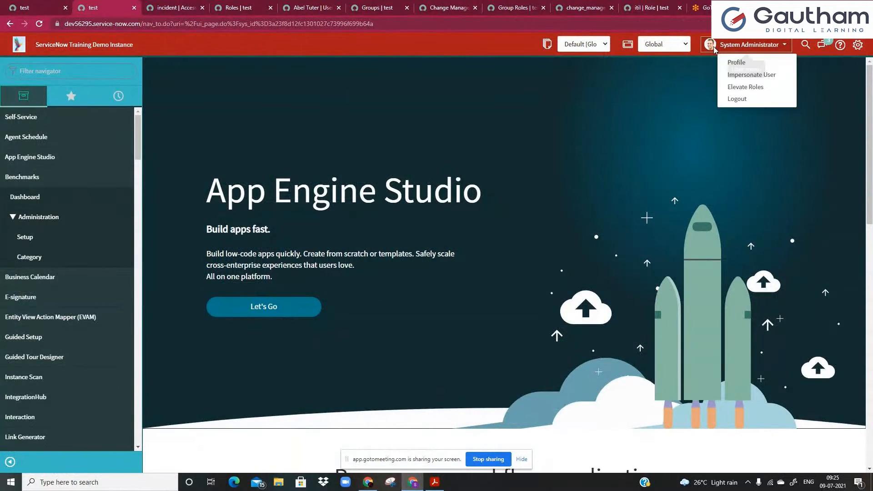
Elevate the session to security_admin only, leaving testing_role unticked, and confirm with OK.
click(727, 88)
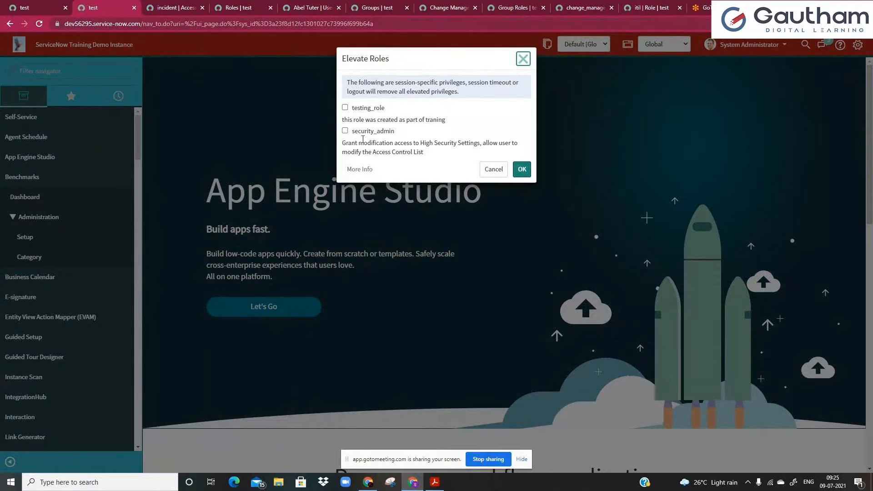
click(345, 131)
click(345, 108)
click(345, 108)
drag(358, 143, 423, 154)
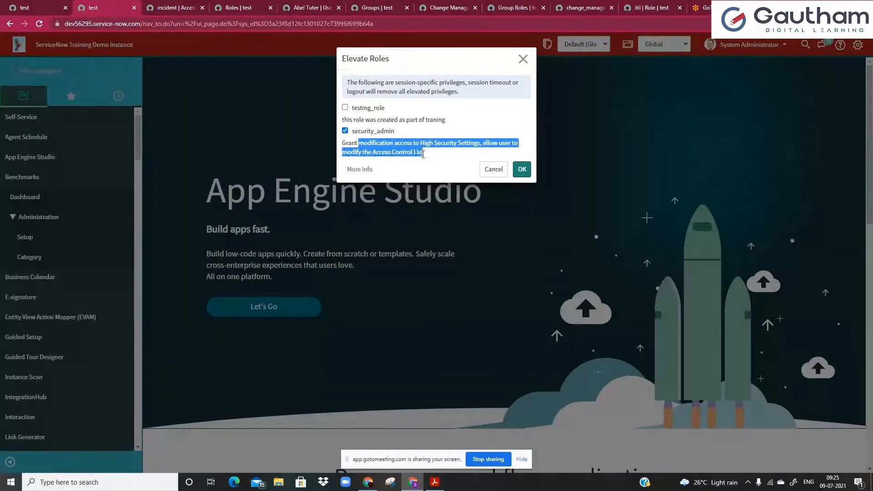
click(440, 142)
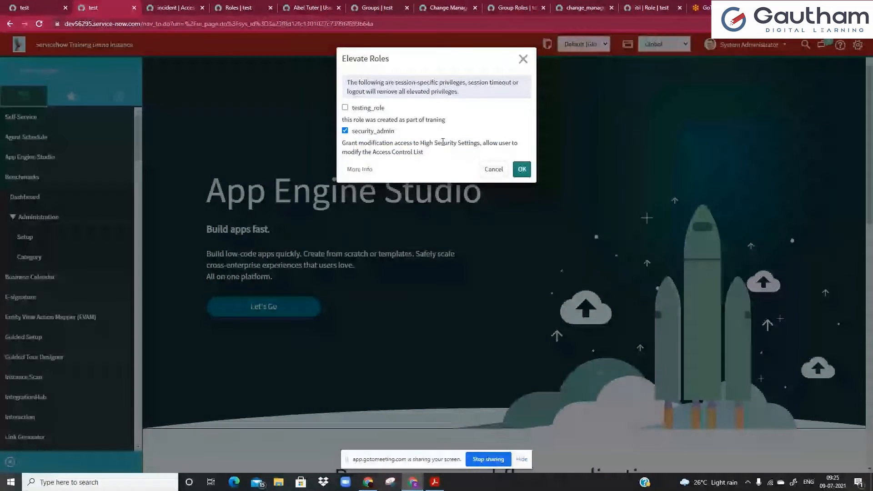
drag(440, 142, 448, 152)
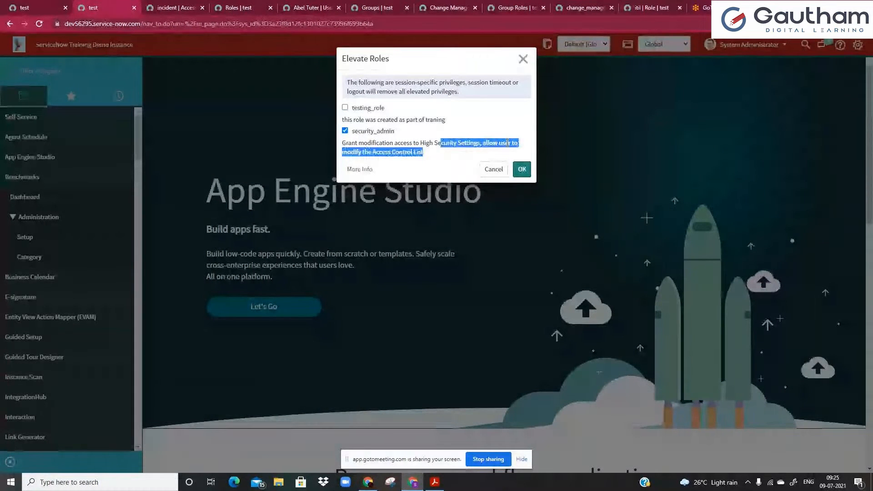
click(417, 152)
click(522, 170)
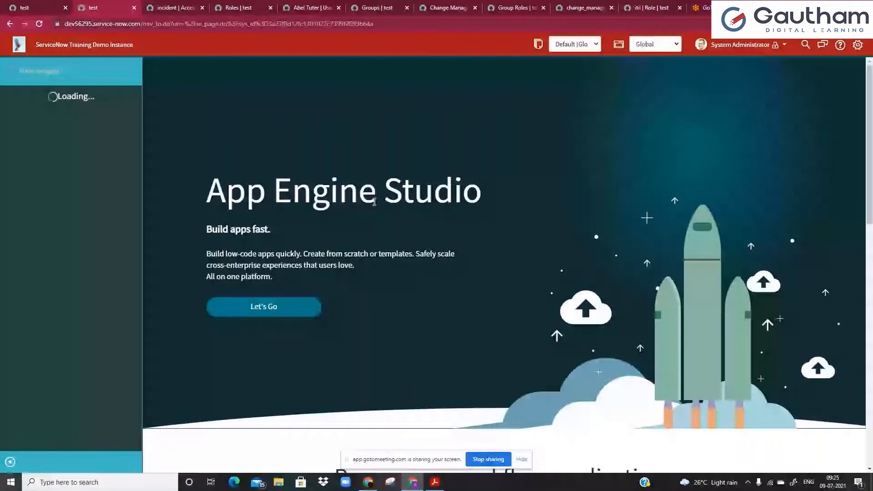
Confirm the incident ACL record's Description field is now editable.
click(160, 8)
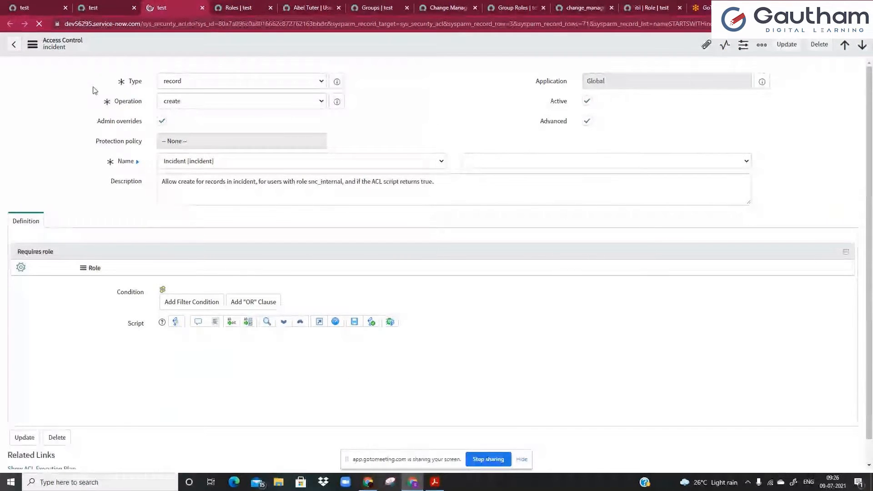
click(223, 186)
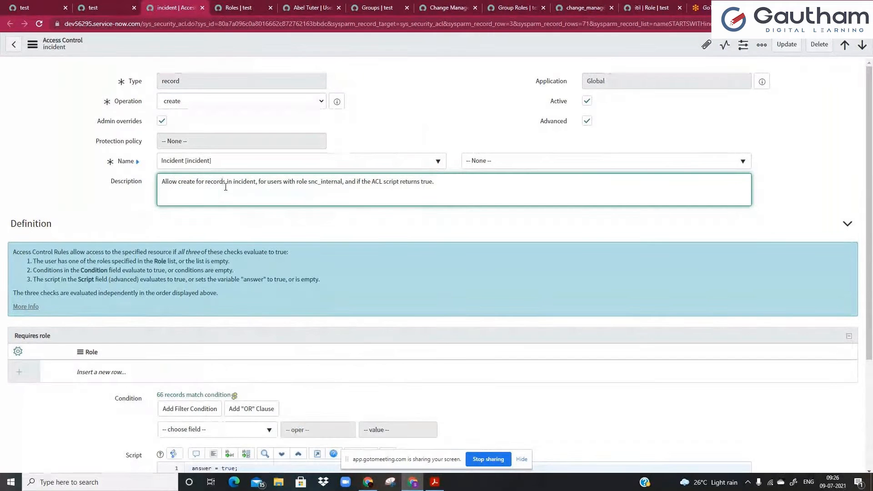
scroll(226, 187, down, 3)
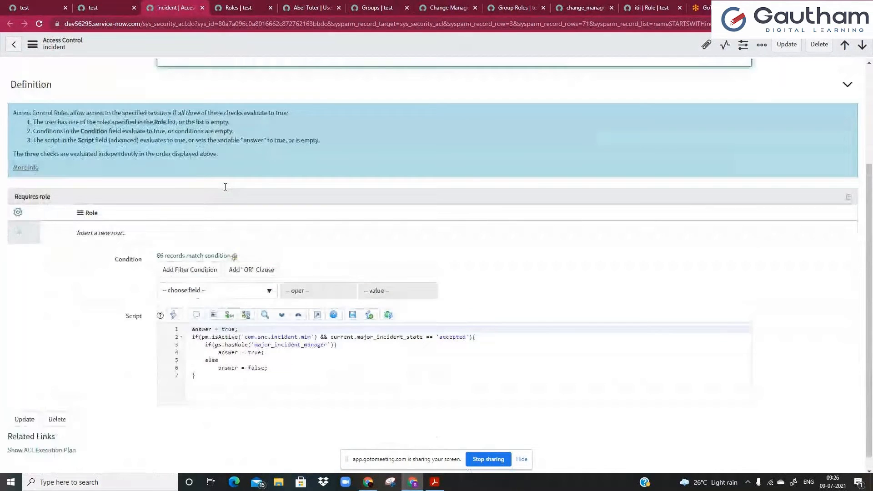
scroll(226, 186, up, 3)
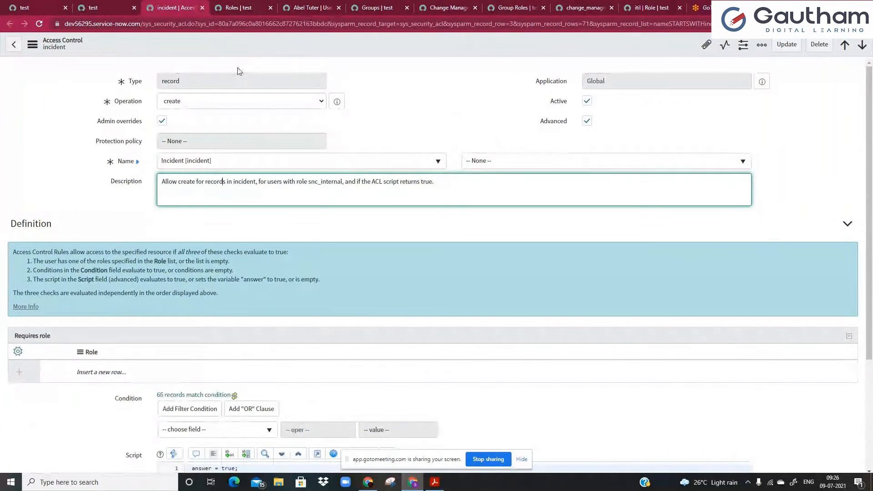
Return to the Roles list and inspect its Elevated privilege filter condition.
click(231, 8)
click(311, 8)
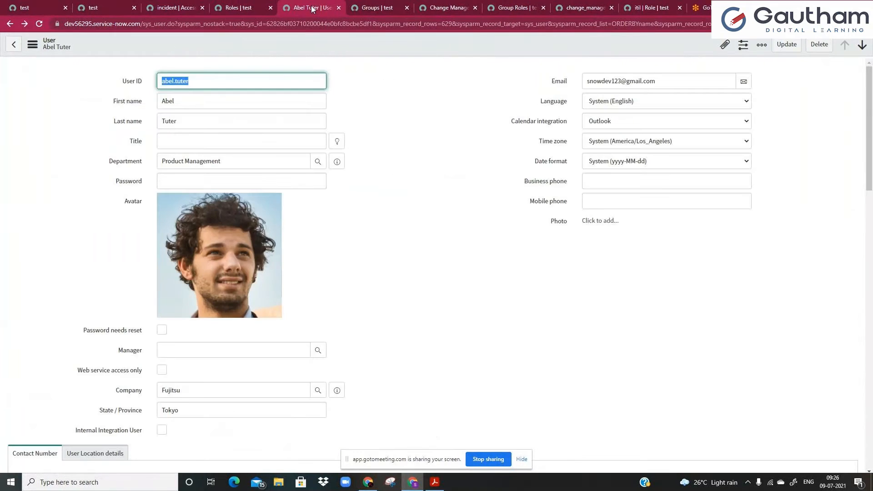
click(239, 7)
click(251, 102)
click(240, 226)
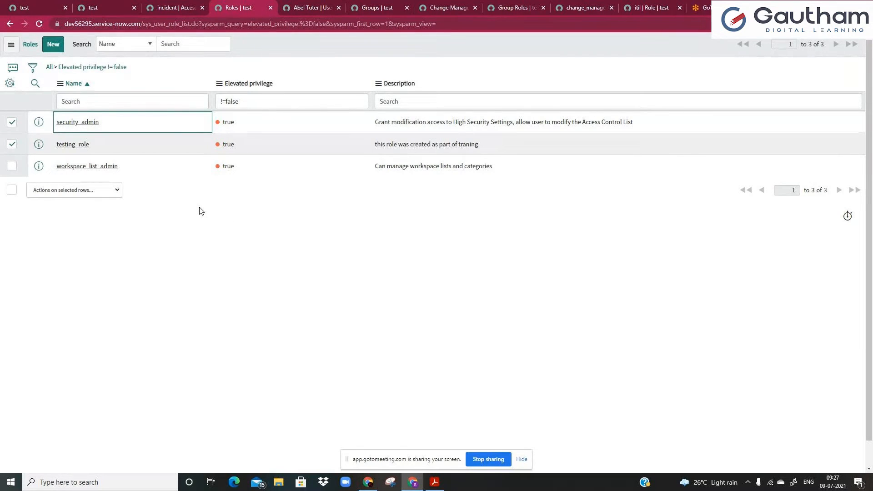
From the home page, review the elevatable roles (testing_role, security_admin) and close without elevating.
click(174, 8)
click(97, 15)
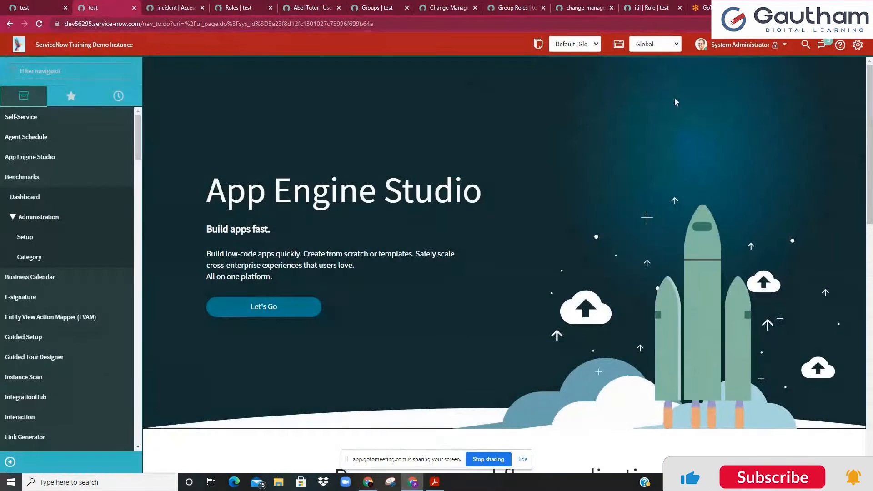
click(740, 44)
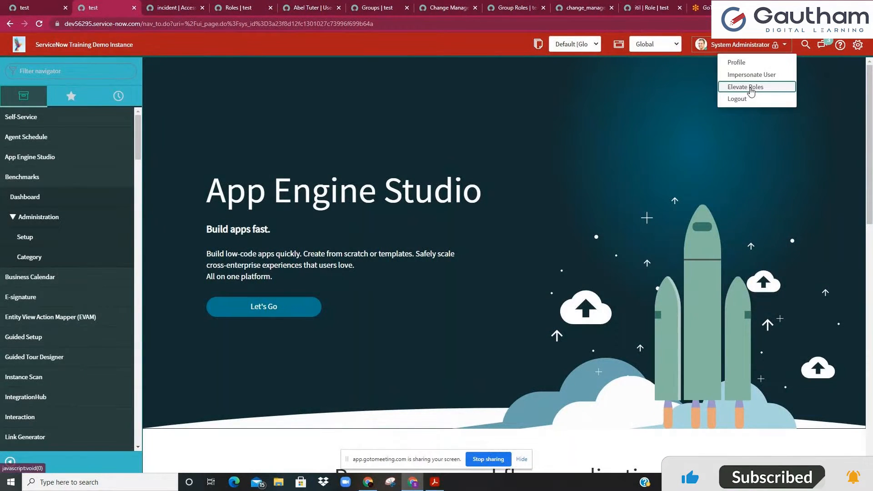
click(739, 86)
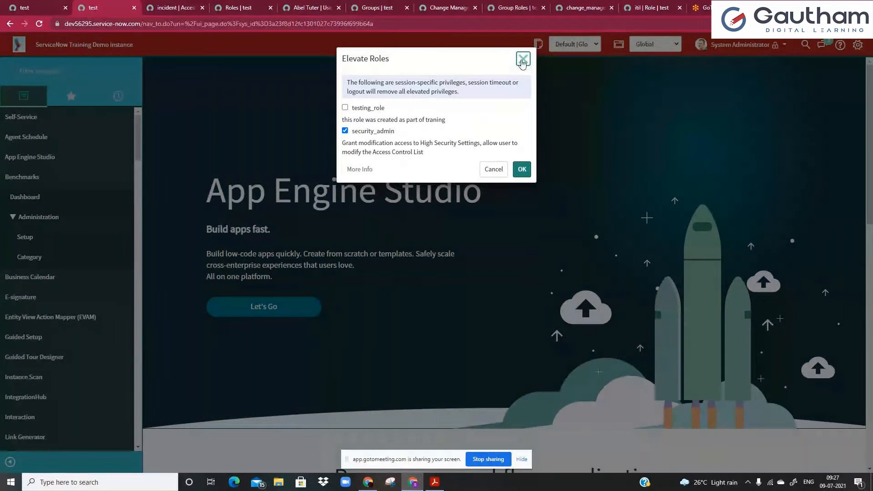
click(522, 58)
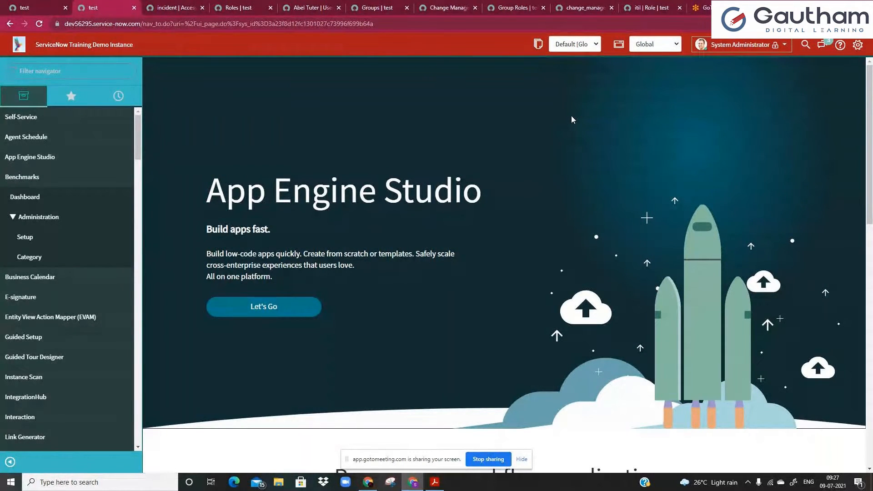
click(705, 8)
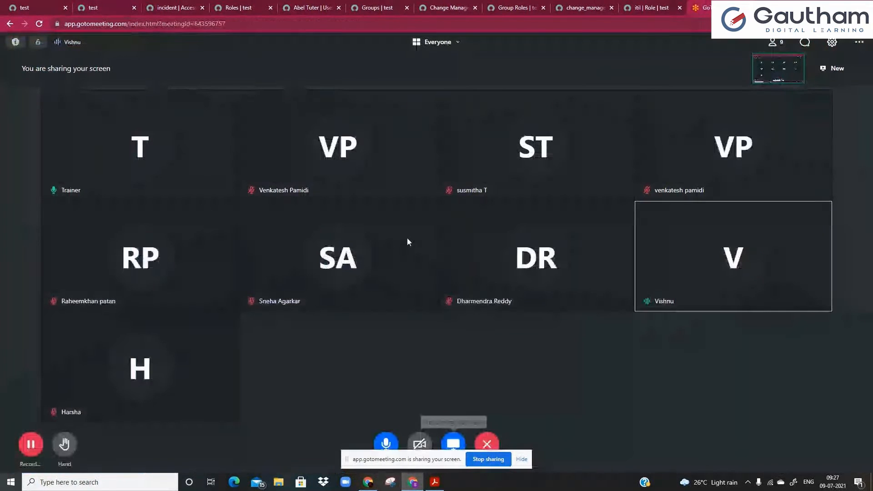
click(28, 447)
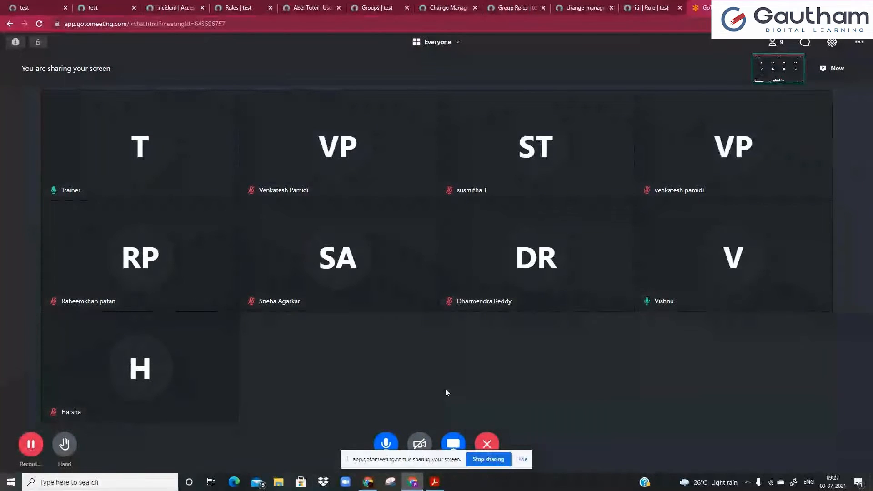
click(114, 9)
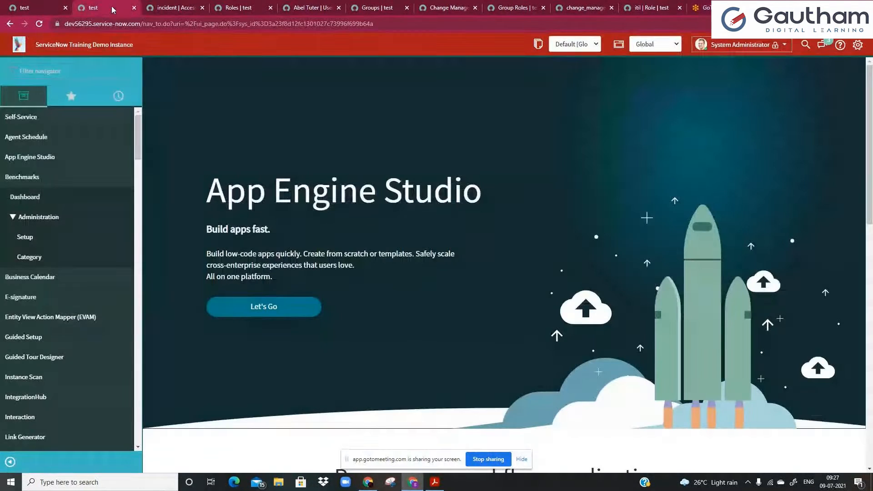
Open testing_role from the elevated-privilege roles list and review its Elevated privilege, Description and Name.
click(169, 9)
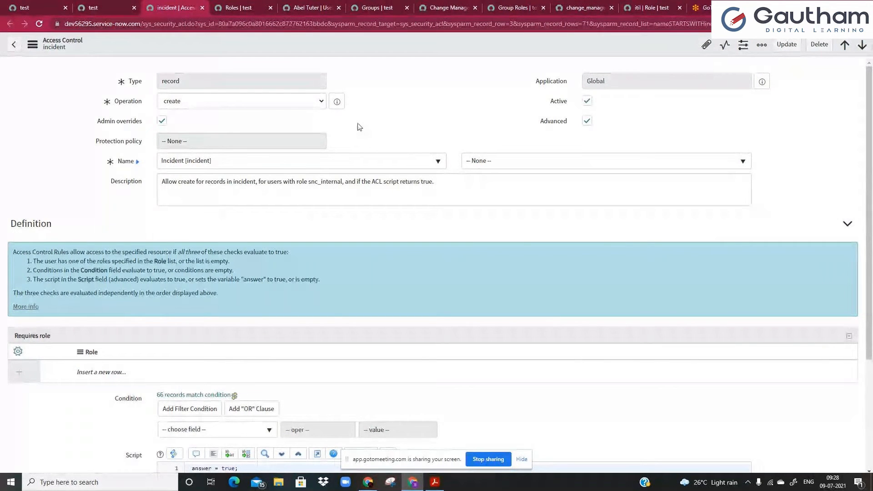
click(312, 7)
click(241, 8)
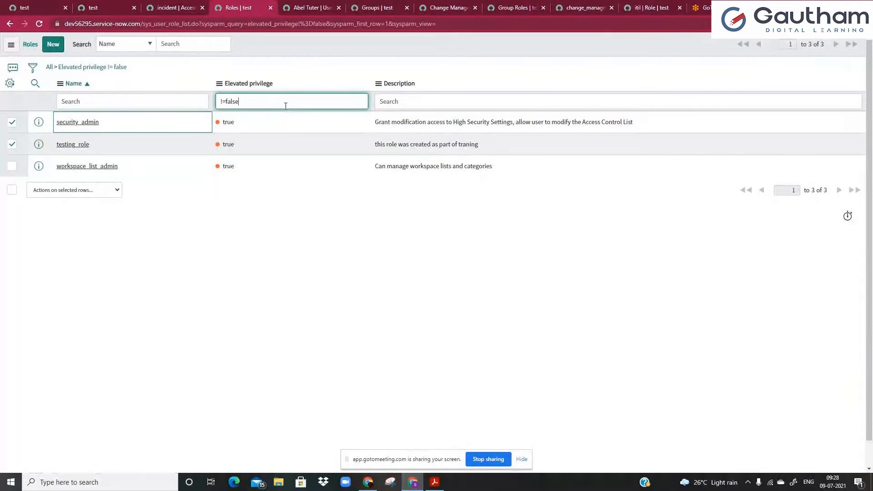
click(79, 149)
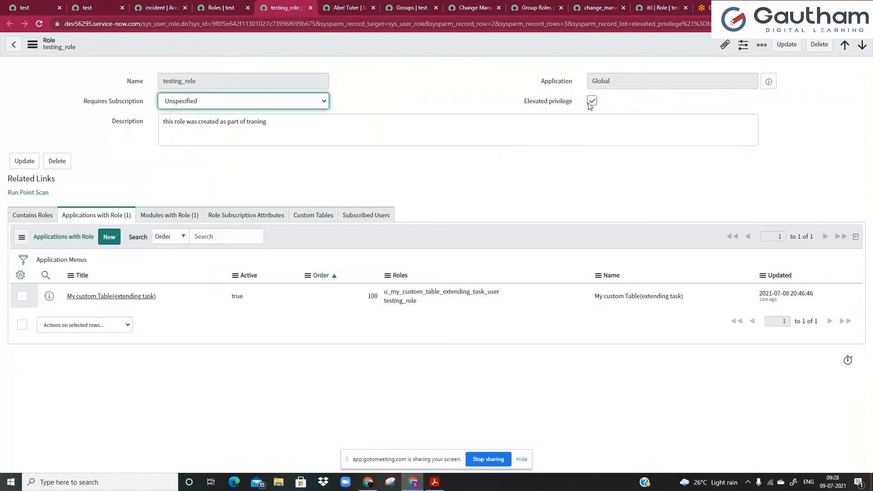
click(592, 101)
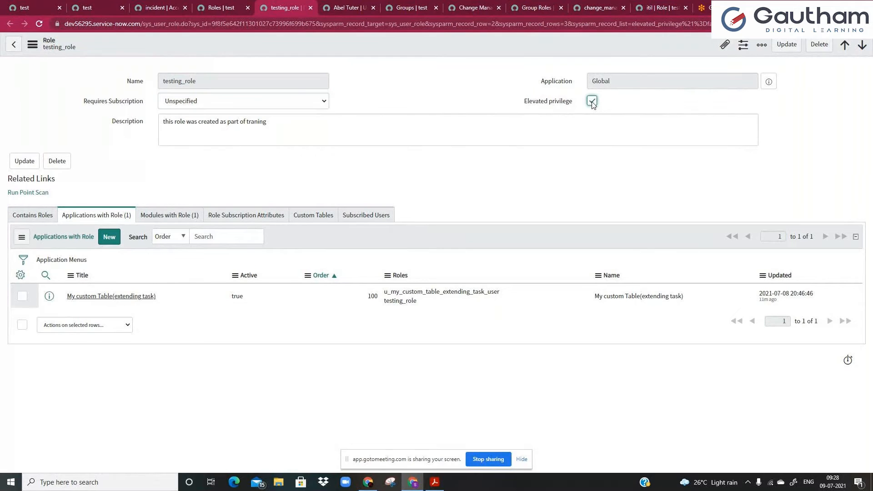
click(597, 121)
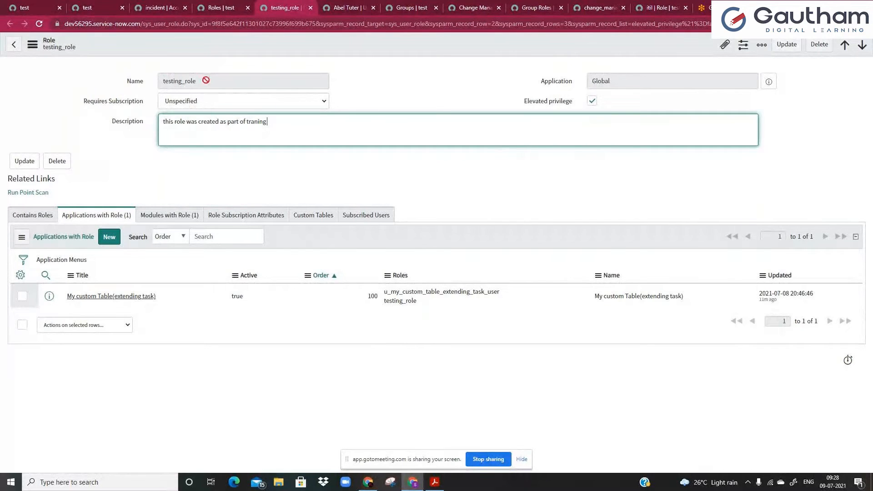
drag(206, 80, 160, 81)
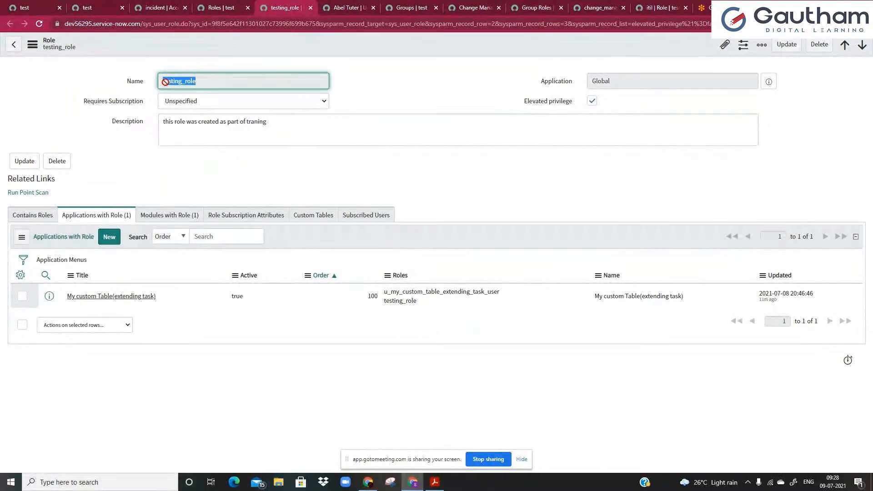
Impersonate the recently used demo user from the home page.
key(ctrl+Tab)
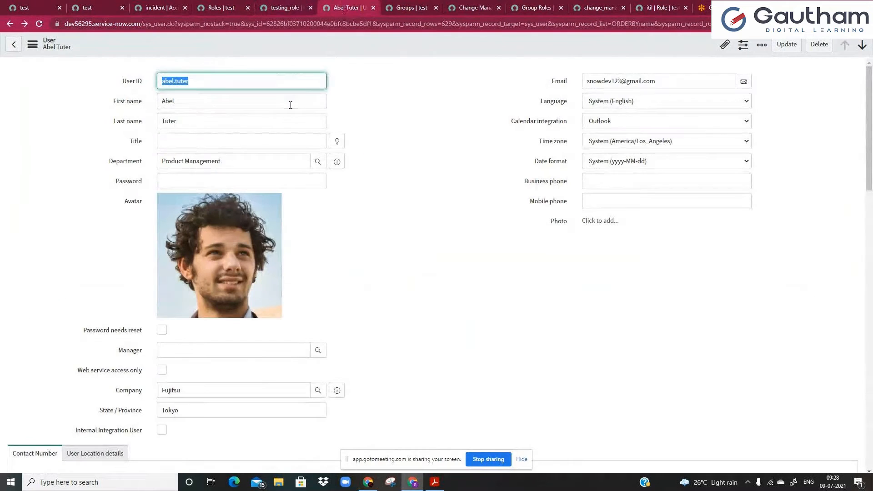
key(ctrl+2)
click(724, 44)
click(741, 74)
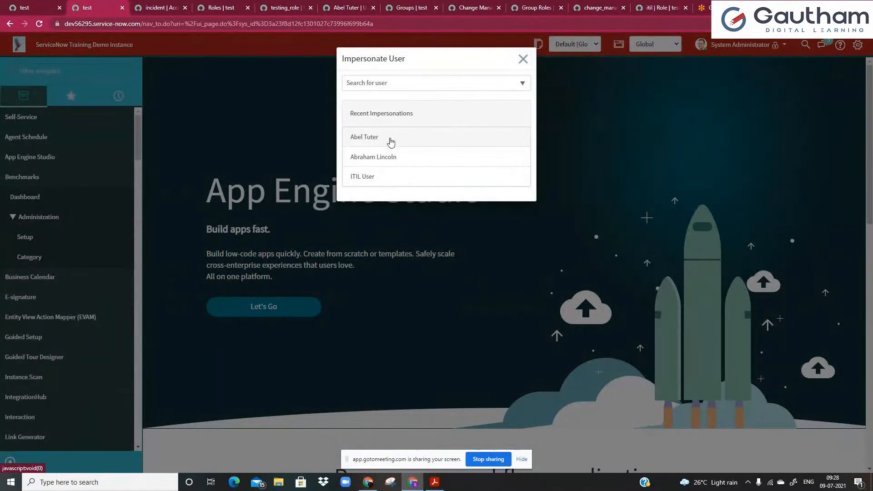
click(390, 142)
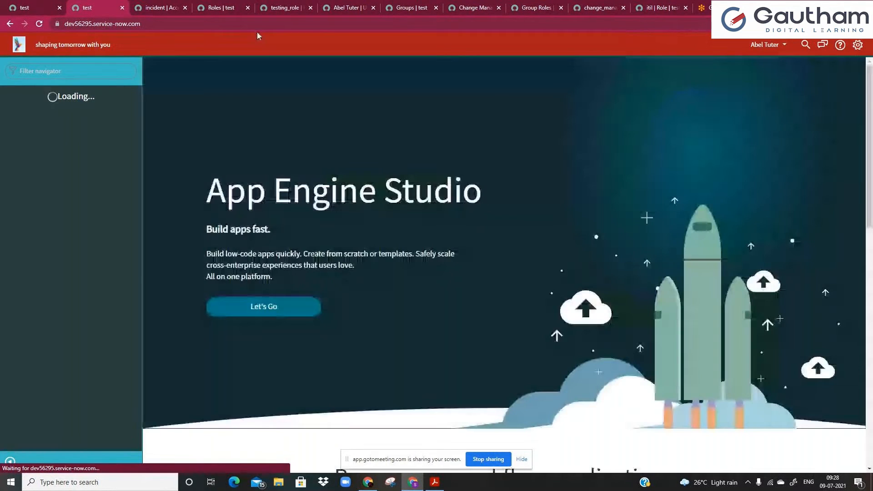
Show the modules granted by testing_role in its Modules with Role list.
click(286, 8)
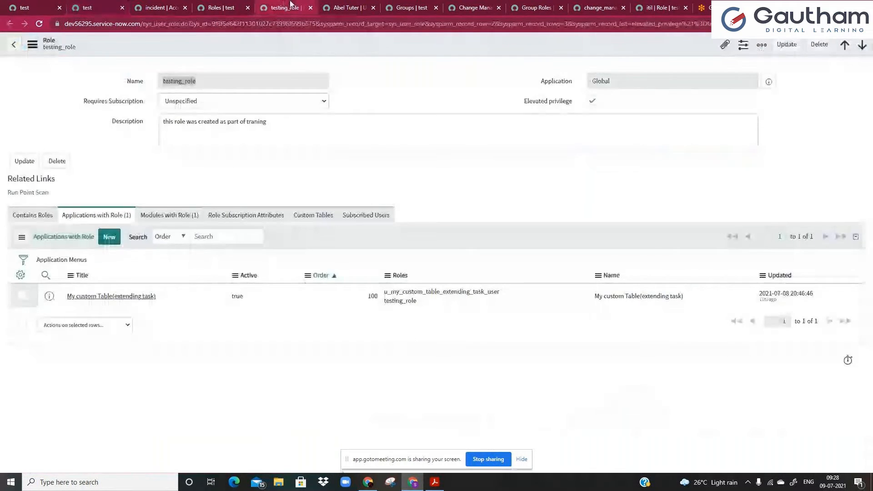
click(82, 260)
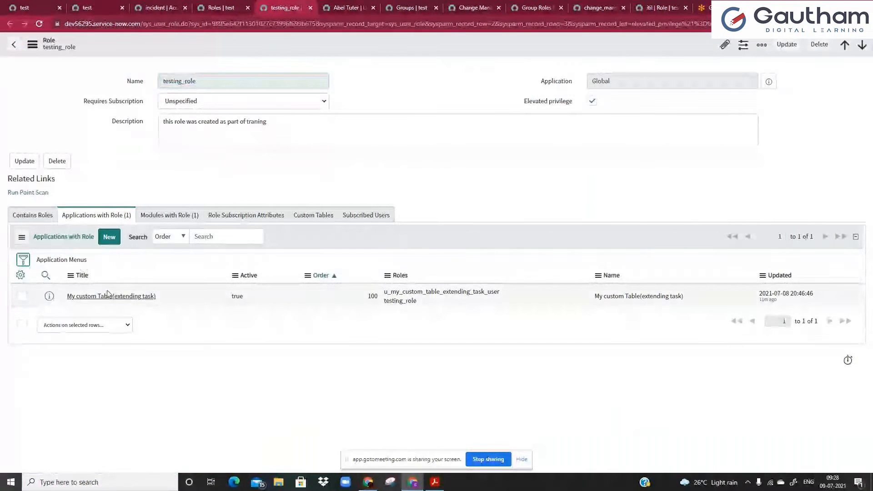
click(173, 217)
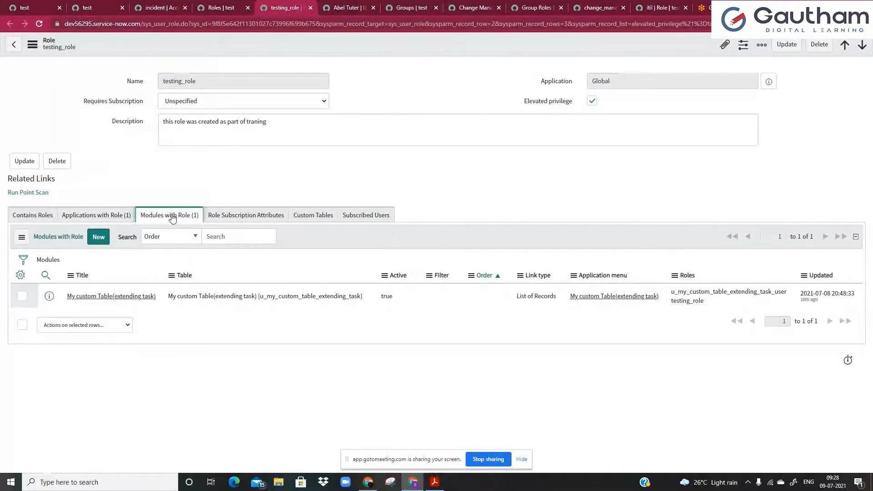
As the impersonated user, filter the navigator for 'my cus' and open the user's profile.
click(99, 9)
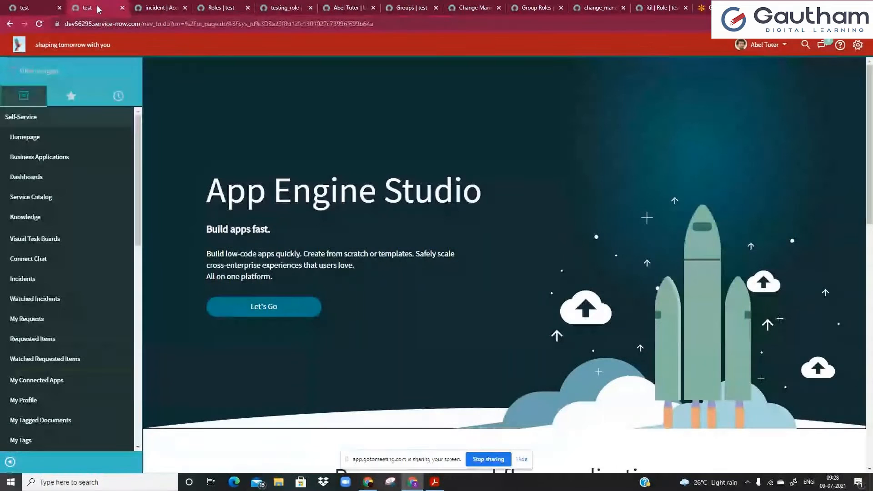
click(123, 72)
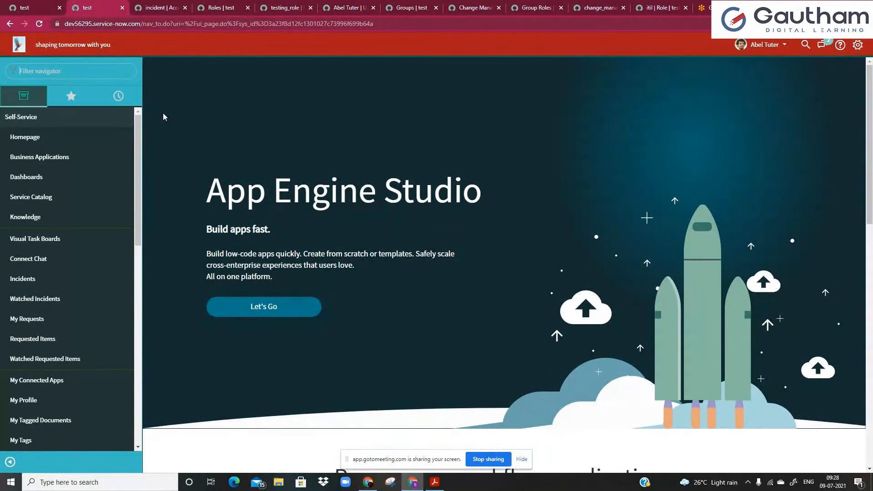
text(my c)
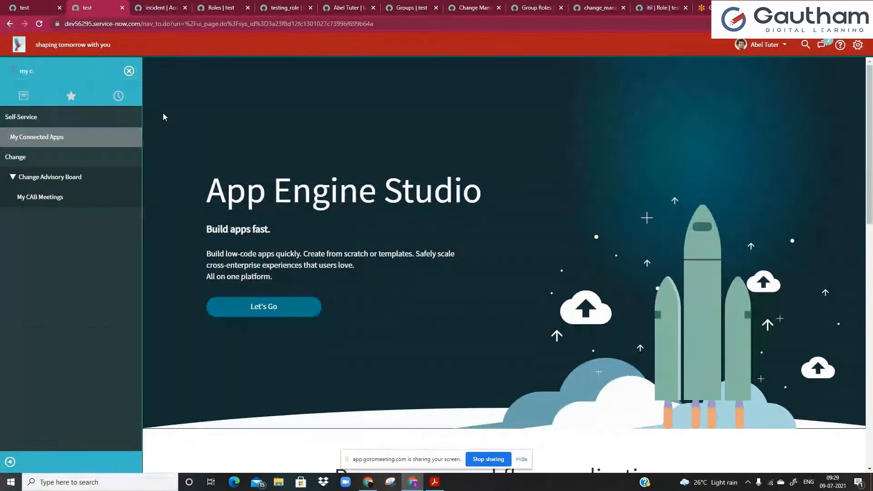
text(us)
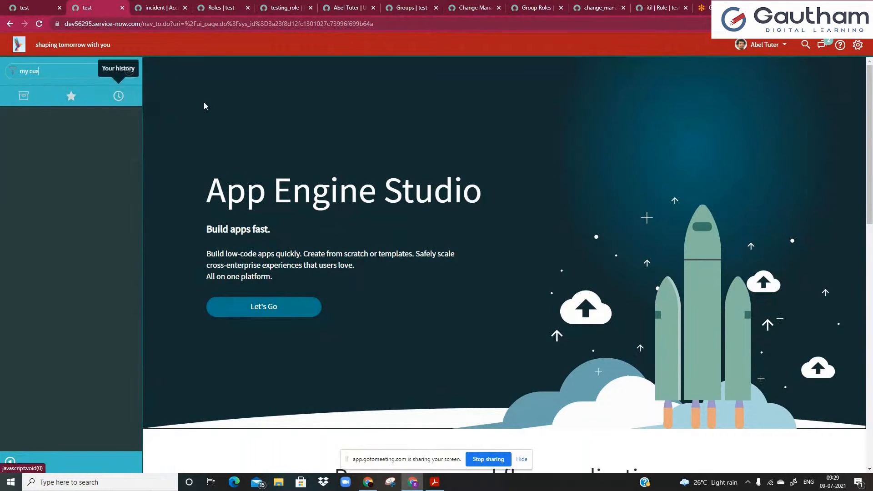
click(765, 44)
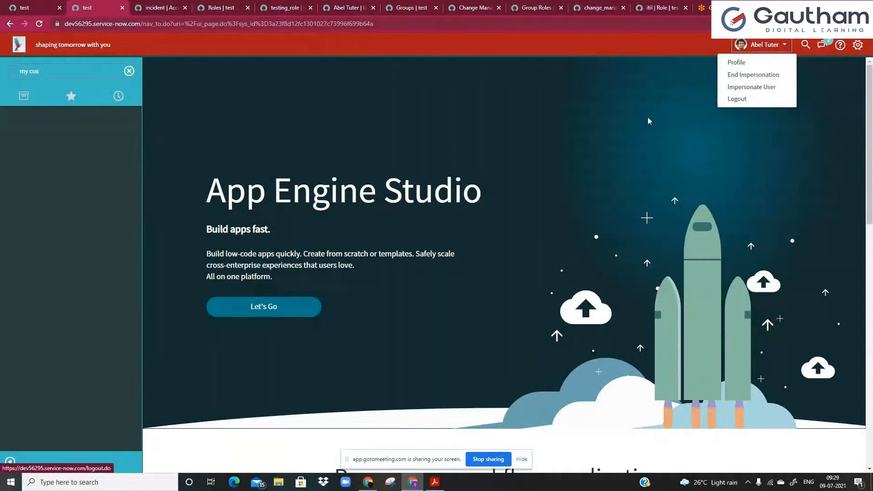
click(745, 64)
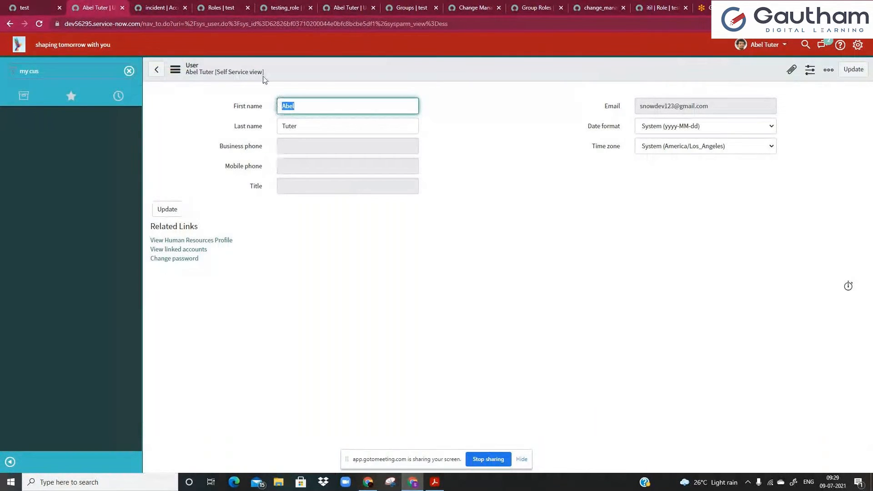
Switch the profile form to another view and duplicate the profile browser tab.
right_click(263, 75)
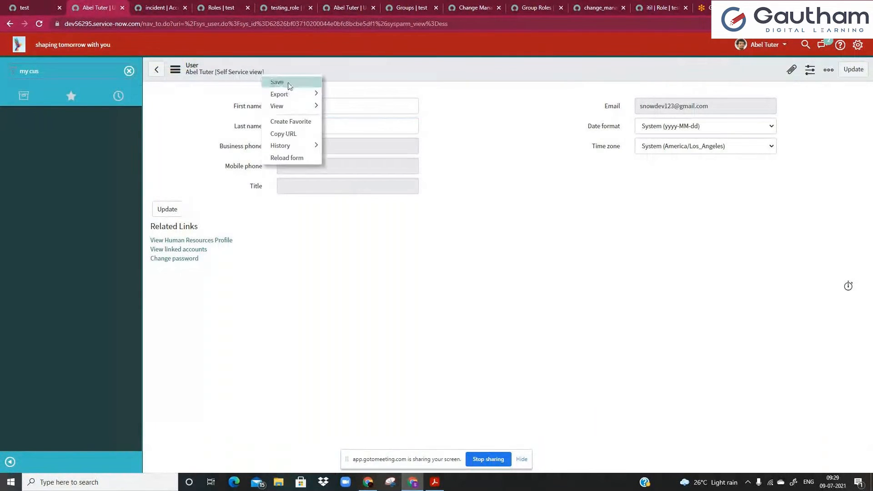
mouse_move(295, 106)
click(338, 119)
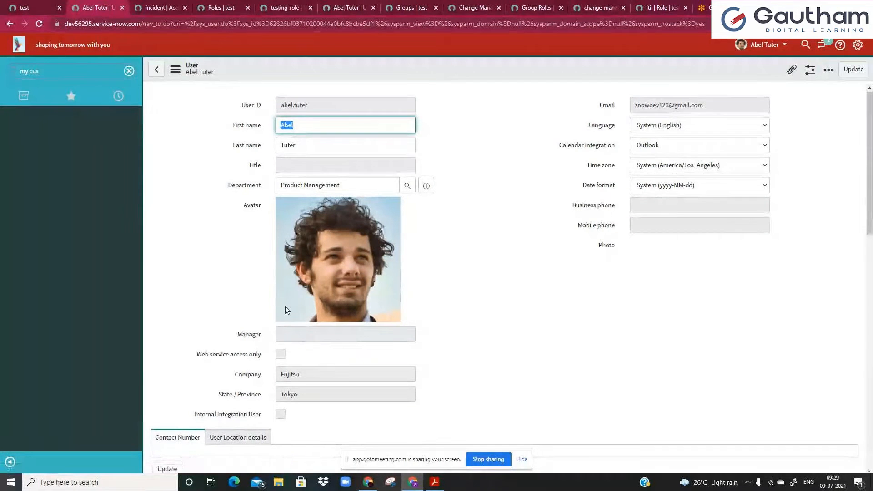
scroll(285, 308, down, 2)
right_click(101, 6)
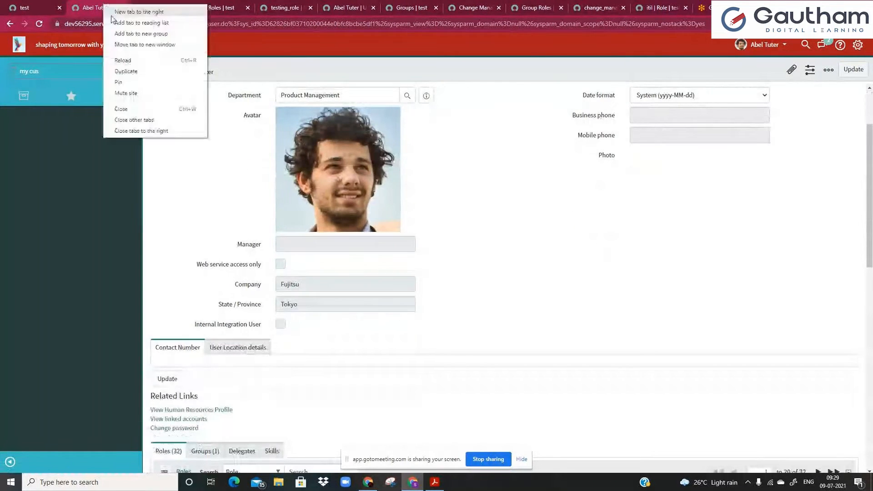
click(122, 71)
click(77, 5)
click(767, 45)
click(756, 85)
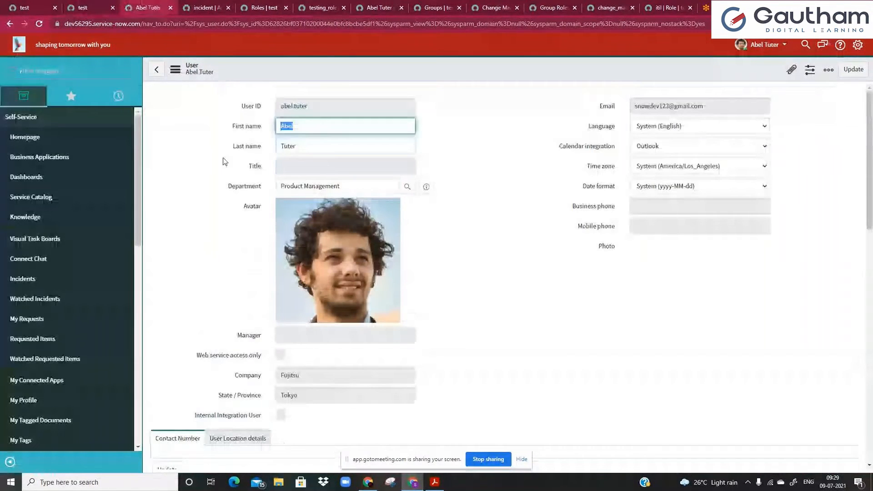
Switch the profile back to the default view on the user's record tab.
right_click(242, 72)
mouse_move(269, 101)
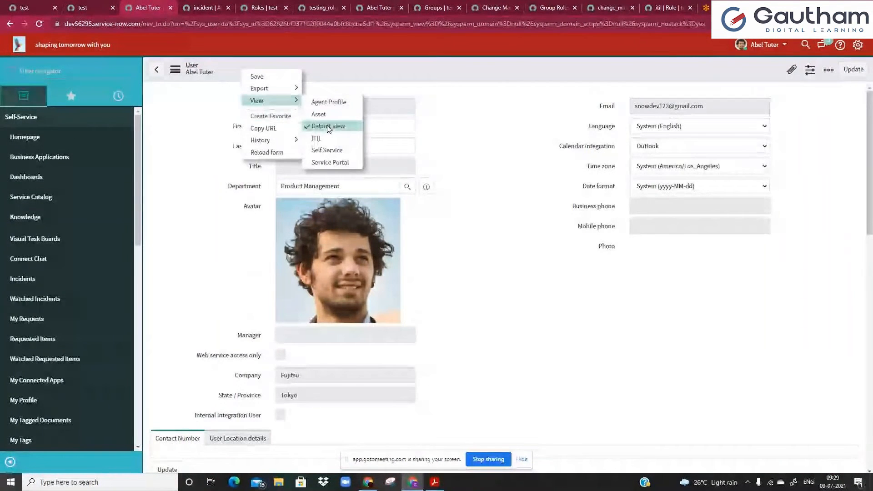
click(326, 125)
click(95, 4)
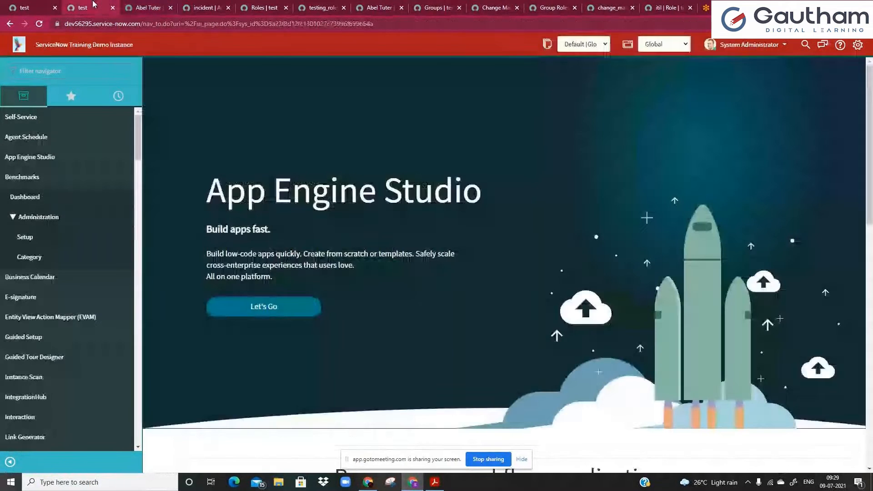
click(148, 8)
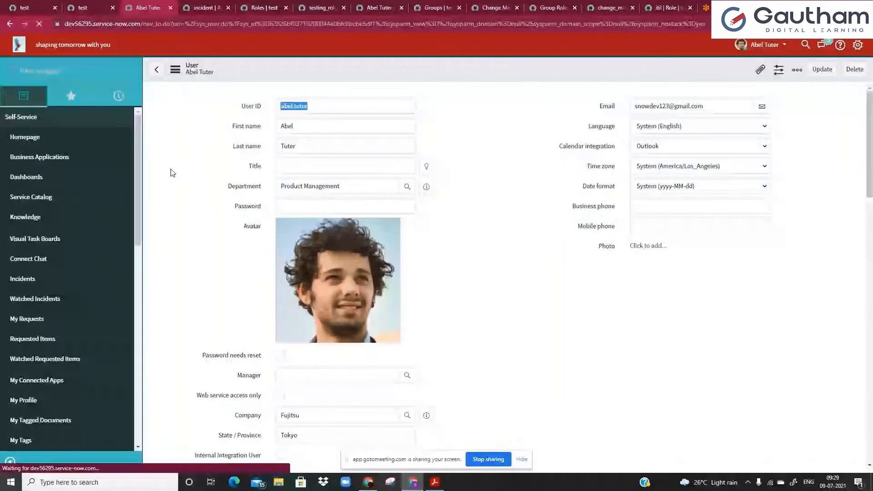
scroll(172, 173, down, 2)
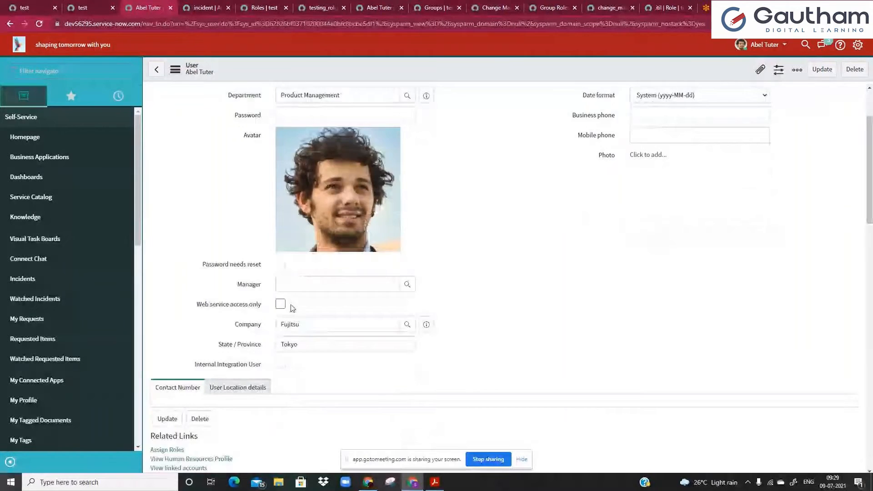
Enter a new password in the user's Password field and save the record.
click(300, 206)
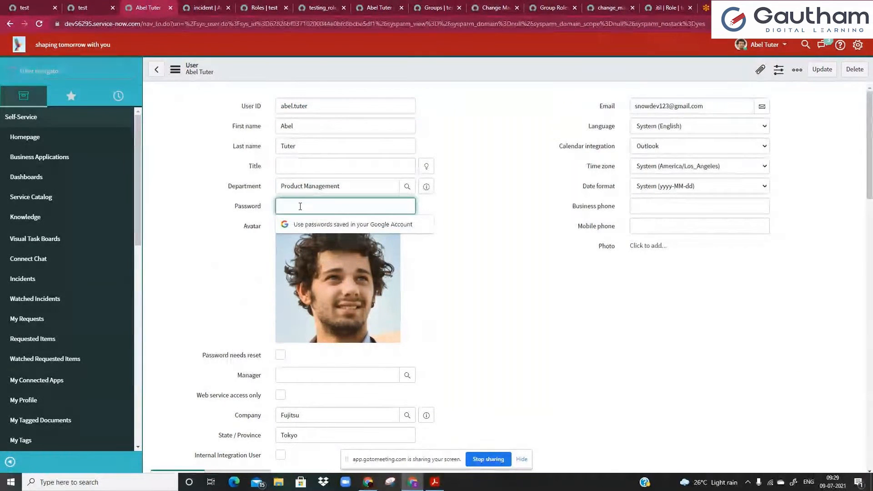
text(a•••••••)
right_click(423, 69)
click(434, 75)
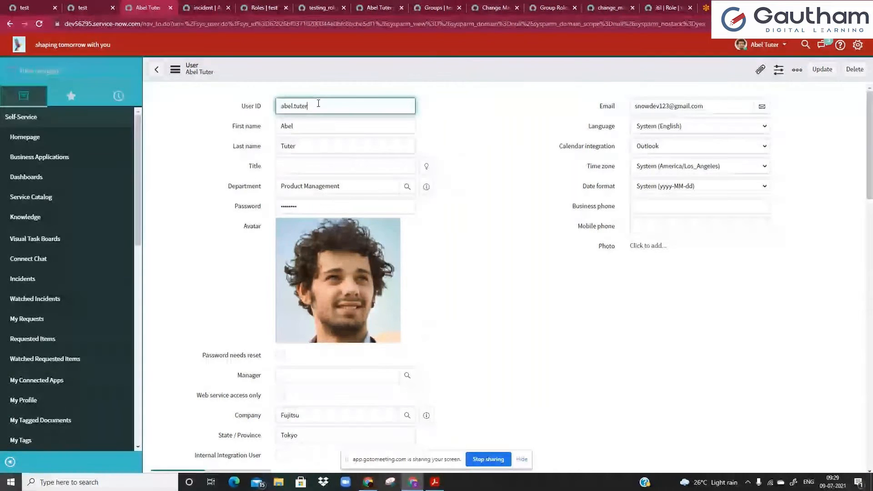
right_click(390, 77)
click(402, 81)
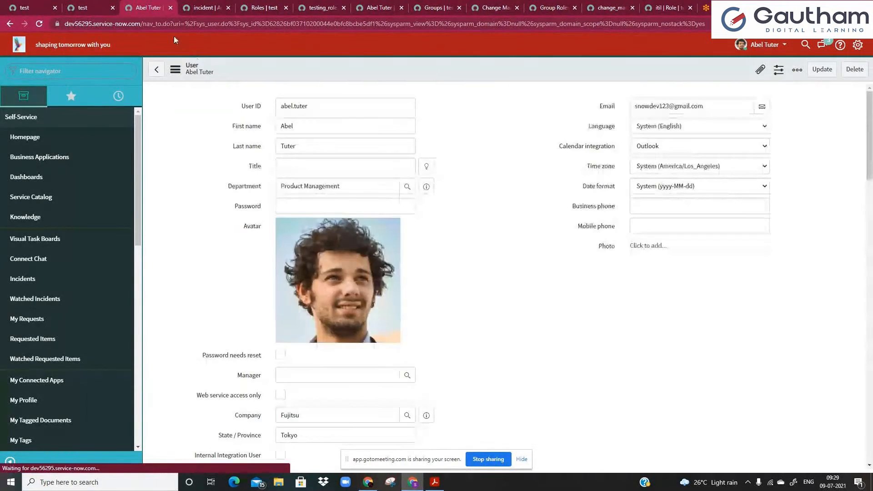
drag(144, 23, 644, 24)
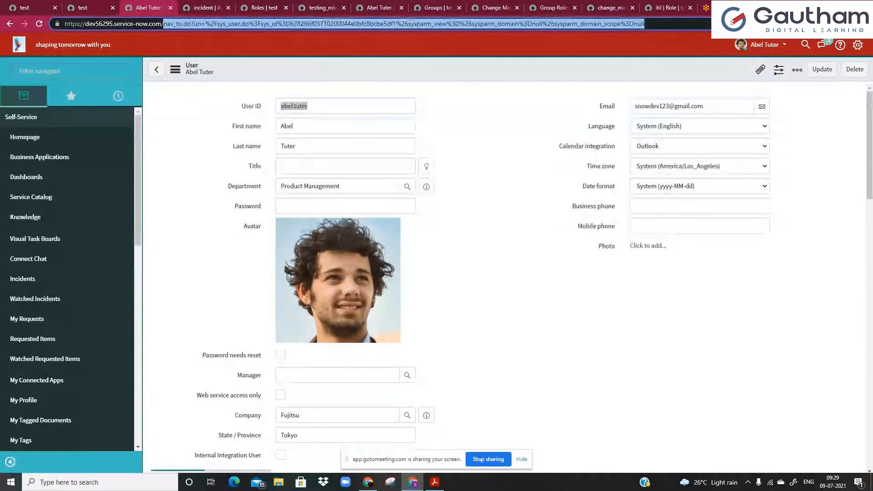
Log out and sign back in on the login page with the demo user's user name and password.
click(764, 45)
click(736, 108)
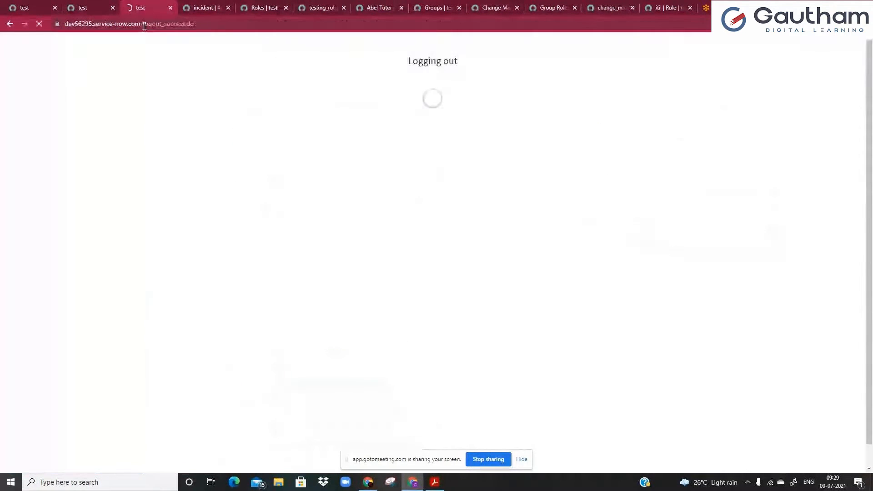
drag(144, 26, 198, 27)
text(lo)
click(95, 91)
text(abel.tuter)
click(115, 128)
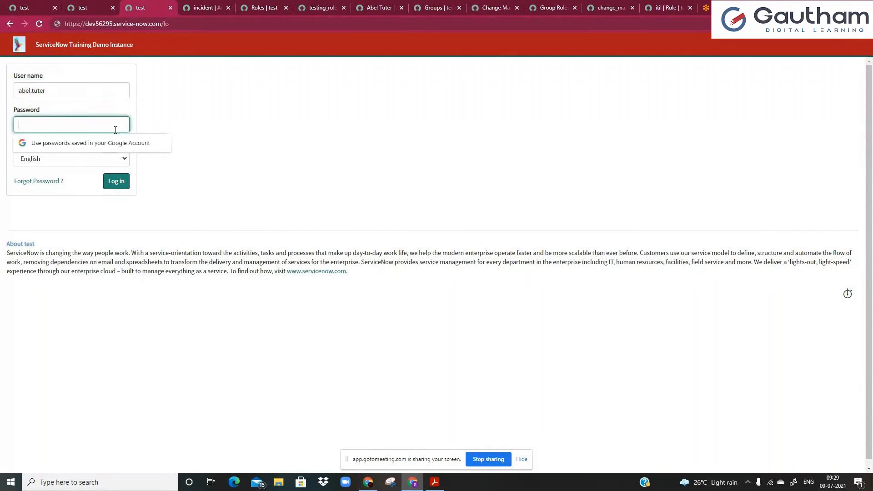
text(••••••••)
click(116, 182)
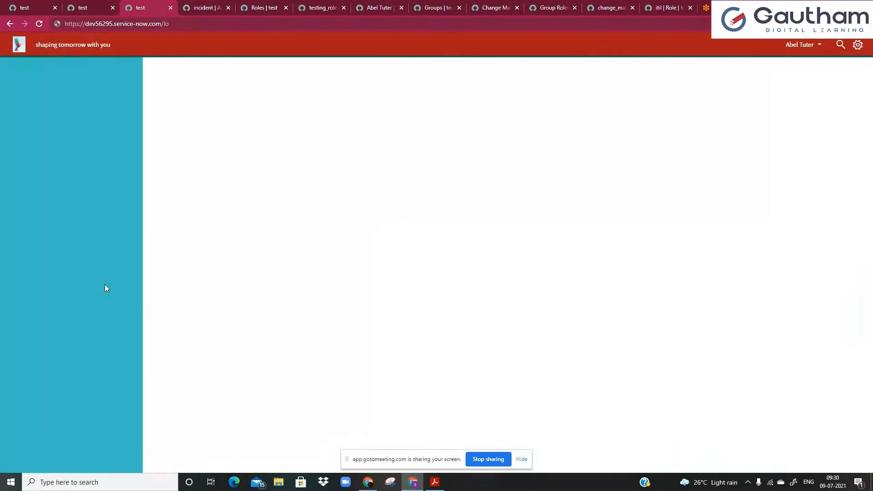
As the demo user, filter the navigator for 'in cus'.
click(763, 45)
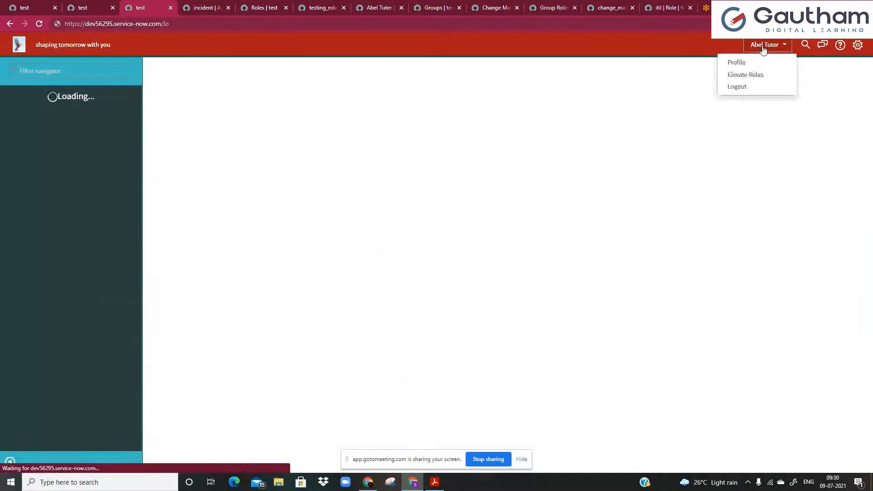
click(465, 135)
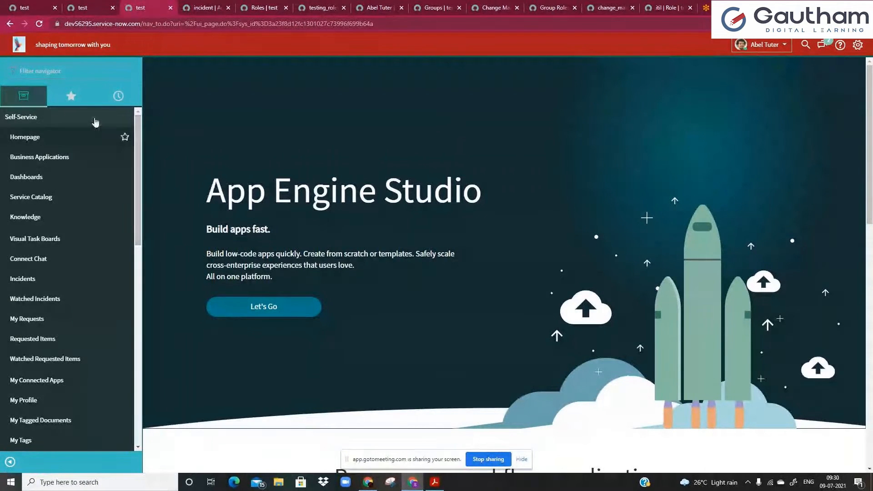
click(85, 76)
text(in)
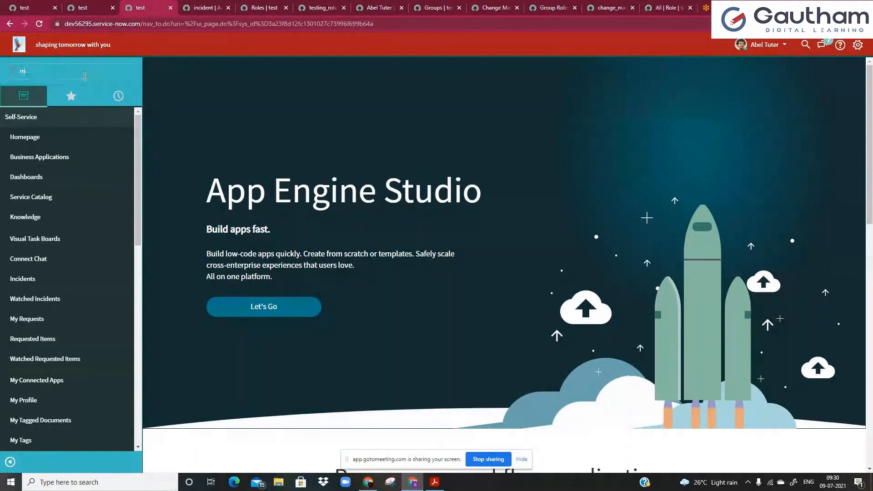
text( cus)
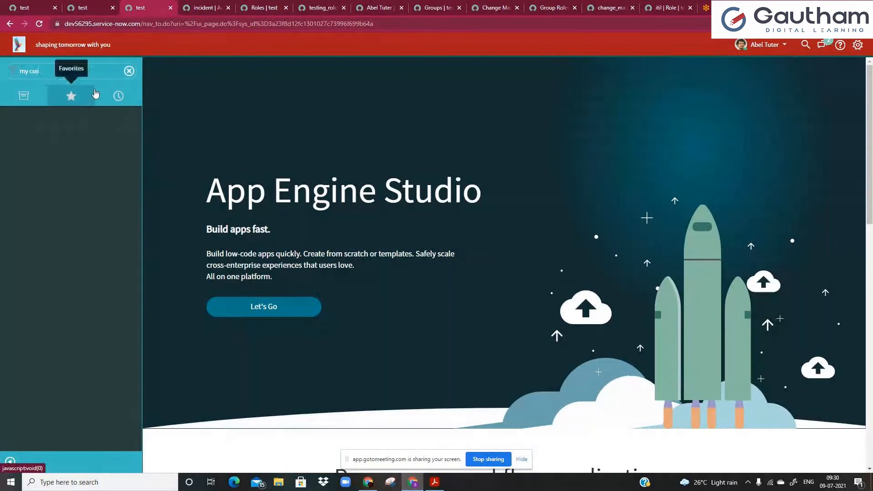
Compare testing_role with the demo user's Roles list, clear the navigator filter, and return to testing_role.
click(320, 6)
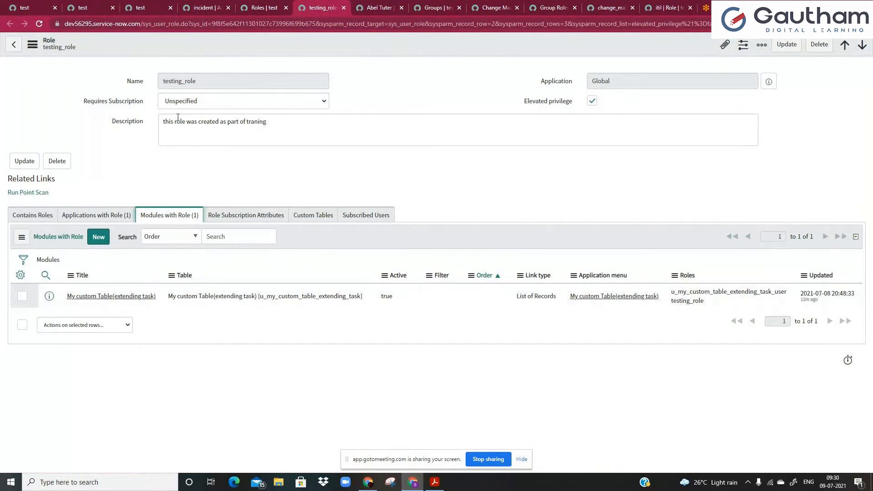
drag(220, 81, 147, 84)
click(358, 9)
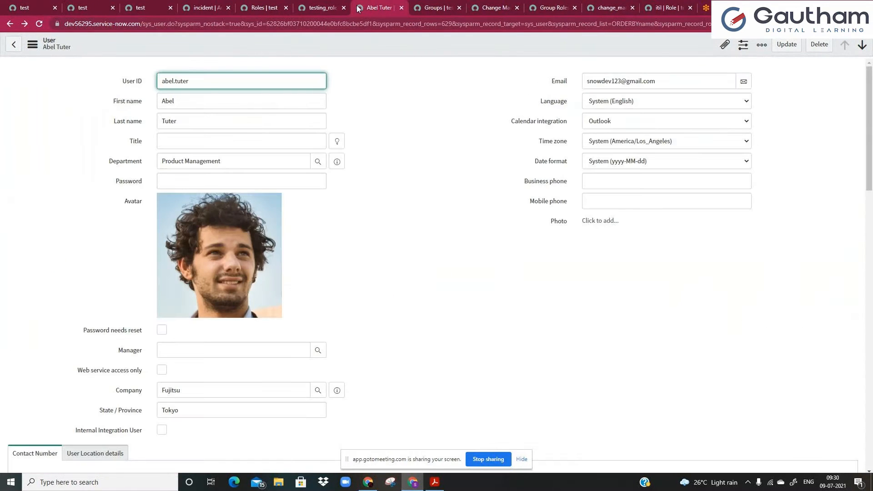
scroll(66, 316, down, 7)
scroll(66, 316, down, 5)
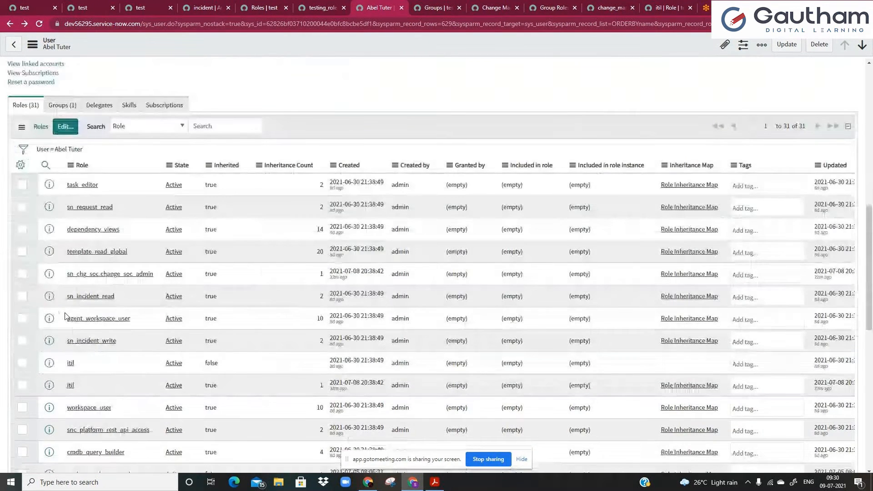
scroll(66, 317, up, 1)
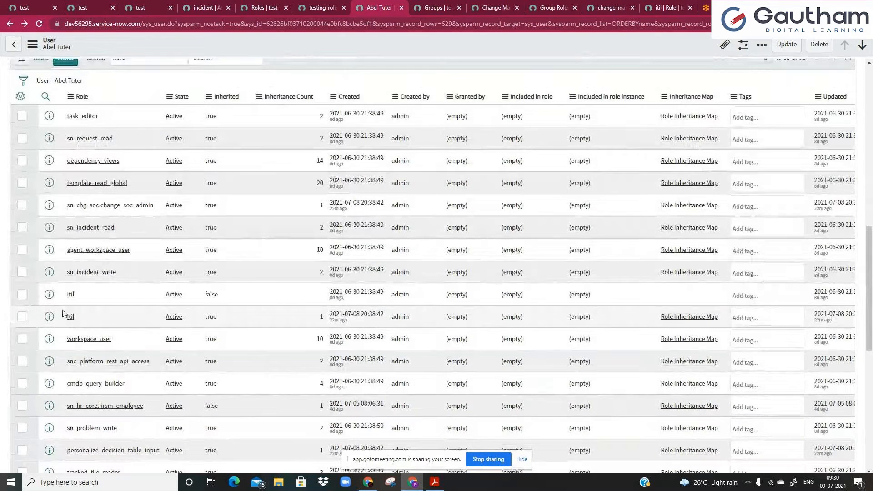
scroll(63, 314, up, 3)
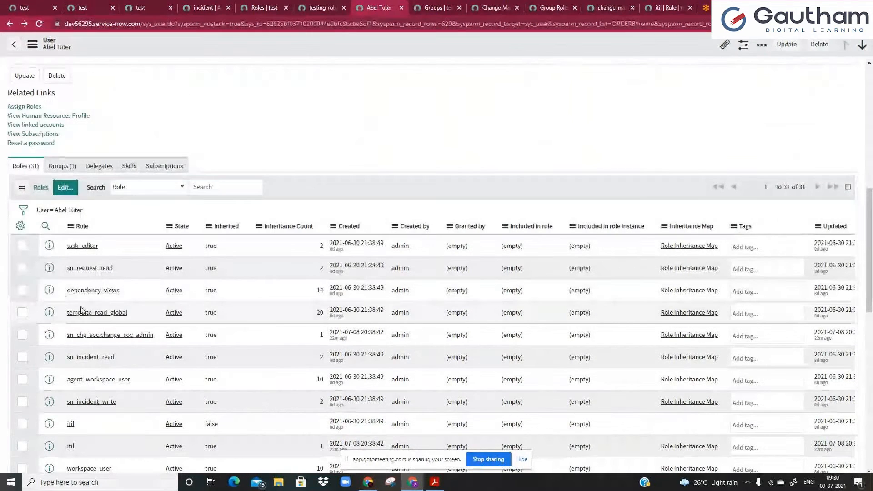
click(94, 4)
click(139, 7)
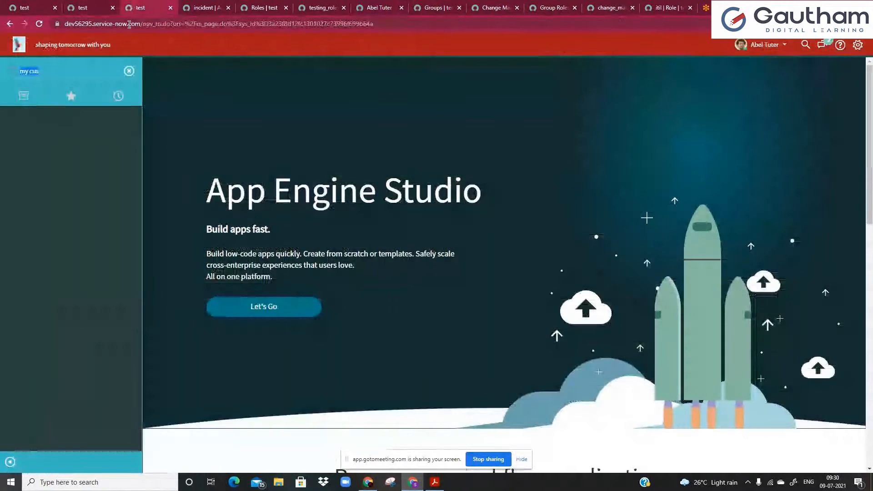
key(BackSpace)
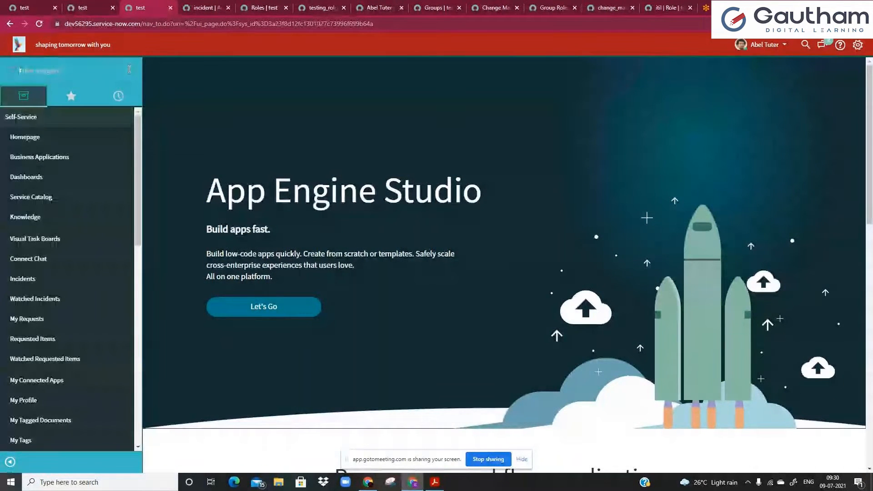
click(307, 4)
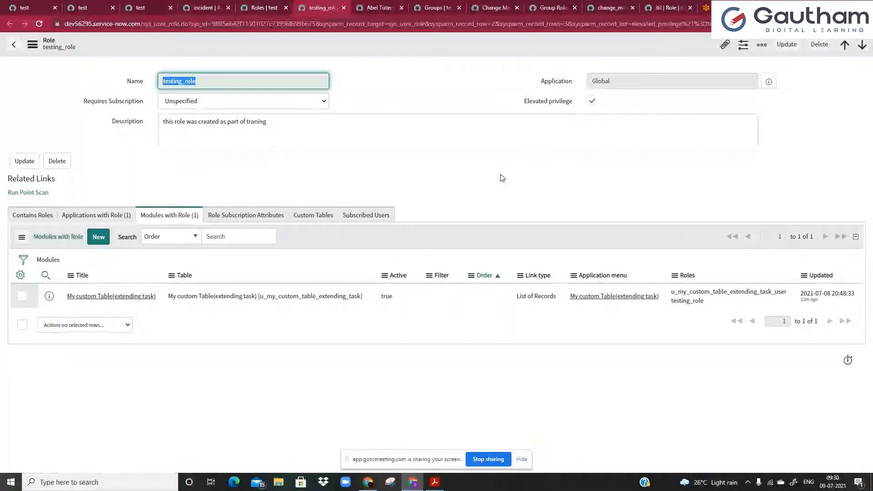
Elevate the demo user's session to testing_role.
click(144, 9)
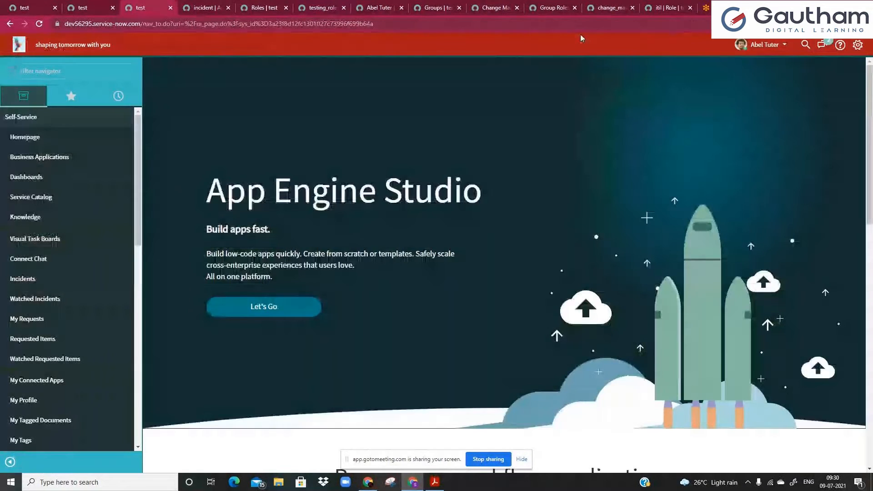
click(761, 43)
click(757, 75)
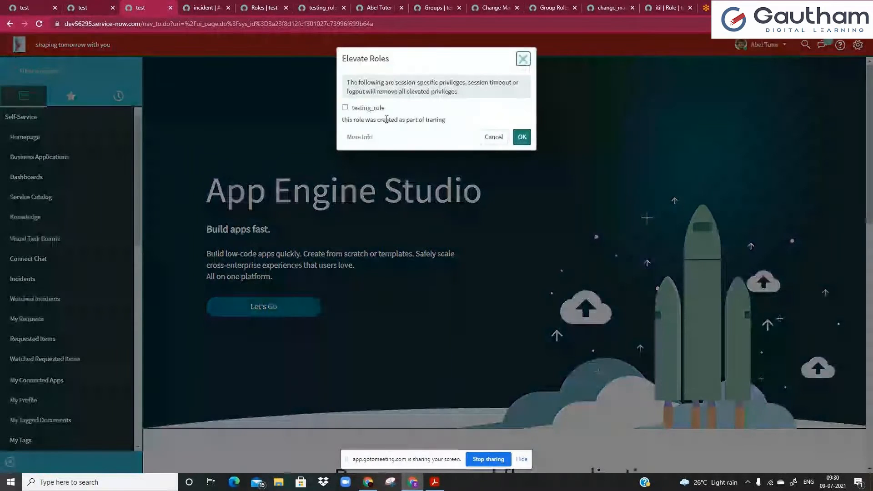
click(345, 109)
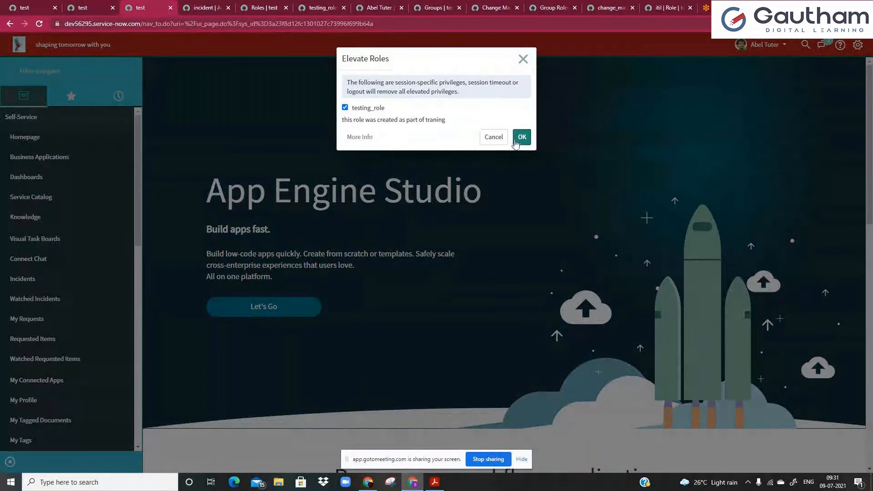
click(521, 138)
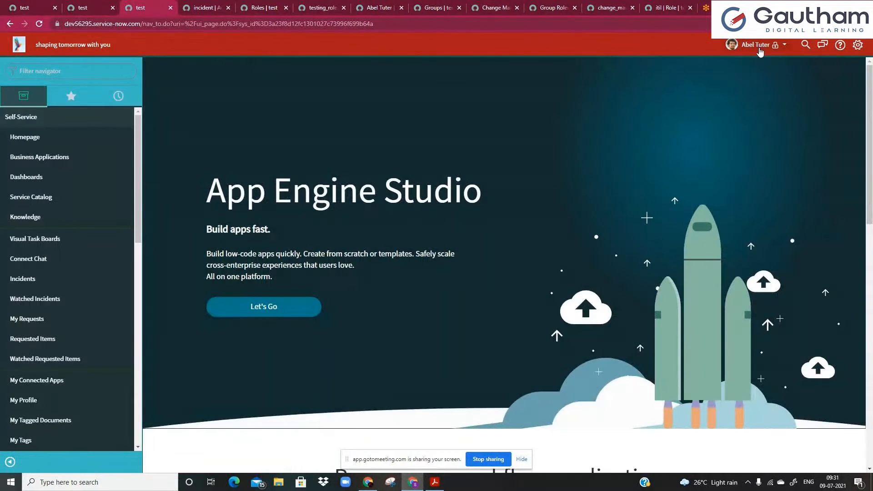
Filter the navigator for 'my cu' to reveal My custom Table(extending task).
click(89, 73)
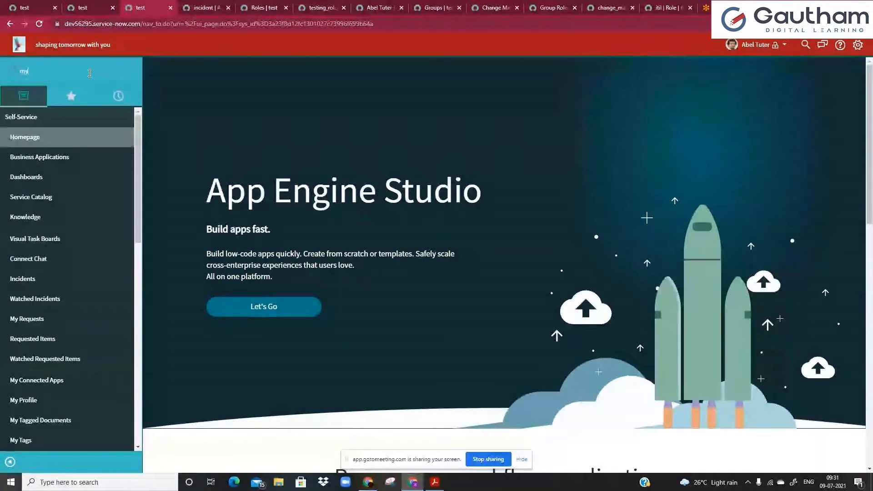
text(my cu)
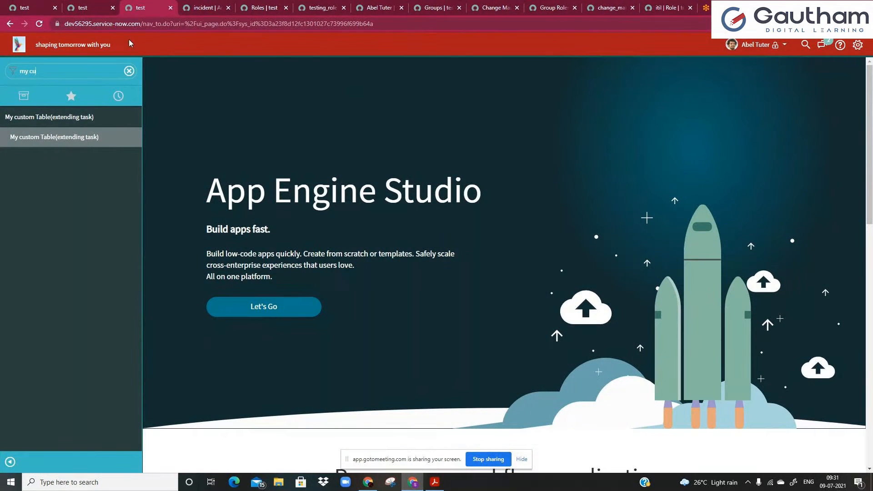
drag(143, 26, 499, 11)
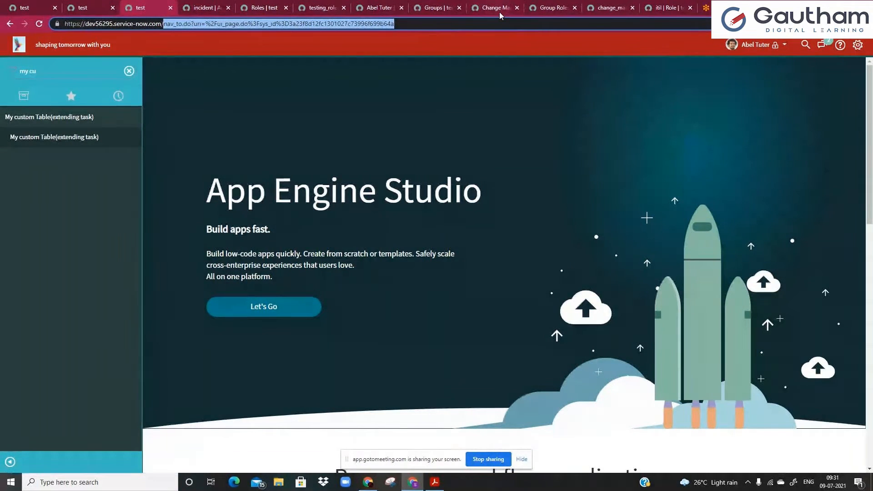
Go to login.do, sign in as admin, and return to the demo user's record with 31 roles.
text(lo)
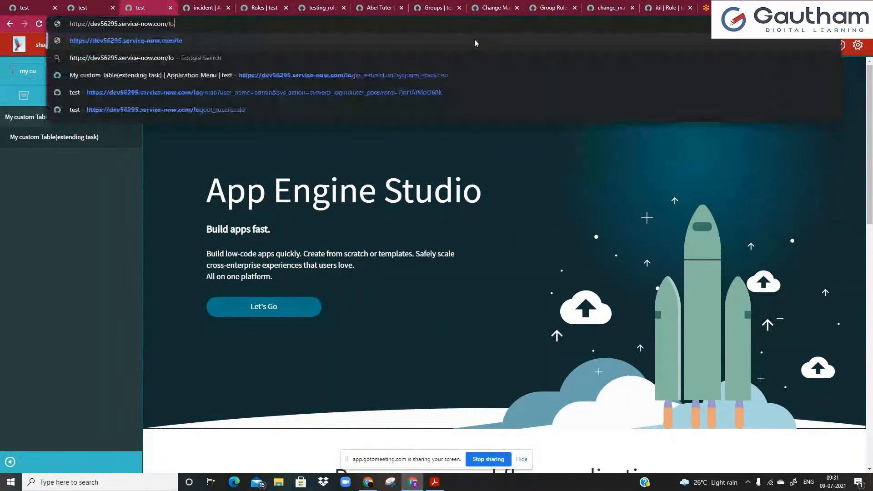
text(gin.do)
key(Return)
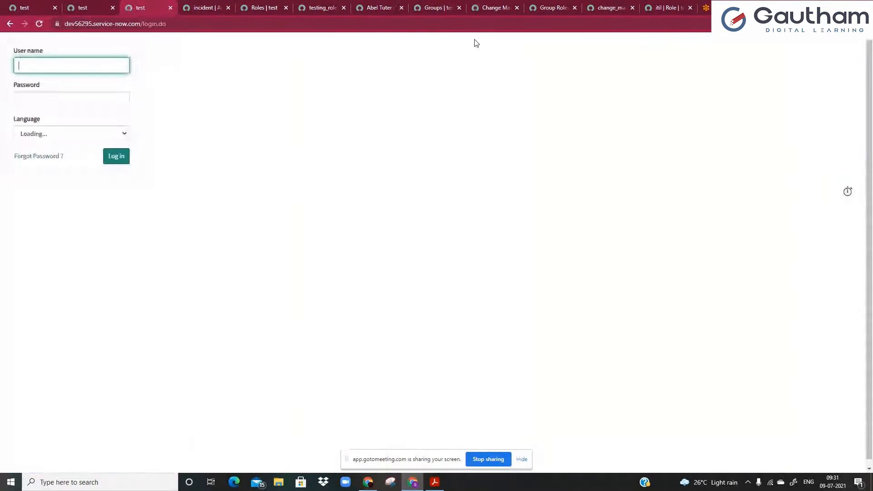
text(admin)
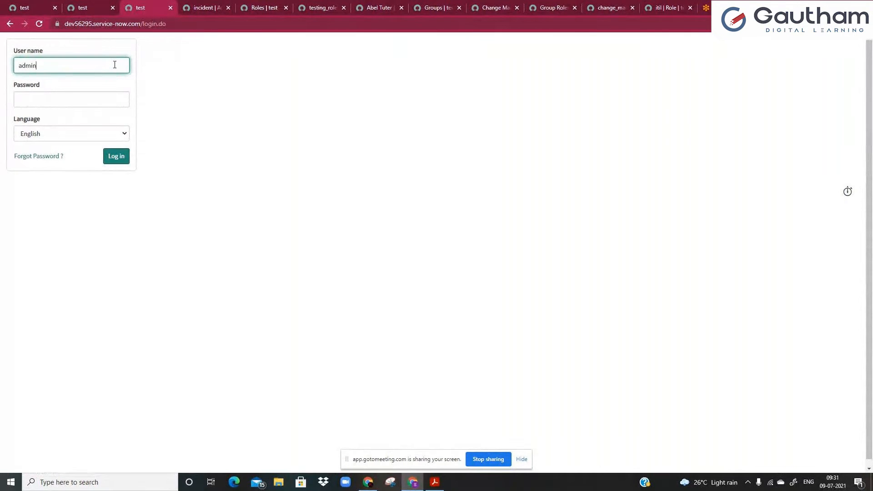
click(119, 100)
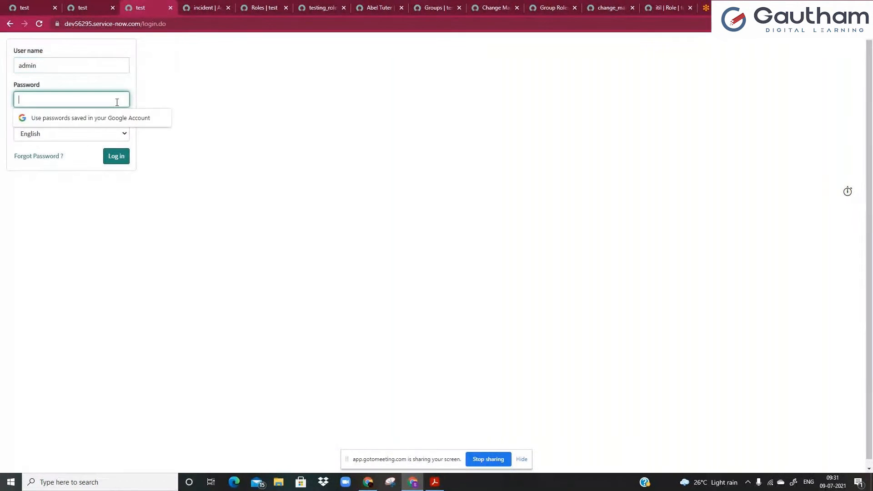
text(*******)
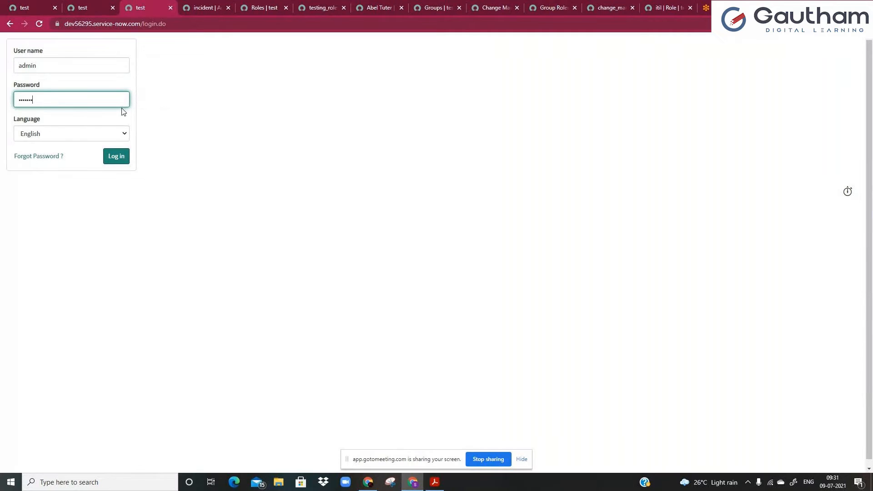
click(115, 157)
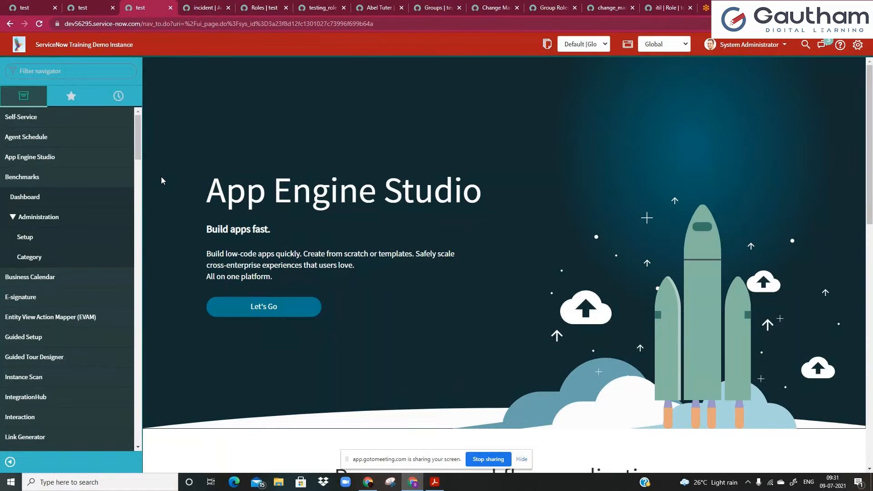
click(379, 3)
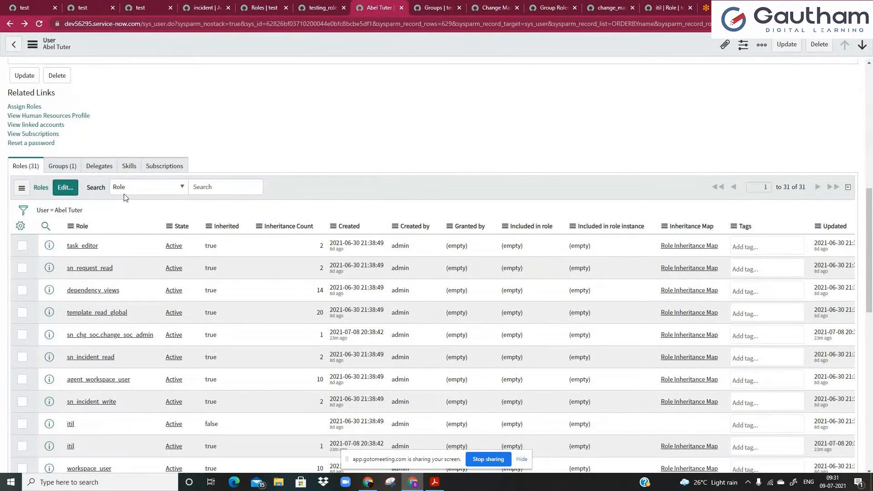
Open the Change Management group record and show its Group Members (7) list.
click(223, 190)
click(418, 10)
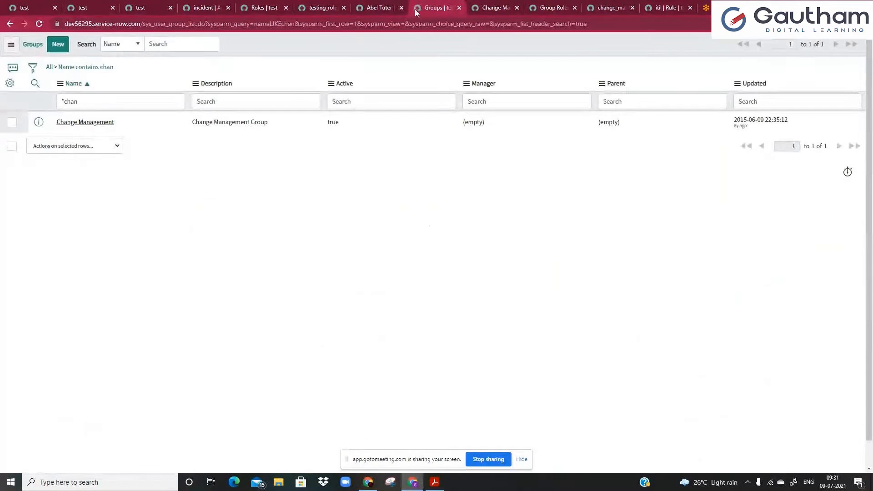
click(476, 6)
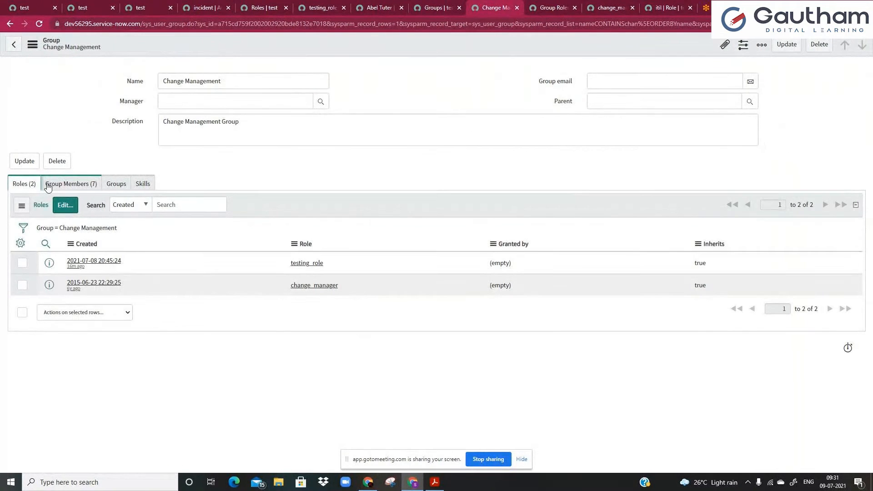
drag(176, 82, 224, 81)
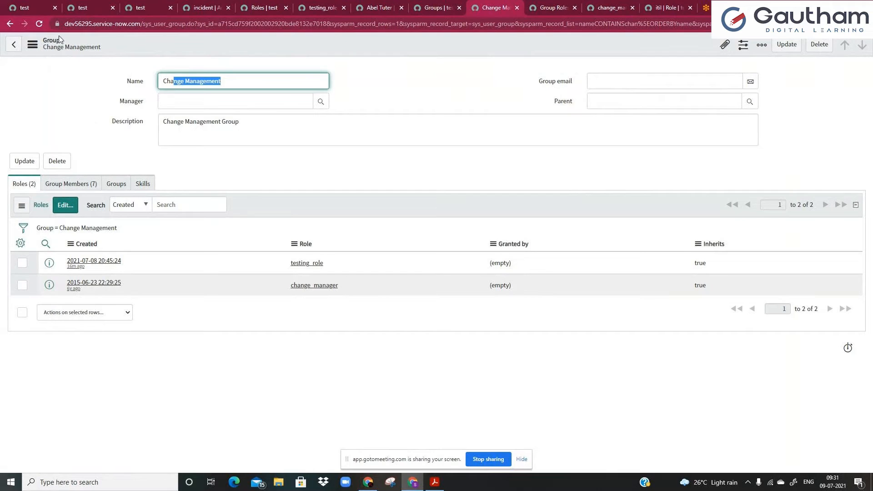
click(99, 187)
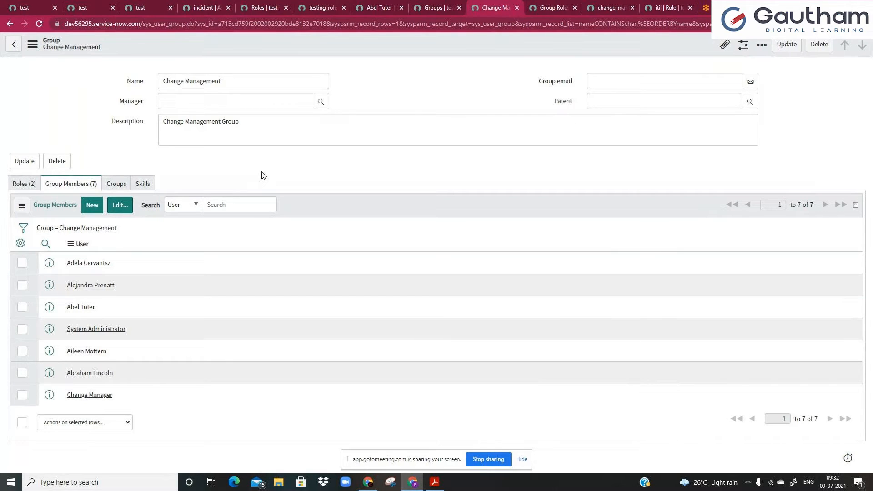
On the testing_role record, toggle Elevated privilege until it ends unchecked.
click(317, 4)
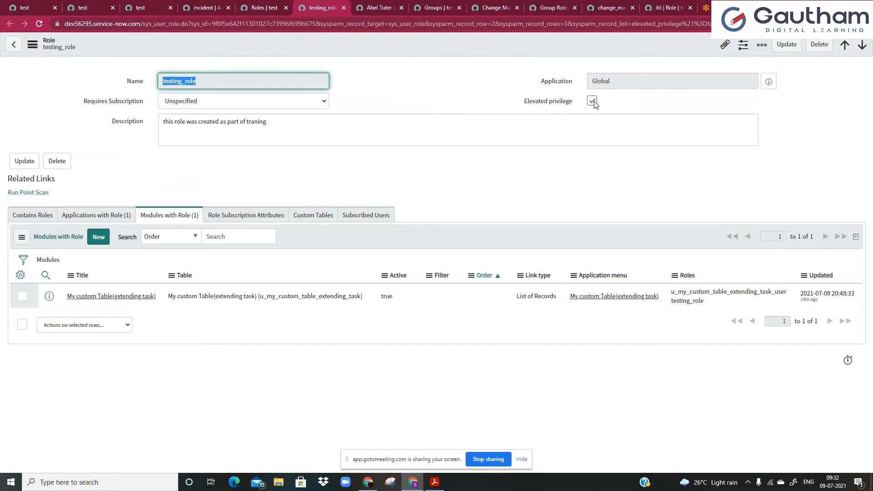
click(575, 122)
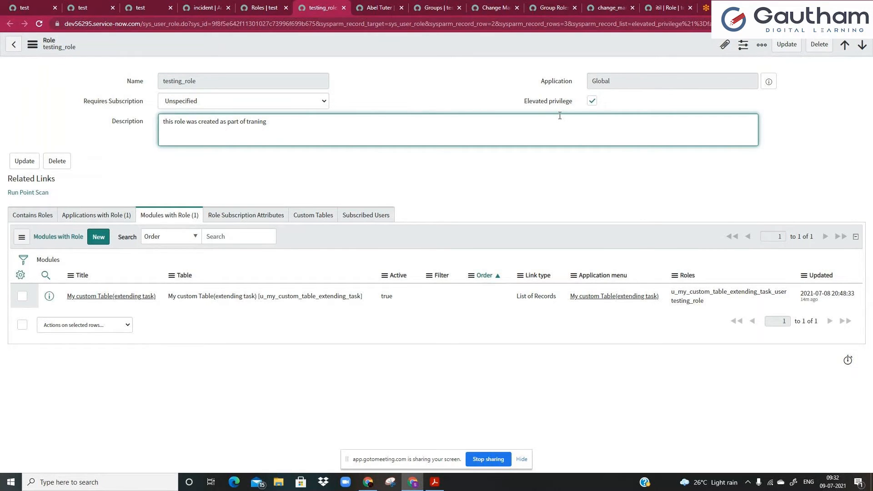
click(591, 100)
click(591, 134)
click(592, 101)
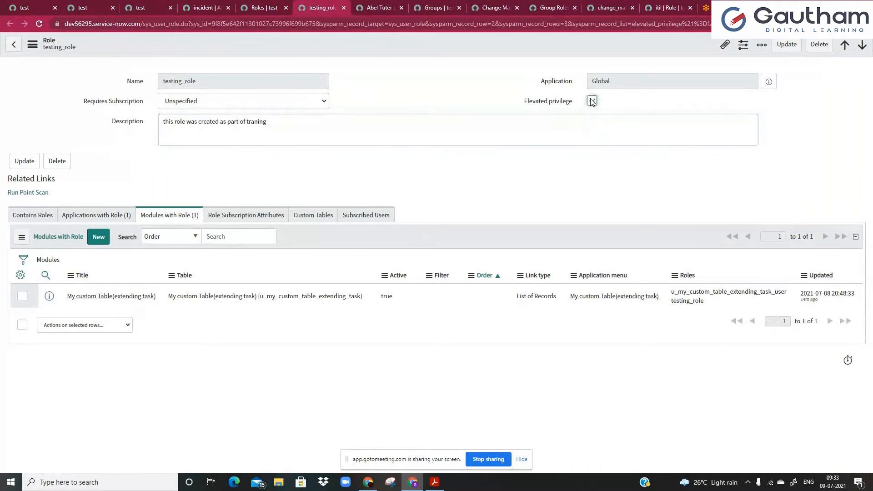
click(591, 101)
click(591, 124)
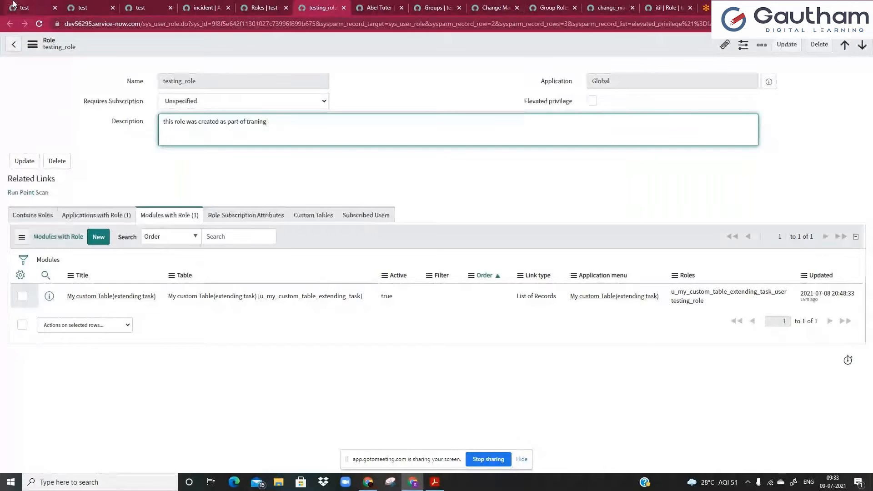
Close the duplicate test tab and filter the navigator on 'my cus'.
click(95, 5)
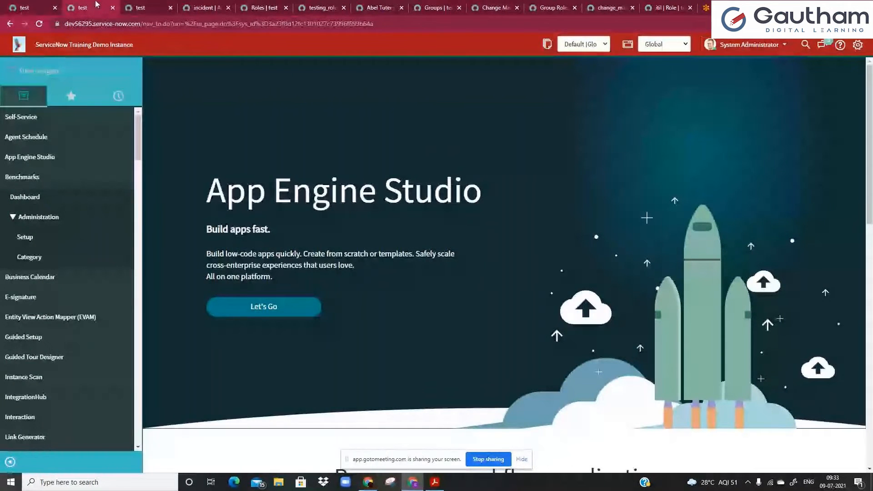
click(157, 8)
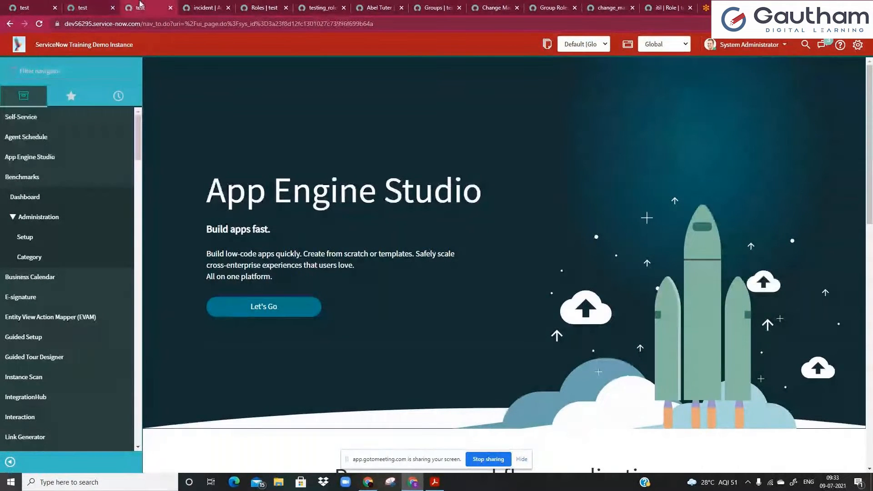
click(170, 8)
click(54, 9)
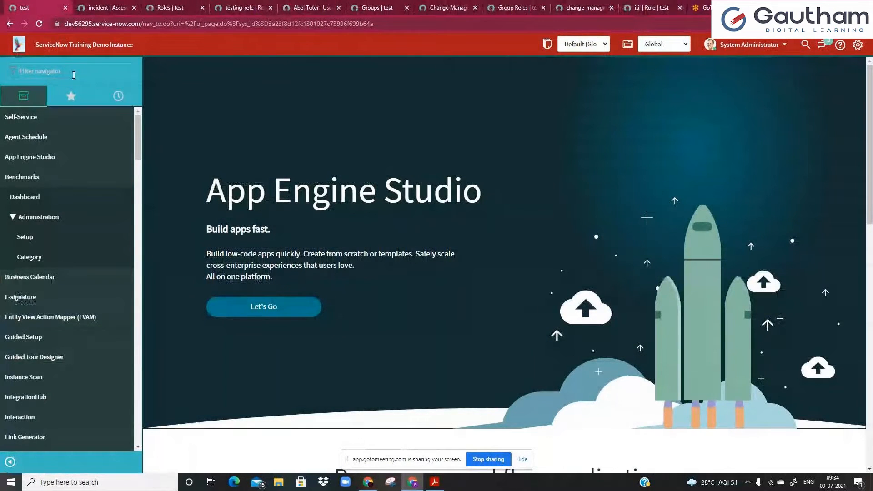
text(my c)
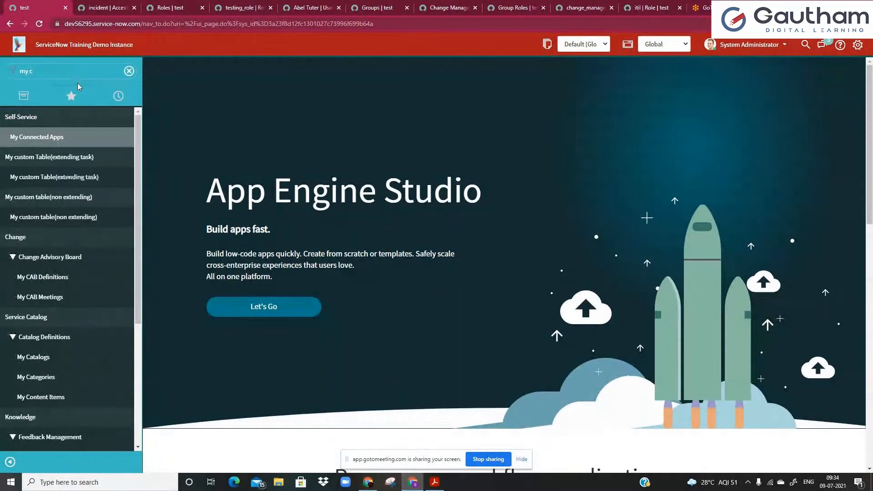
text(us)
key(ctrl+a)
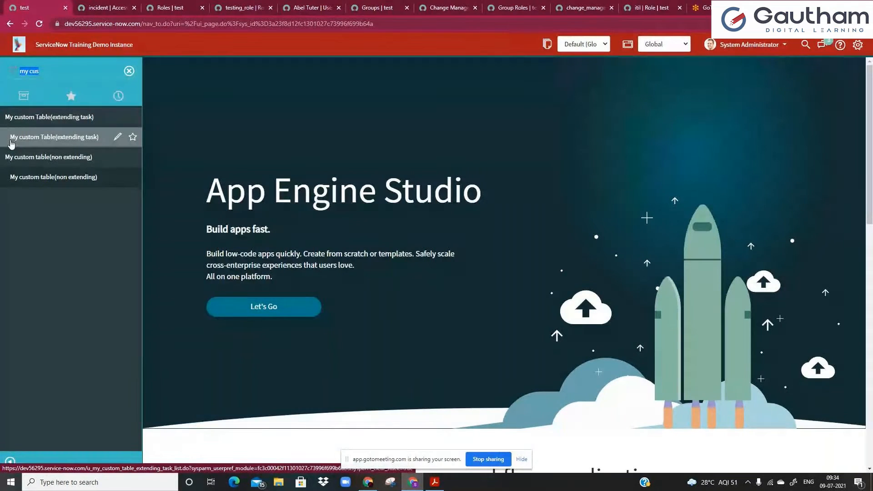
click(20, 119)
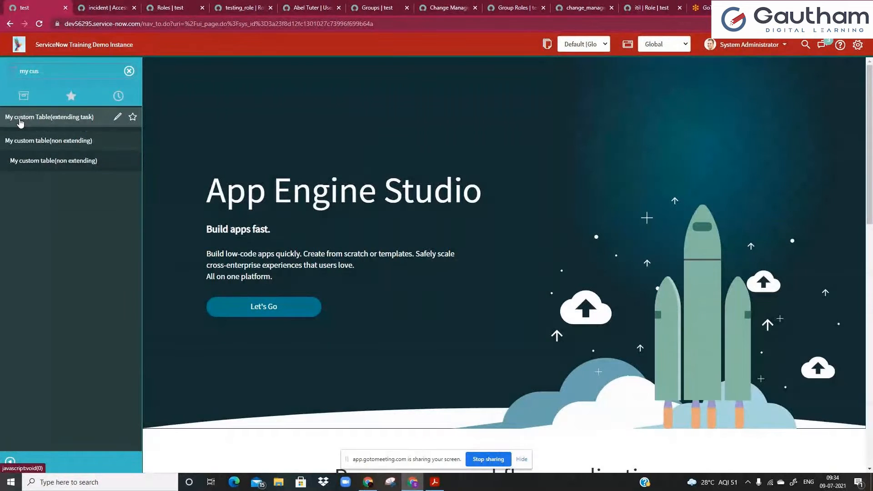
click(20, 119)
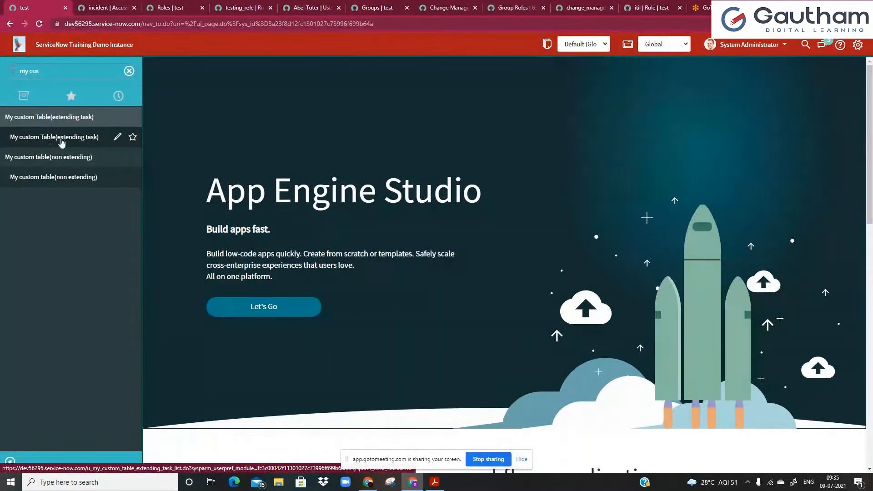
Retitle the extending-task module to 'My custom Table(Quick link to table)'.
click(118, 141)
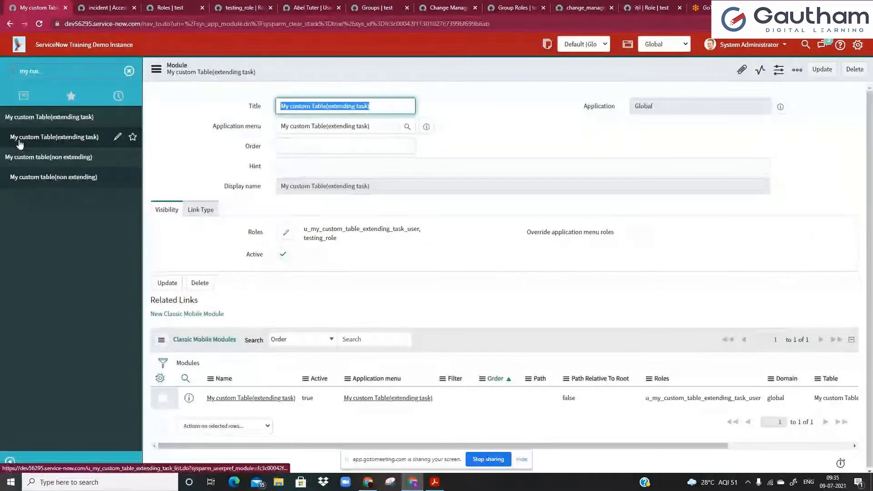
drag(292, 105, 326, 109)
click(382, 105)
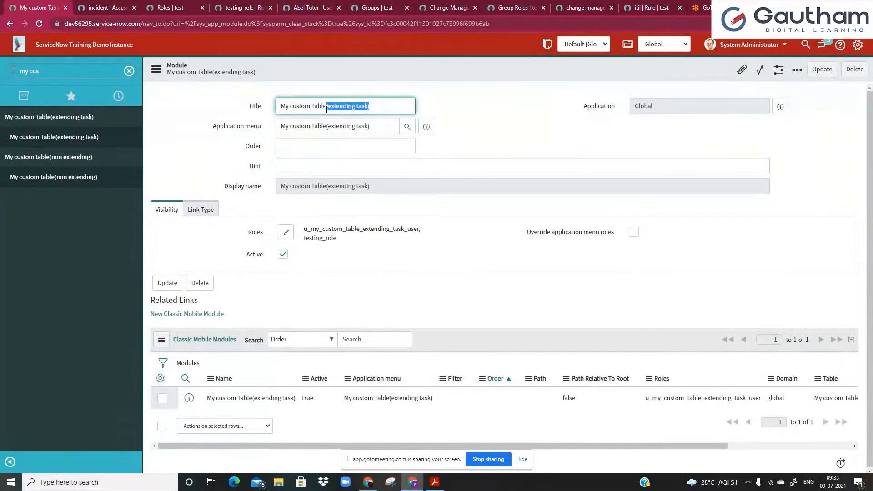
key(BackSpace)
text((Q)
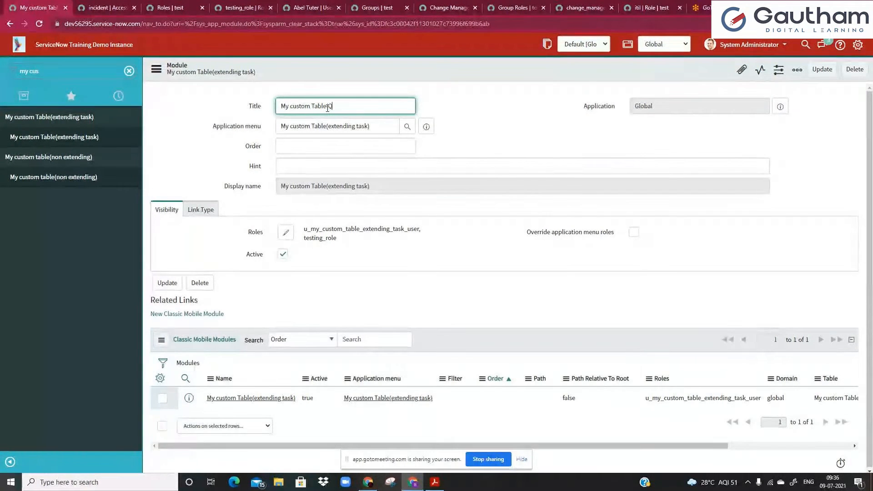
text(uick link to table)
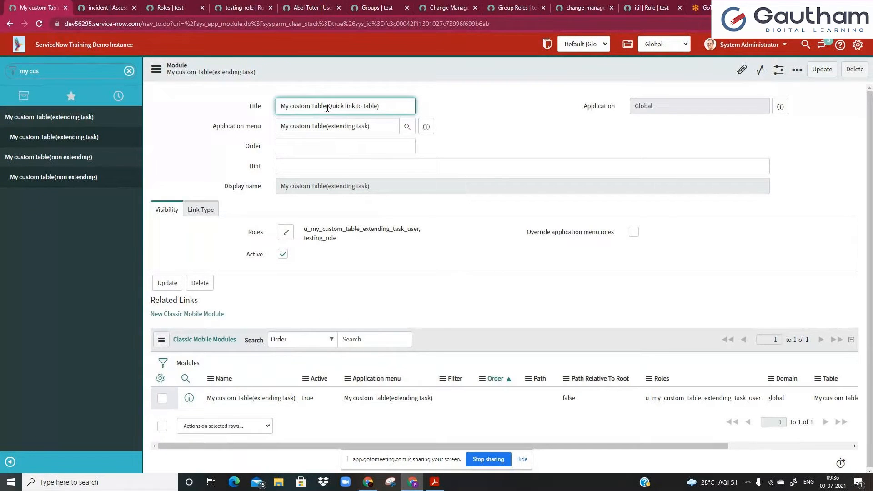
click(305, 106)
Review the module's application menu, hint and display name fields.
mouse_move(281, 126)
mouse_down()
mouse_move(374, 126)
mouse_move(279, 126)
mouse_up()
click(375, 126)
click(282, 126)
drag(213, 129, 269, 130)
click(302, 128)
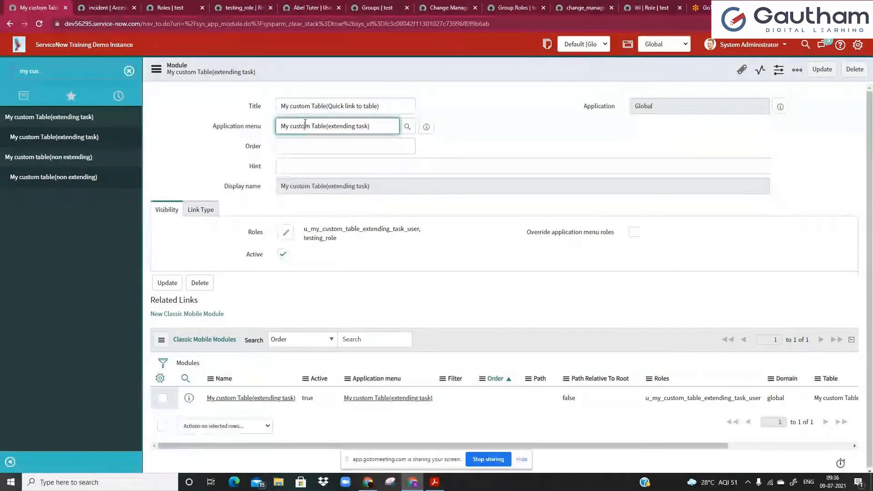
click(284, 166)
drag(277, 186, 364, 186)
click(365, 186)
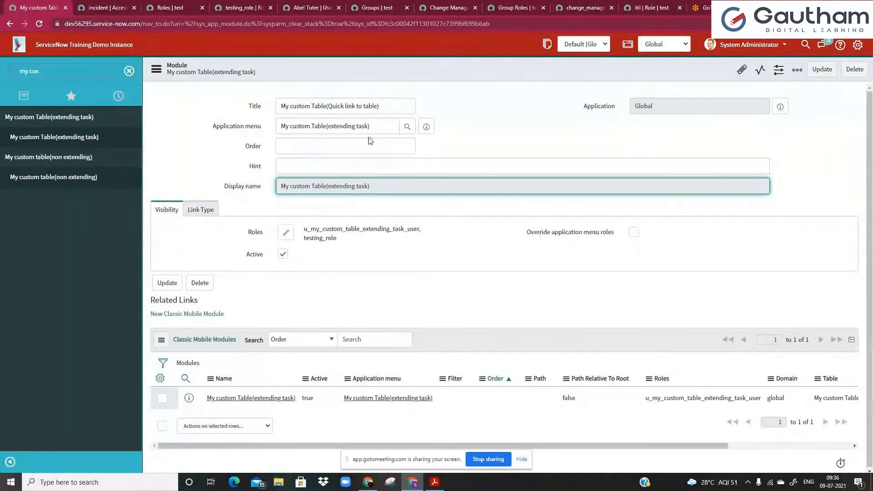
drag(278, 186, 369, 188)
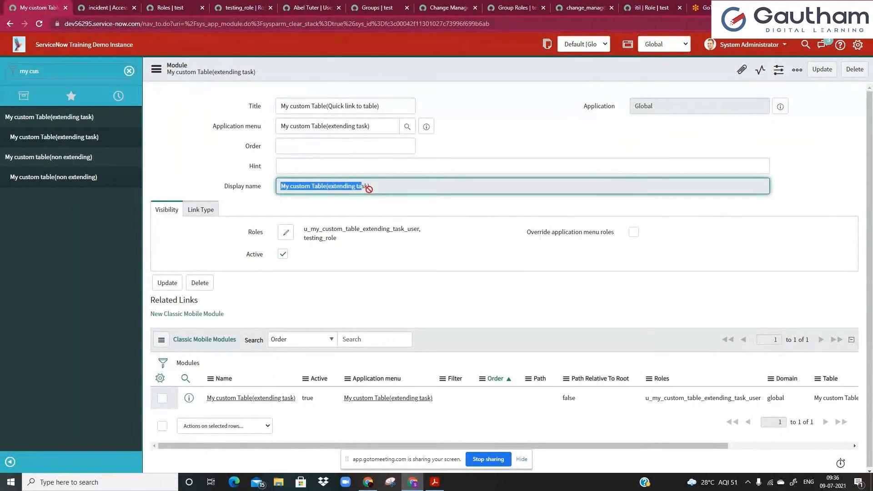
click(328, 106)
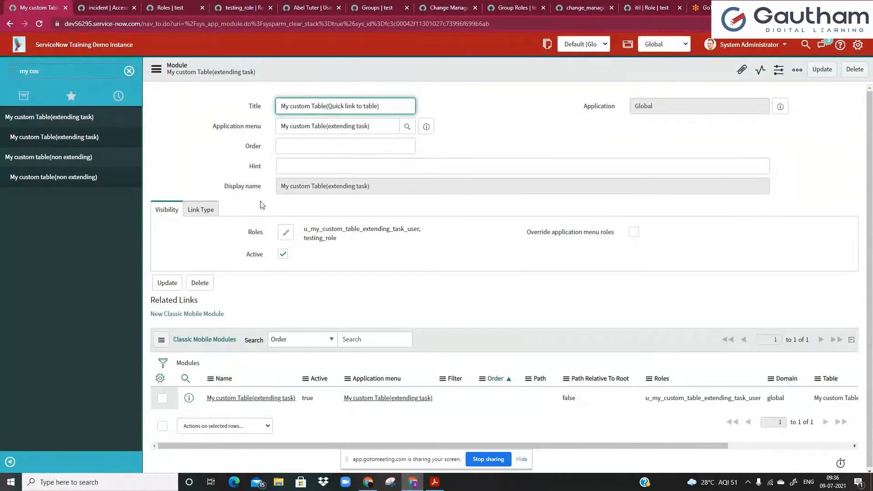
Check the module's allowed roles, including testing_role, then view its link type settings.
click(168, 210)
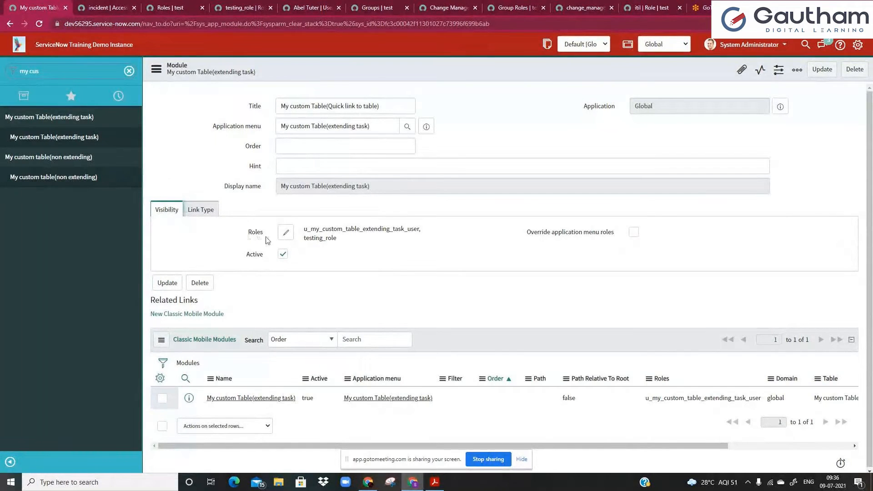
drag(304, 229, 419, 230)
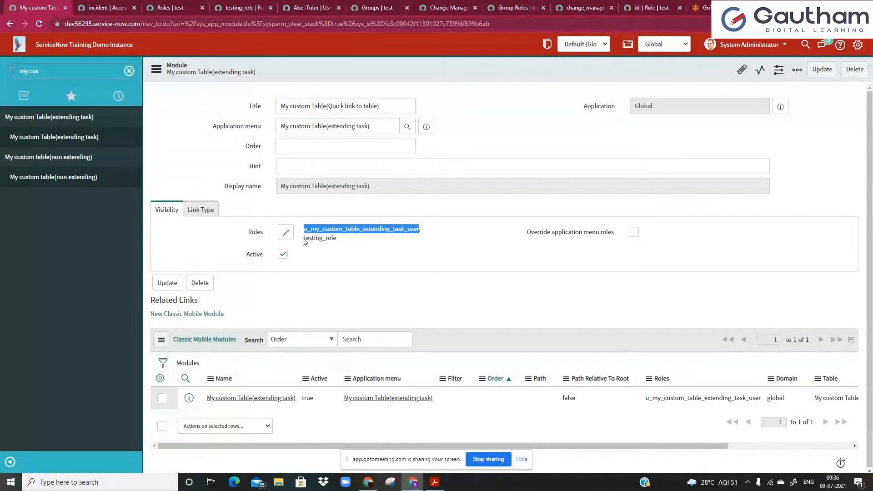
drag(305, 240, 341, 242)
click(345, 247)
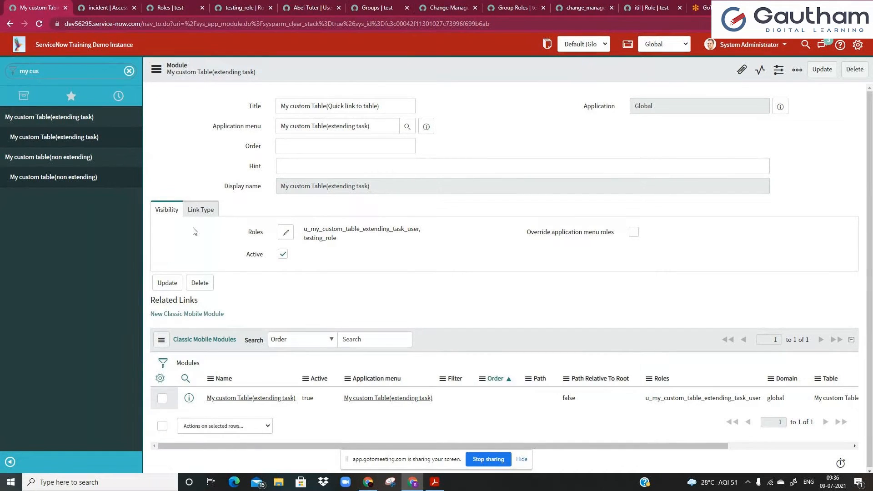
click(191, 210)
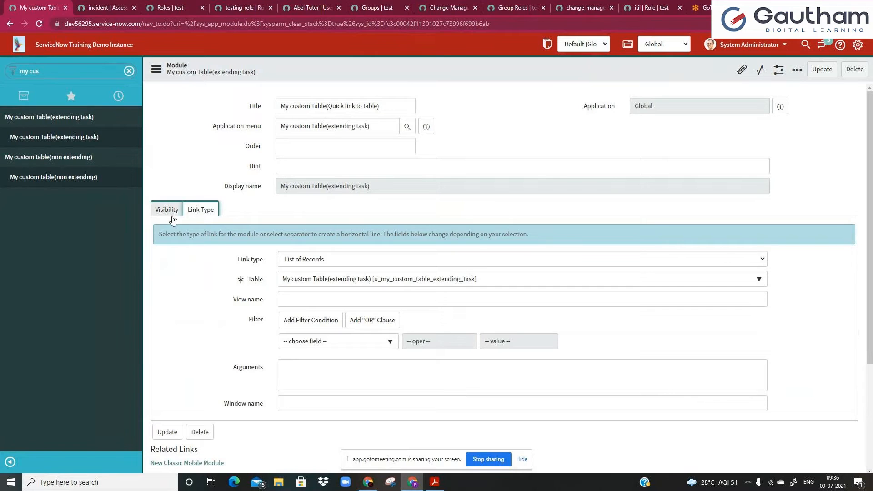
Set the link type to URL (from Arguments:) with arguments '/google.com'.
click(289, 262)
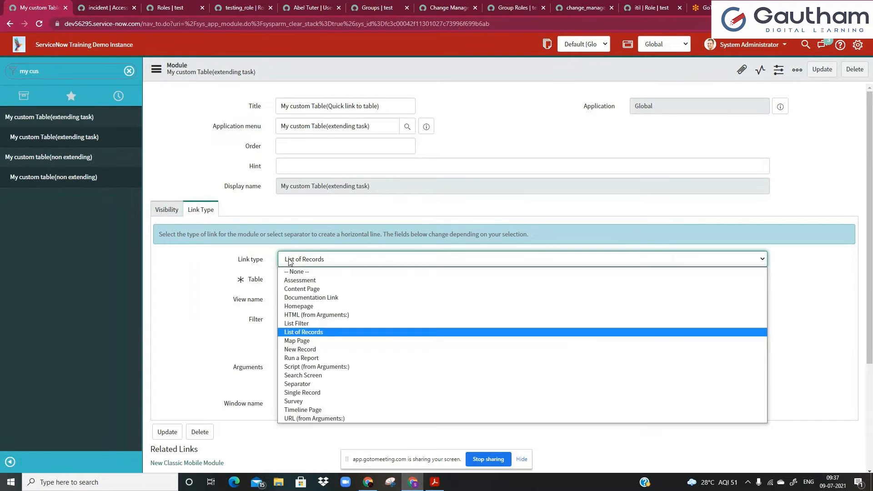
click(314, 419)
click(301, 300)
text(/)
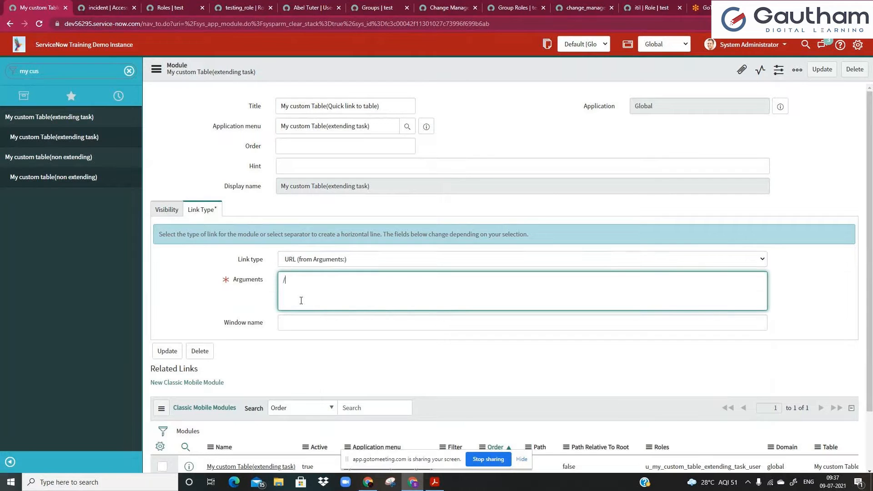
text(google.com)
Prefix the Arguments with the copied instance domain, then undo the module edits.
drag(69, 26, 162, 25)
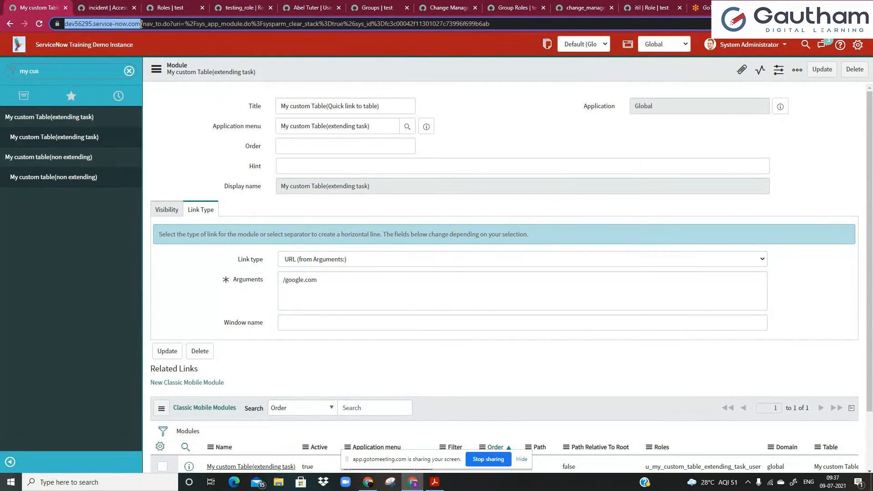
key(ctrl+c)
click(283, 280)
key(ctrl+v)
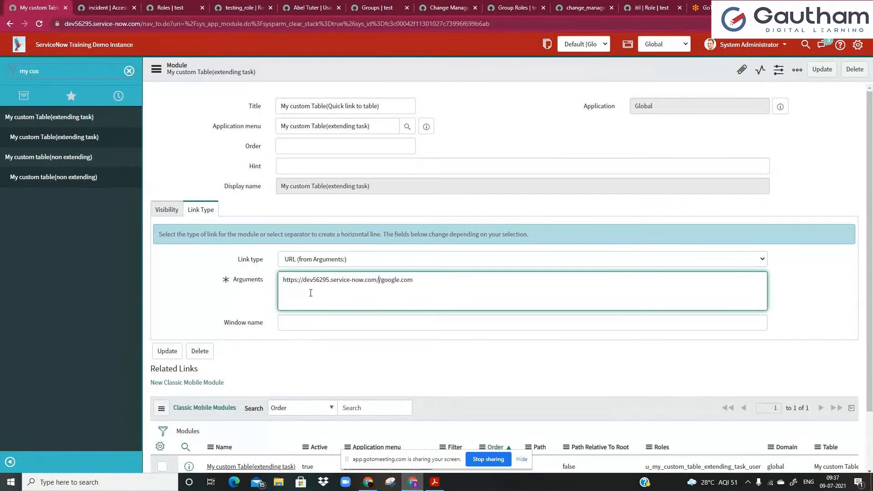
key(Delete)
double_click(404, 280)
key(ctrl+a)
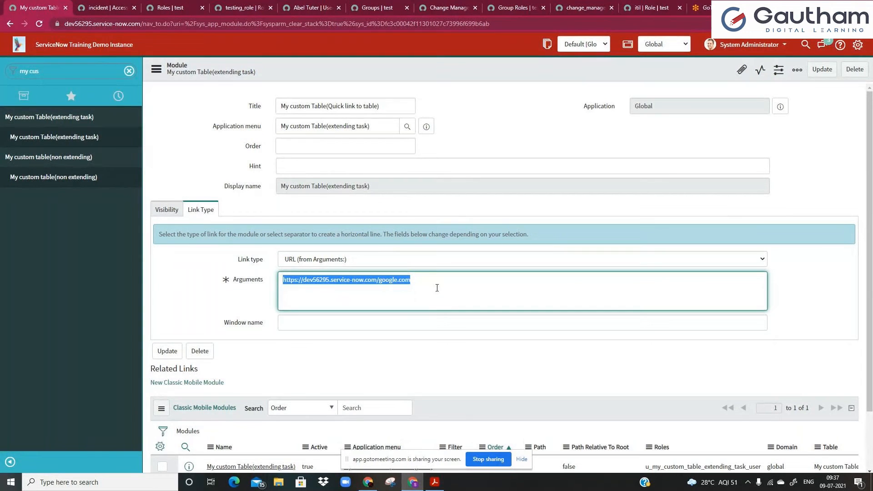
key(ctrl+z)
key(ctrl+z)
key(ctrl+z)
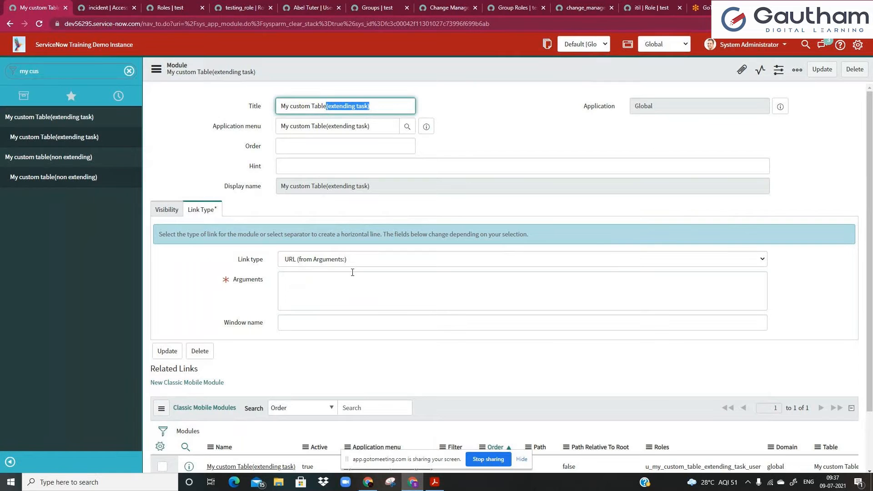
Try Assessment with Change Request Satisfaction Survey, then settle on Content Page link type.
click(344, 262)
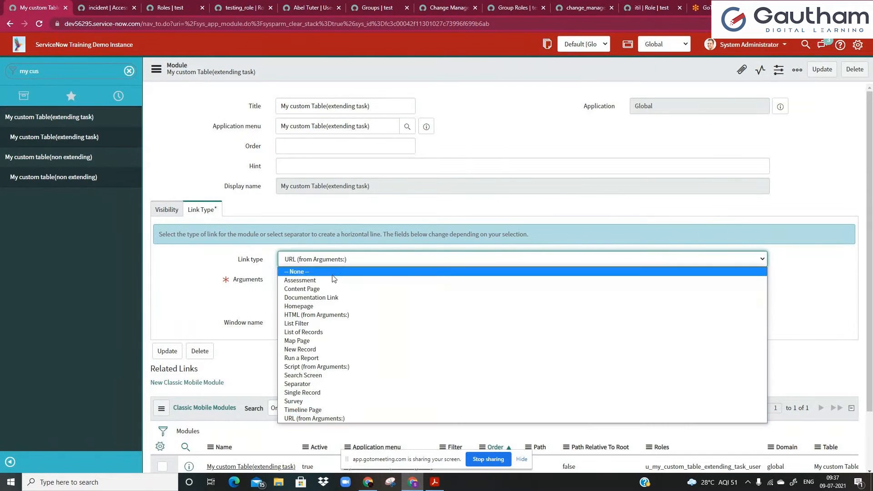
click(335, 281)
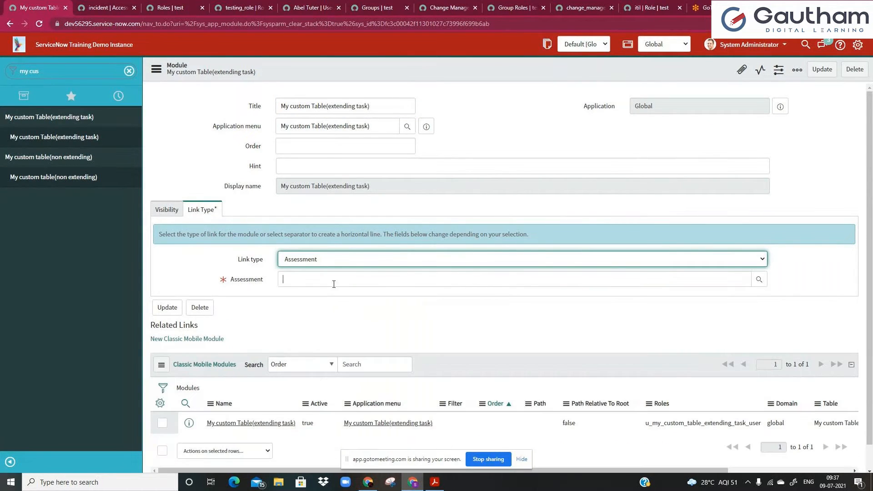
click(334, 284)
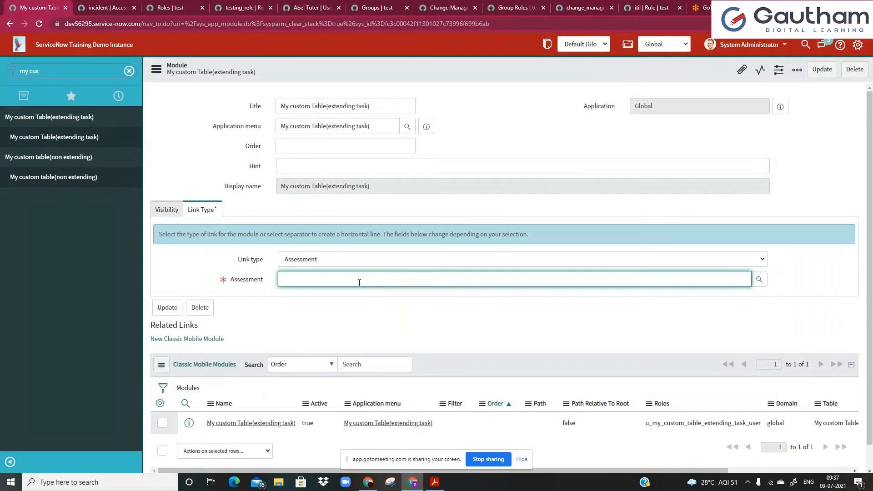
click(759, 279)
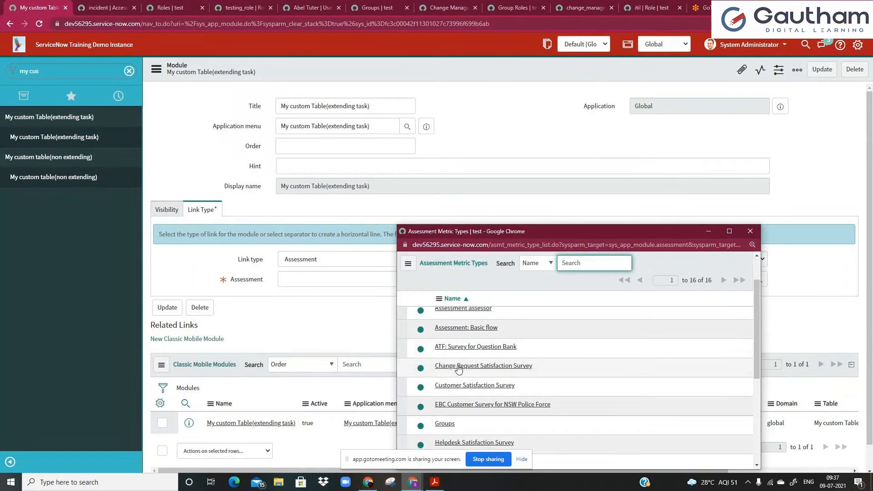
click(458, 369)
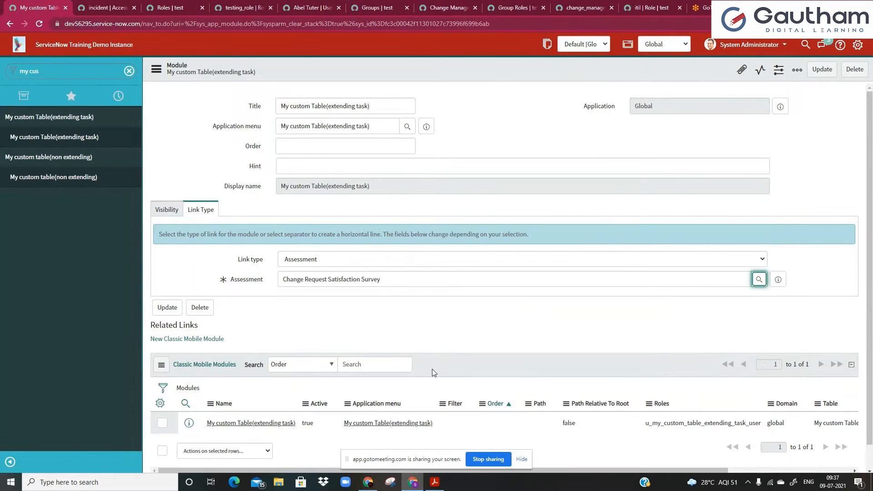
click(354, 263)
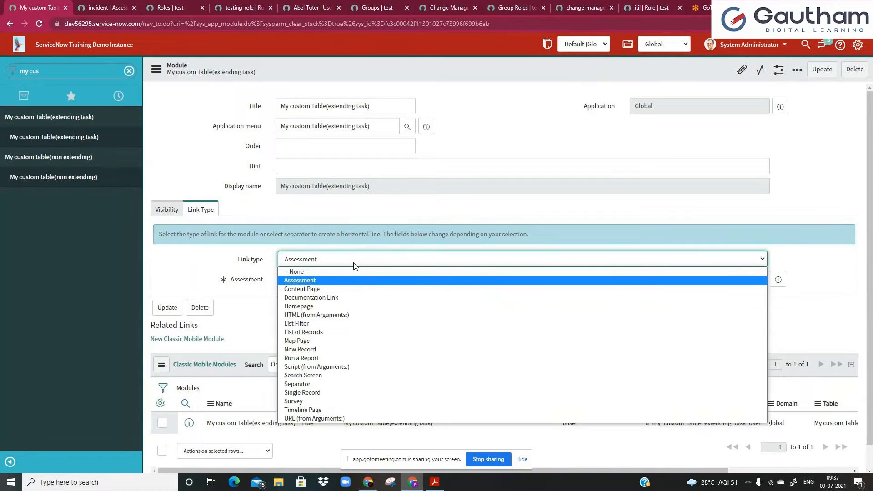
click(354, 290)
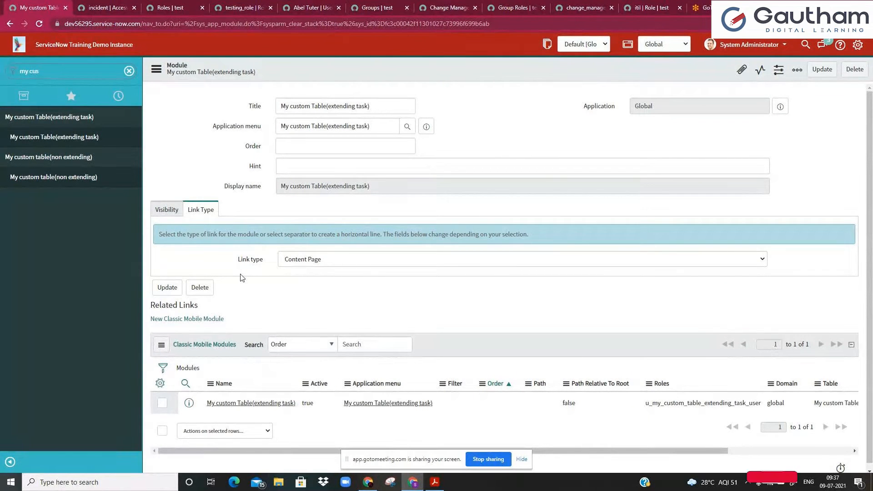
Select HTML (from Arguments:) link type, entering then clearing '_blank' in Window name.
click(317, 261)
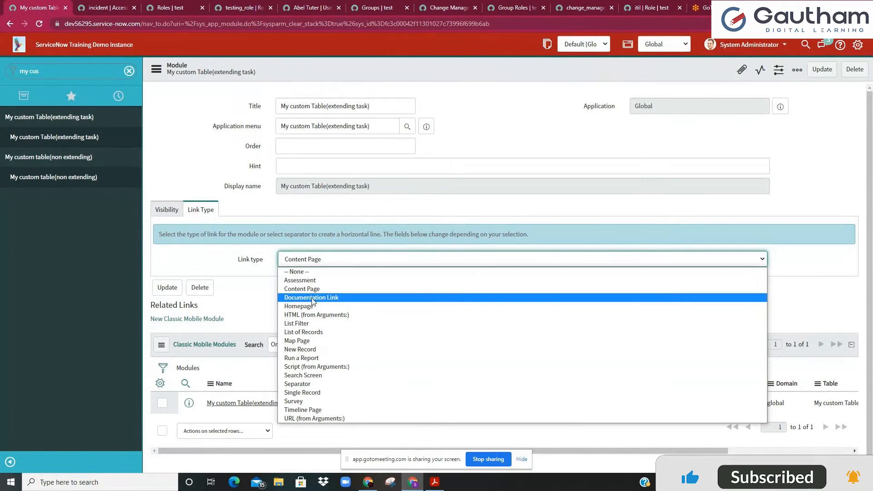
click(319, 315)
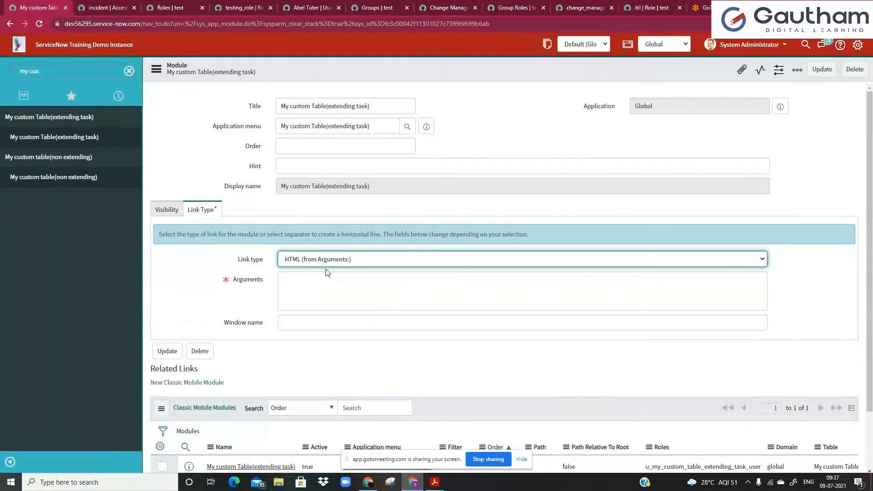
click(309, 321)
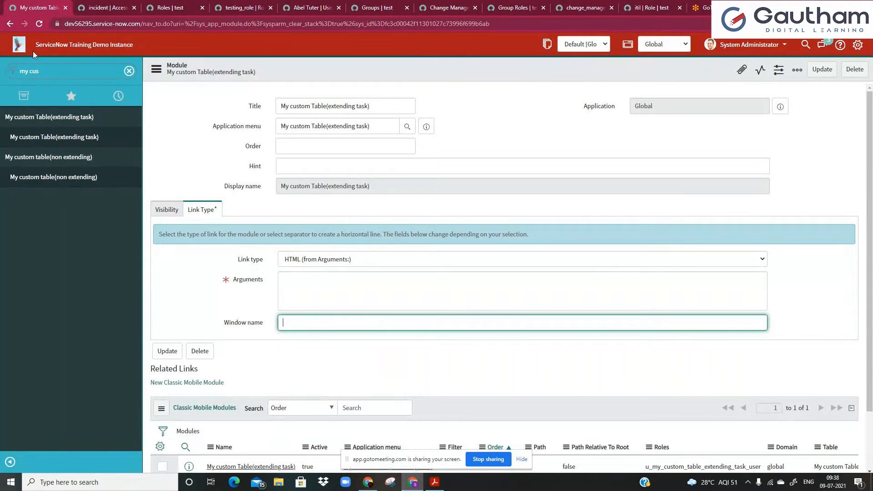
text(_blank)
key(ctrl+a)
key(BackSpace)
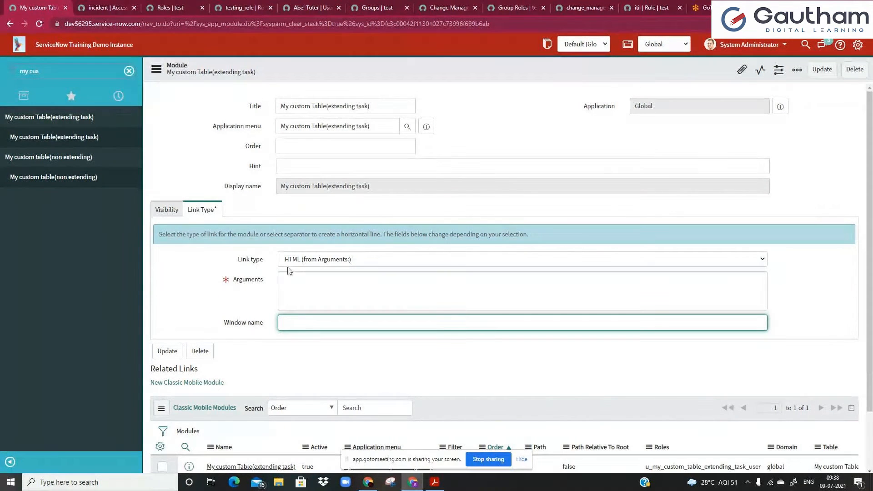
Try the List Filter link type, browsing its filter fields and tables without choosing.
click(298, 258)
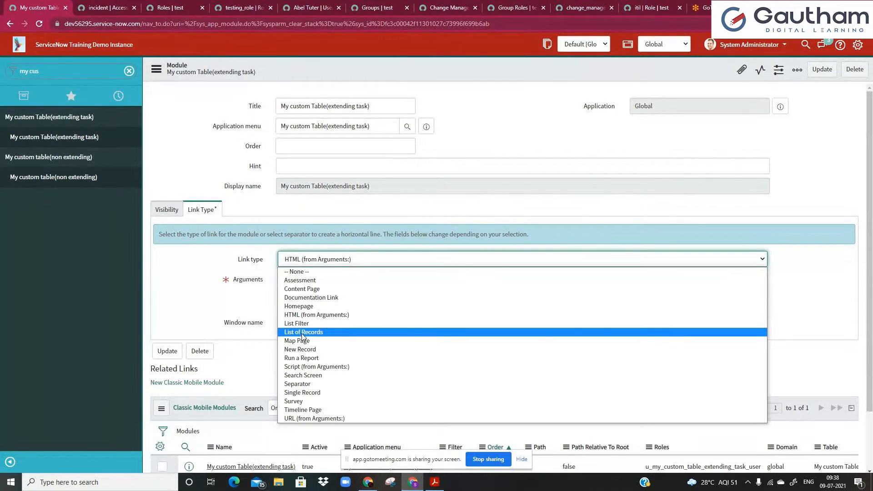
click(308, 323)
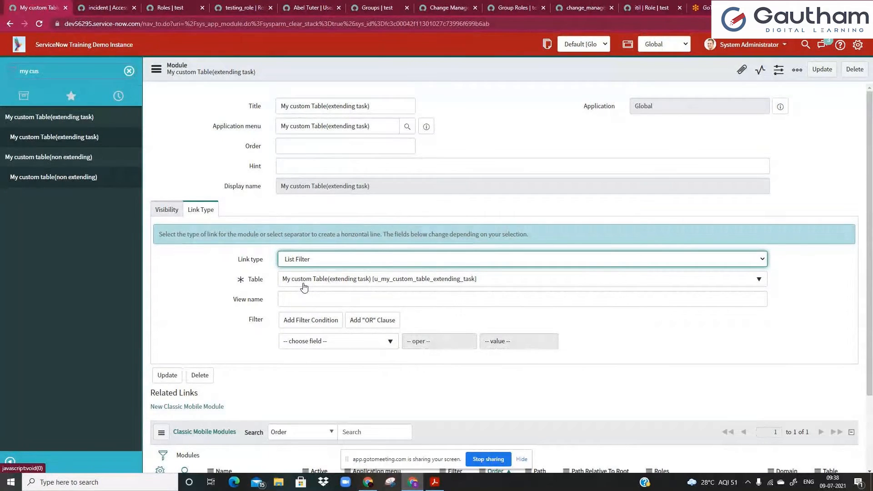
click(308, 300)
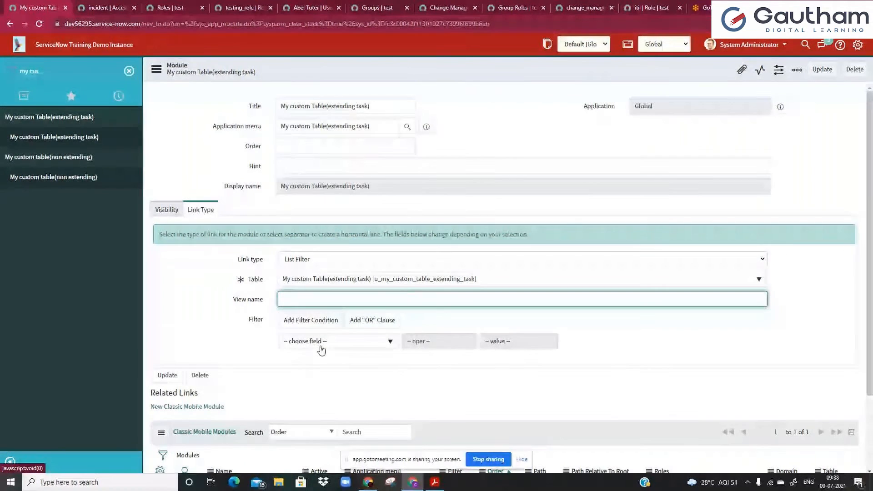
click(321, 346)
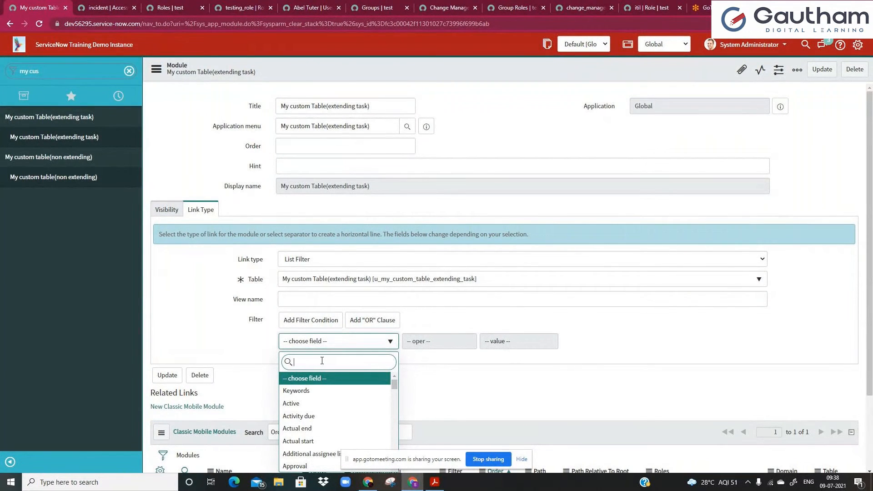
click(263, 363)
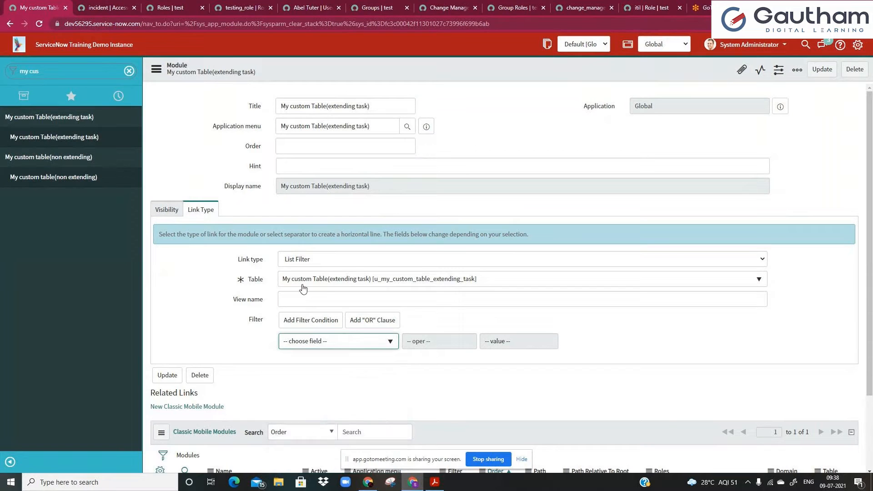
click(331, 285)
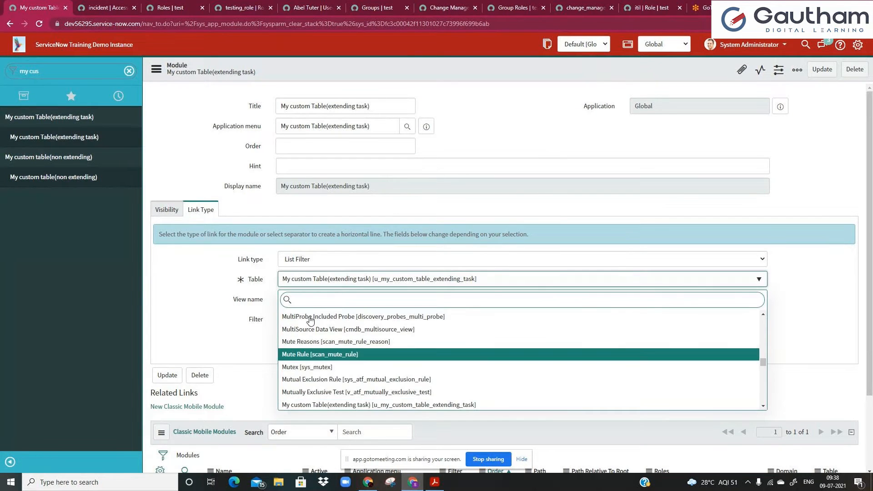
click(294, 259)
Switch the link type back to List of Records and check its empty fields.
click(294, 259)
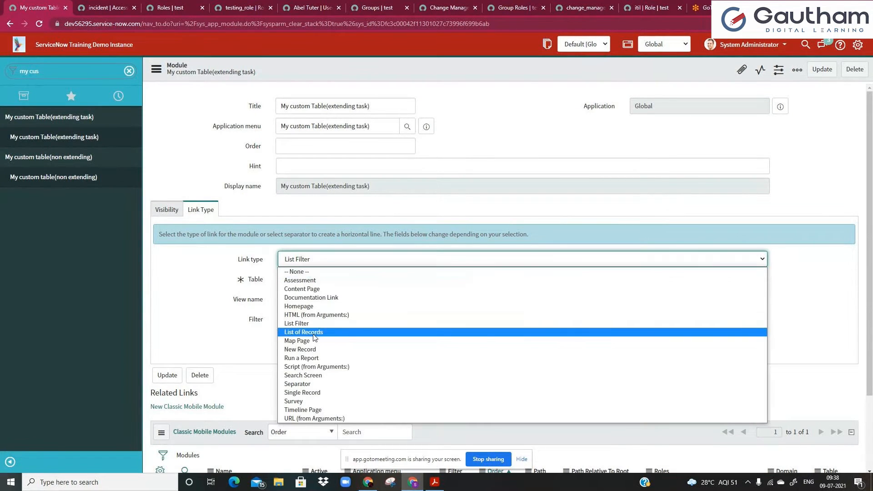
click(313, 332)
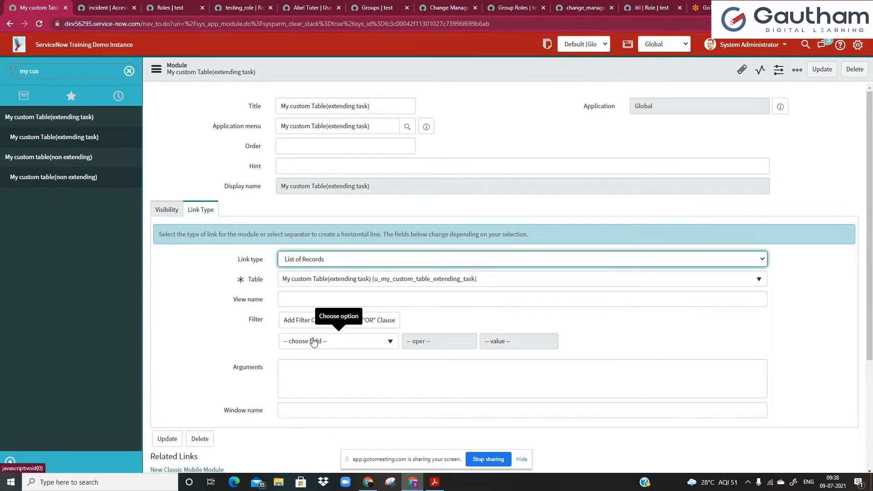
click(294, 366)
click(295, 416)
click(294, 393)
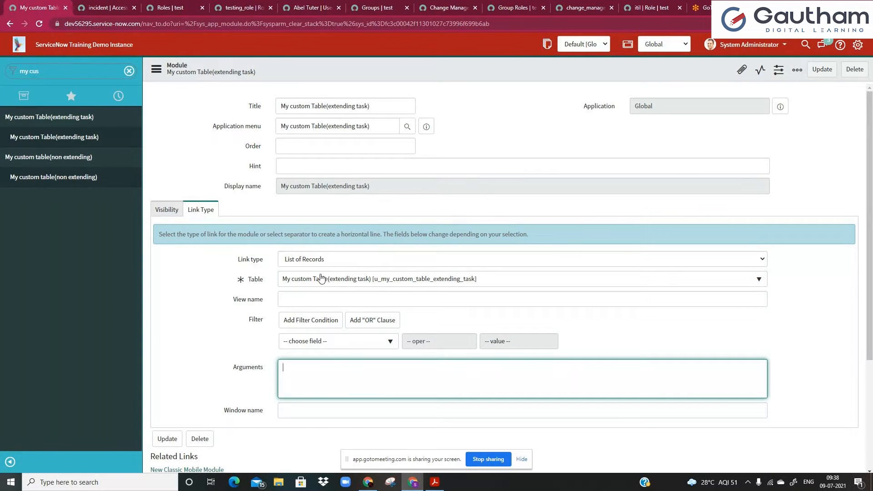
click(323, 300)
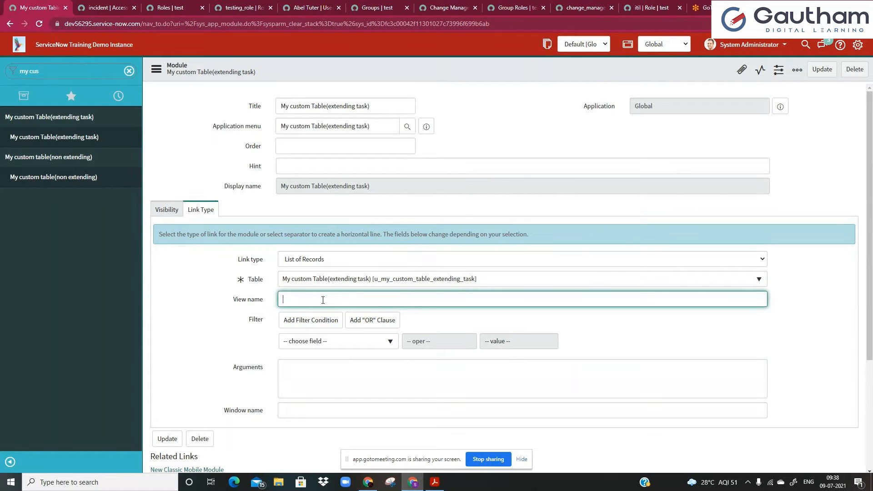
Load the incident list by replacing the address path with incident_list.do.
click(107, 8)
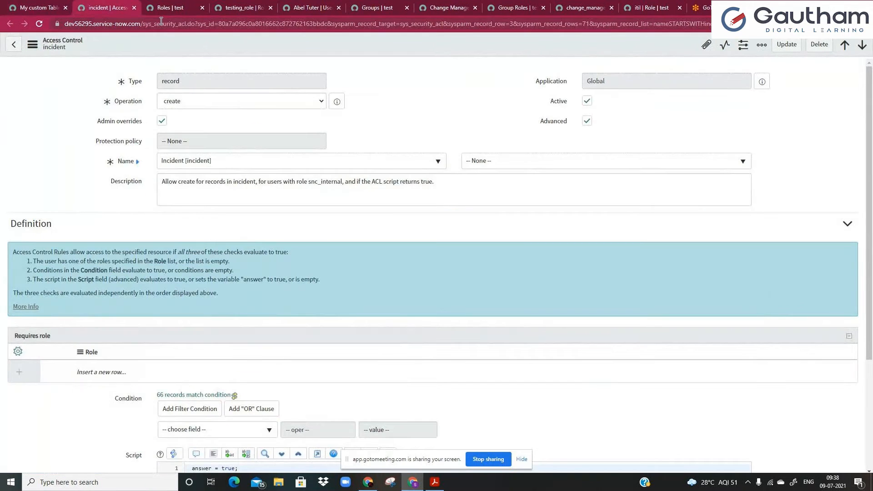
drag(144, 24, 184, 25)
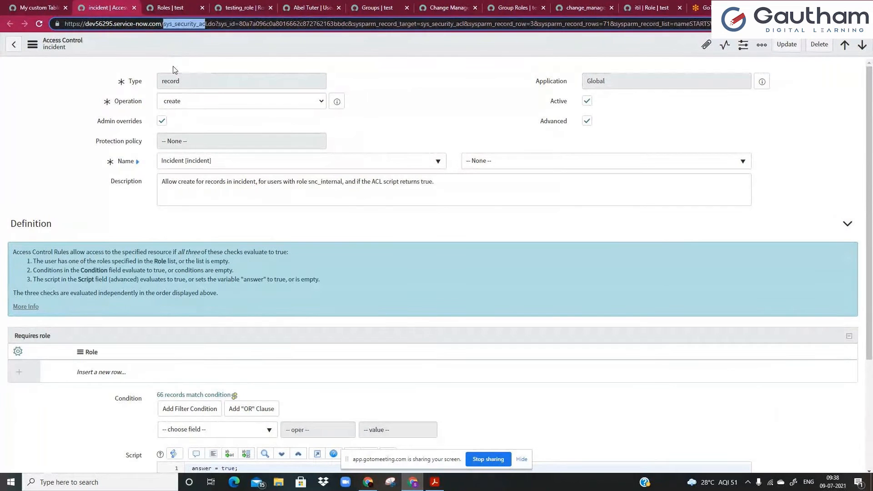
key(shift+End)
key(BackSpace)
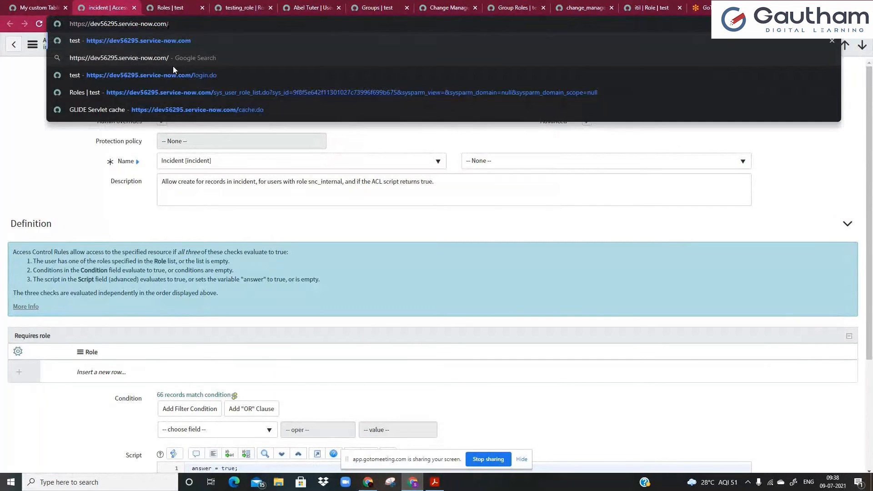
text(incident_li)
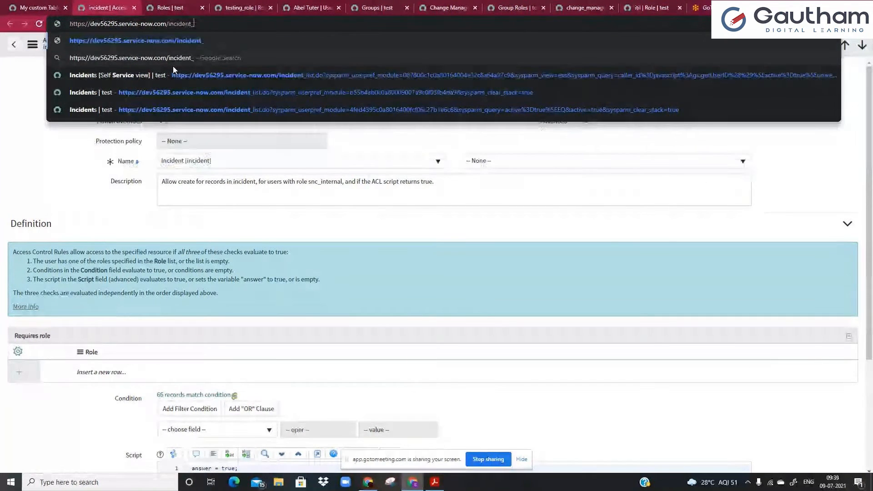
text(st.do)
key(Return)
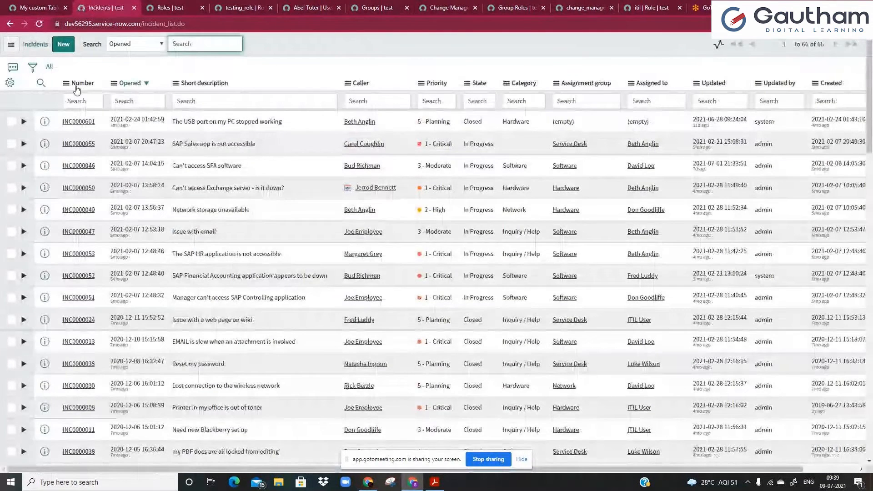
Open INC0000601 in a new tab, switch to Self Service view, and enter 'bv' in Instructions.
middle_click(72, 122)
click(156, 6)
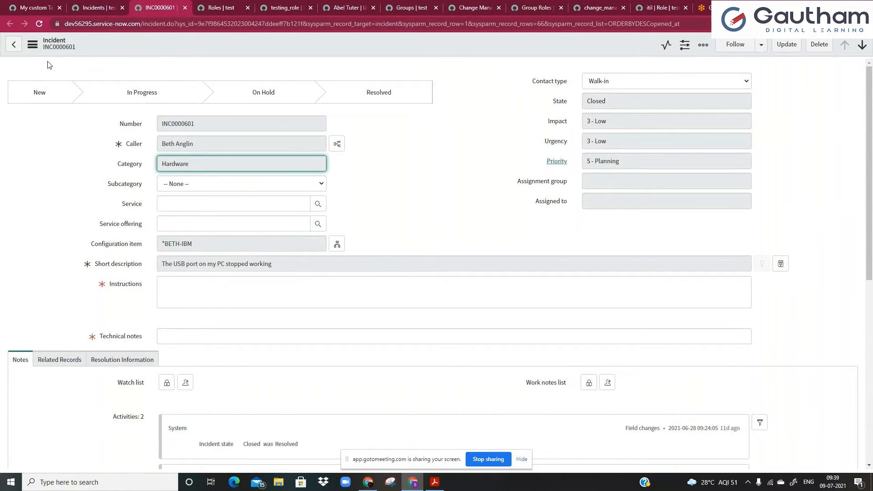
click(32, 44)
mouse_move(67, 171)
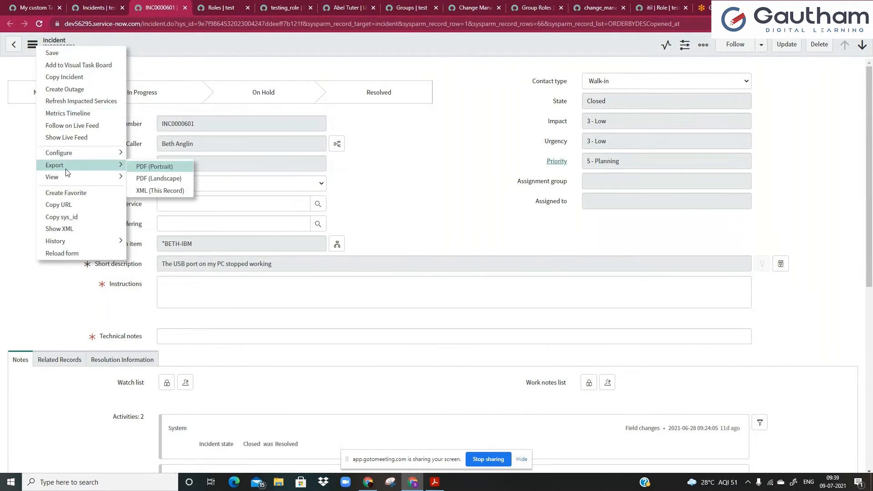
mouse_move(105, 177)
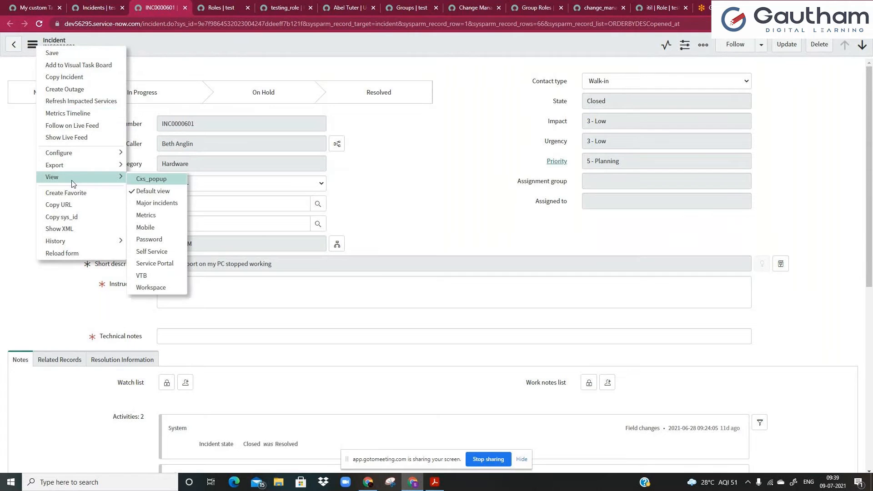
click(154, 252)
text(bv)
key(Tab)
Enter 'gb' in Technical notes, reselect Self Service view, and leave without saving.
text(gb)
click(33, 46)
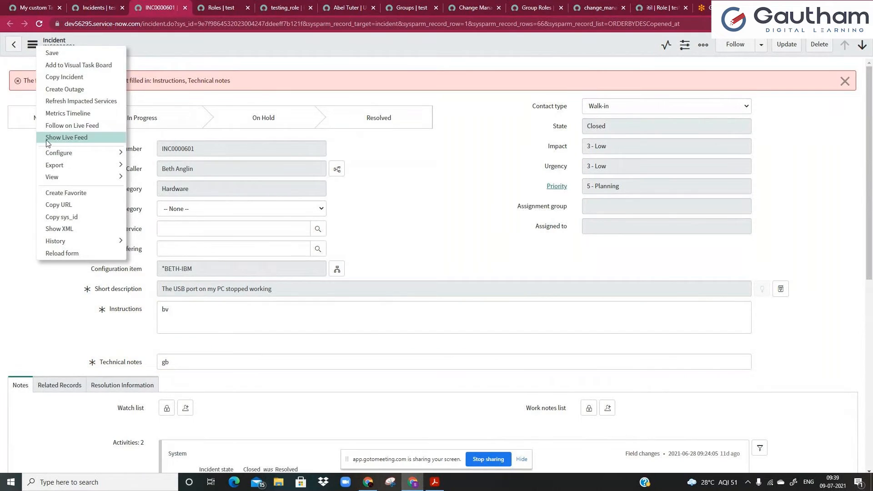
mouse_move(105, 177)
click(155, 251)
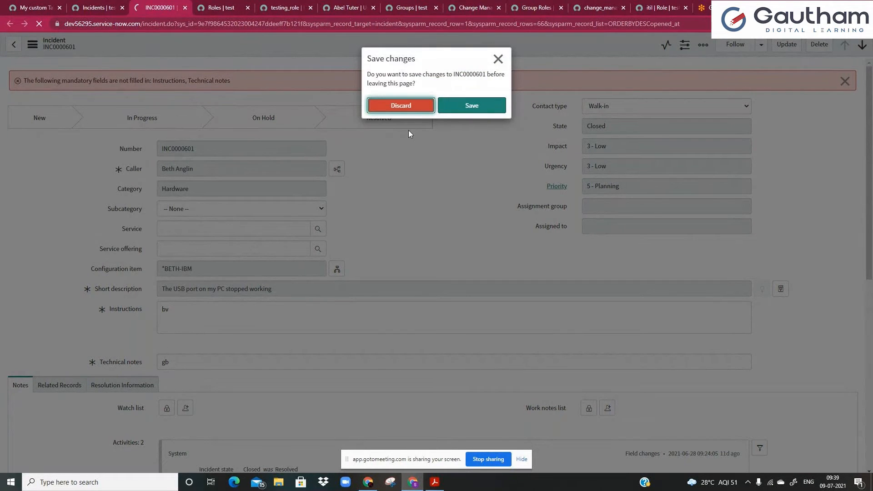
click(400, 106)
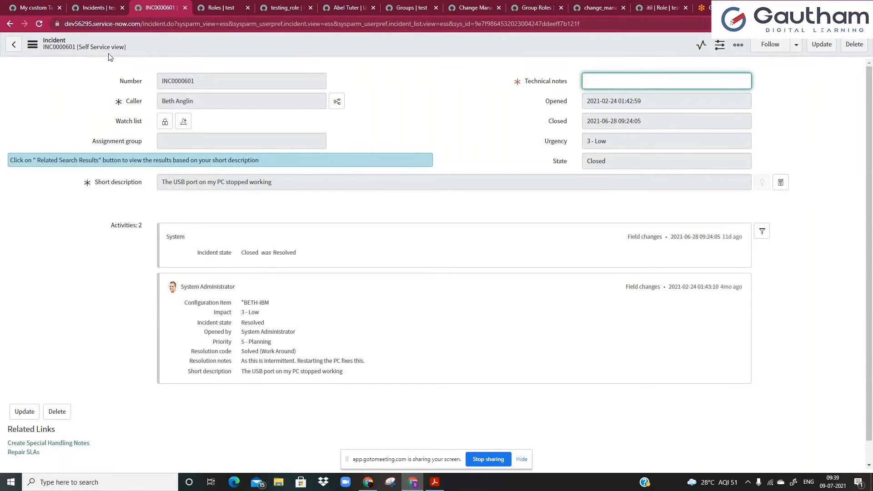
Show the incident list in Self Service view and paste its view name 'ess' into View name.
click(90, 7)
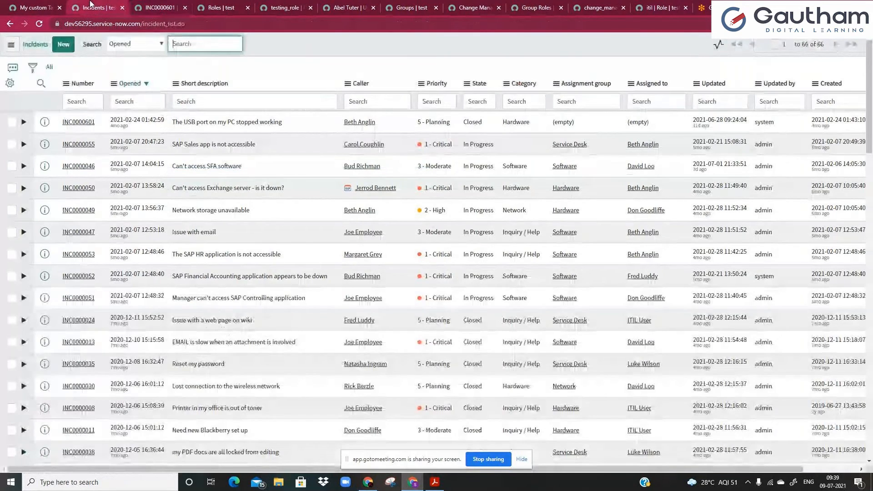
click(10, 46)
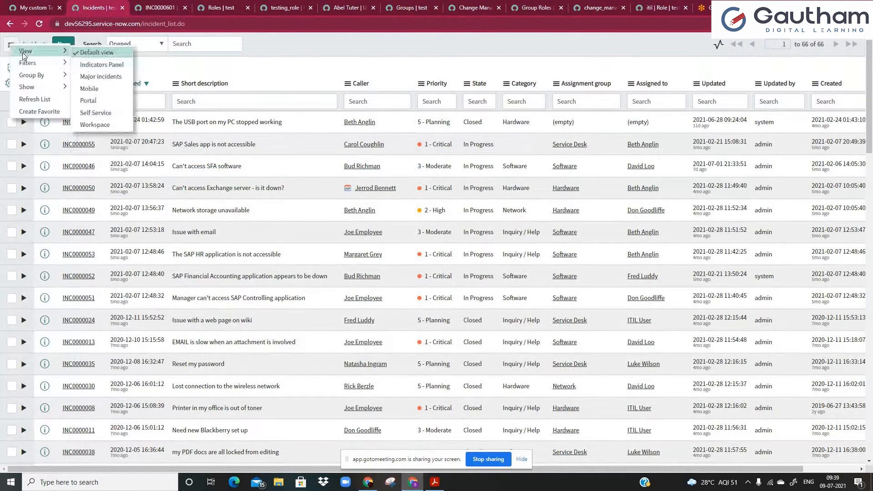
click(95, 112)
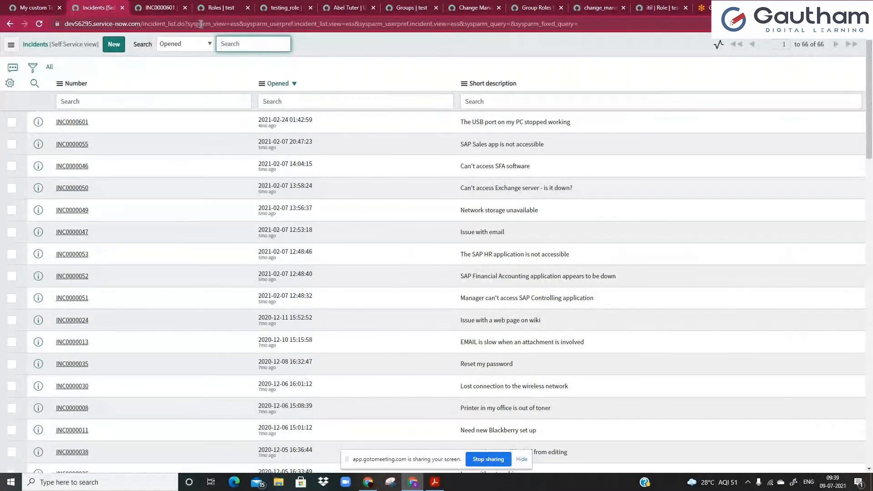
double_click(227, 25)
double_click(255, 25)
key(ctrl+c)
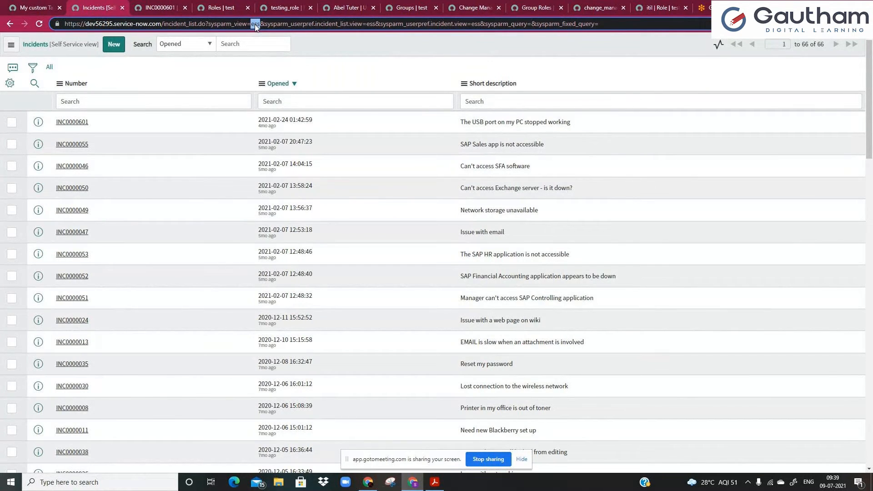
key(ctrl+Page_Up)
key(ctrl+v)
Clear the 'ess' value from the module's View name field.
click(337, 281)
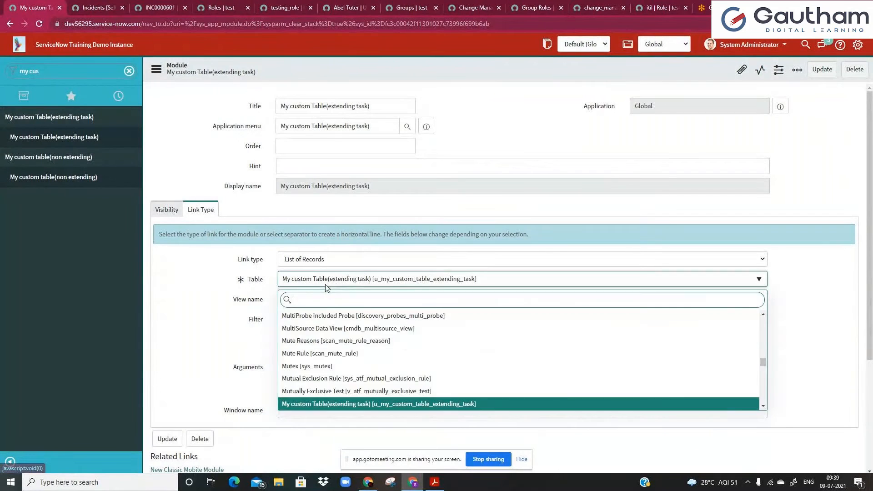
click(228, 308)
click(293, 300)
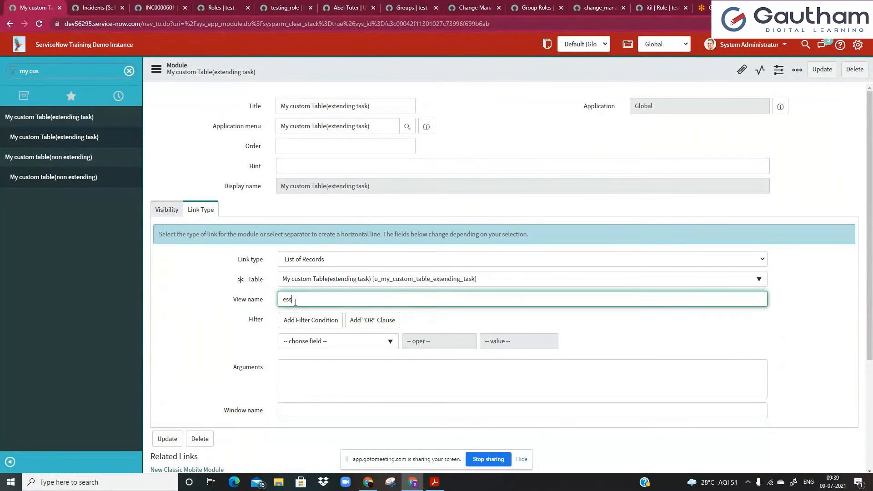
click(89, 5)
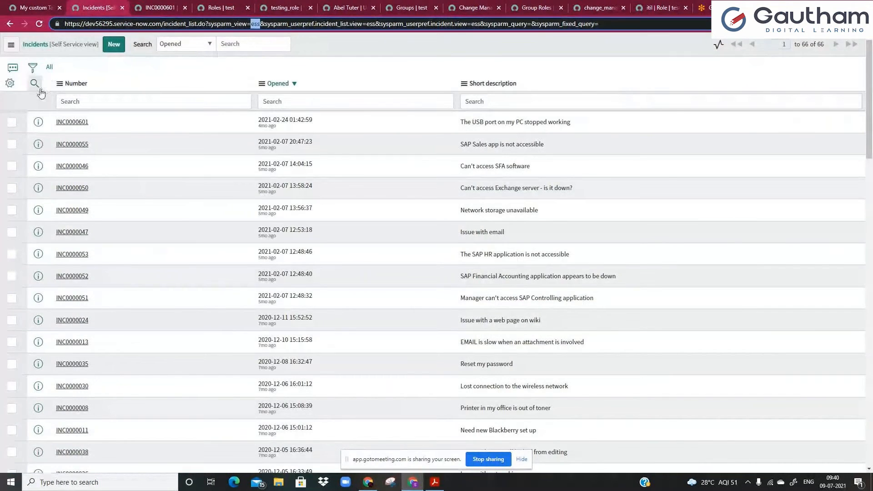
click(96, 72)
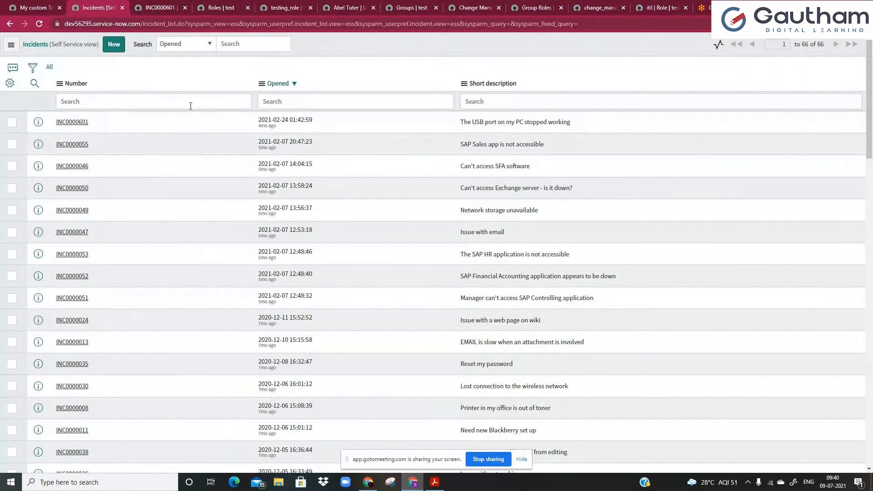
click(34, 8)
key(BackSpace)
Change the link type to Separator, then to Survey, and show the Visibility settings.
click(324, 259)
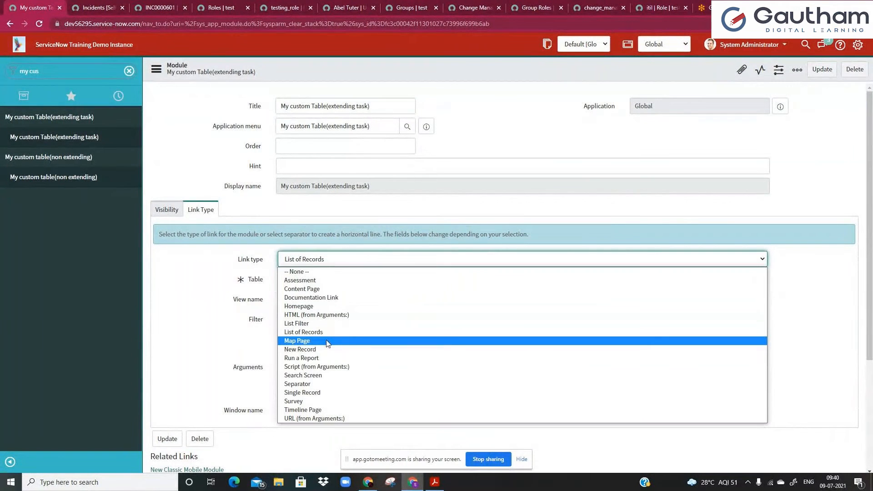
click(318, 385)
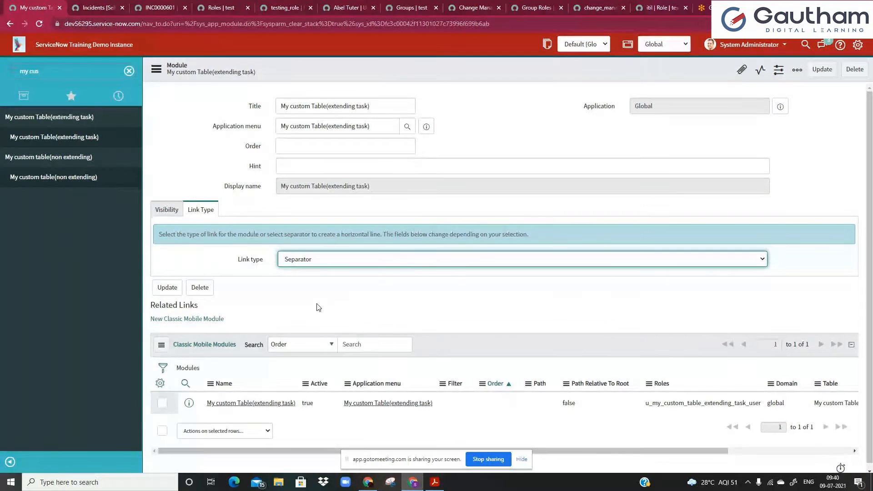
click(322, 263)
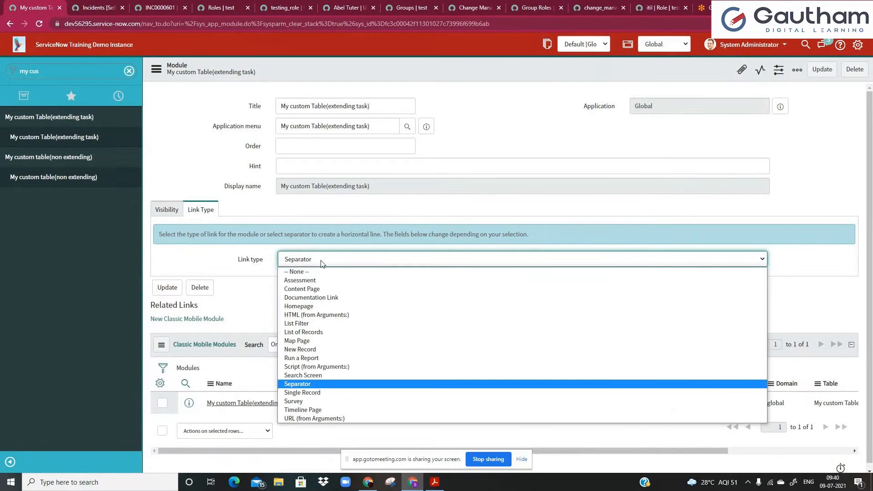
click(294, 401)
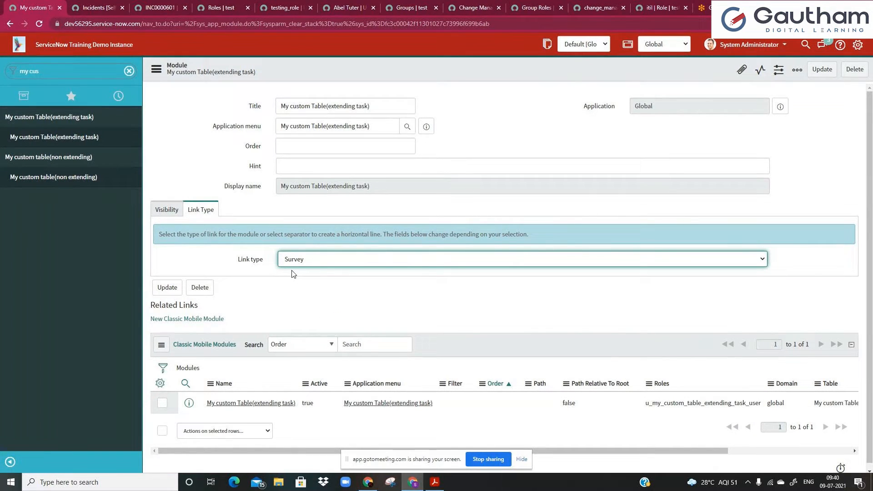
click(295, 264)
click(185, 250)
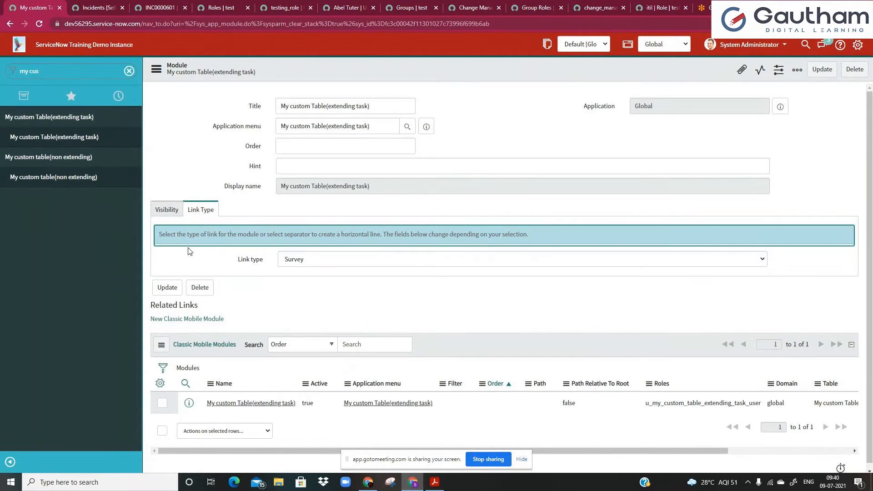
click(162, 214)
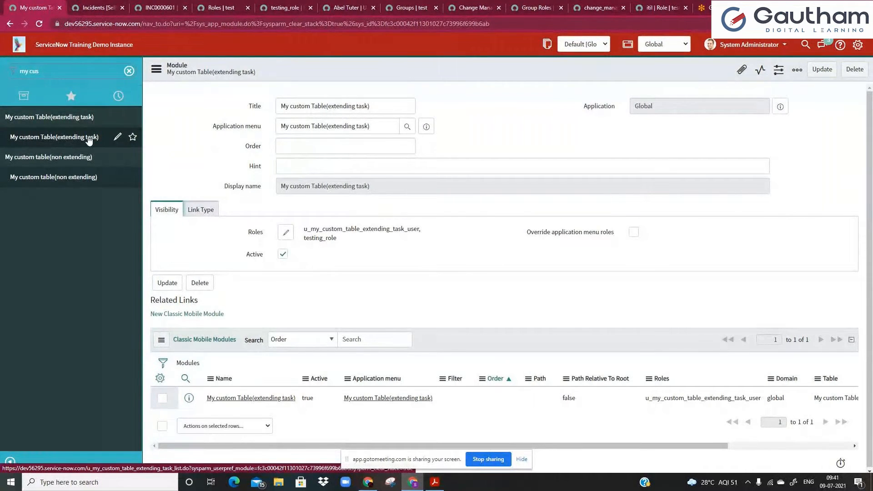
Enable Override application menu roles, checking the role picker without changes.
click(633, 232)
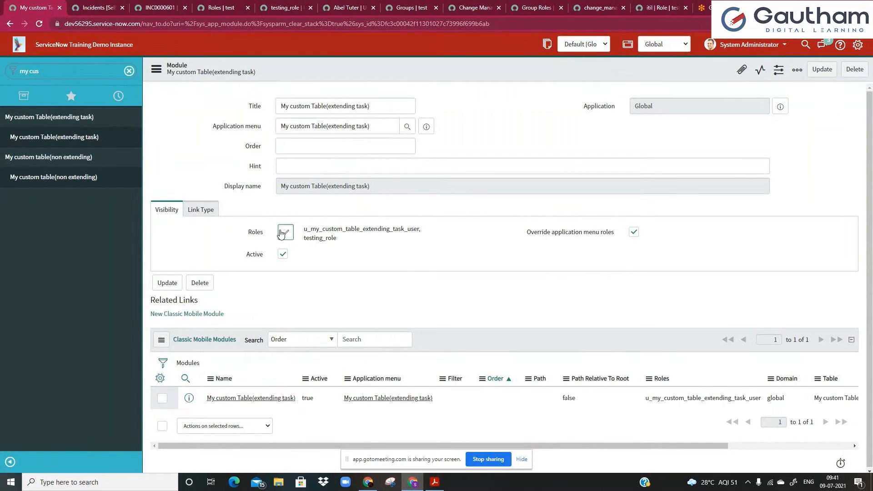
click(284, 233)
click(645, 83)
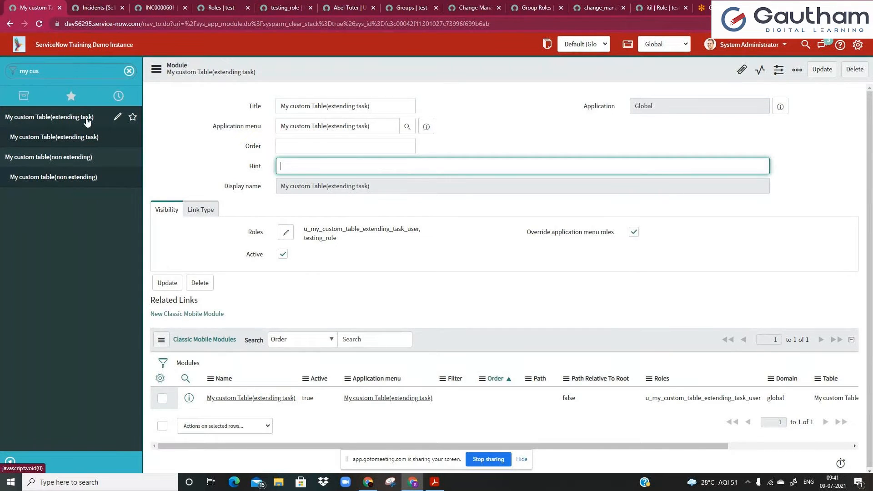
click(635, 233)
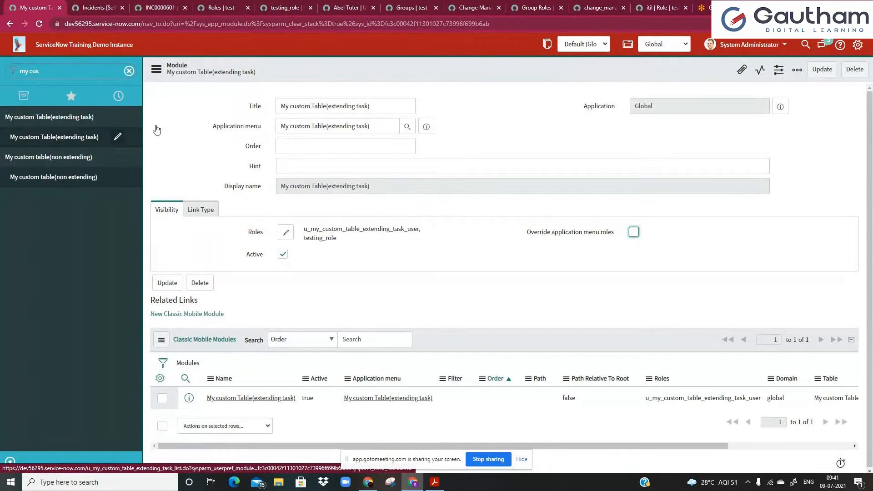
click(632, 234)
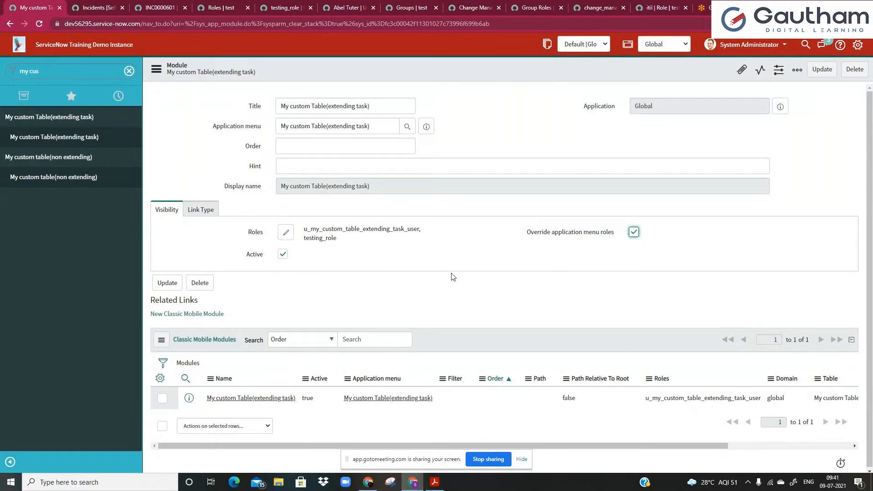
Review the module's role names and clear the navigator filter.
drag(304, 230, 335, 240)
click(338, 247)
click(129, 71)
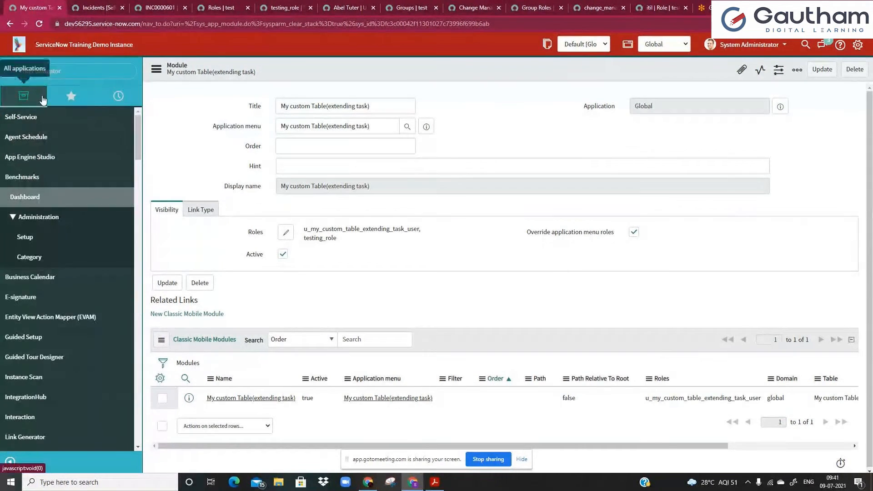
Reload the module page and discard the unsaved change to Override application menu roles.
click(39, 25)
click(478, 75)
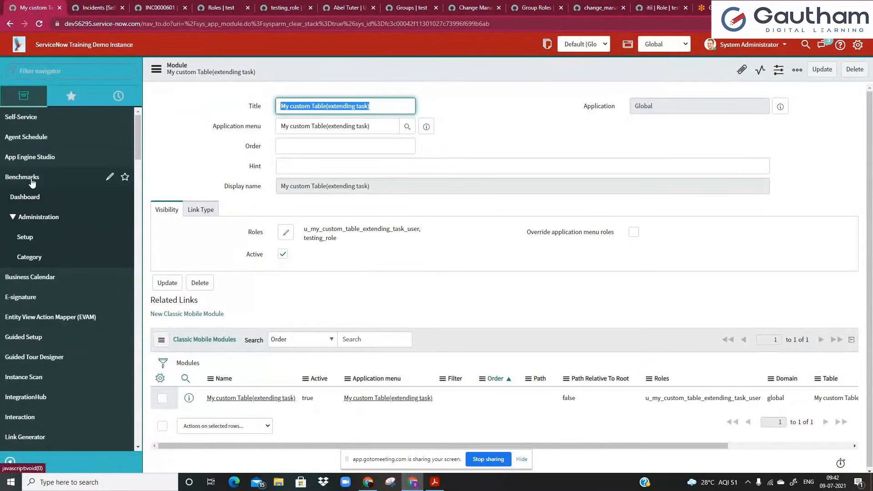
On the user record, select the Department value Product Management.
click(346, 8)
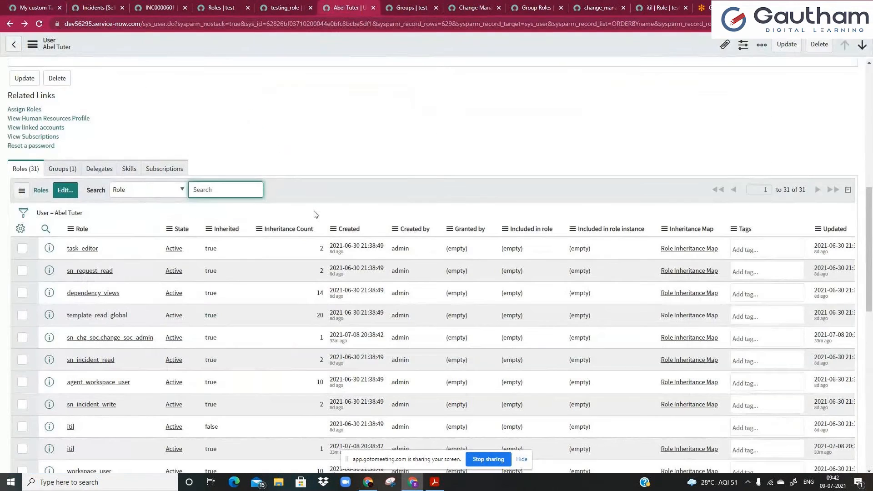
scroll(315, 214, up, 10)
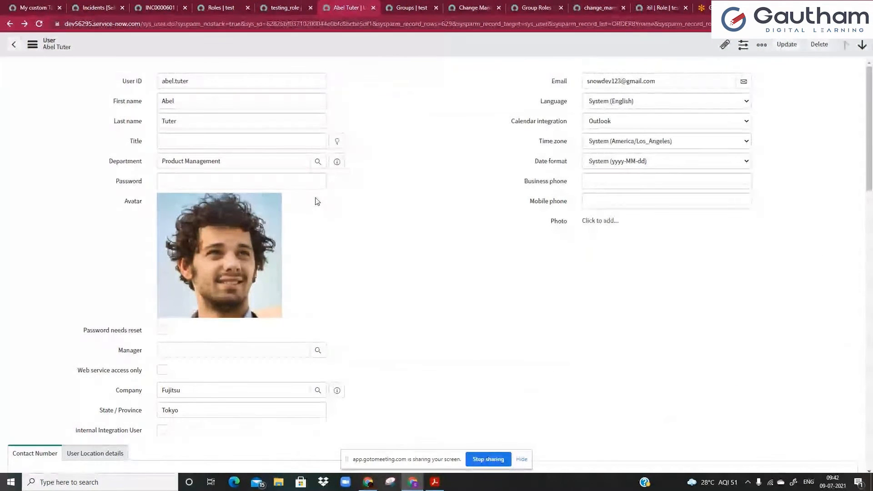
click(300, 160)
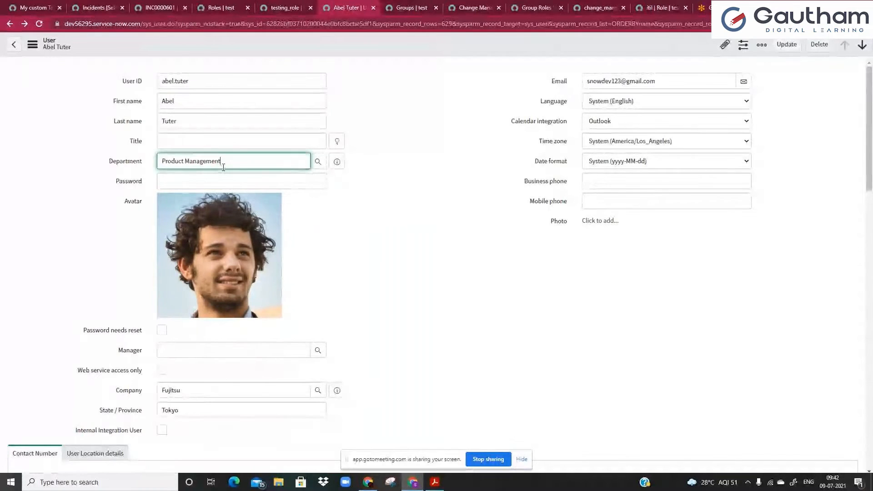
click(185, 78)
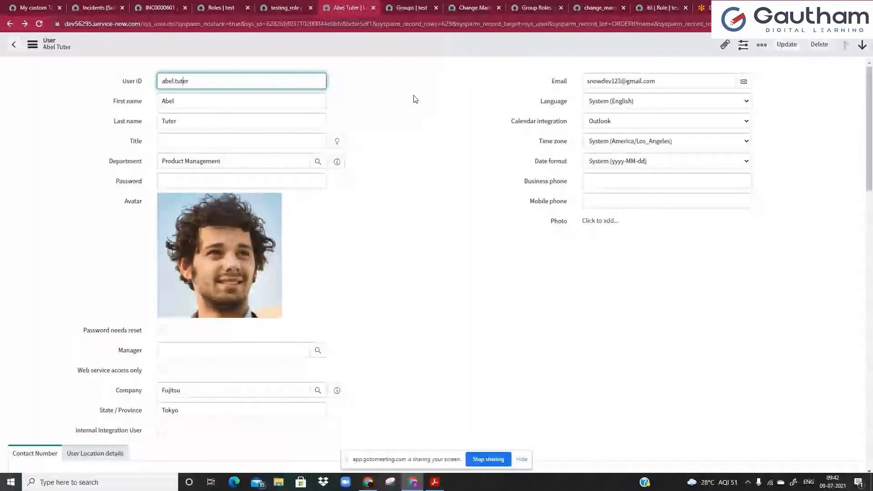
click(234, 162)
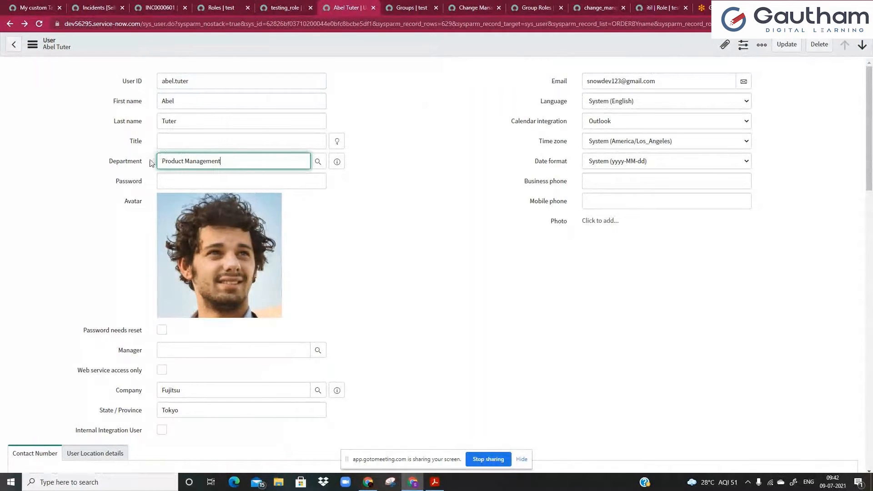
triple_click(254, 165)
click(254, 165)
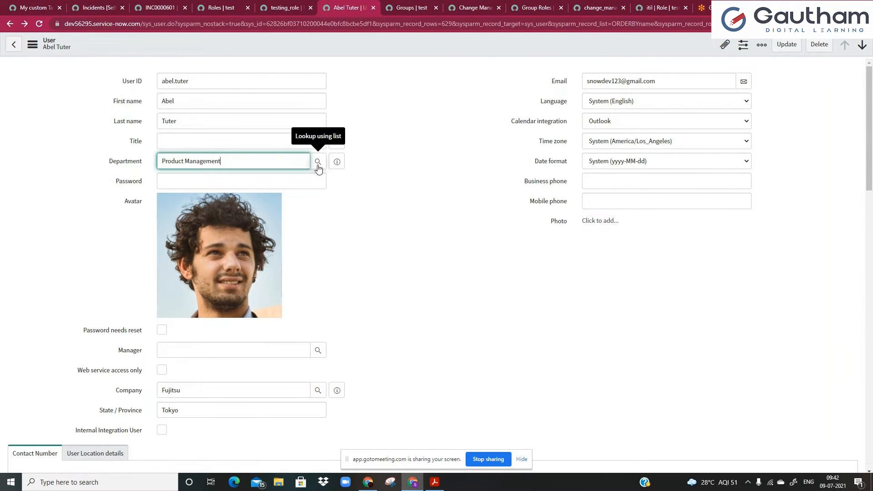
Open the department lookup list, move it aside, and return to the My custom Table tab.
click(318, 162)
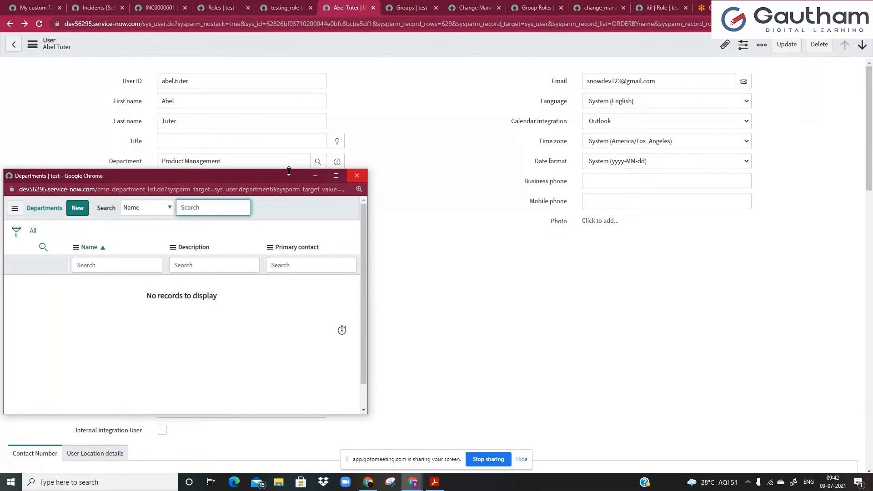
drag(262, 173, 275, 185)
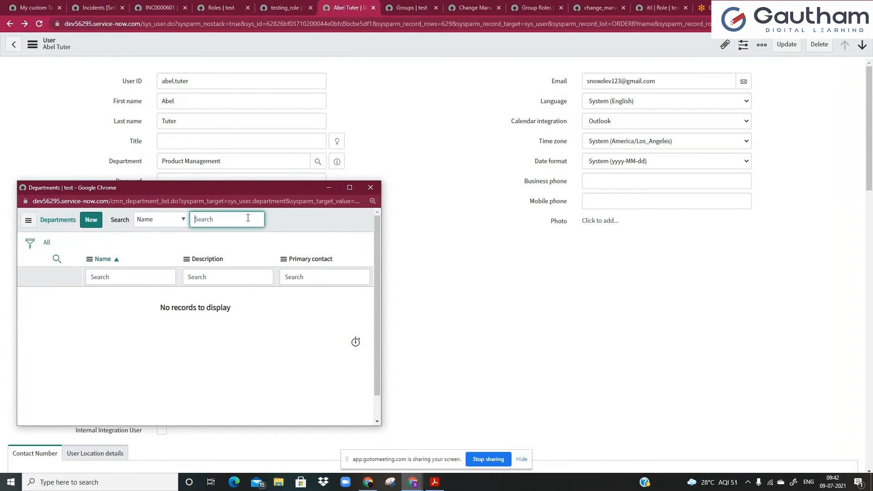
click(28, 5)
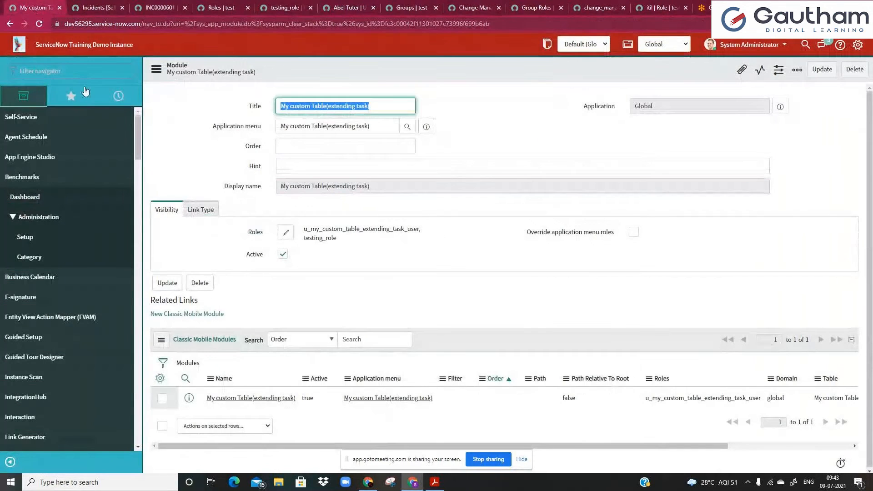
Filter the navigator for 'departments' and open User Administration > Departments (7 records).
click(82, 71)
text(departments)
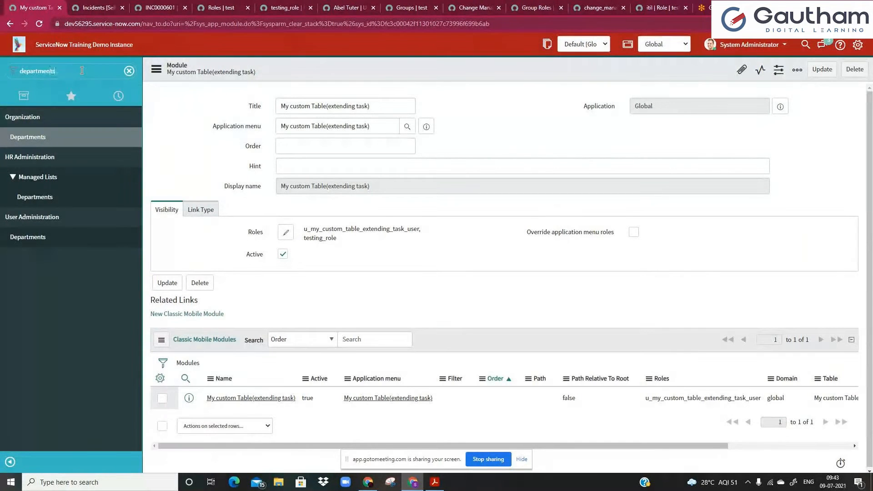
click(63, 237)
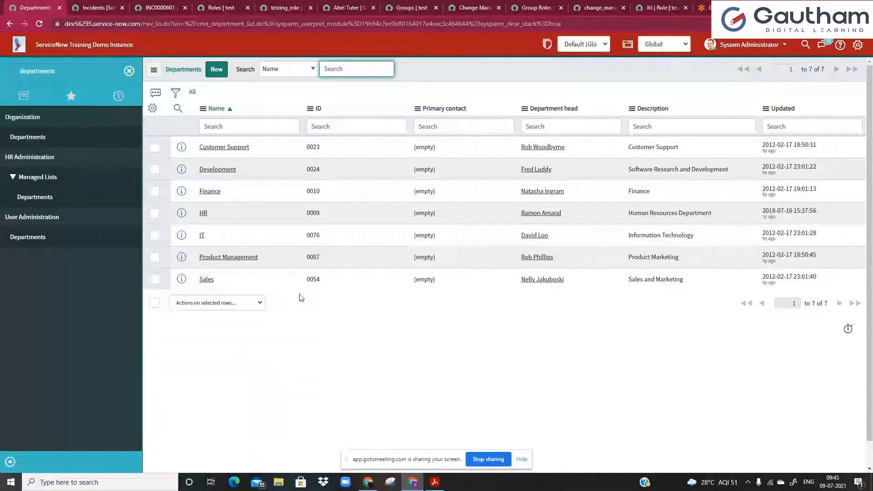
Return to the user record and reopen its Department lookup list.
click(283, 7)
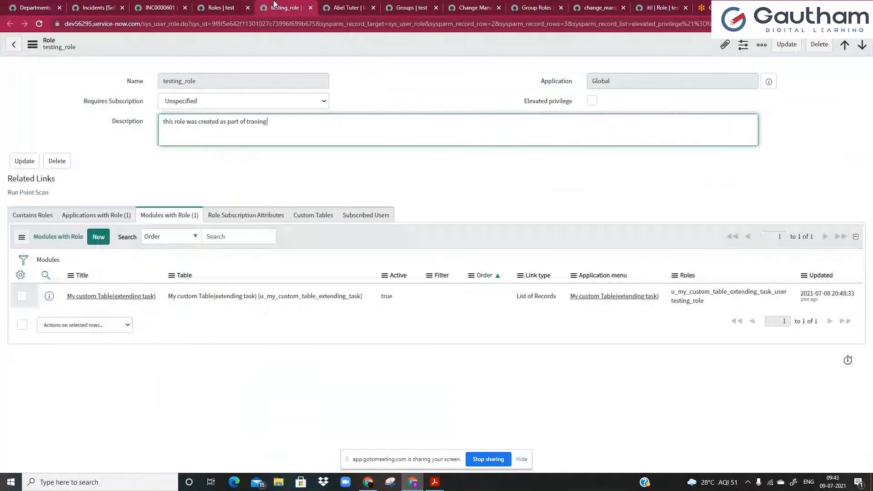
click(337, 8)
click(317, 162)
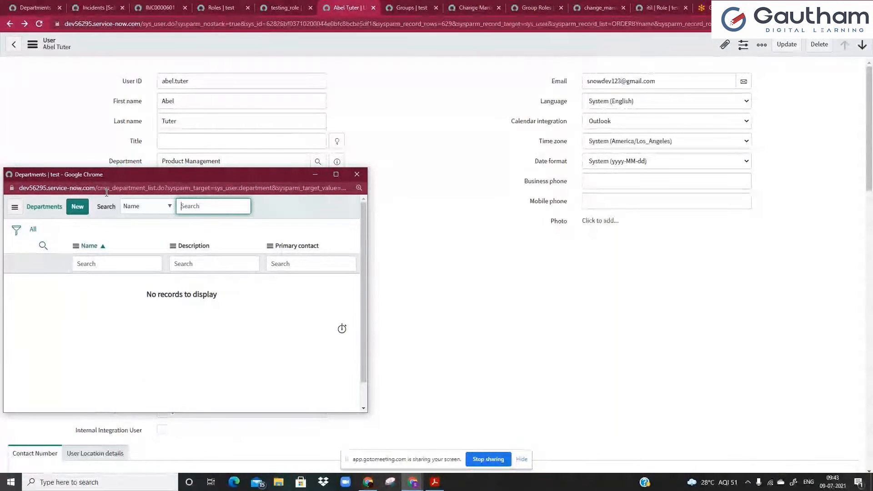
Highlight the table name cmn_department in the lookup window's address.
drag(19, 188, 97, 191)
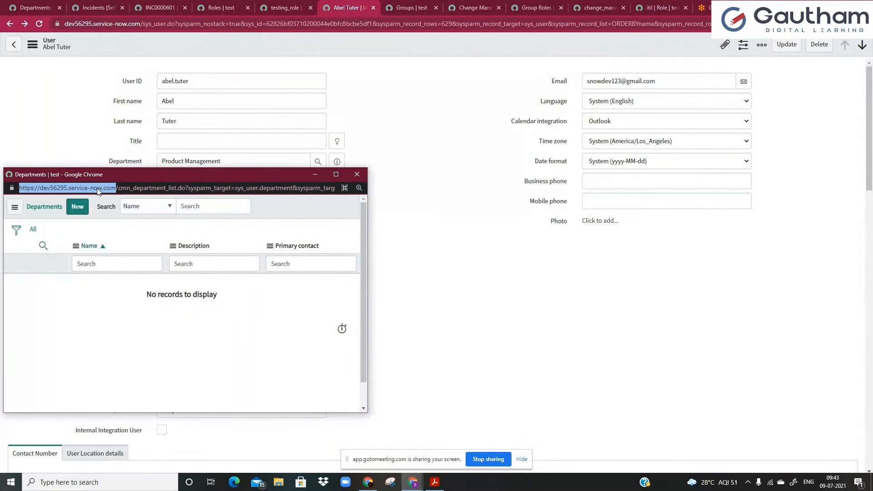
click(118, 190)
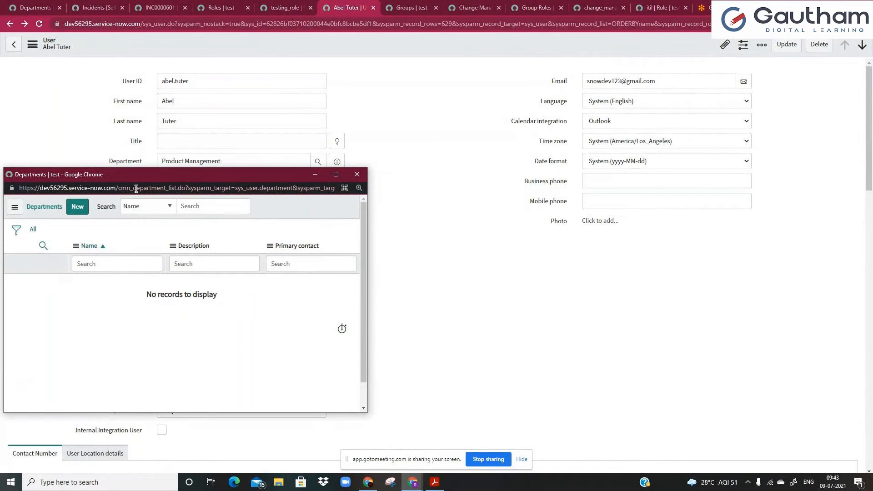
drag(119, 189, 168, 188)
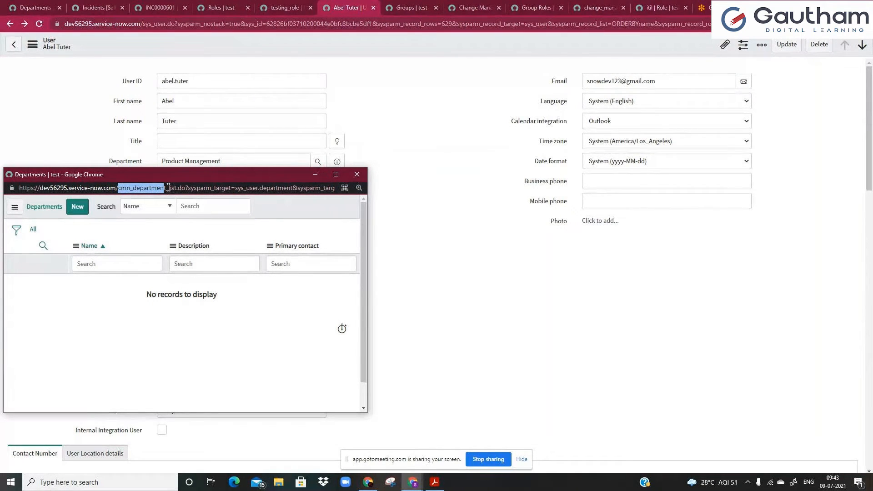
click(168, 188)
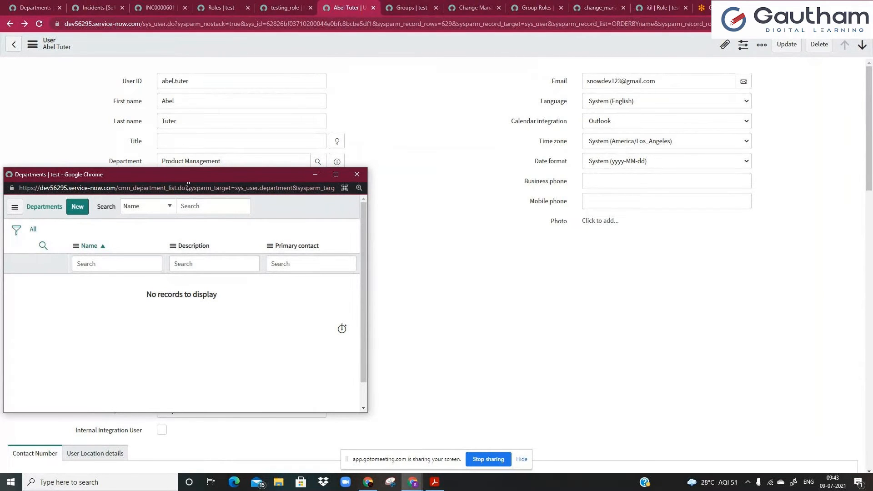
drag(119, 190, 169, 190)
key(ctrl+c)
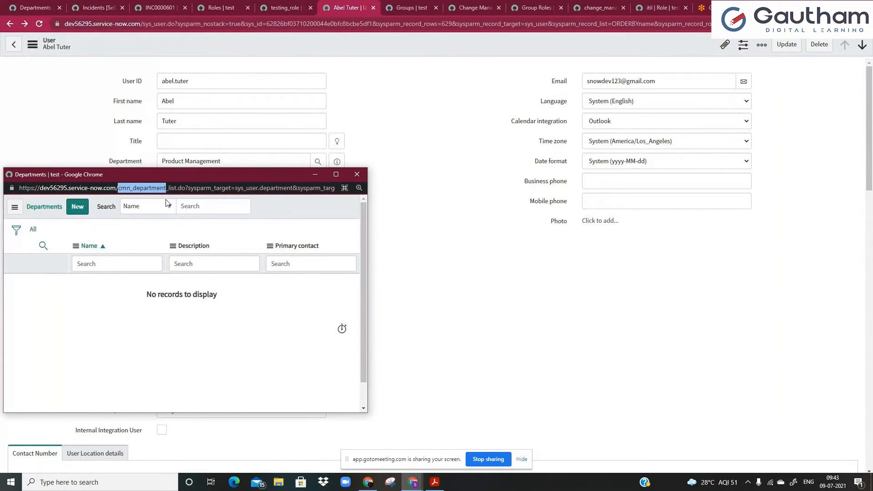
Close the lookup, return to the Departments list, clear the navigator filter and expand IntegrationHub.
click(356, 174)
click(148, 245)
click(23, 6)
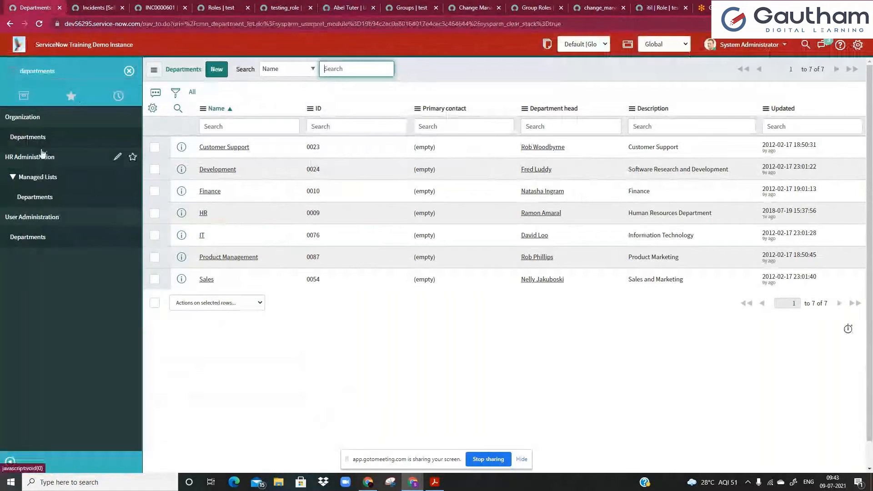
click(129, 71)
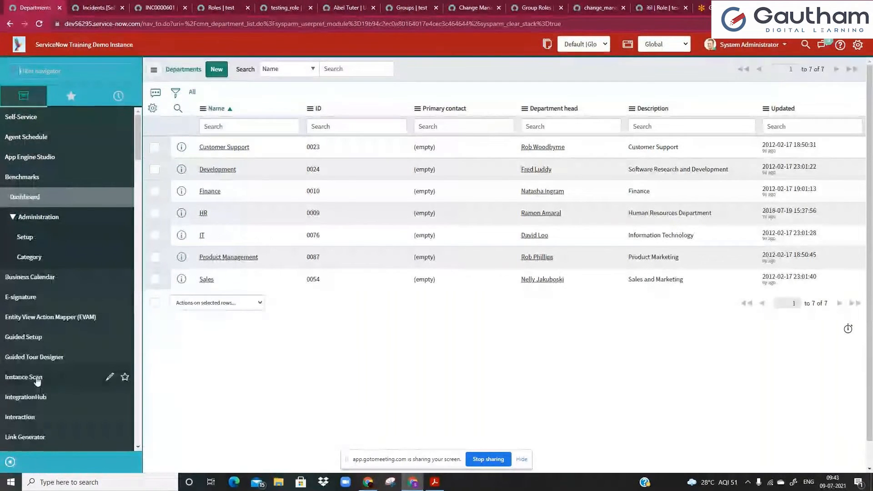
click(32, 397)
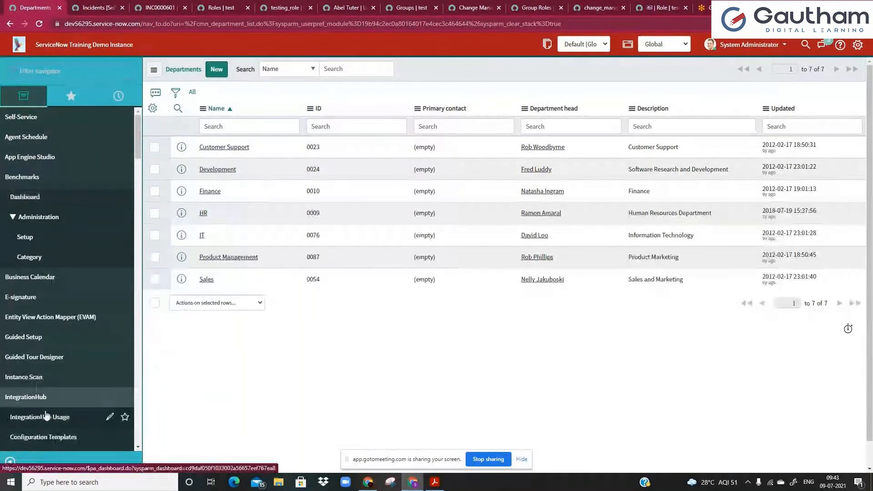
Open the cmn_department.list from the navigator filter in the main pane.
click(45, 415)
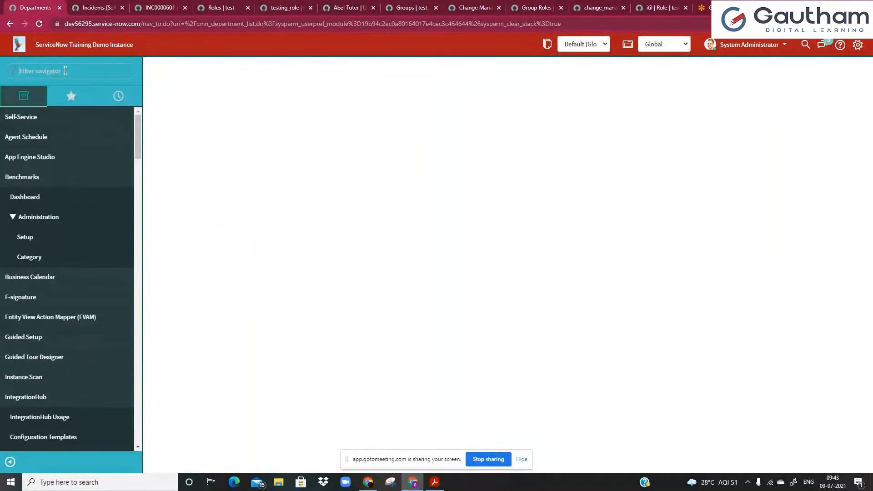
click(65, 71)
key(ctrl+v)
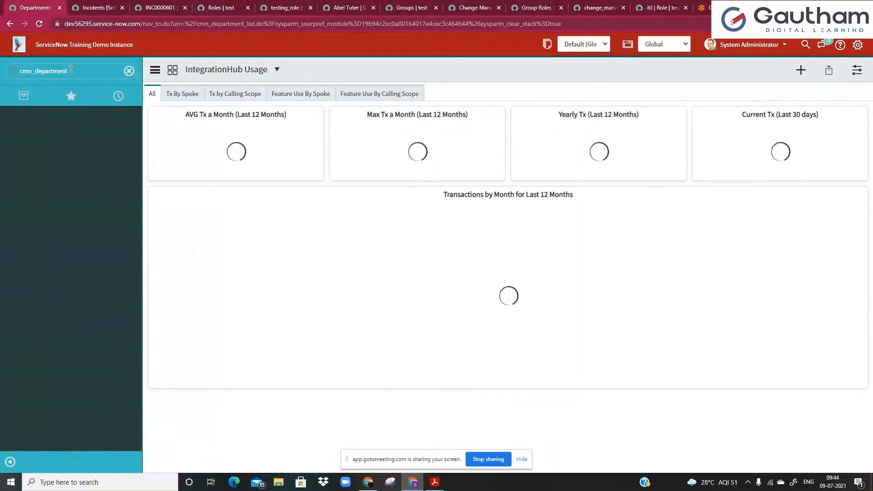
text(.list)
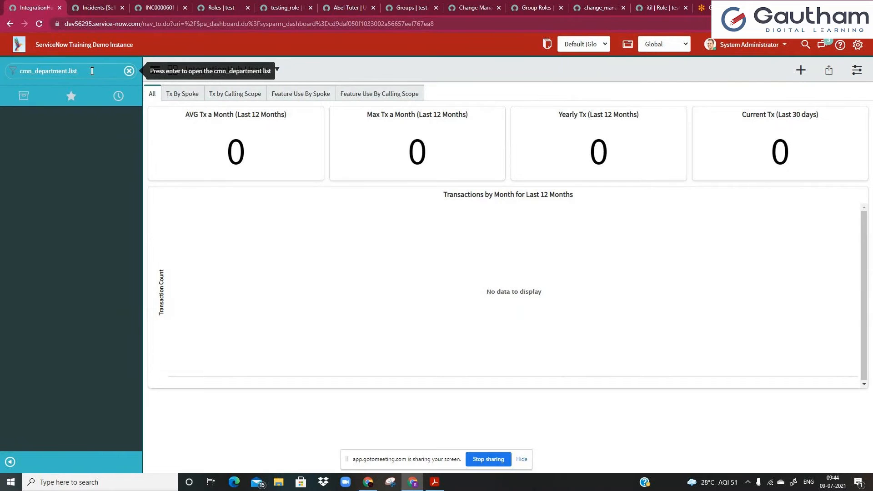
key(Return)
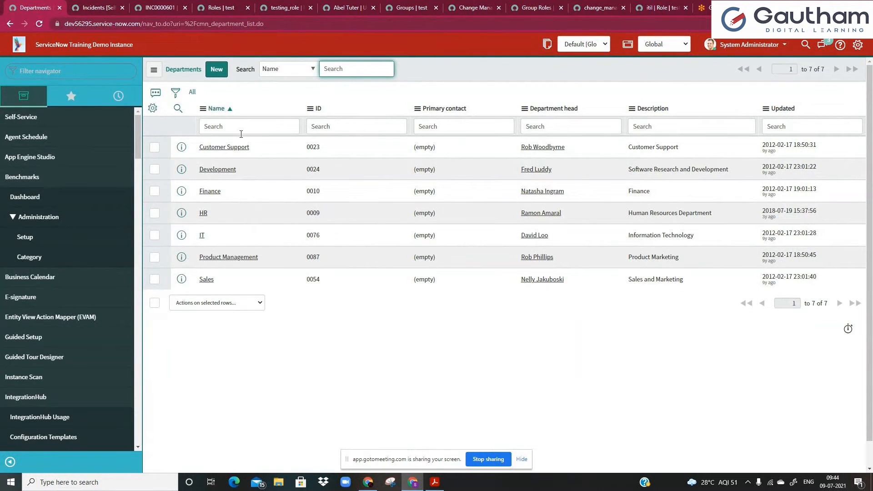
Enter cmn_department.LIST in the navigator filter.
click(111, 73)
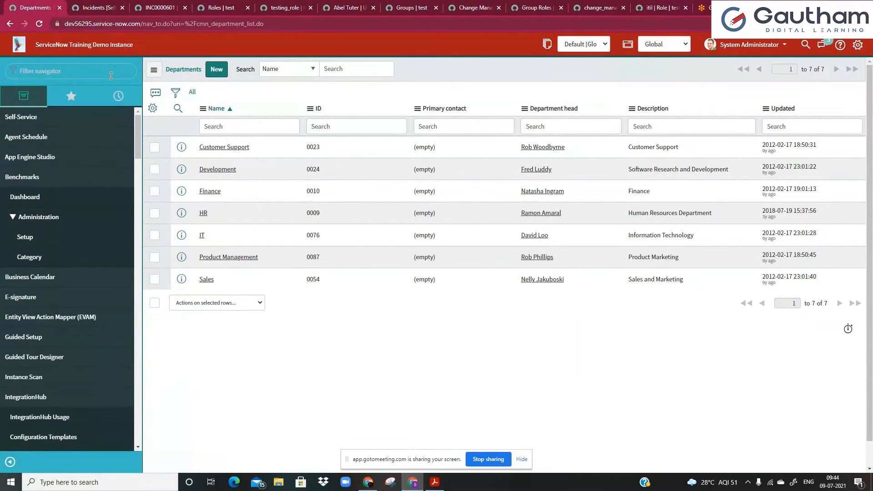
key(ctrl+v)
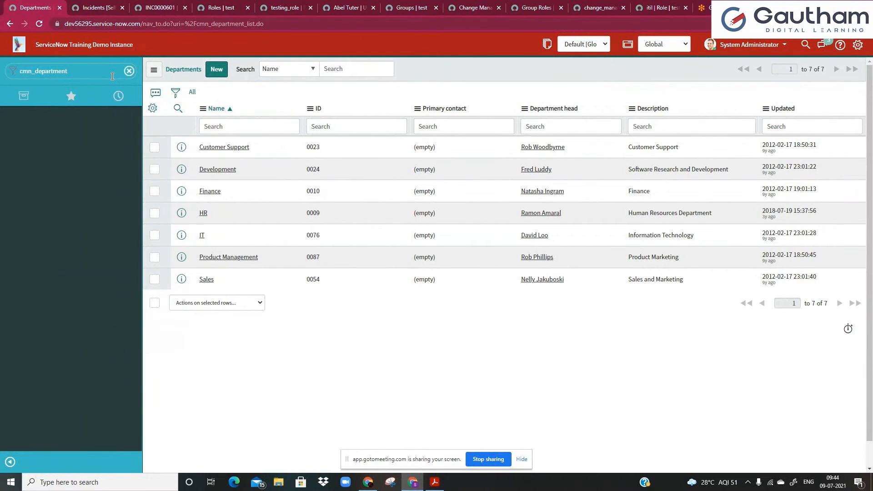
text(.LIST)
Open the Departments list full-page in a new tab and compare it with the framed list.
key(Return)
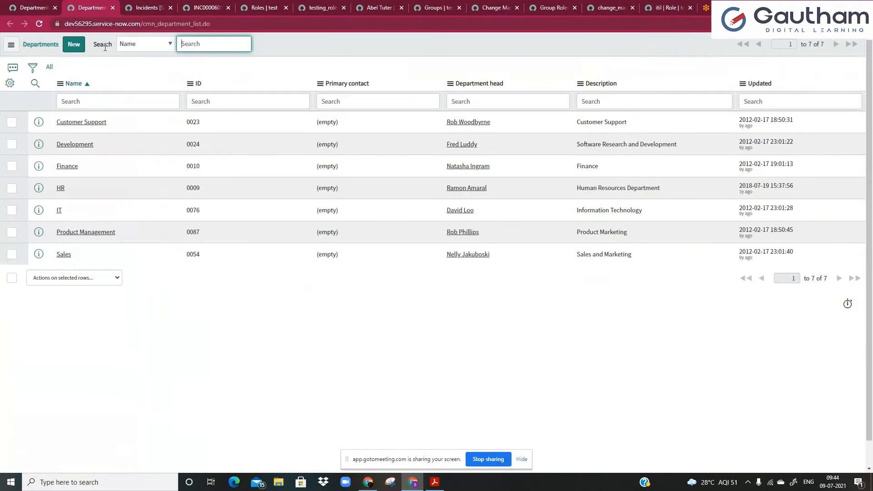
click(134, 106)
click(132, 71)
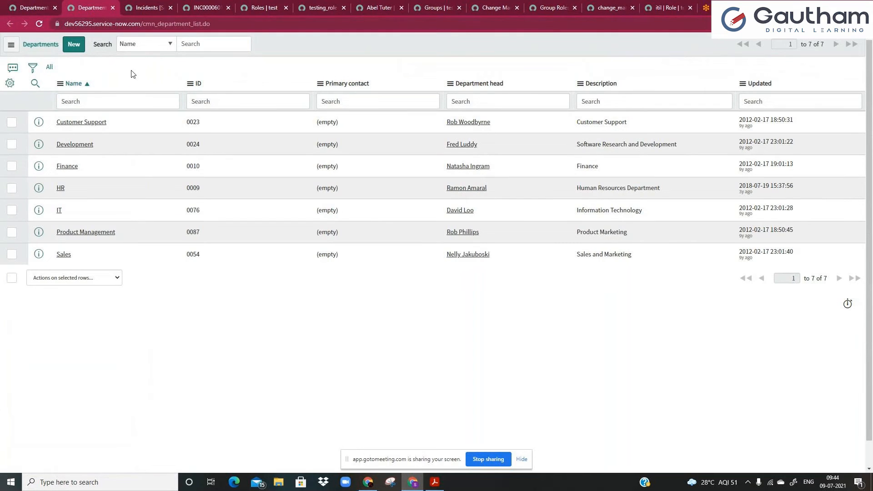
click(28, 7)
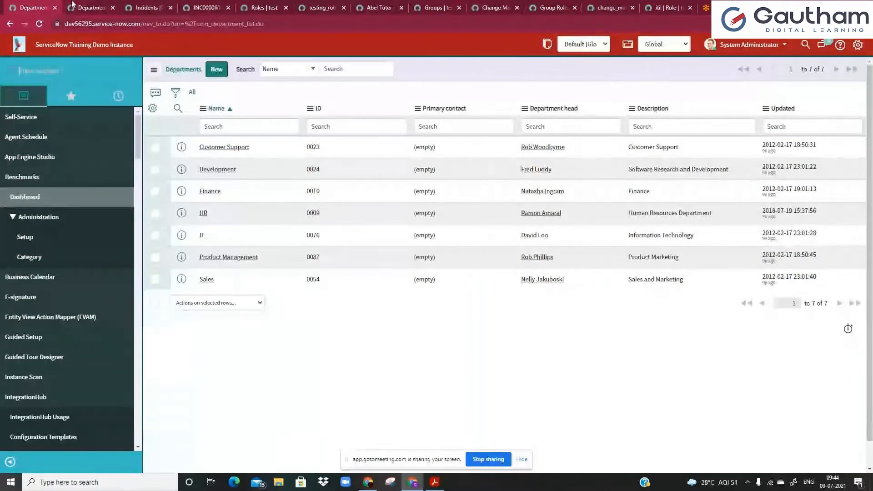
click(73, 6)
Open all configurations for the Departments table from the Name column menu, then close that tab.
right_click(128, 88)
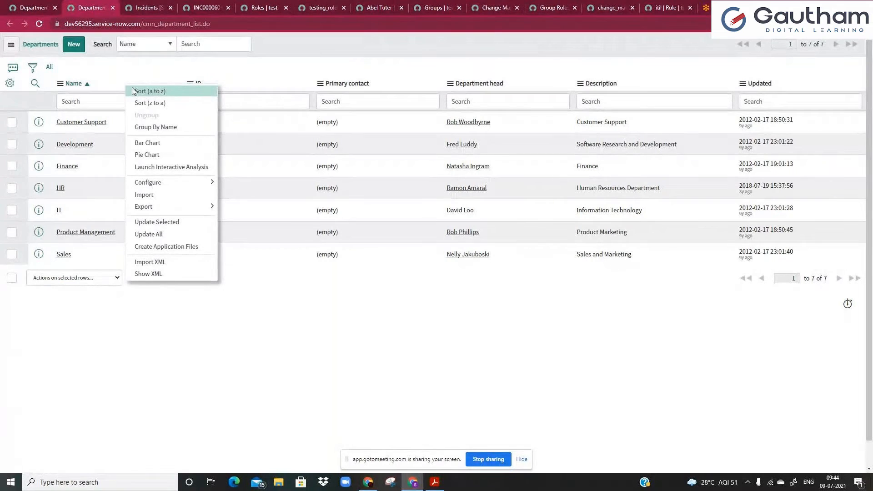
mouse_move(150, 182)
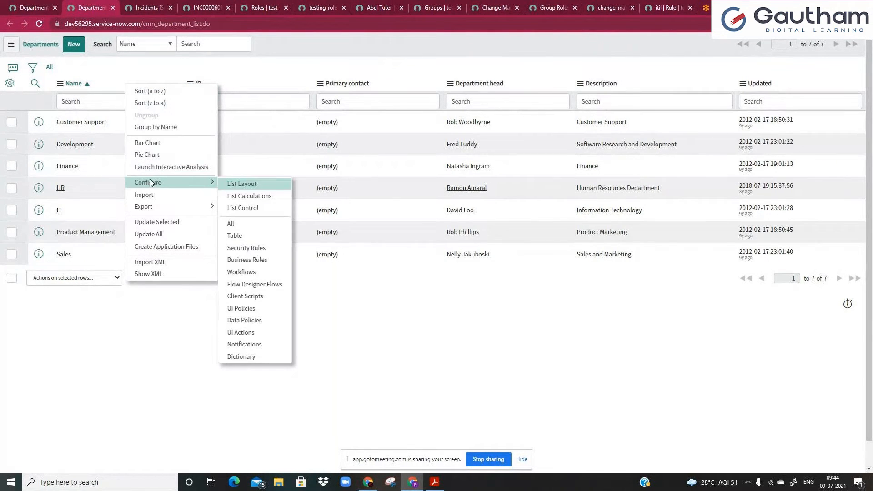
click(244, 229)
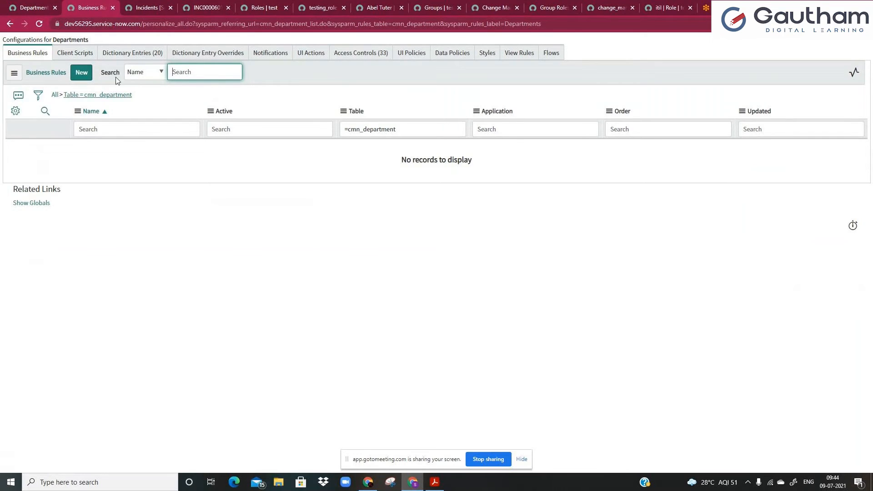
click(113, 8)
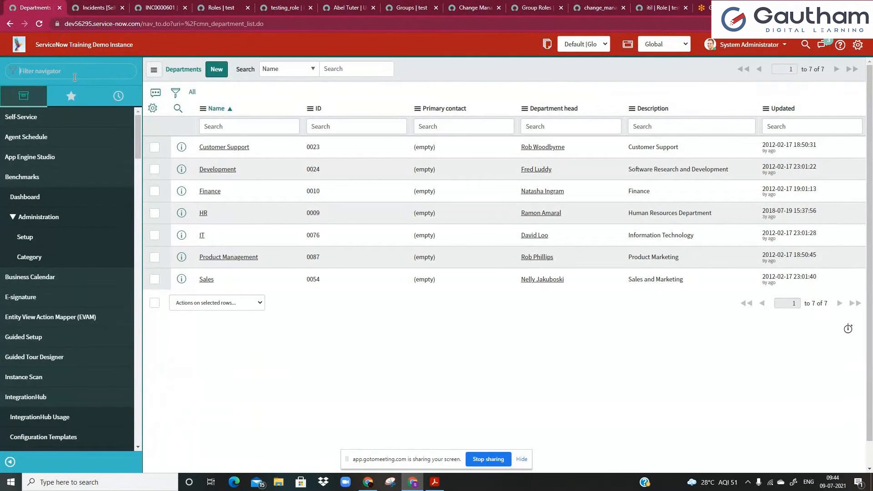
Enter cmn_department.CONFIG to open the table's configuration page showing its Business Rules.
text(cmn_department)
text(.)
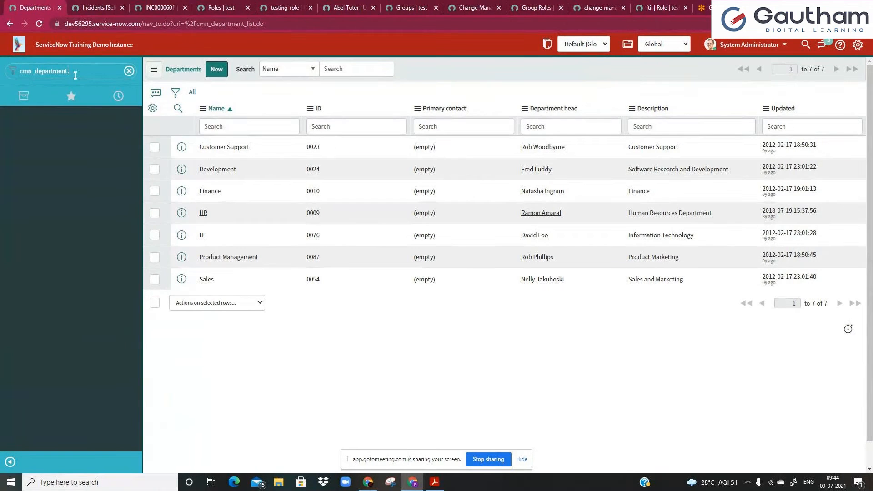
text(CONFIG)
key(Return)
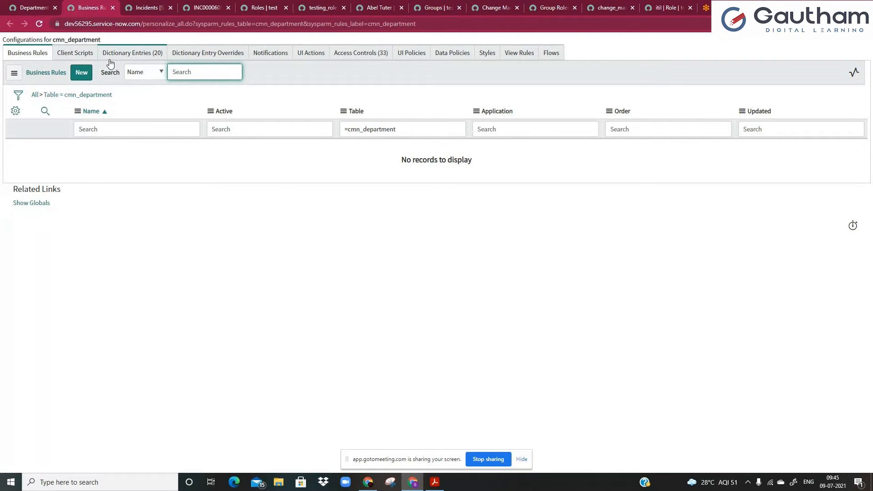
On the user form, open the Company lookup list showing 184 companies.
click(32, 7)
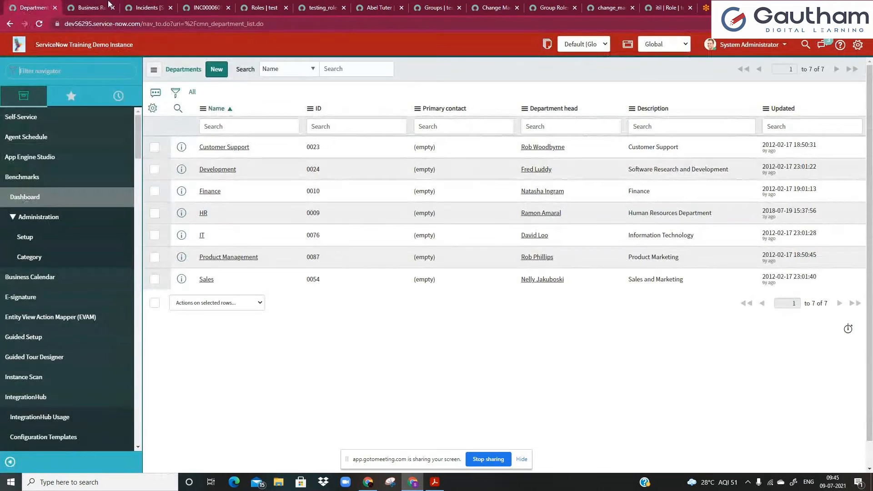
click(380, 7)
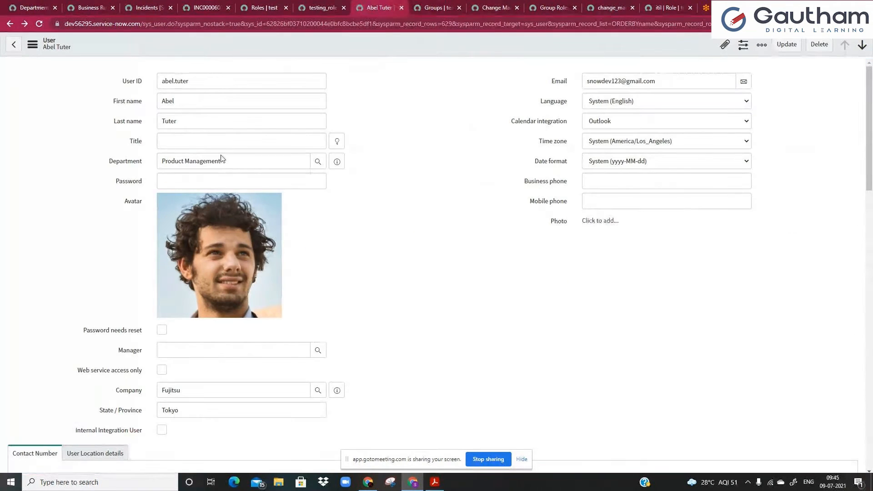
drag(227, 158, 135, 173)
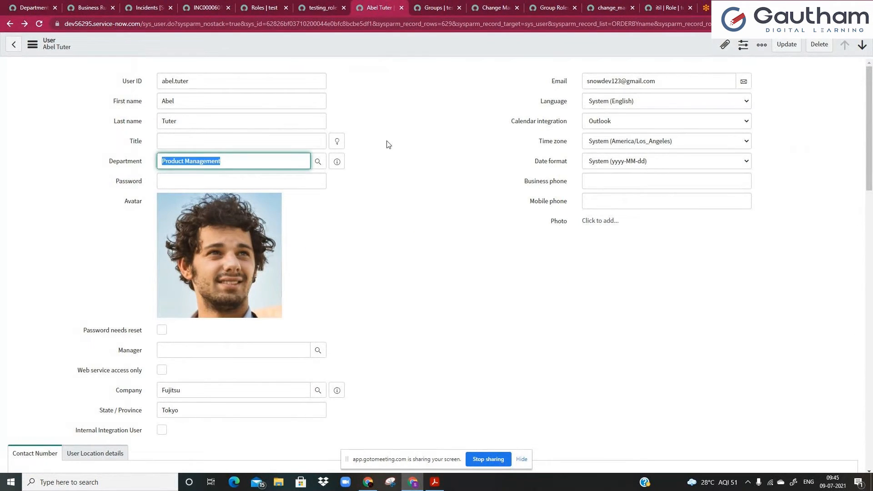
click(317, 392)
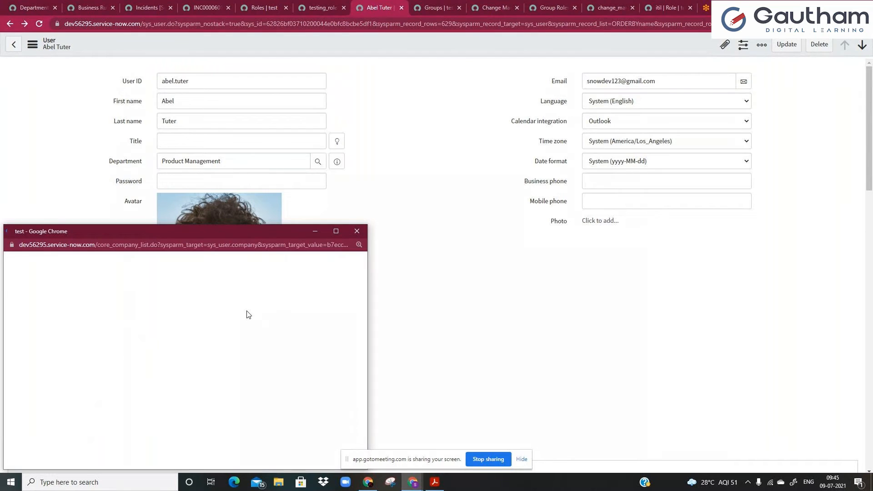
click(69, 332)
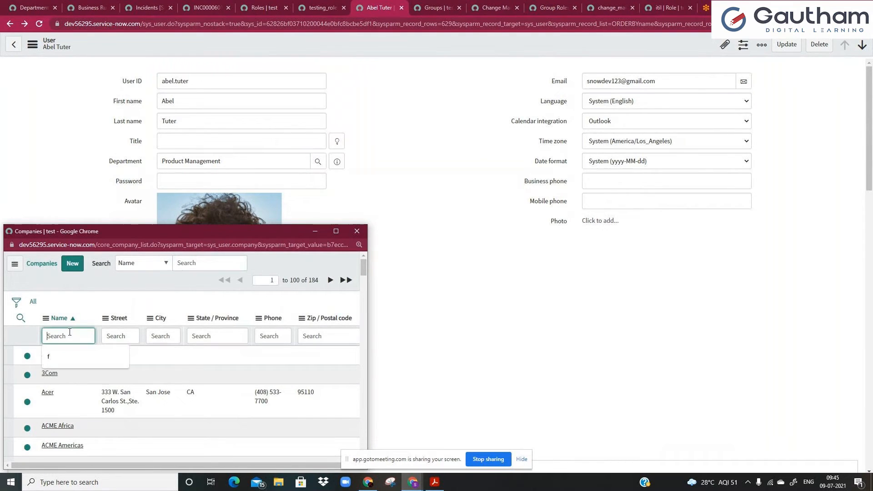
click(101, 309)
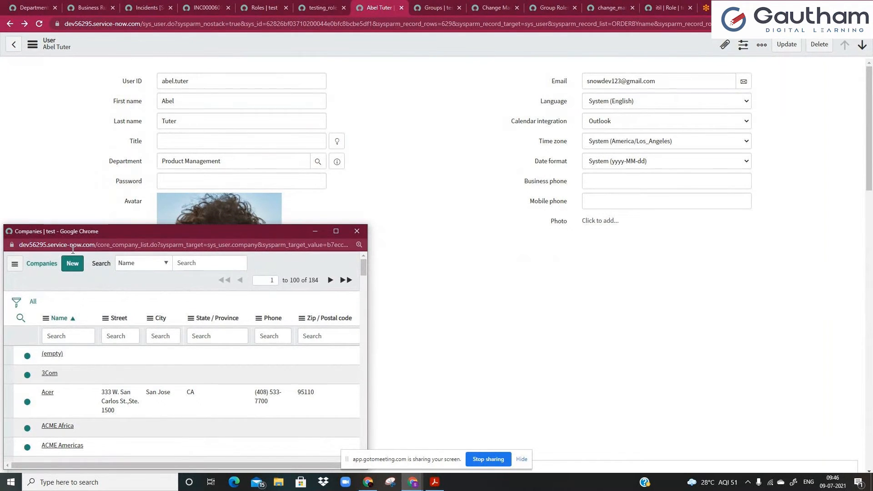
Highlight the core_company table name in the lookup address, then return to the Departments list.
drag(20, 244, 157, 244)
click(119, 244)
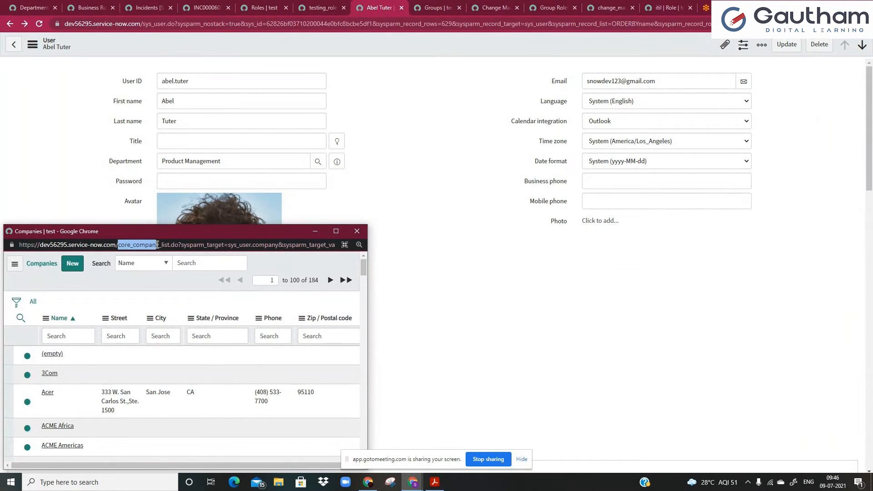
click(163, 244)
drag(85, 244, 171, 245)
click(163, 245)
click(177, 245)
drag(118, 245, 159, 245)
key(ctrl+c)
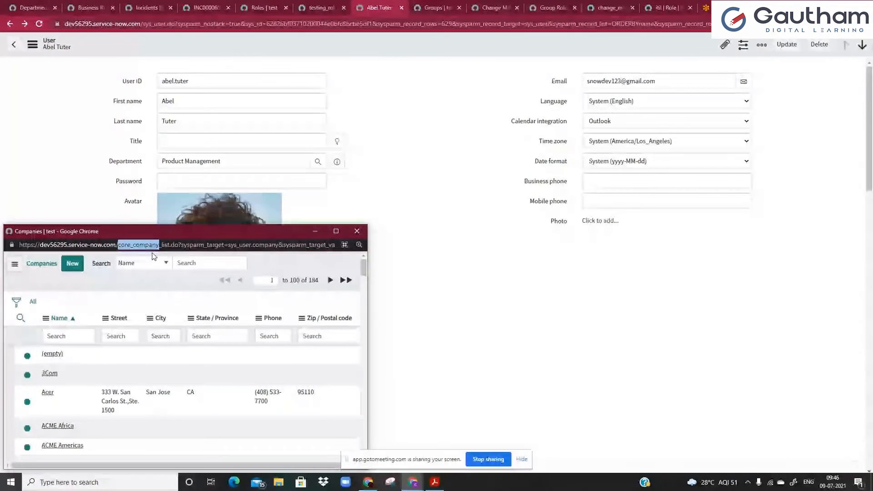
click(40, 6)
Open the core_company list in a new tab via the navigator, then switch back.
click(56, 73)
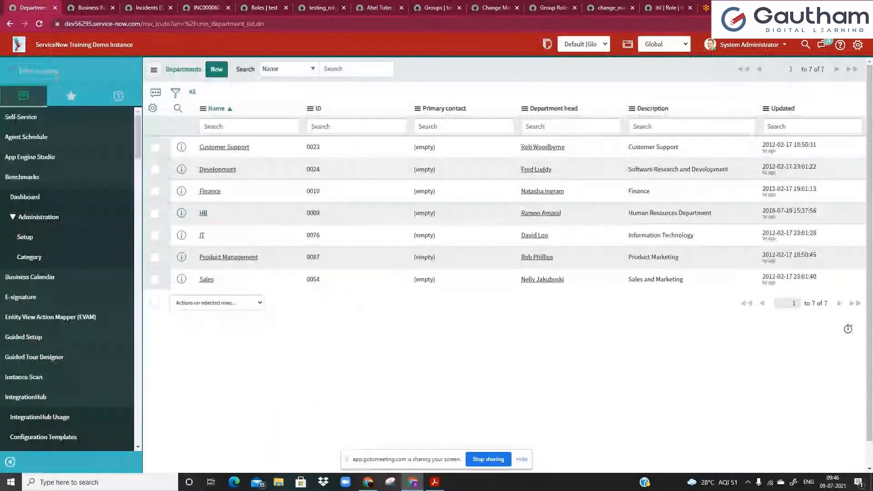
key(ctrl+v)
text(.LIS)
key(Return)
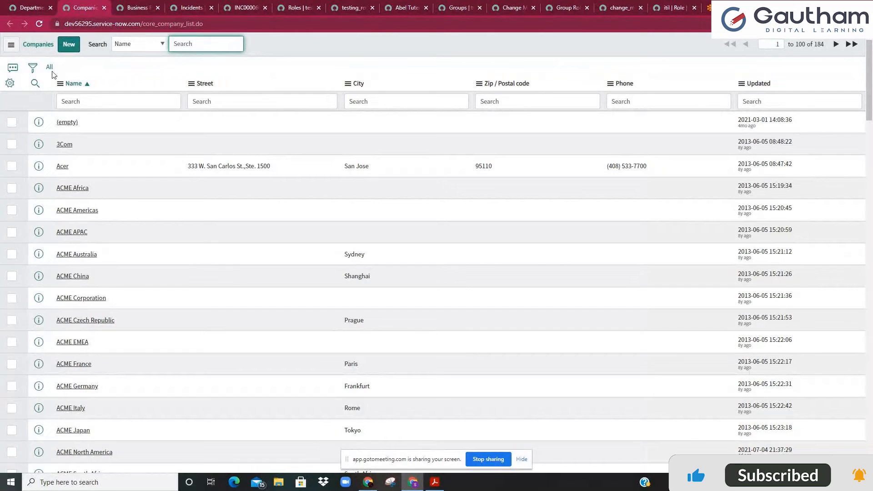
key(ctrl+shift+Tab)
Filter the navigator for 'compan' and load User Administration > Companies in the main pane.
click(83, 67)
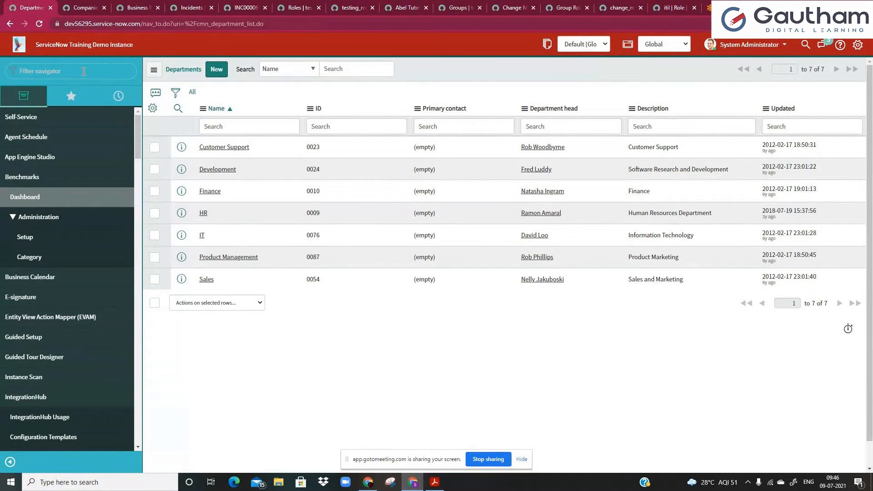
text(compan)
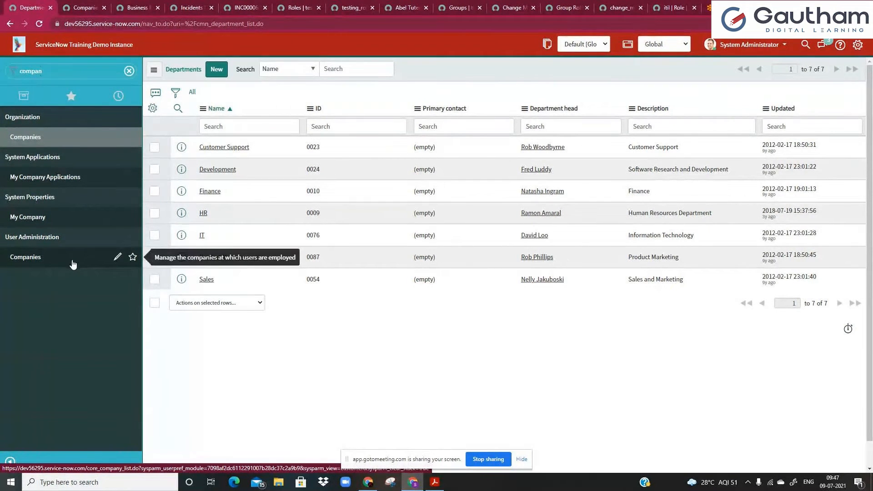
click(73, 264)
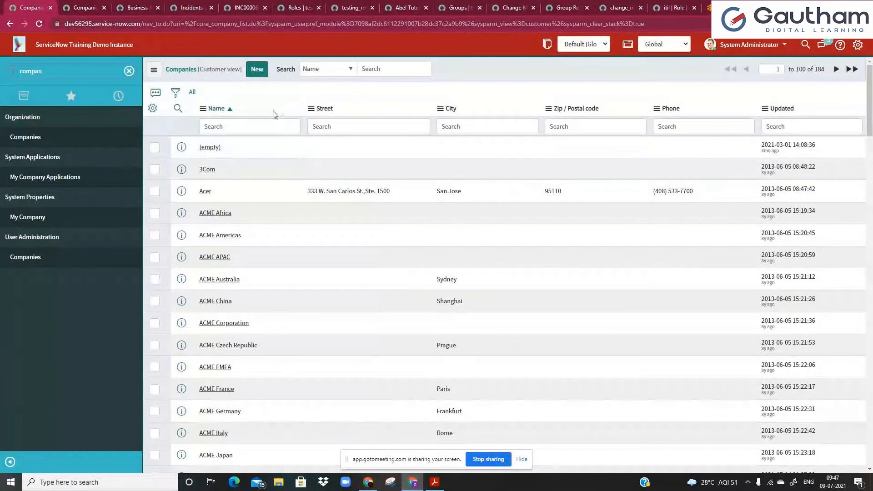
click(16, 257)
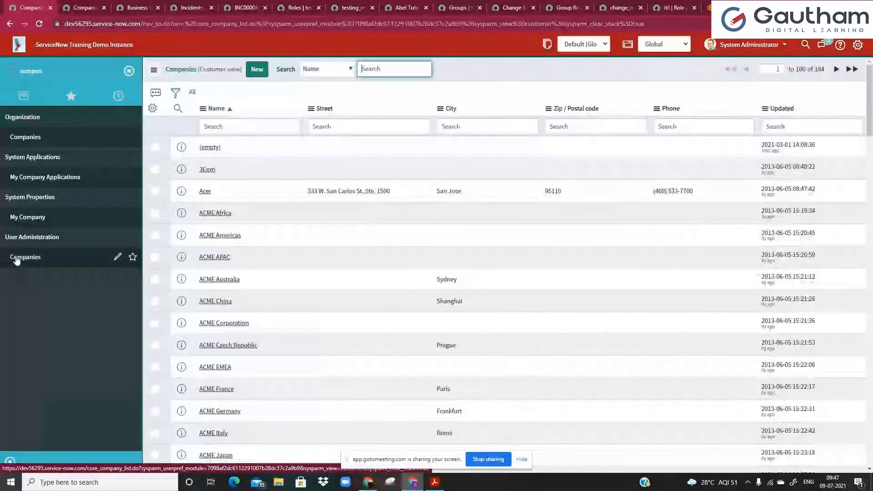
click(129, 71)
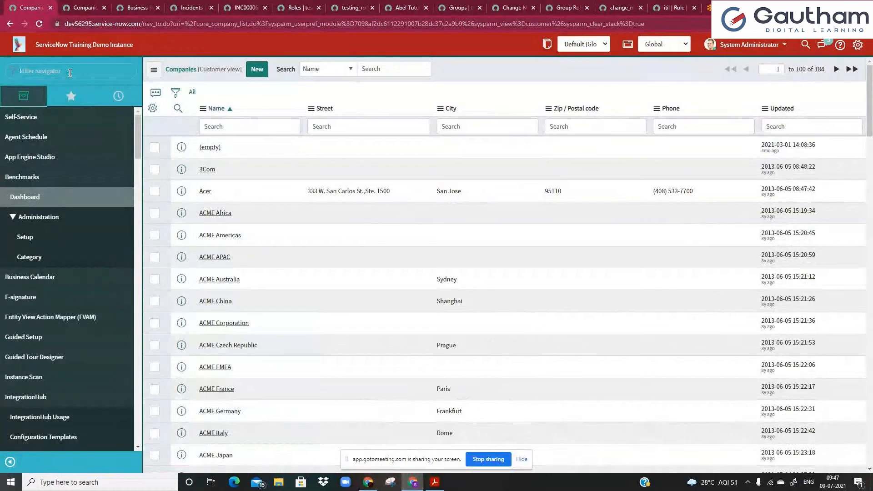
Filter the navigator for 'chang', show closed change requests, and highlight change_request in the address.
text(p)
key(BackSpace)
text(chang)
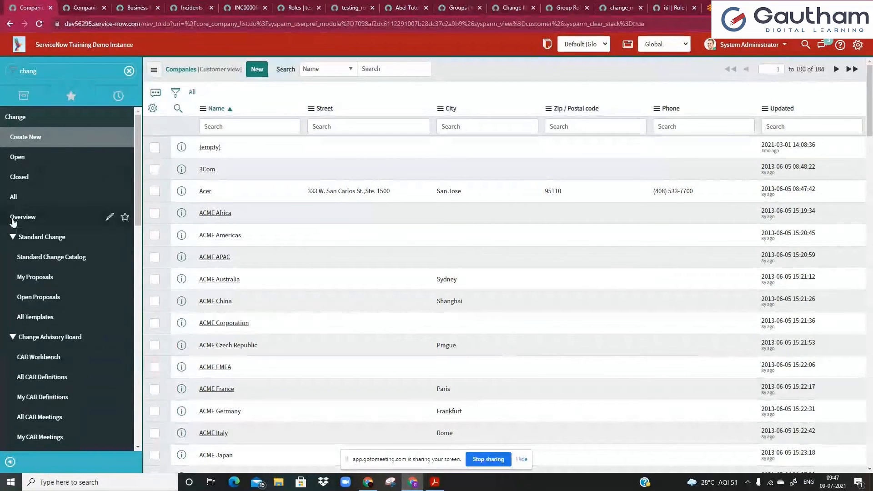
click(41, 178)
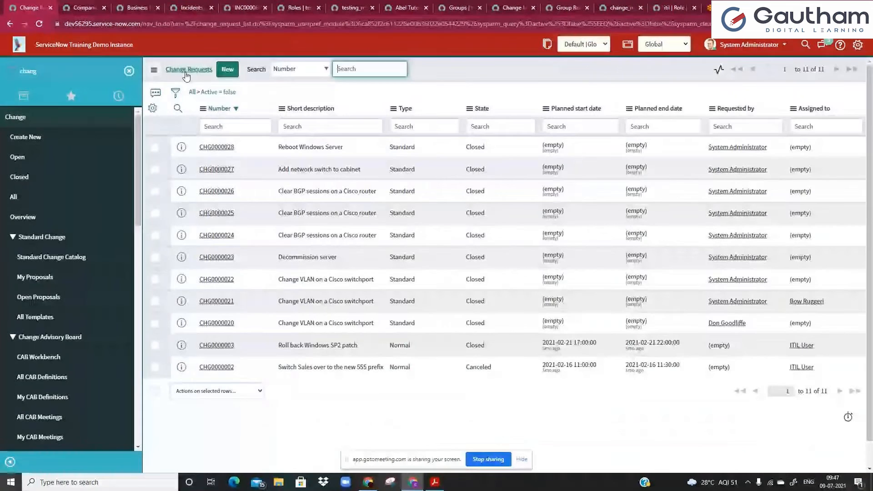
click(196, 23)
drag(196, 24, 254, 27)
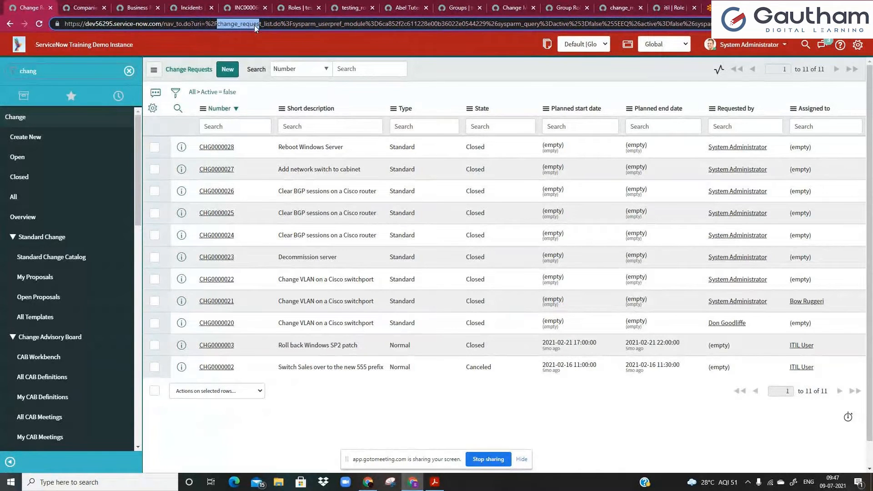
click(181, 150)
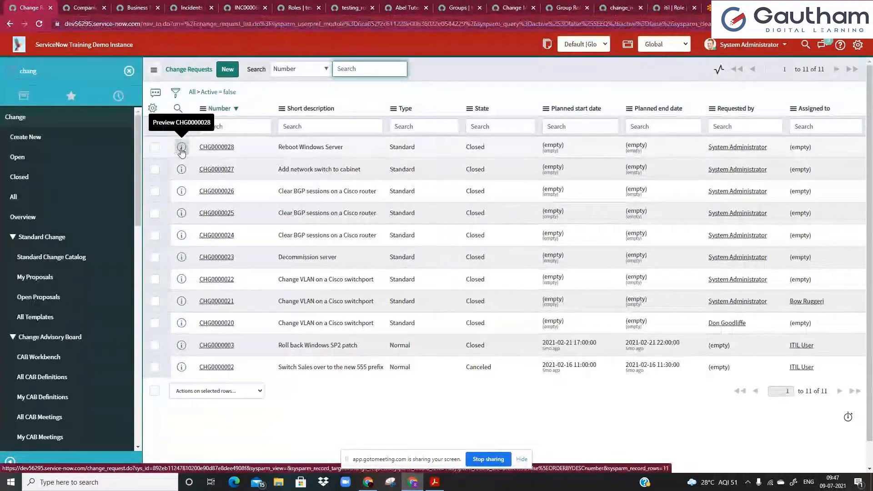
Open CHG0000028 in a new tab and select its sys_id value in the record address.
double_click(164, 24)
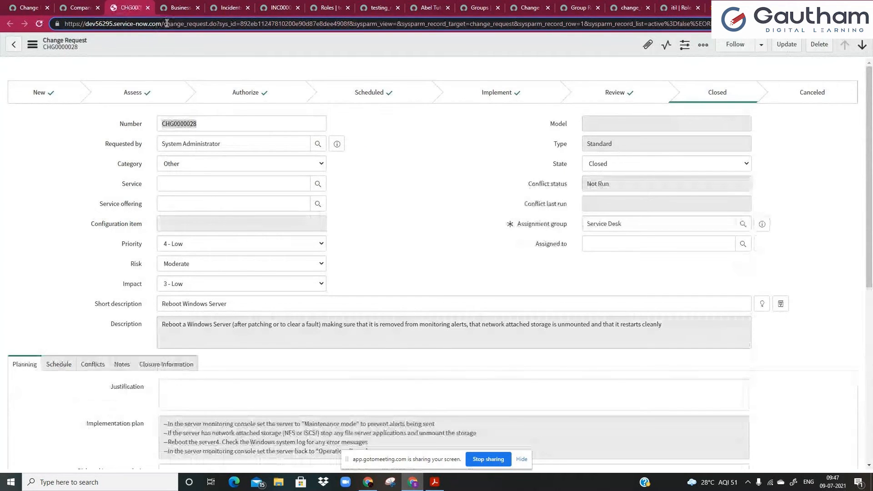
double_click(193, 24)
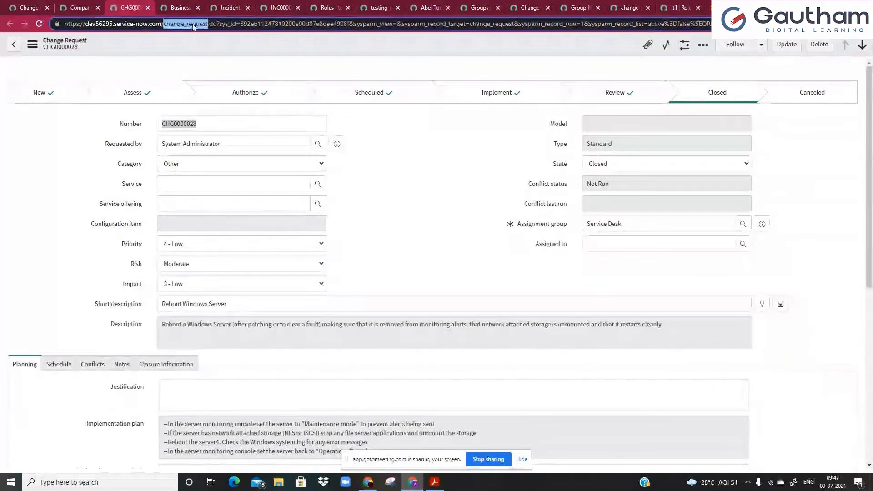
double_click(228, 24)
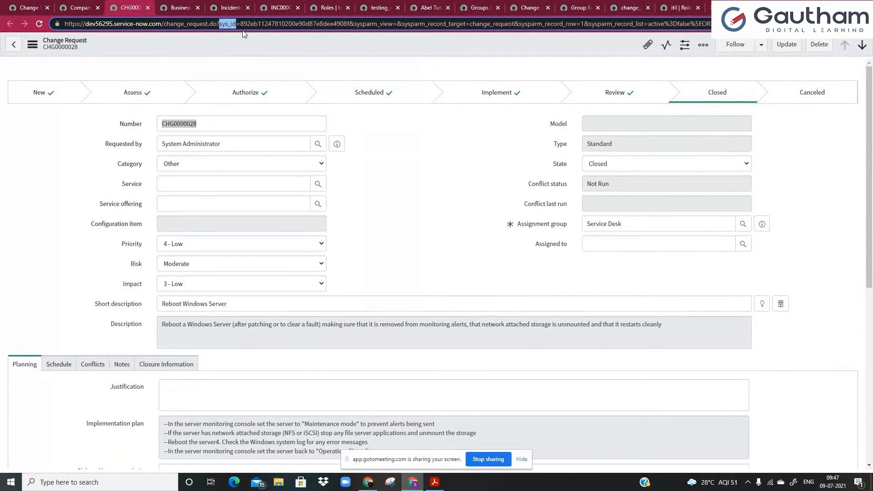
double_click(261, 23)
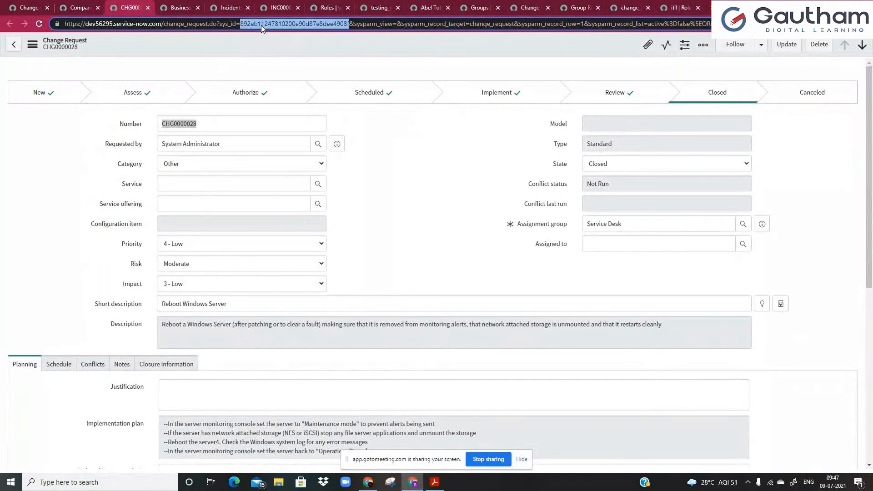
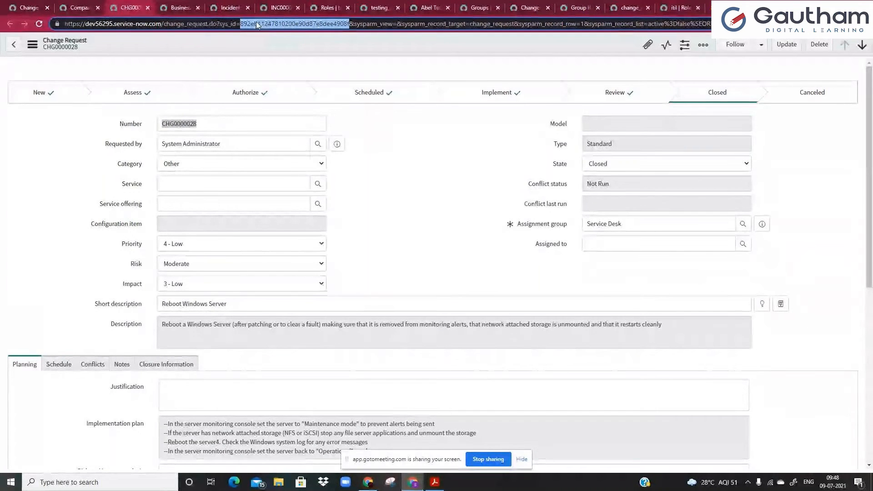
Inspect CHG0000028's address parameters, trying an 'ess' view value and undoing it.
double_click(218, 122)
double_click(254, 25)
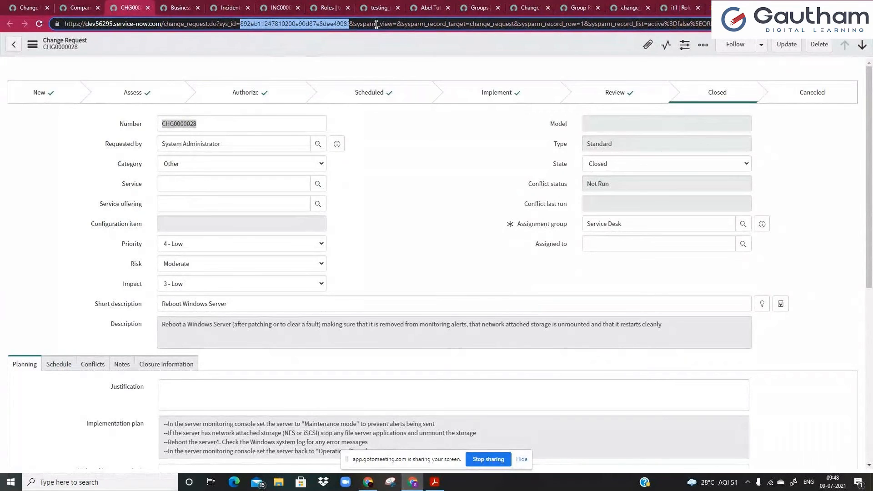
double_click(386, 25)
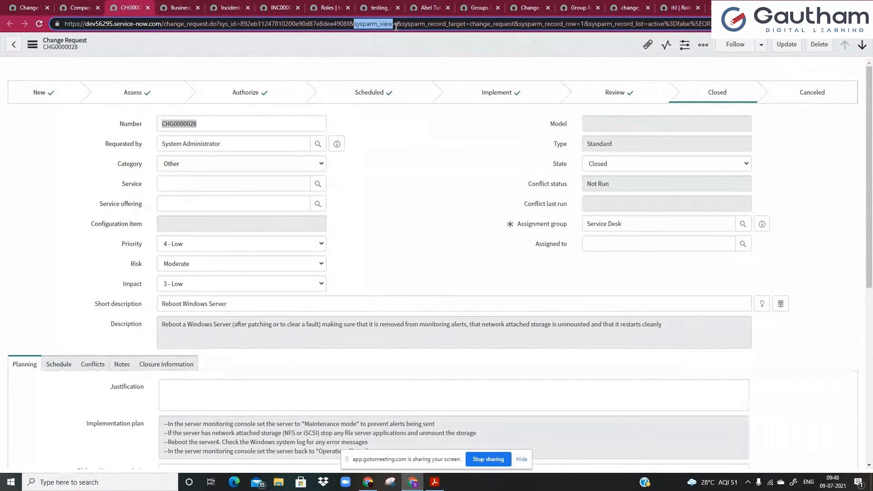
click(397, 27)
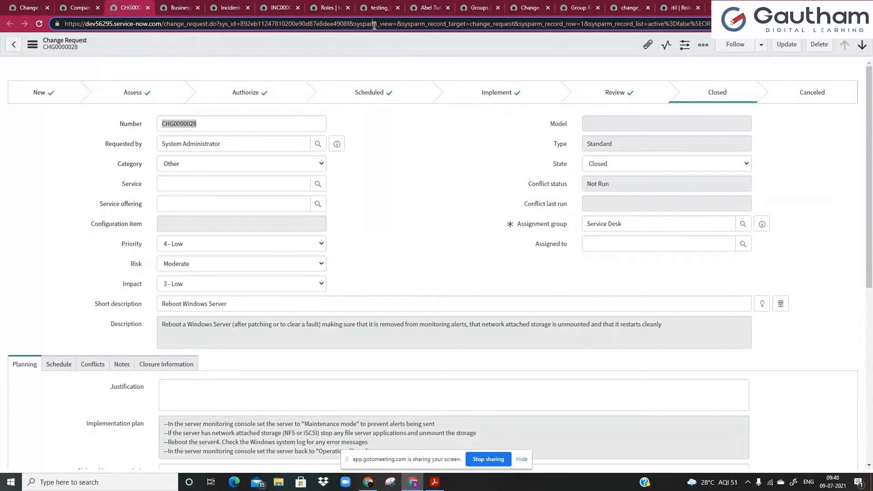
double_click(374, 26)
click(406, 35)
text(ess)
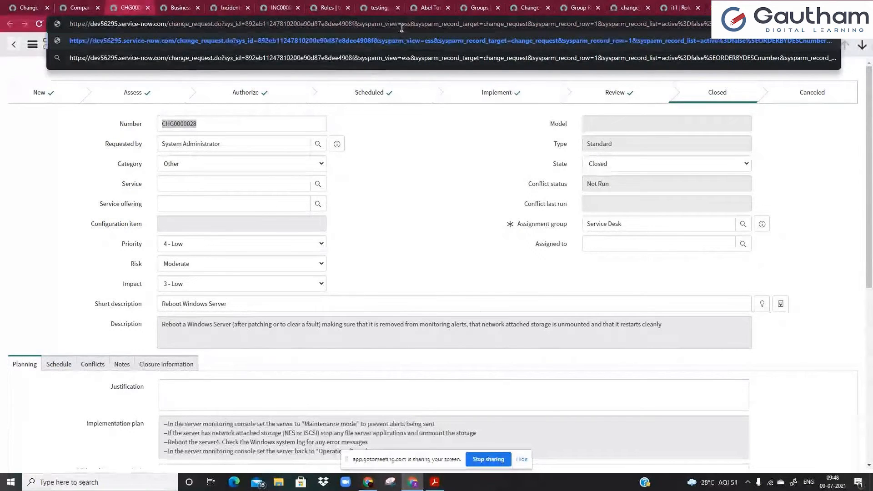
key(ctrl+z)
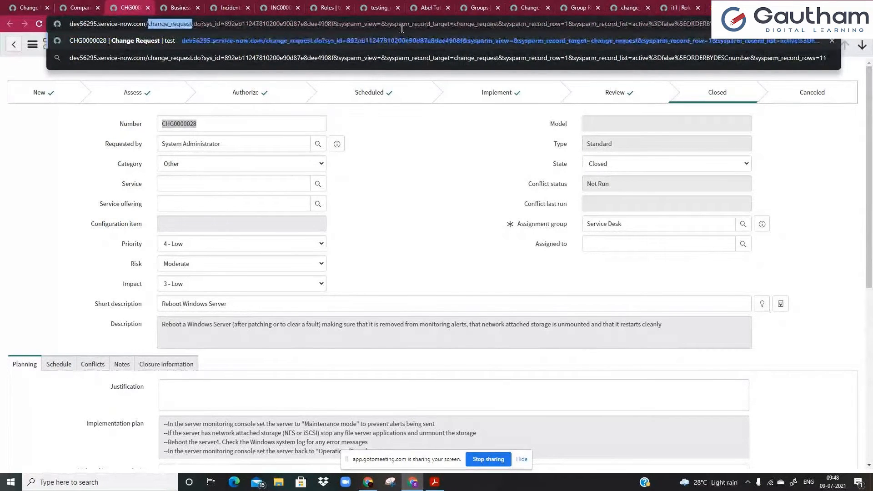
click(337, 111)
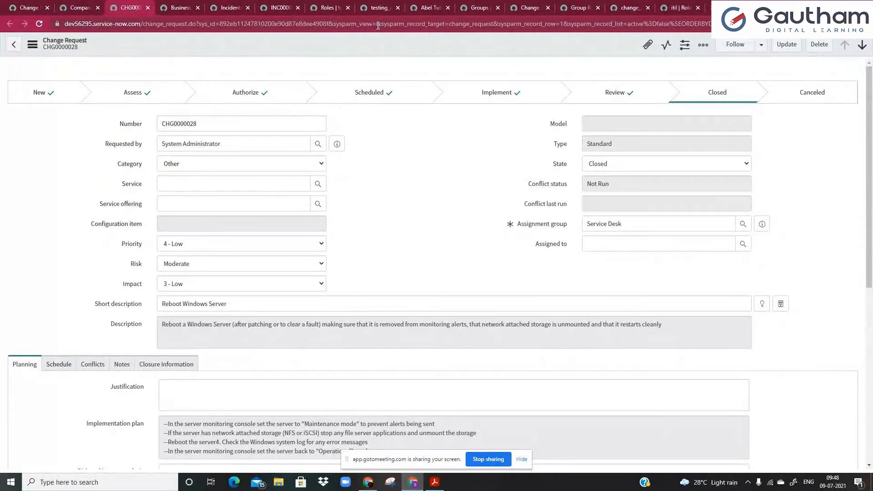
Set sysparm_view=ess in the address, reload the record, and bring up the form menu's View options.
click(363, 25)
double_click(363, 27)
click(399, 26)
text(e)
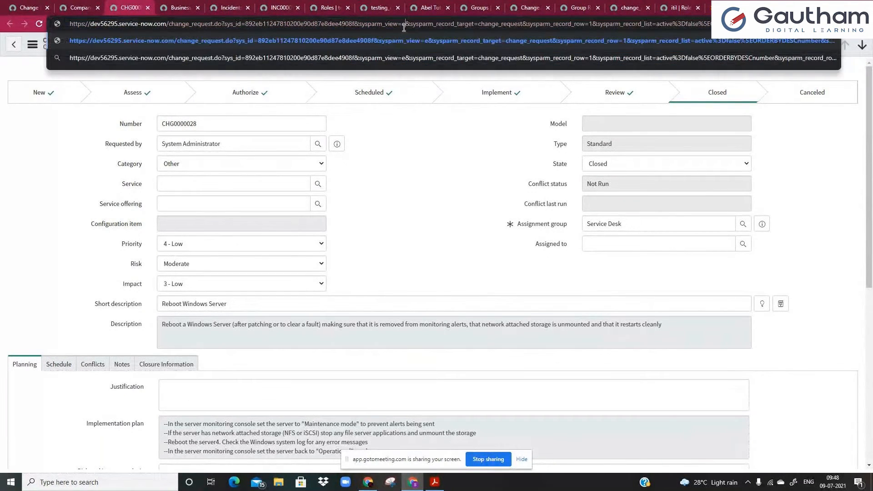
text(ss)
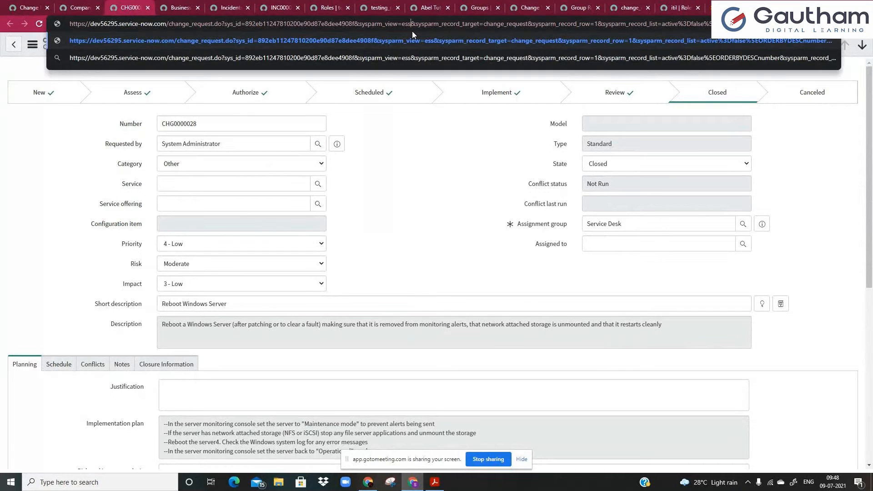
key(Return)
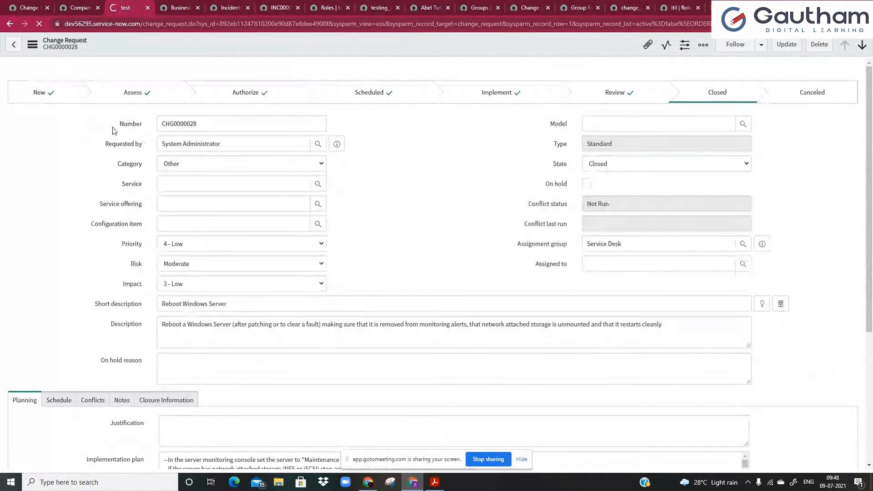
click(32, 45)
mouse_move(61, 191)
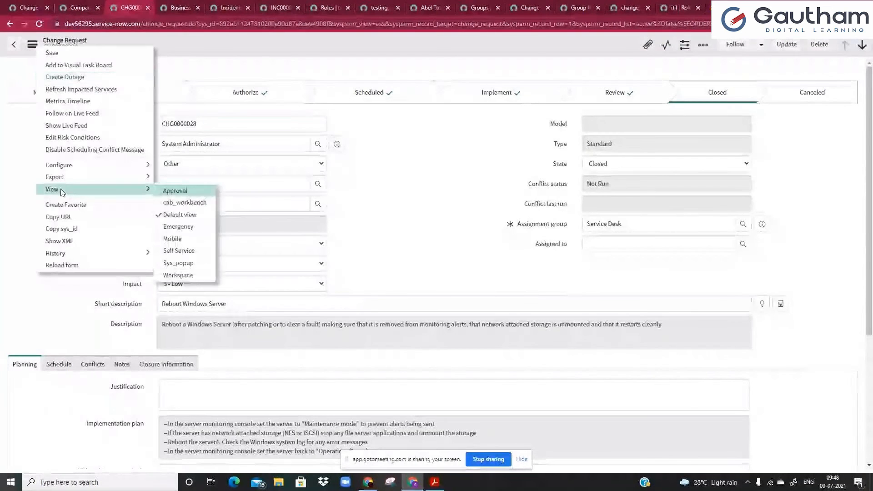
Switch CHG0000028 to the Self Service view, review its address parameters, then show the inactive change list.
click(197, 255)
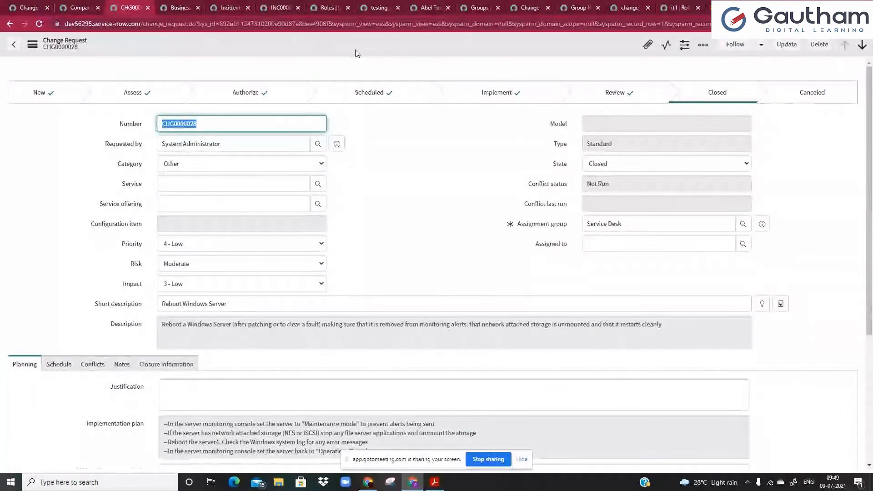
double_click(445, 25)
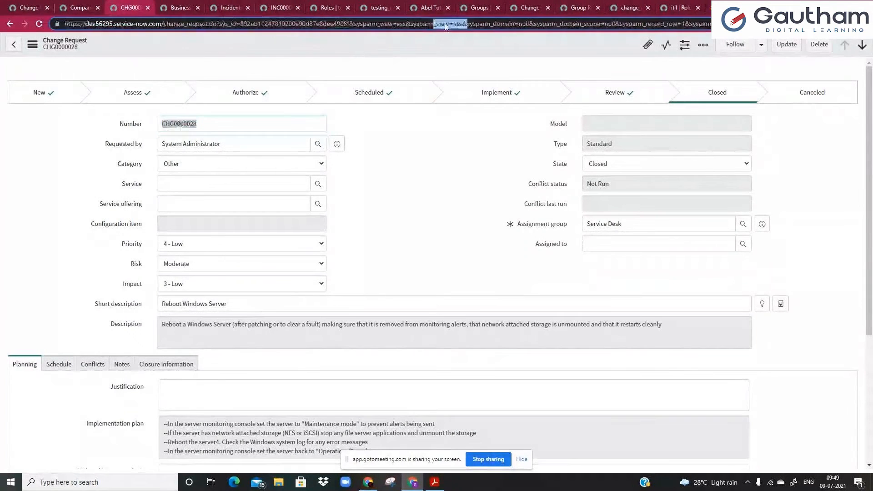
double_click(485, 24)
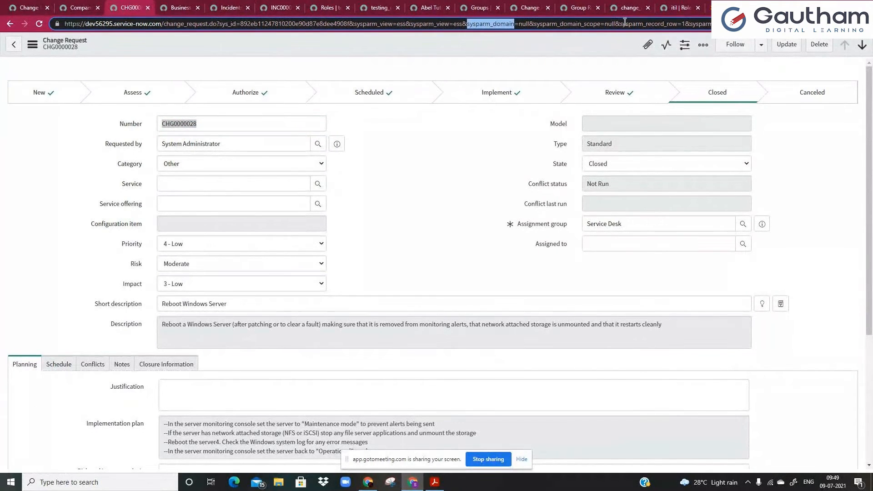
click(687, 24)
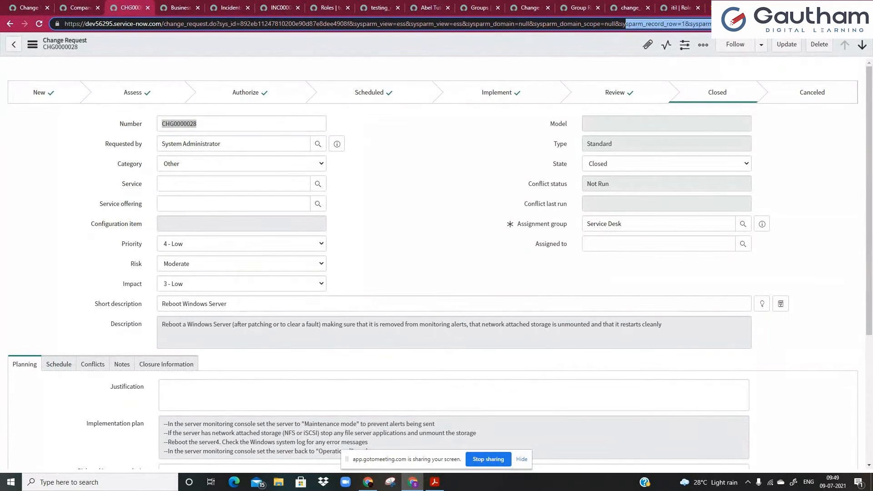
double_click(694, 23)
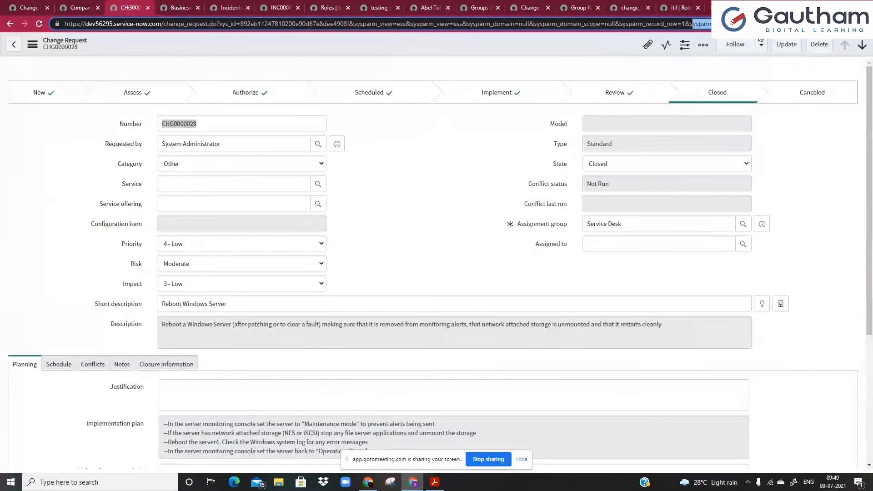
click(694, 24)
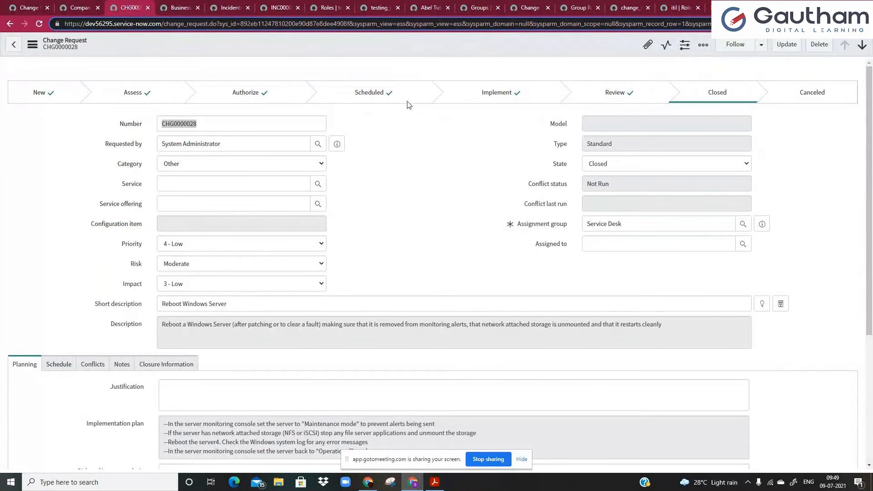
click(27, 6)
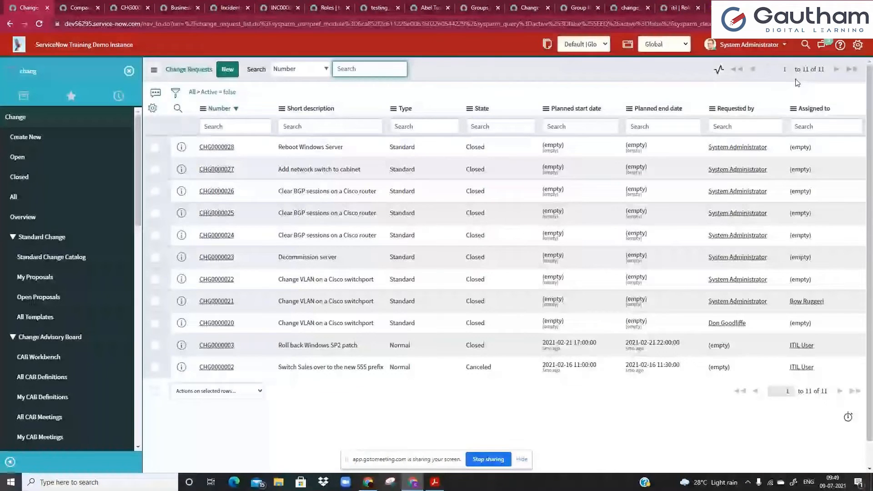
Compare the list and CHG0000028 addresses across tabs, then reload CHG0000028 with view=ess.
click(124, 9)
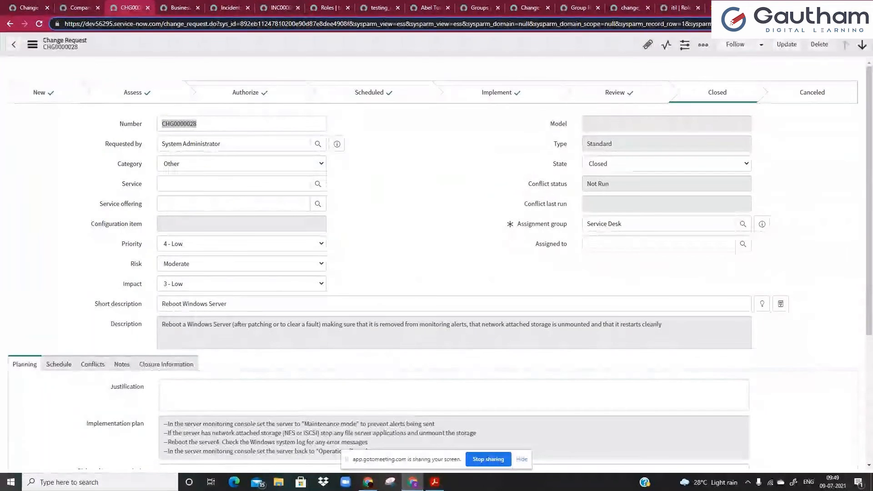
drag(745, 24, 819, 23)
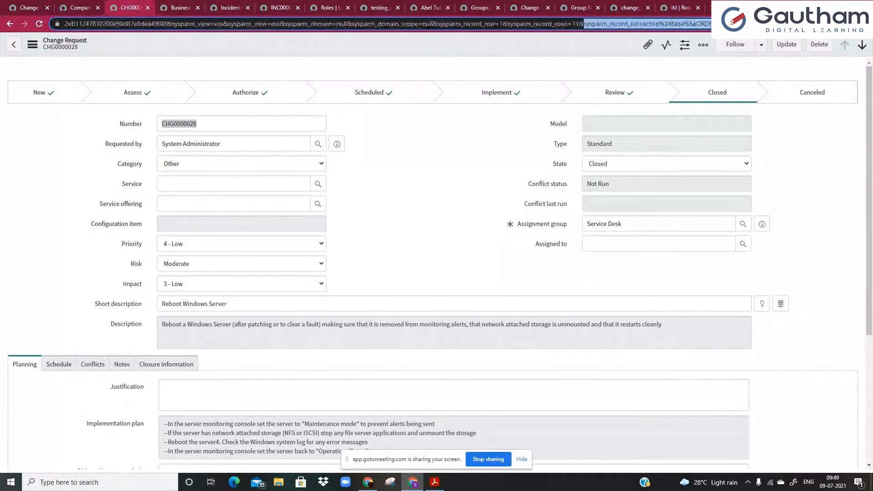
click(13, 5)
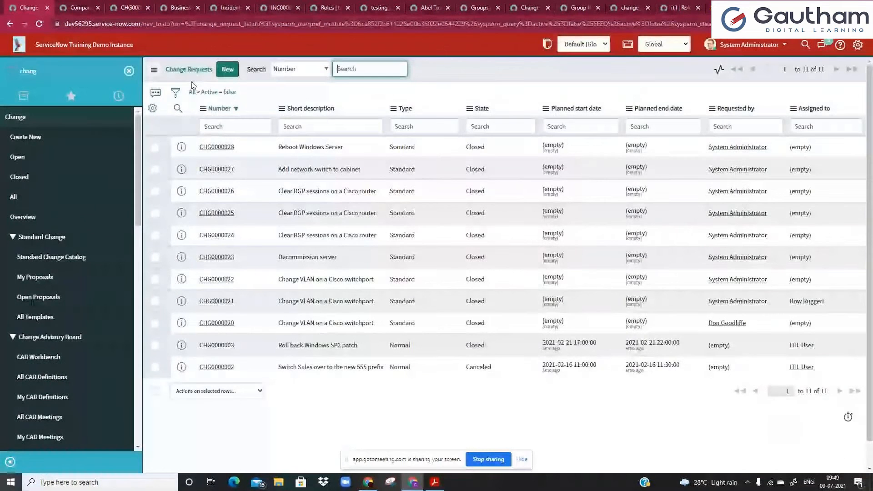
click(123, 5)
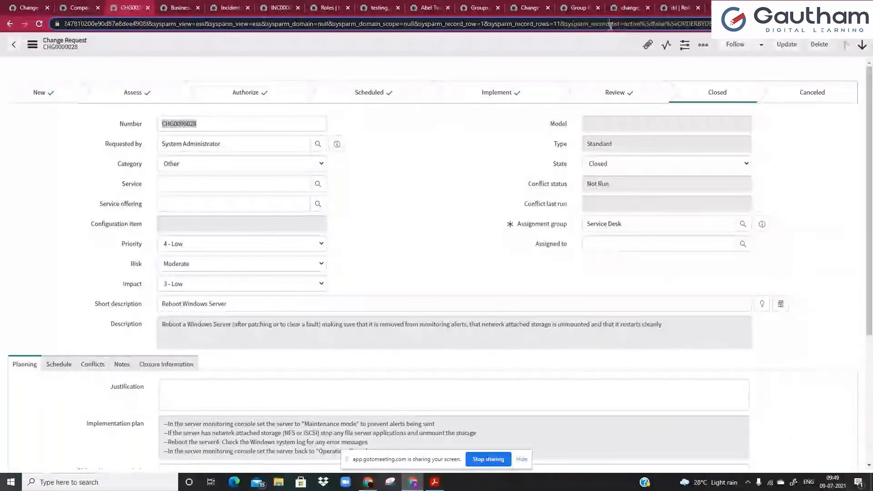
drag(610, 26, 732, 25)
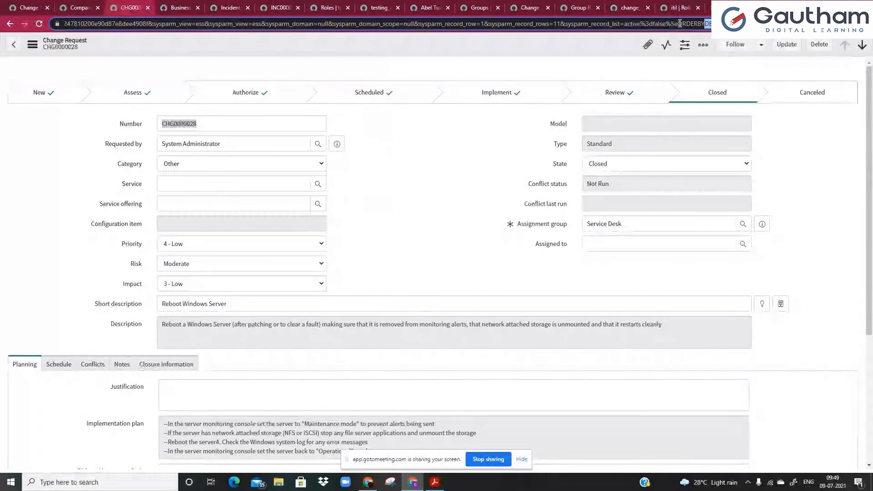
drag(679, 23, 706, 26)
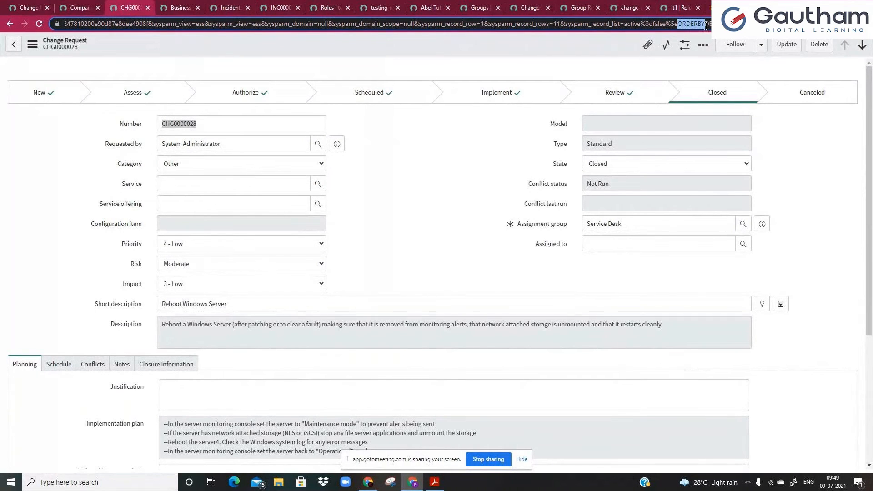
click(706, 26)
click(28, 8)
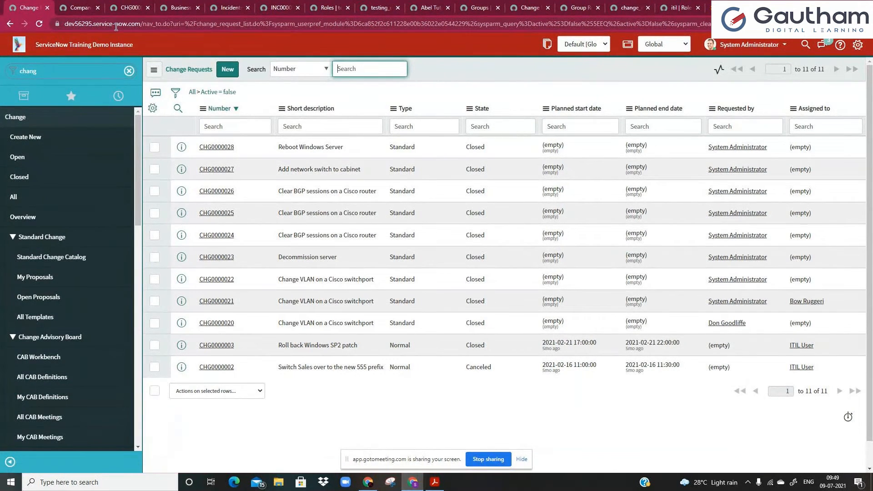
click(130, 8)
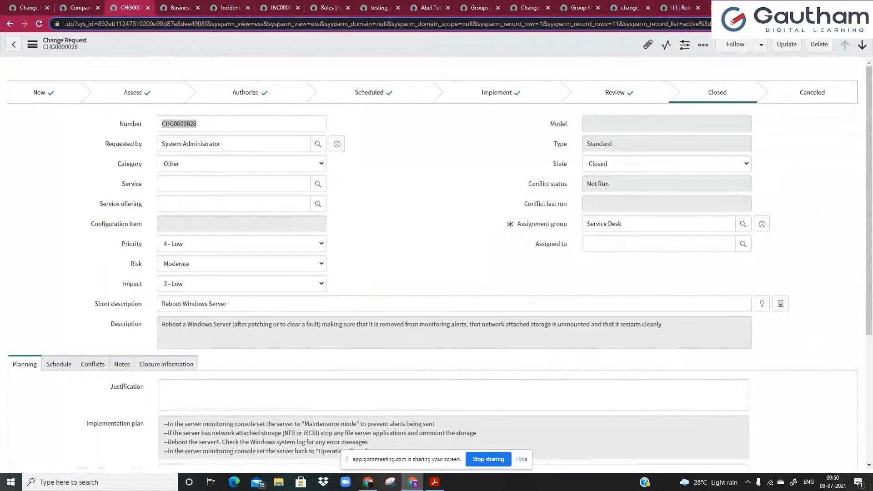
drag(779, 24, 809, 23)
click(796, 23)
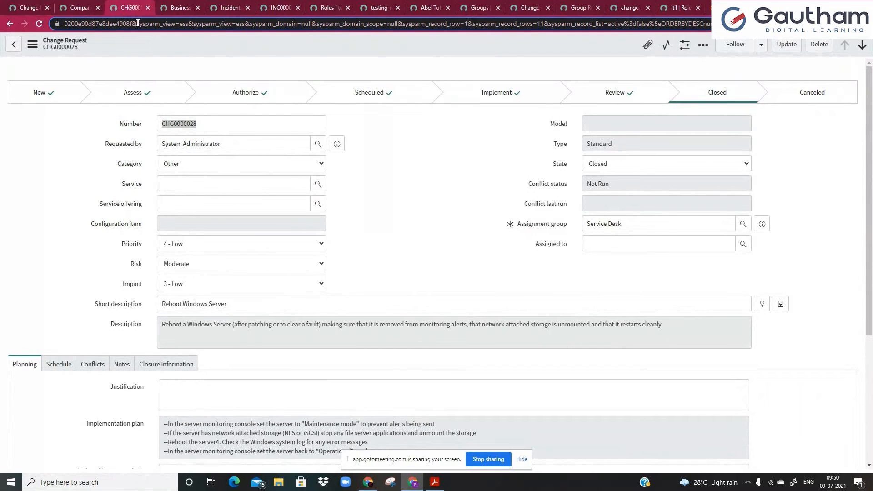
key(Return)
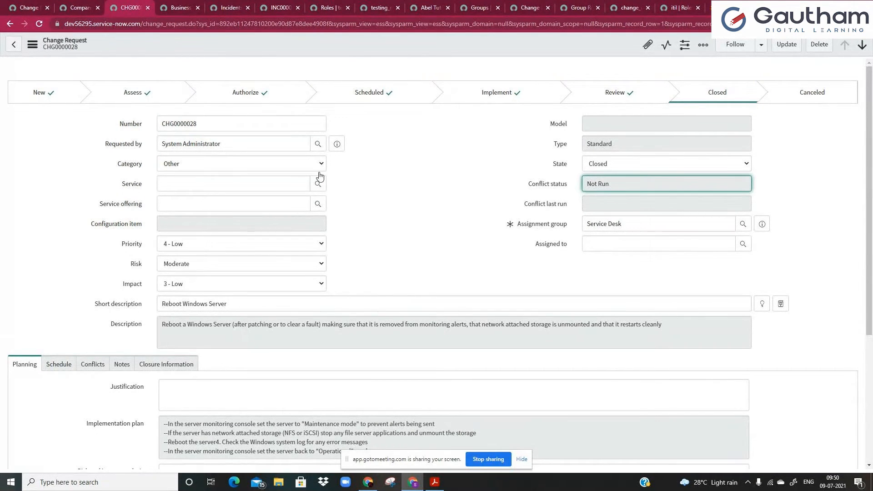
right_click(299, 45)
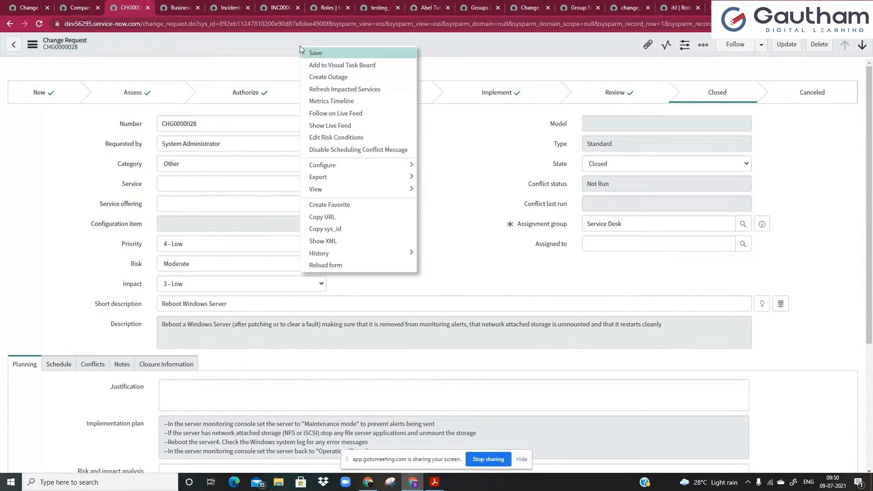
click(337, 241)
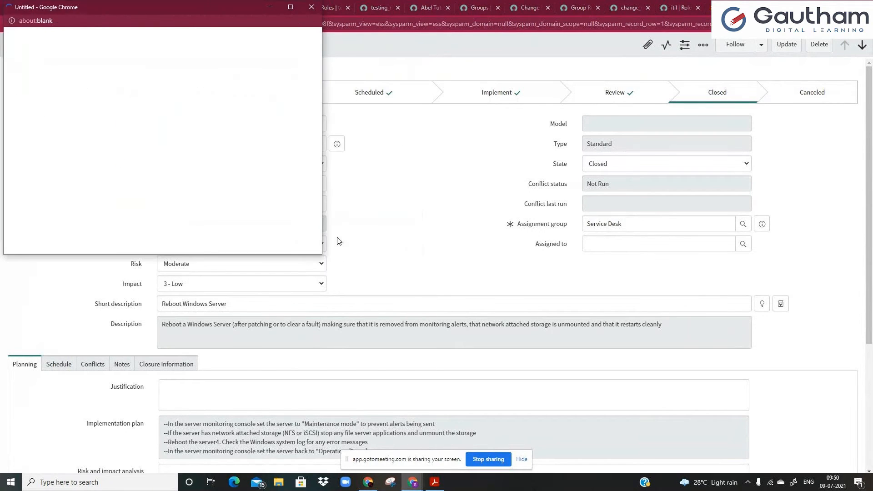
click(286, 7)
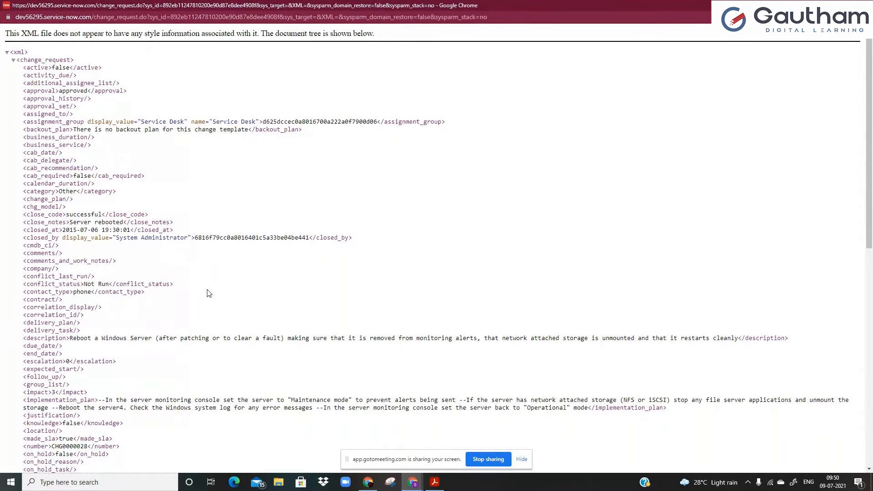
click(862, 5)
click(177, 120)
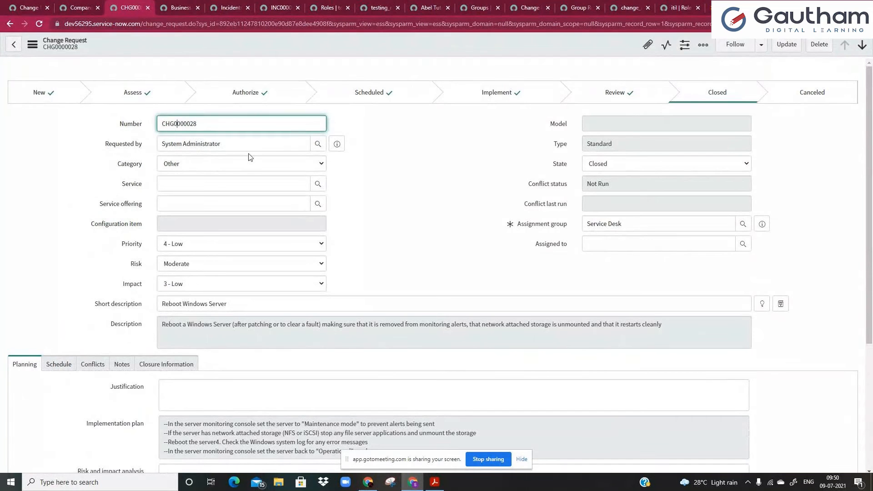
drag(258, 302, 148, 293)
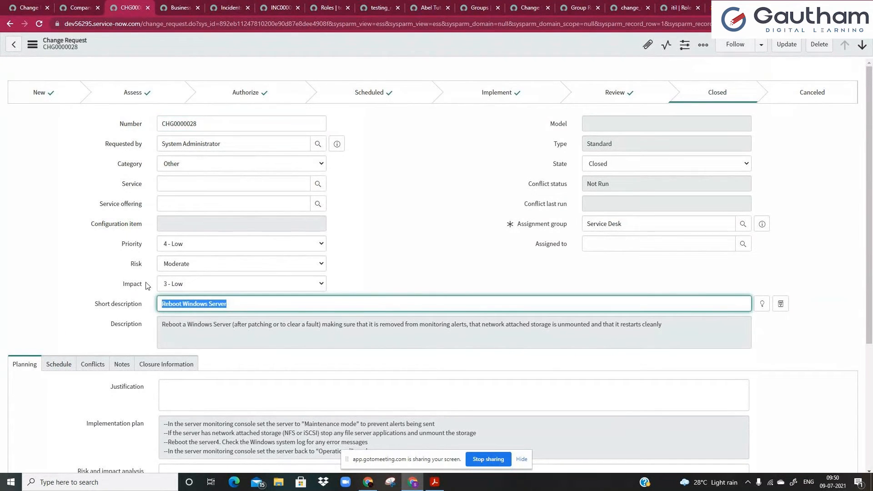
right_click(271, 41)
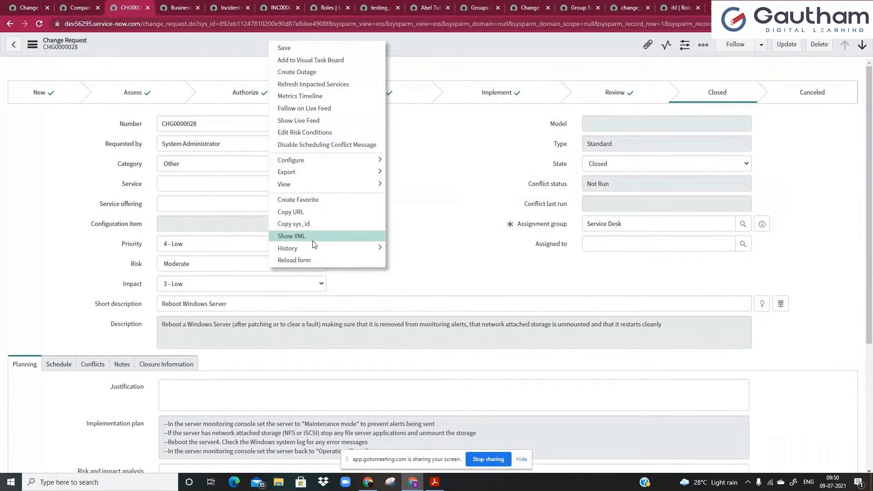
click(305, 239)
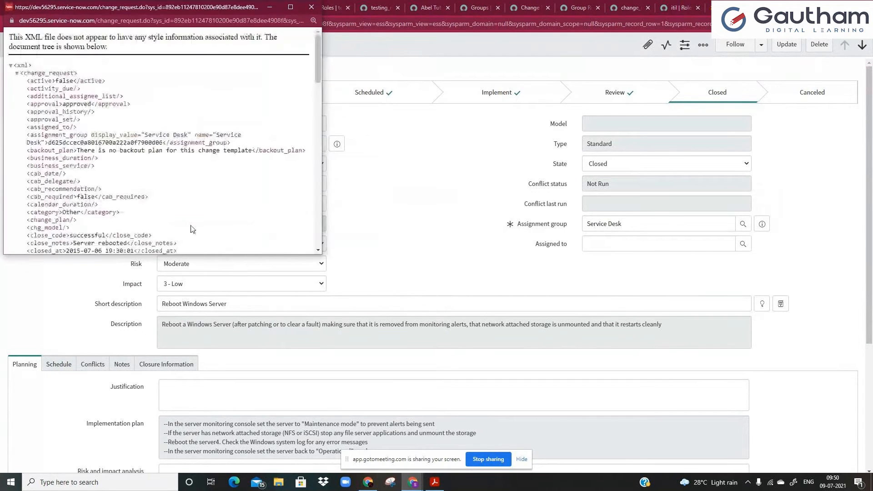
click(291, 6)
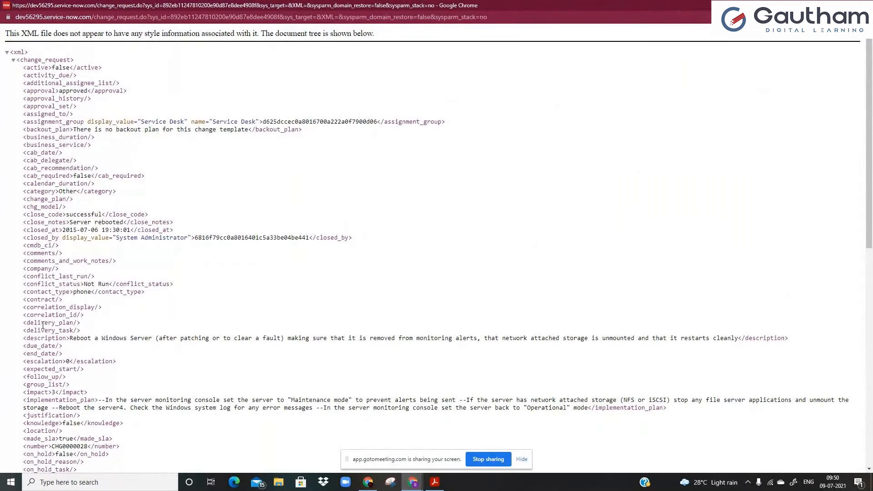
double_click(49, 82)
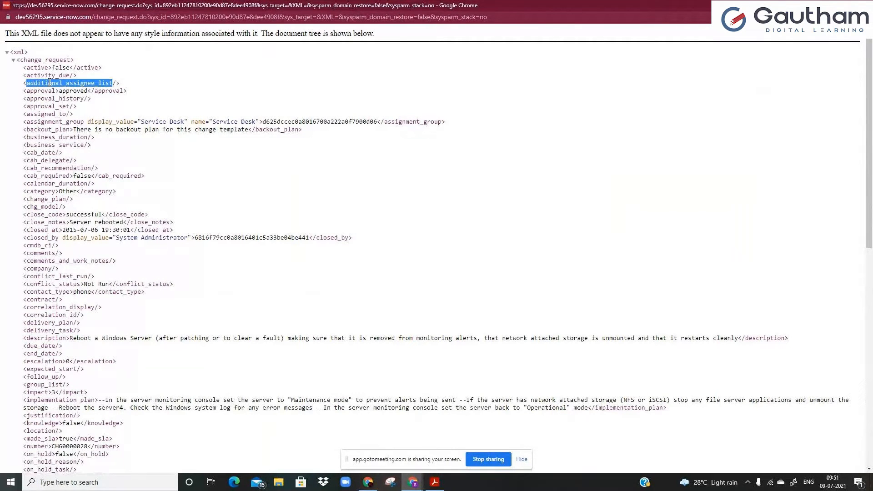
click(87, 80)
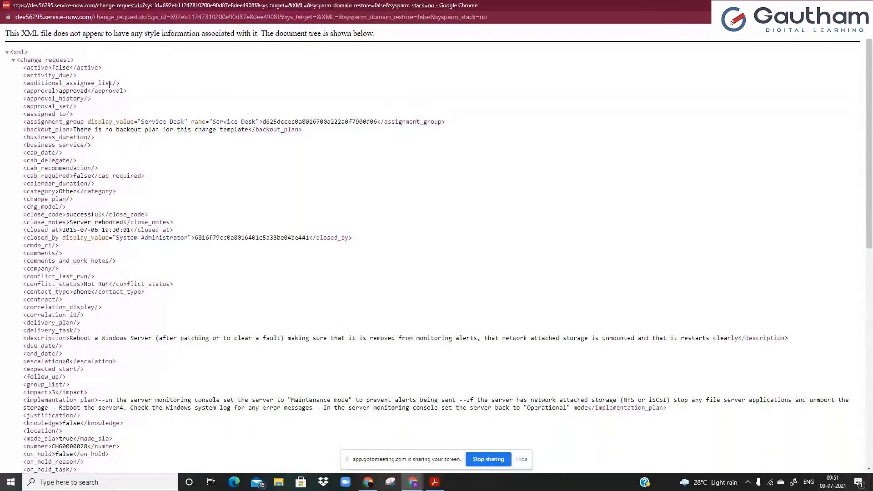
drag(109, 85, 20, 91)
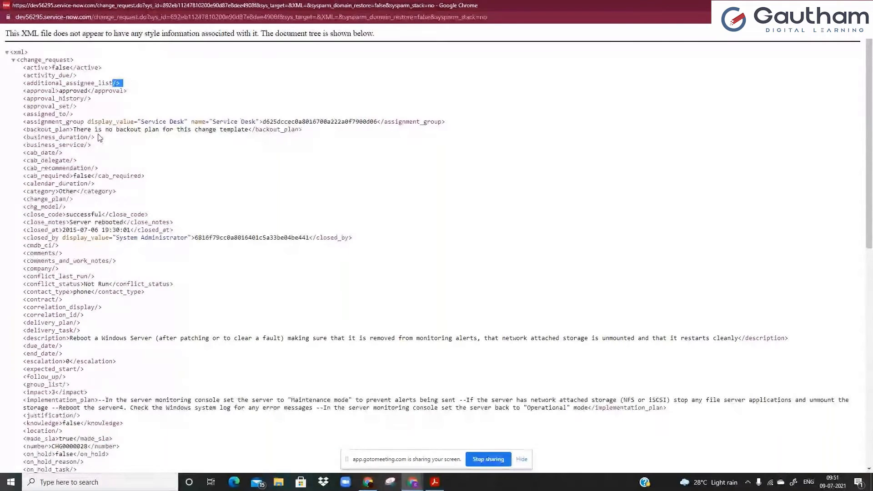
scroll(98, 137, down, 1)
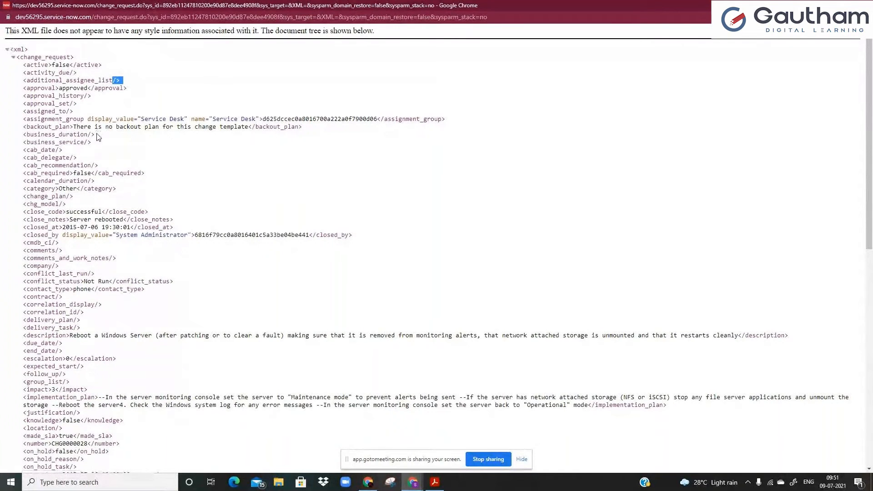
scroll(98, 137, down, 3)
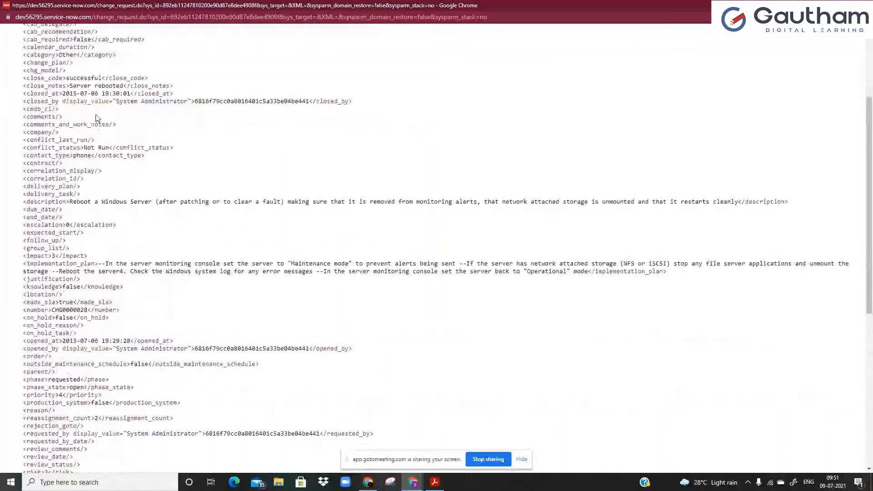
scroll(63, 145, up, 3)
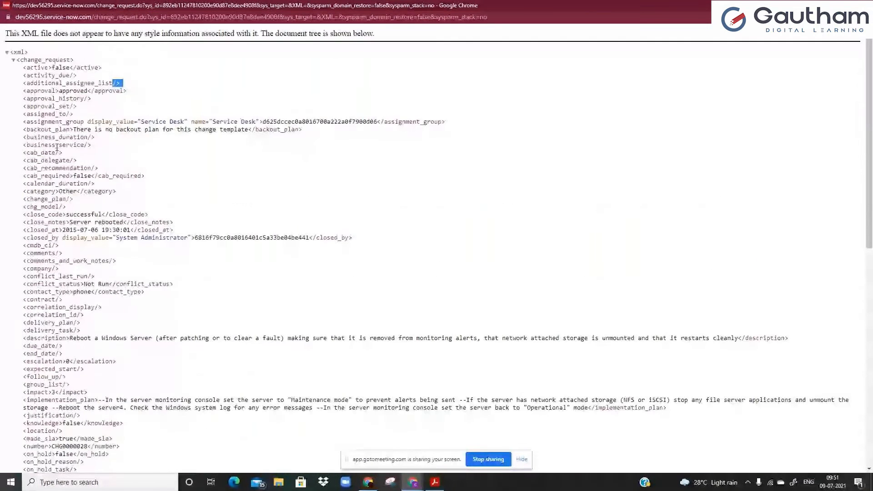
click(76, 130)
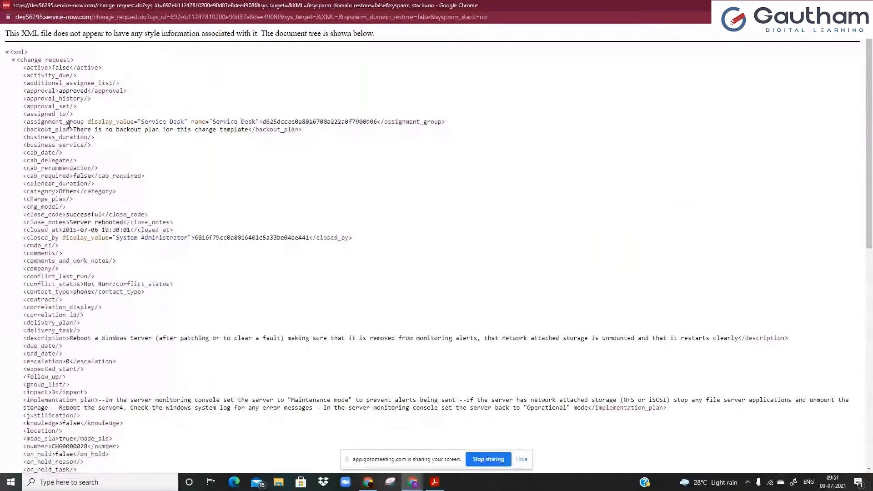
double_click(68, 121)
click(66, 122)
drag(91, 122, 142, 122)
click(153, 121)
double_click(153, 121)
click(153, 121)
double_click(269, 121)
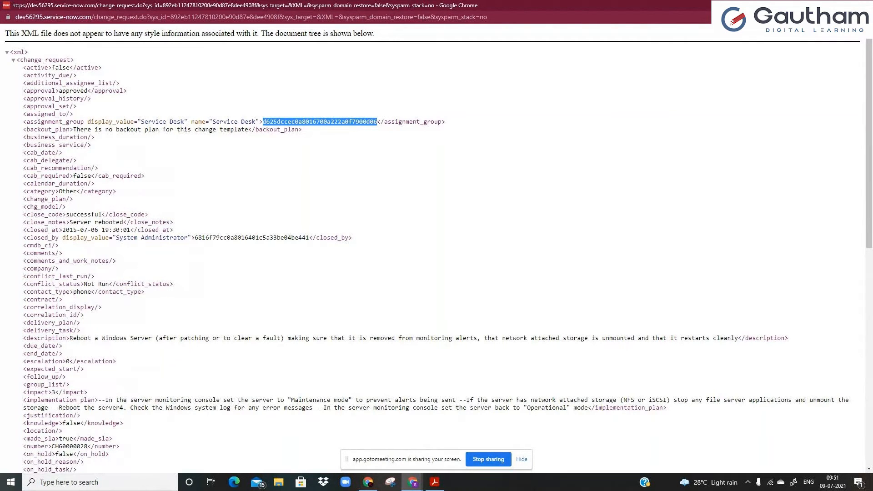
click(862, 5)
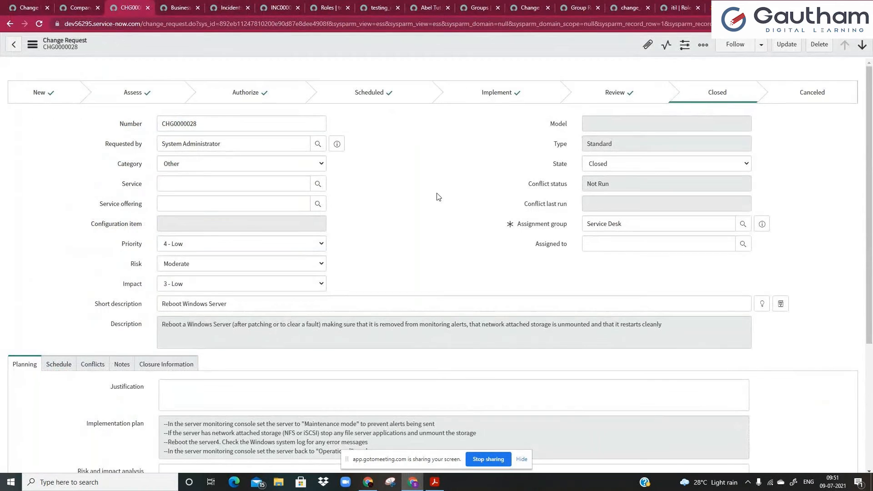
Open the Service Desk assignment group record and select its sys_id in the address.
click(760, 226)
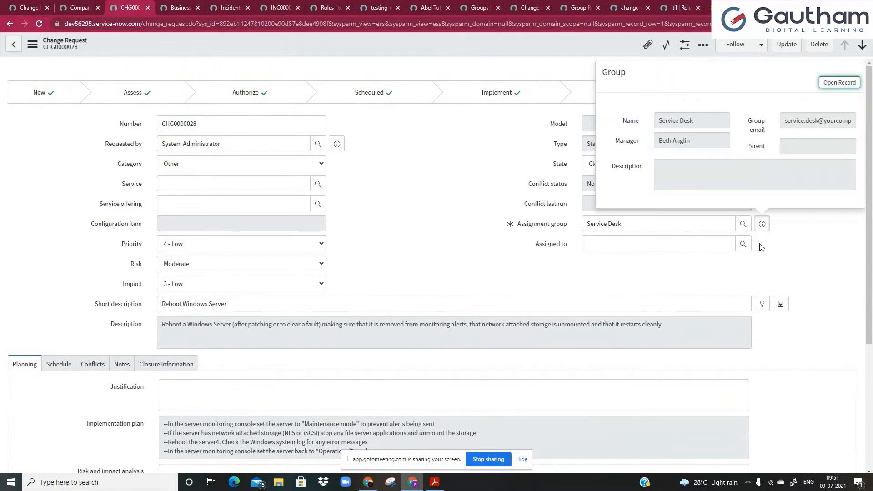
click(840, 84)
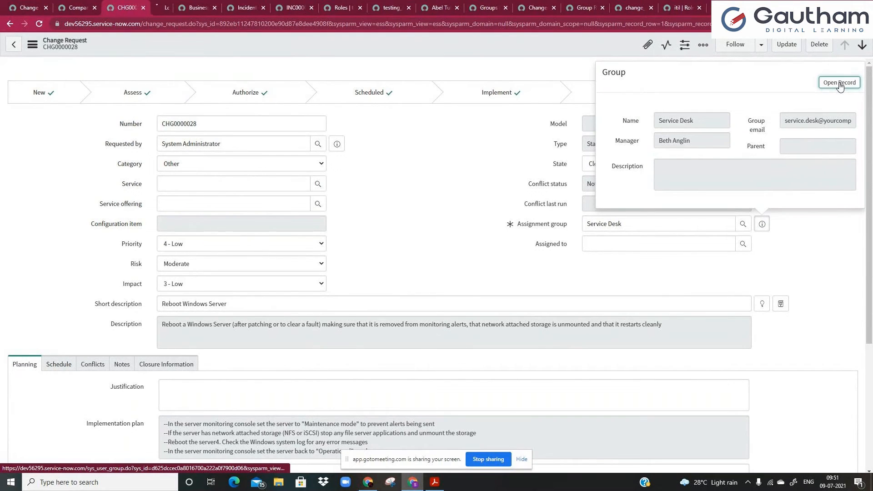
double_click(233, 24)
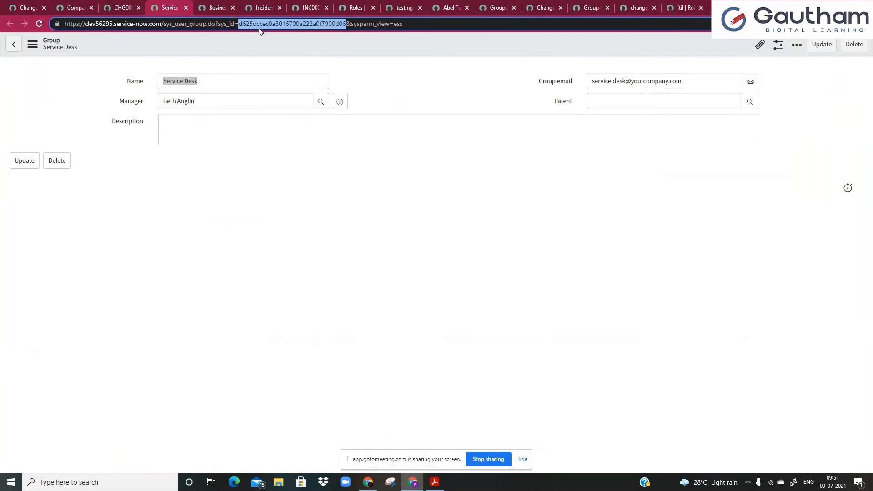
Show CHG0000028 as XML and select its assignment group sys_id to compare.
click(128, 8)
right_click(211, 47)
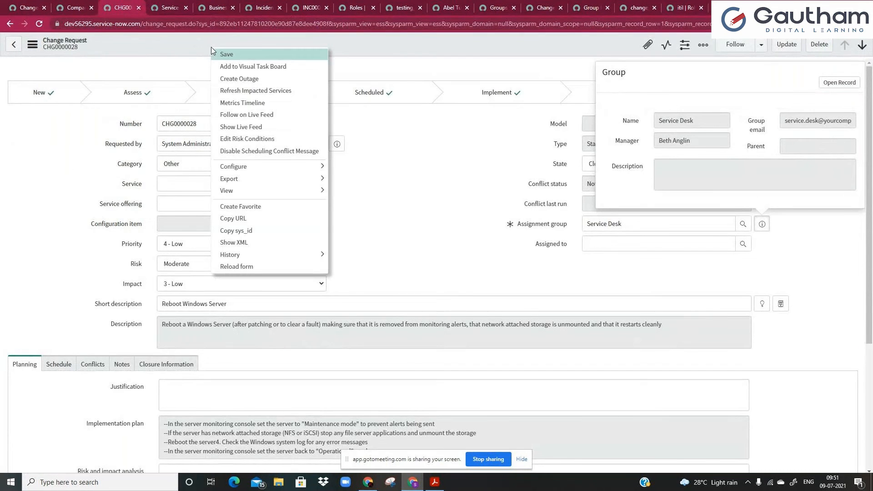
click(255, 243)
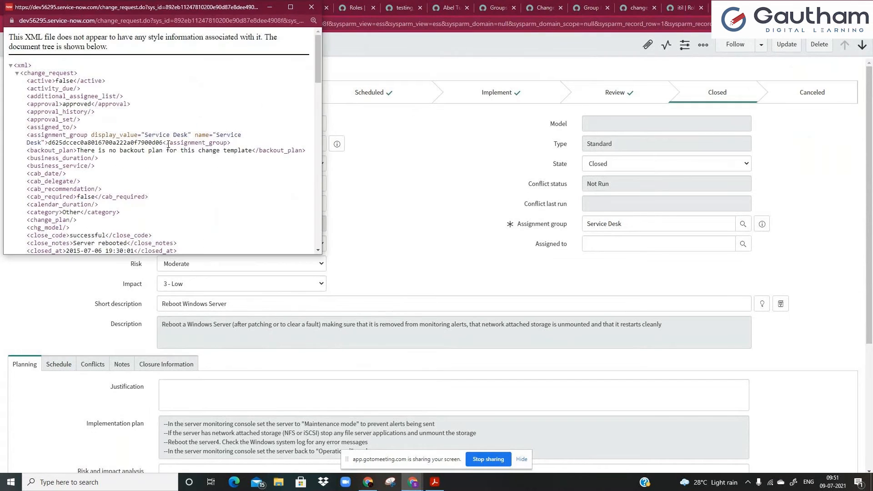
double_click(56, 143)
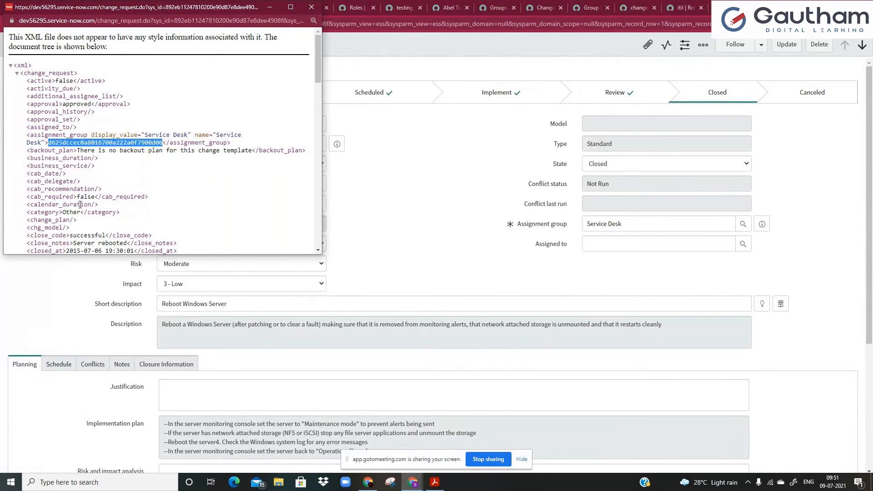
scroll(80, 204, down, 1)
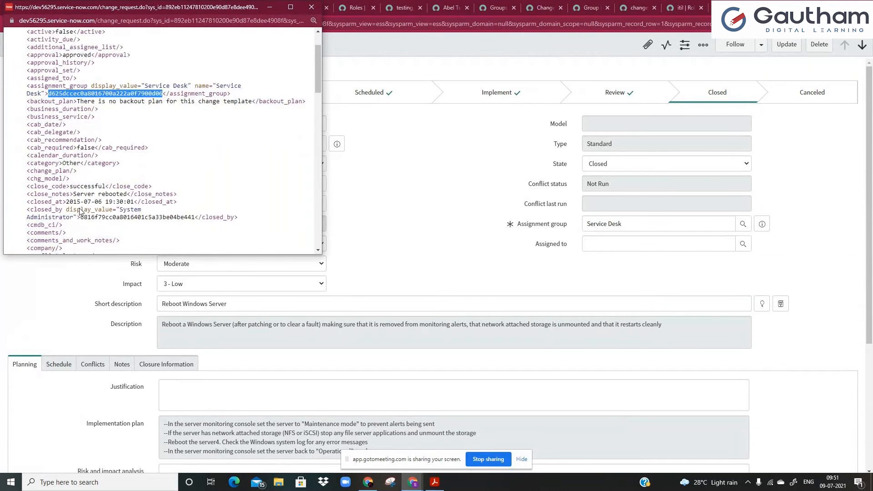
scroll(80, 210, down, 6)
click(323, 279)
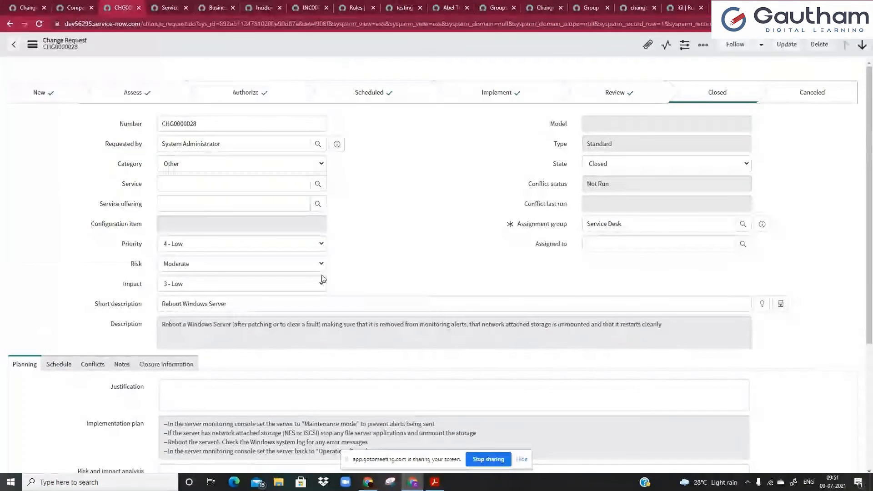
right_click(245, 49)
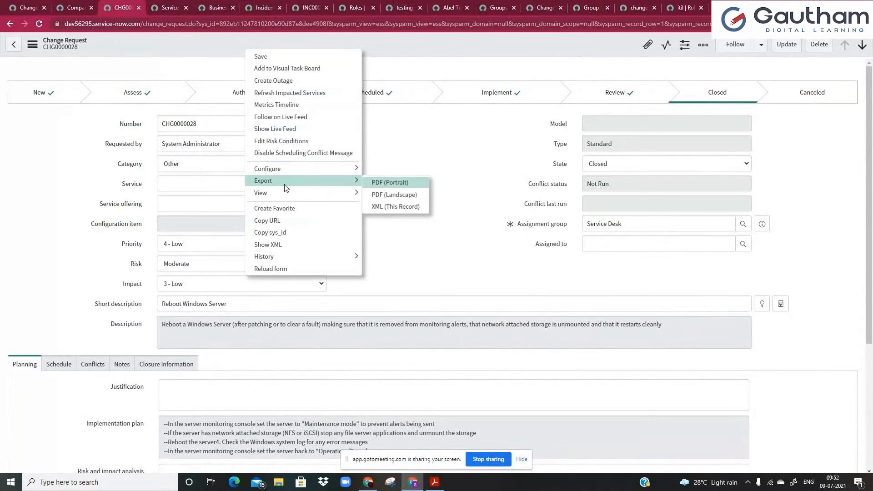
Focus the Number and Requested by fields, then review the change record's XML again.
click(409, 129)
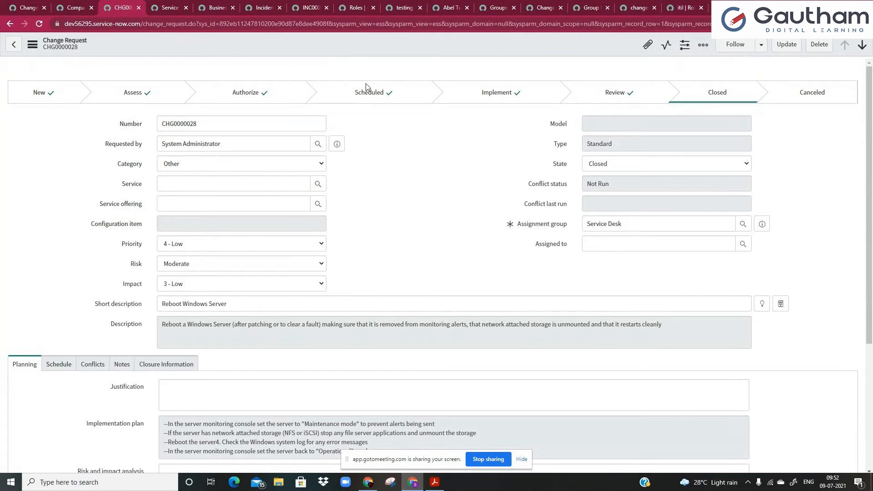
click(164, 124)
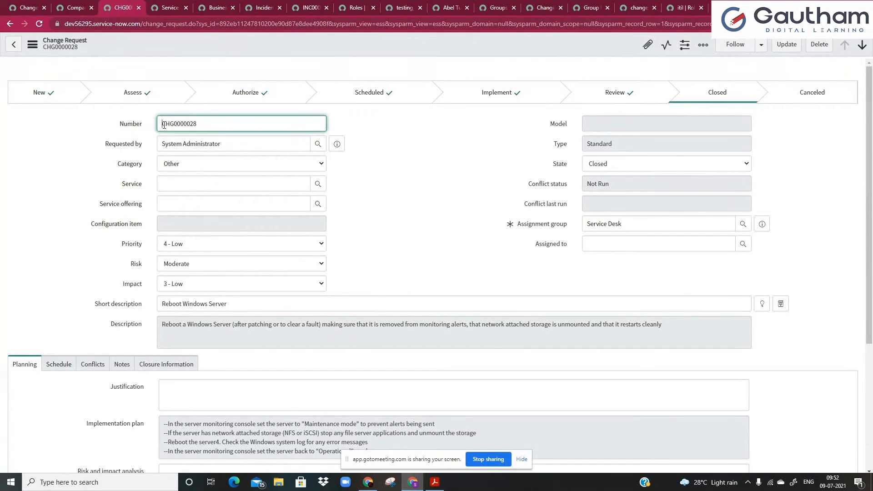
click(168, 144)
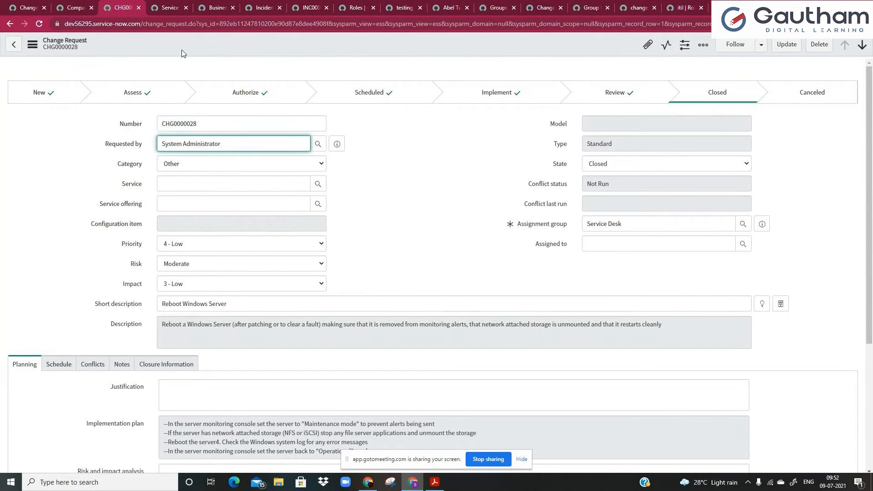
right_click(184, 50)
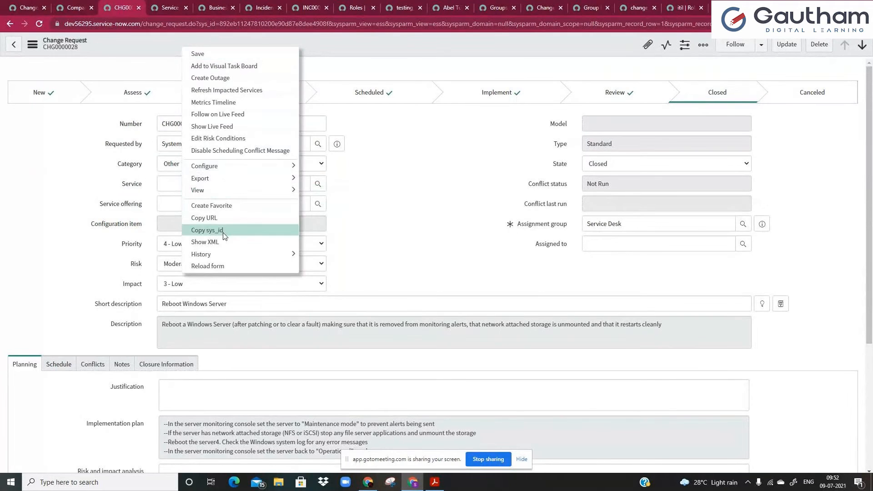
click(207, 230)
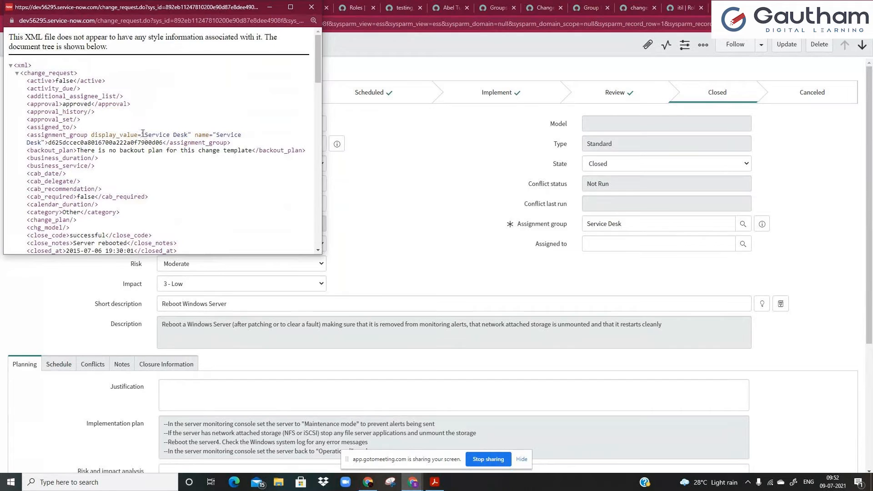
scroll(118, 146, down, 3)
scroll(119, 145, down, 5)
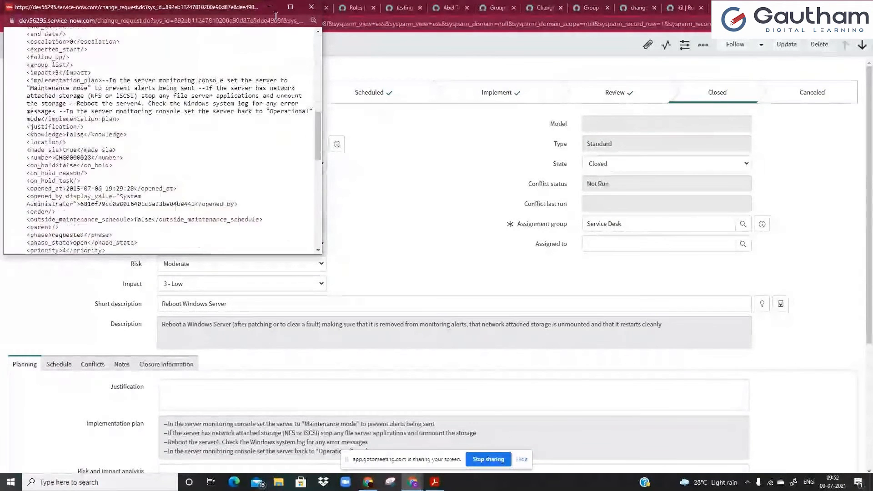
click(312, 8)
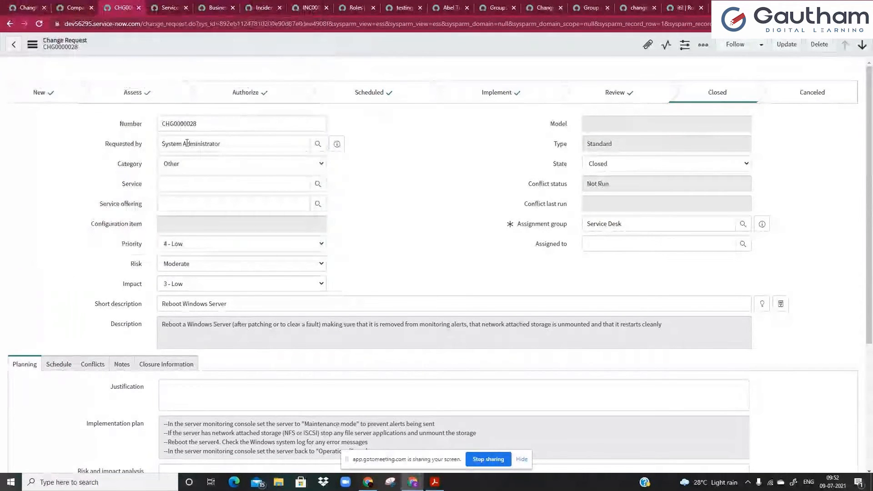
Look over the form's record actions and View options, closing both menus without choosing.
right_click(236, 50)
mouse_move(256, 181)
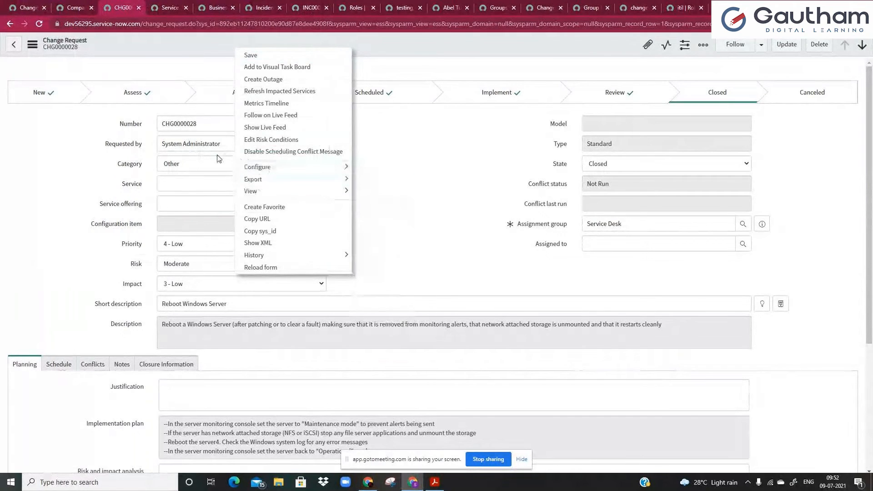
click(194, 142)
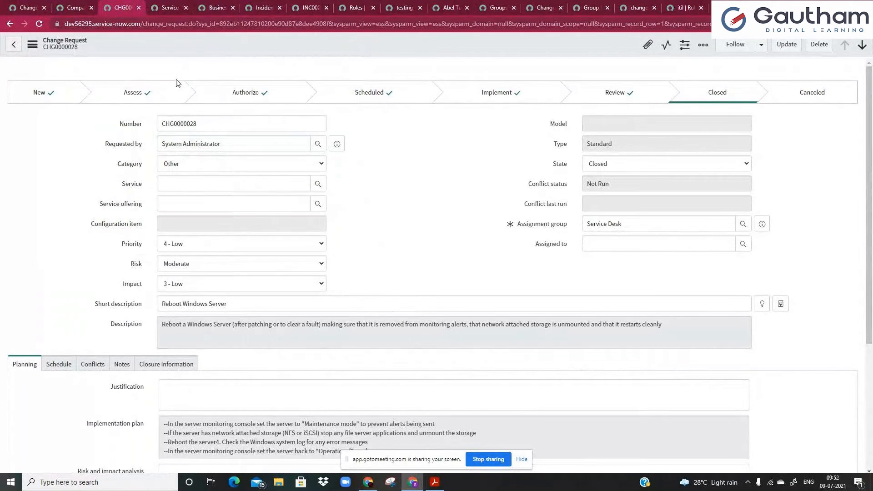
right_click(178, 53)
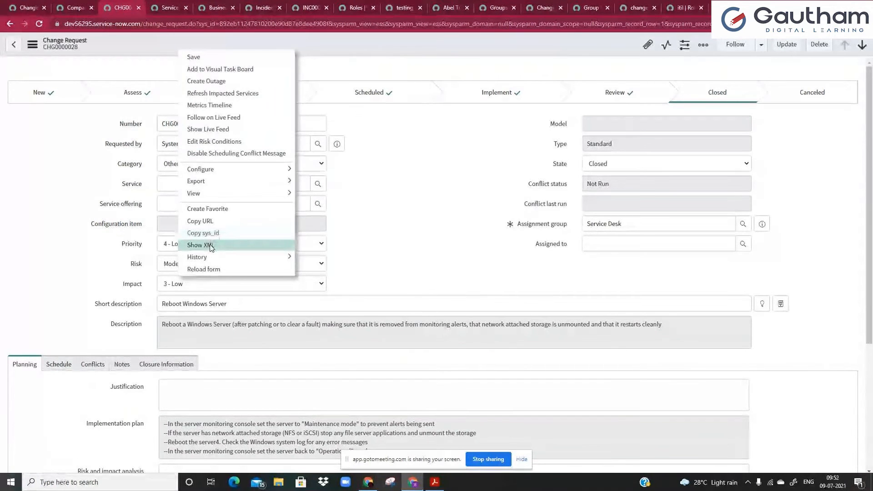
mouse_move(200, 193)
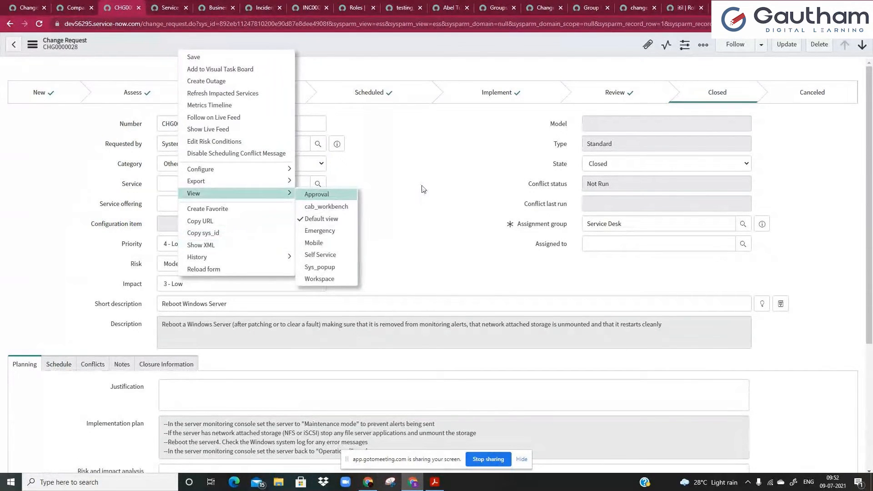
click(420, 188)
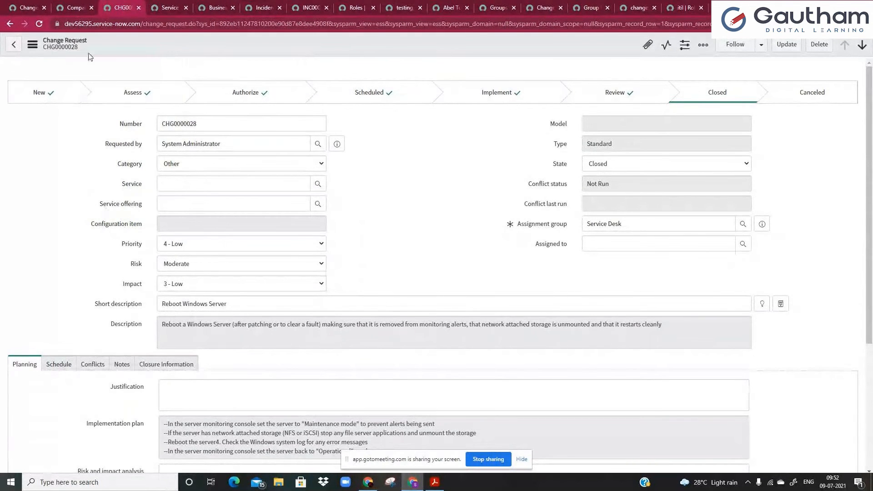
Close the Companies tab and return to the Service Desk group record.
click(94, 7)
click(91, 7)
click(112, 5)
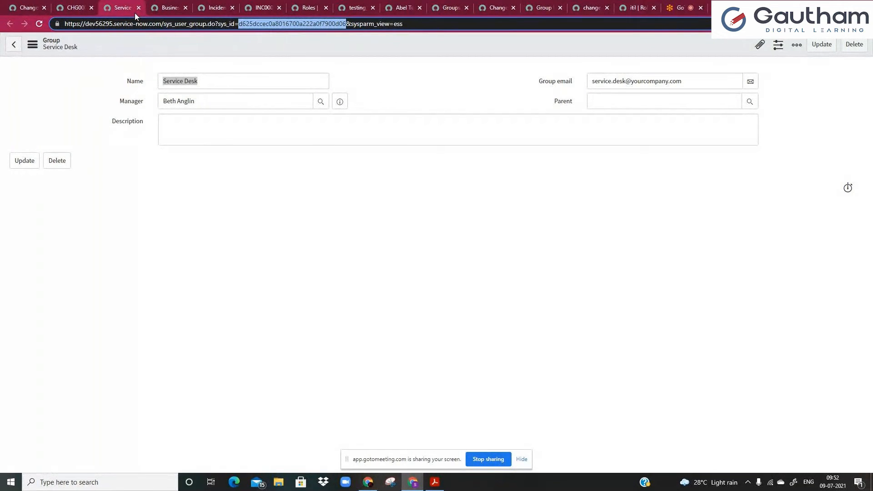
Clear the navigator filter on the Change Requests list, then scroll CHG0000028 to its Planning section.
click(23, 8)
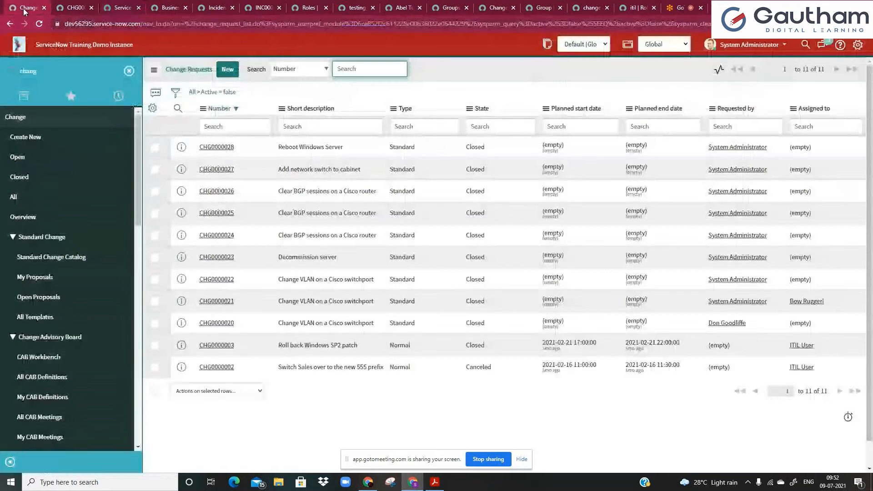
click(107, 66)
key(BackSpace)
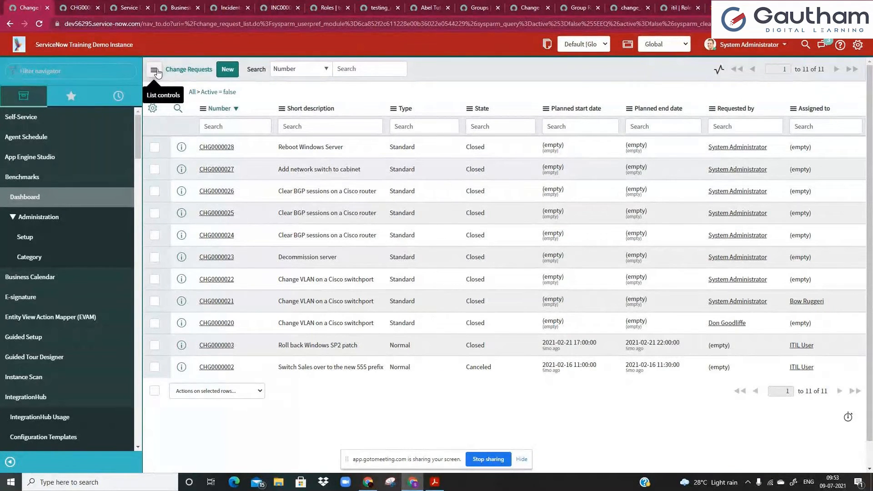
click(89, 4)
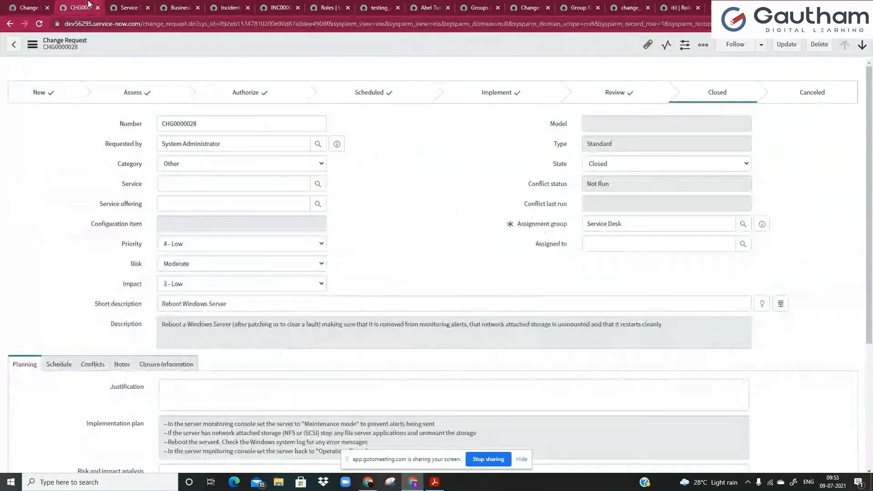
scroll(219, 278, down, 3)
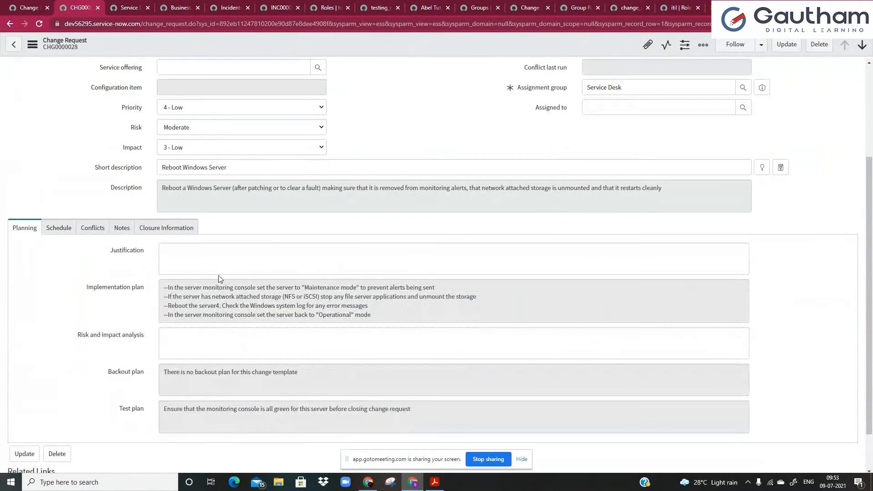
Type the mahindra production, dev and test instance addresses on separate Justification lines.
click(222, 257)
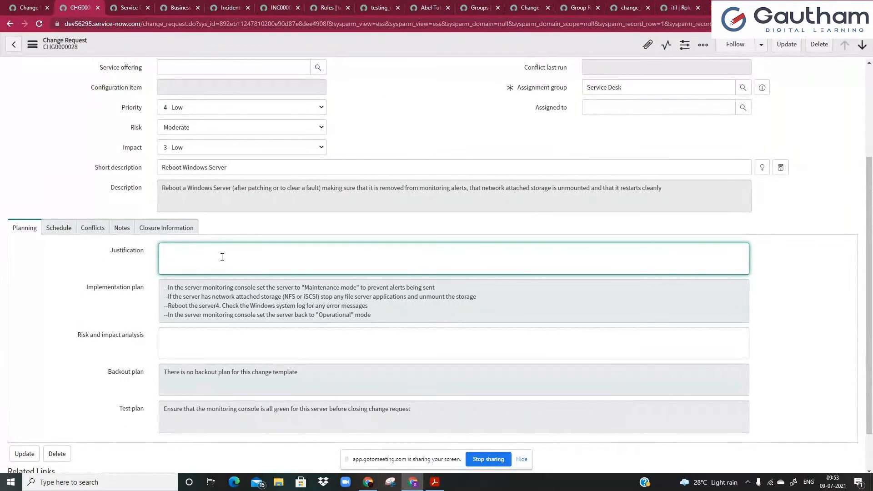
text(m)
key(BackSpace)
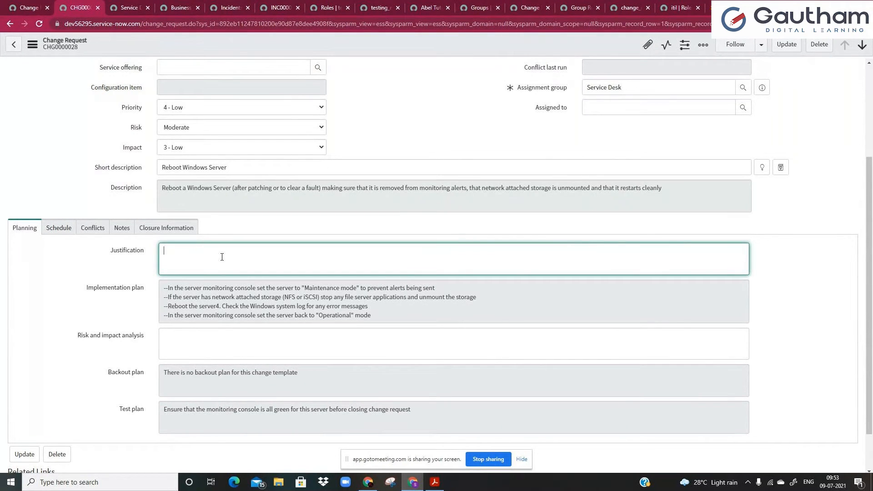
text(mahindra)
key(Return)
key(Return)
text(mahindra)
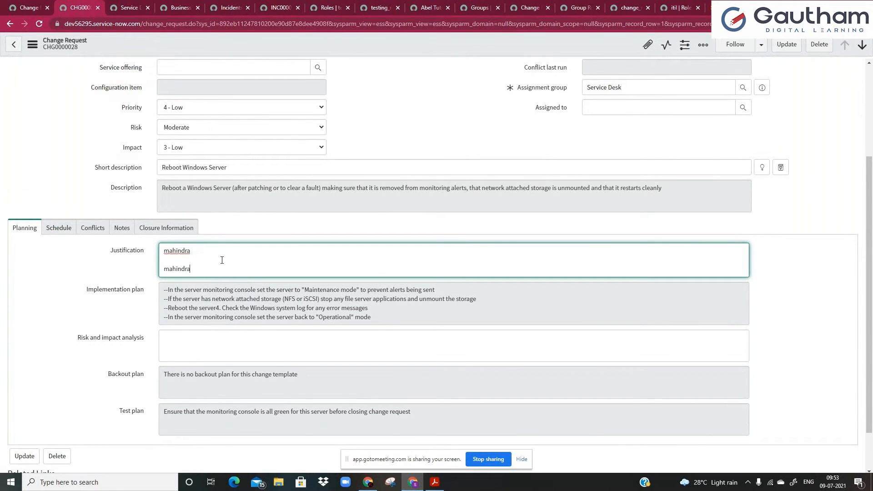
text(.service-now.lcom)
key(Return)
key(Return)
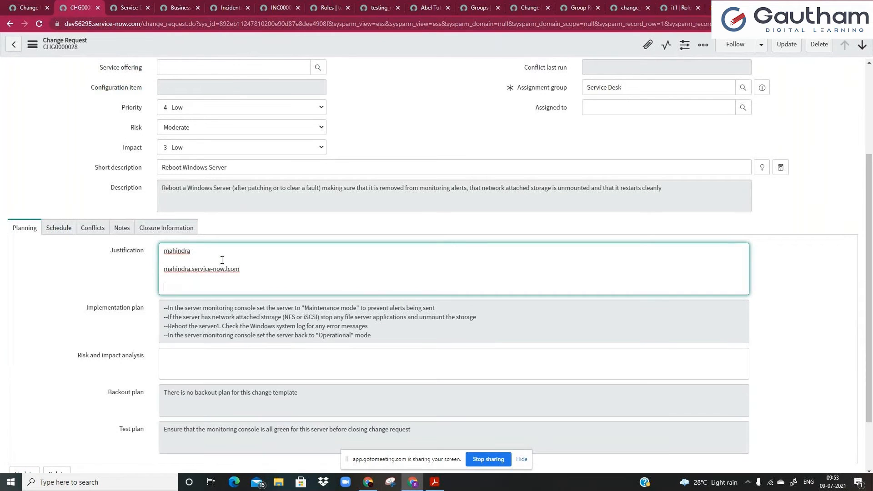
text(mna)
text(hindra)
text(develop)
key(BackSpace)
key(BackSpace)
key(BackSpace)
key(BackSpace)
text(.service-now.com)
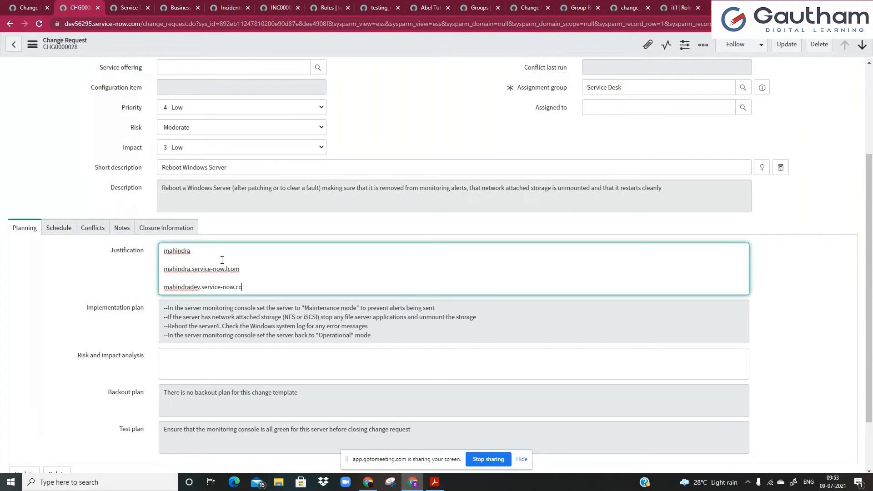
key(Return)
key(Return)
text(mahindra)
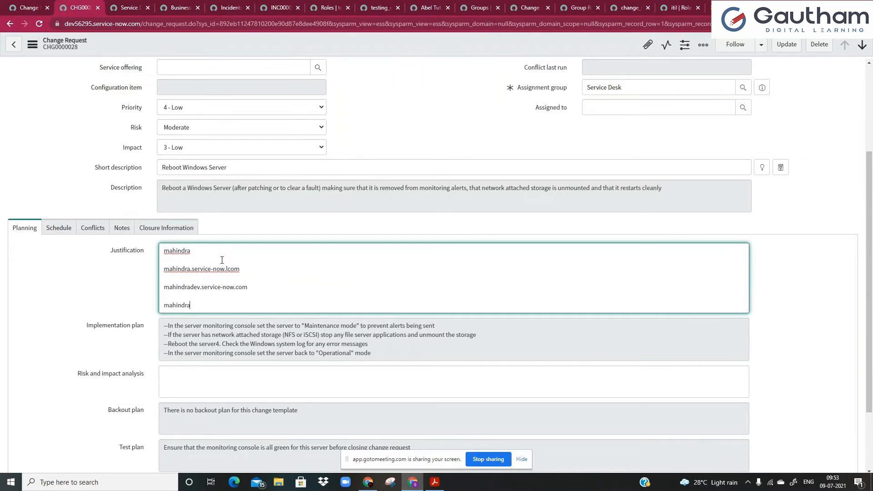
text(test.servoce-nopw.com)
Fix the test and production address typos and tag the production address '--> prod'.
double_click(181, 269)
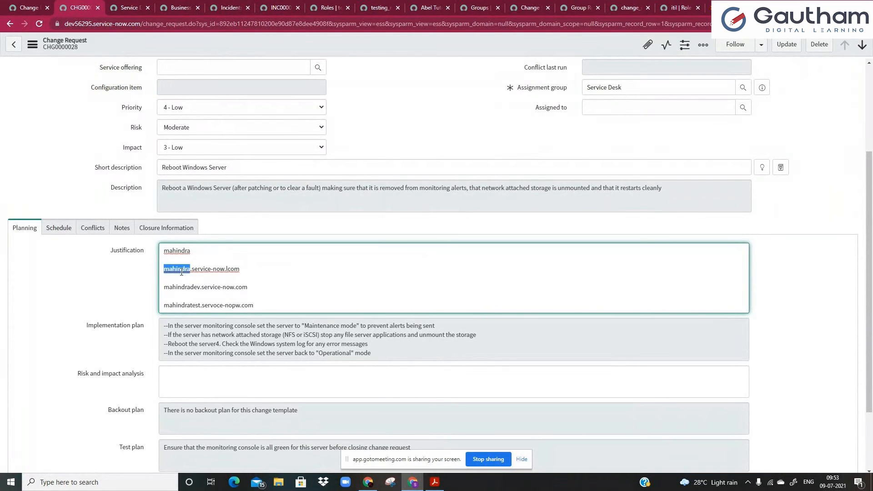
click(225, 306)
key(BackSpace)
key(BackSpace)
text(i)
key(BackSpace)
click(259, 271)
text(--> u)
key(BackSpace)
text(proc)
Add '--> notification' after the mahindradev address in Justification.
click(267, 284)
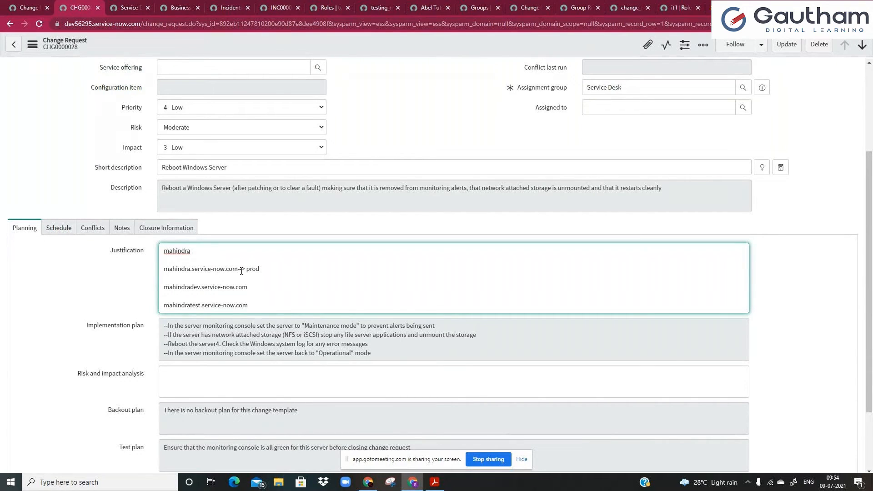
drag(241, 271, 145, 273)
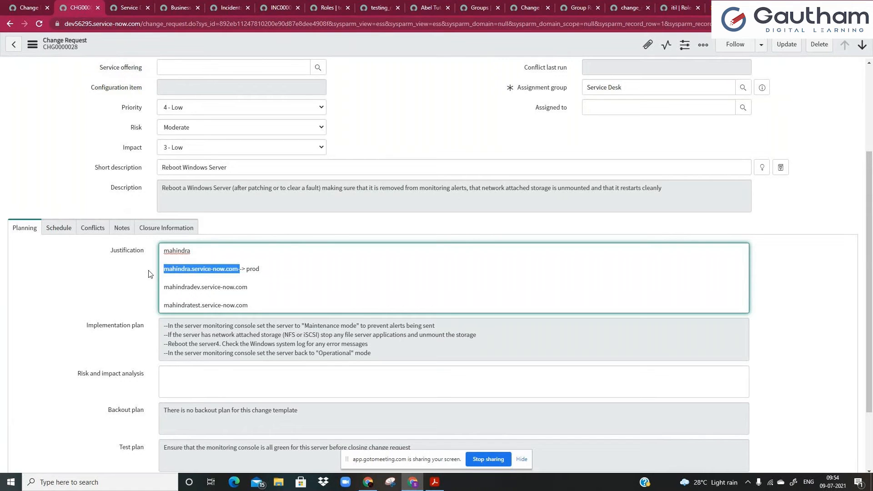
click(202, 285)
click(258, 294)
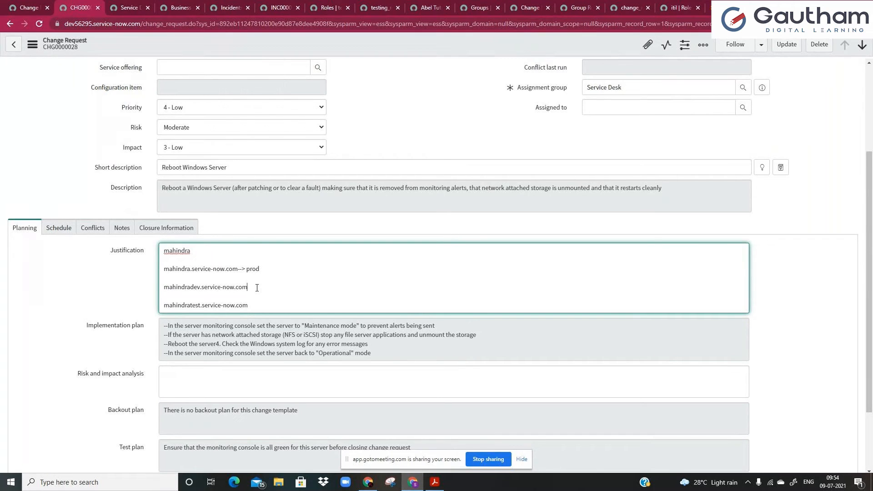
text(--> notification)
Add '--> update set' after the mahindratest address.
drag(247, 287, 164, 288)
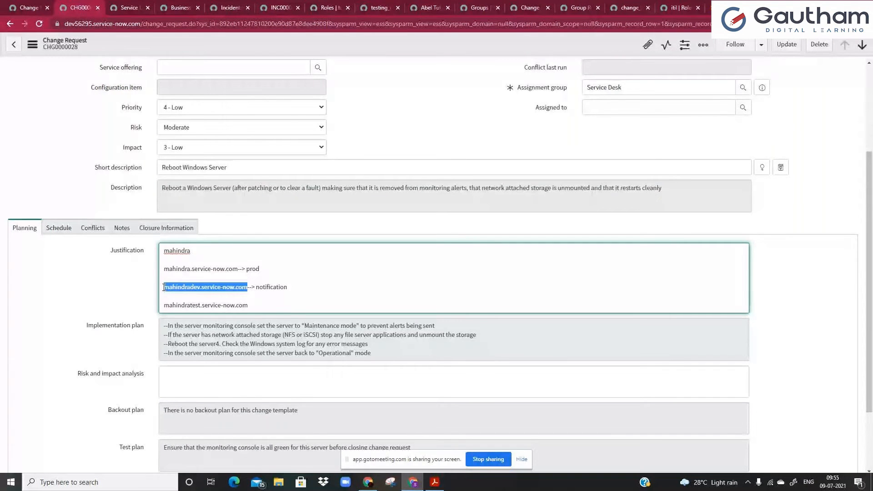
click(222, 305)
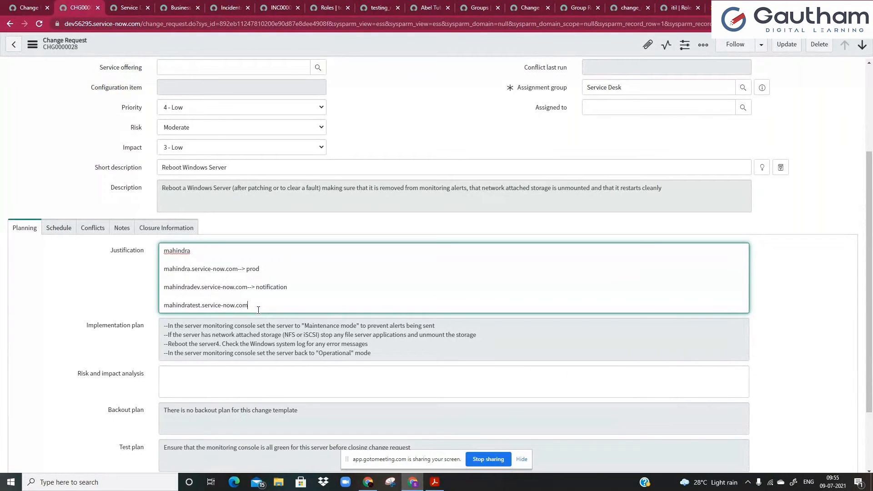
drag(255, 288, 298, 288)
click(298, 288)
text(--> update set6)
key(BackSpace)
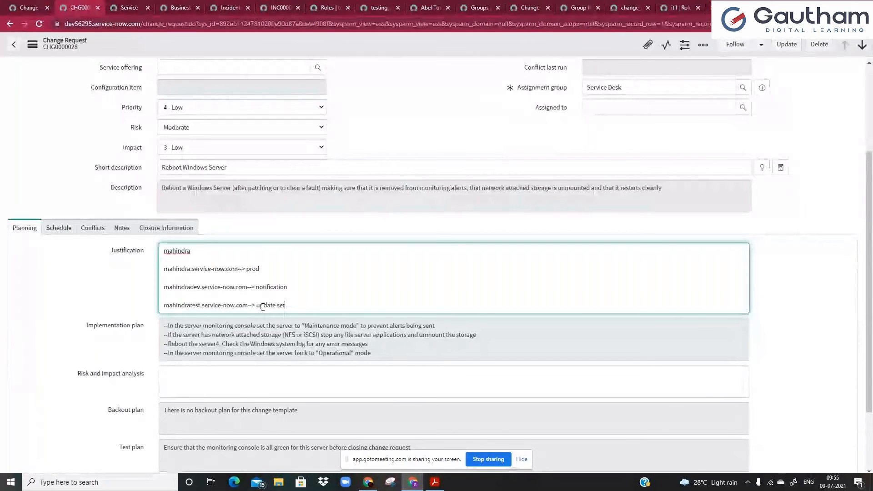
Highlight each Justification line and its label while explaining, then return to the Change Requests list.
drag(169, 306, 248, 306)
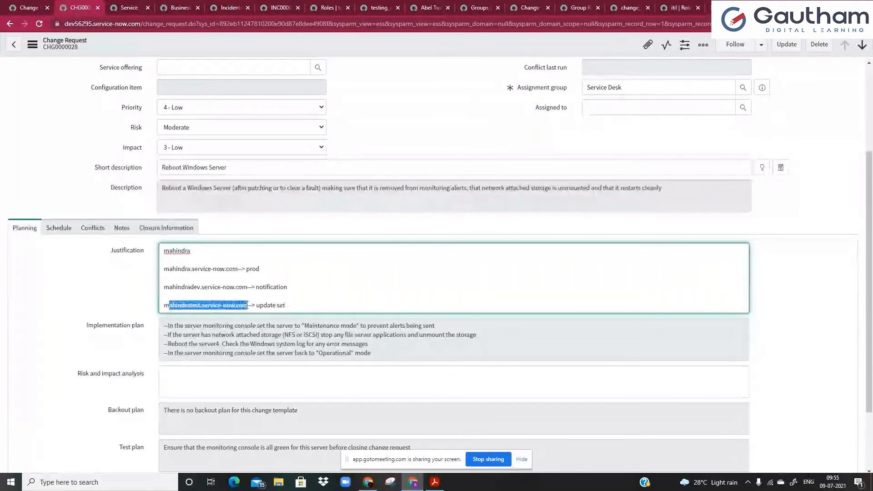
click(248, 306)
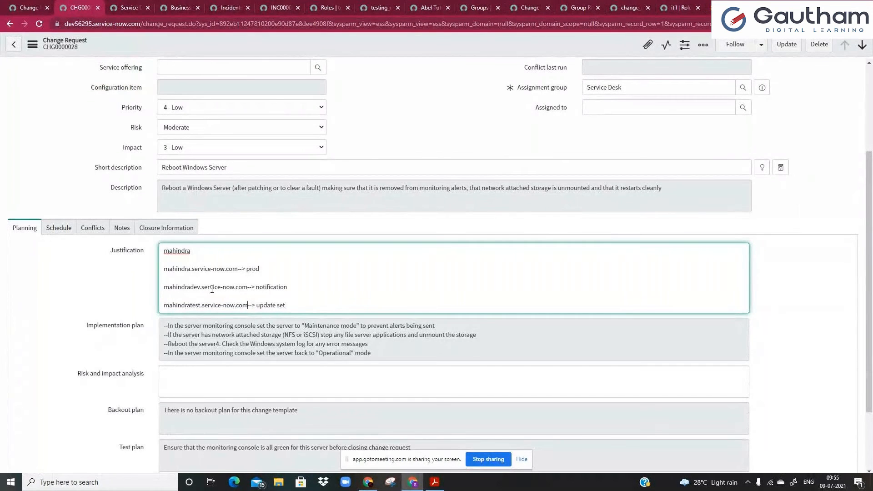
drag(210, 287, 285, 292)
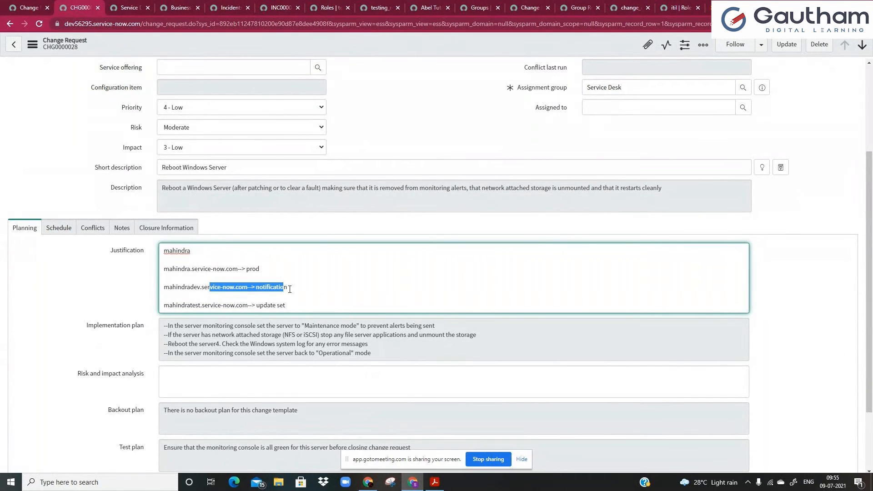
click(290, 288)
drag(164, 289, 288, 288)
click(190, 288)
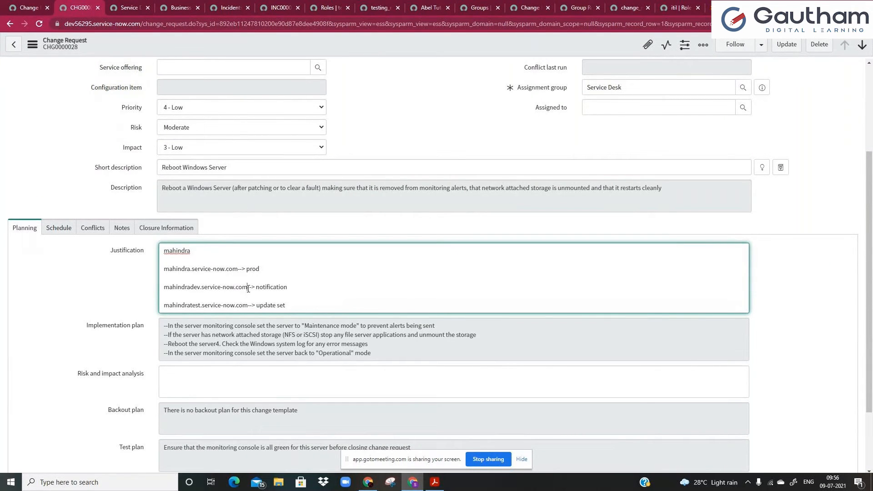
click(299, 289)
drag(200, 307, 134, 308)
click(291, 307)
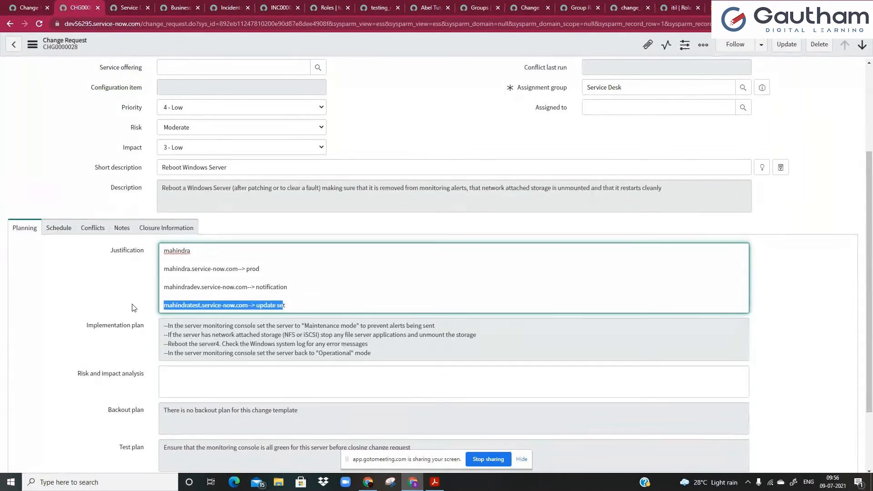
click(177, 306)
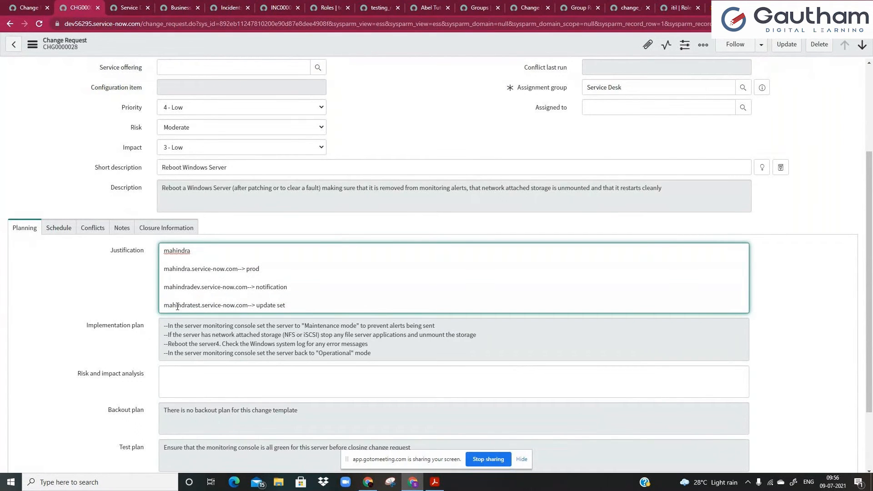
drag(172, 271, 268, 273)
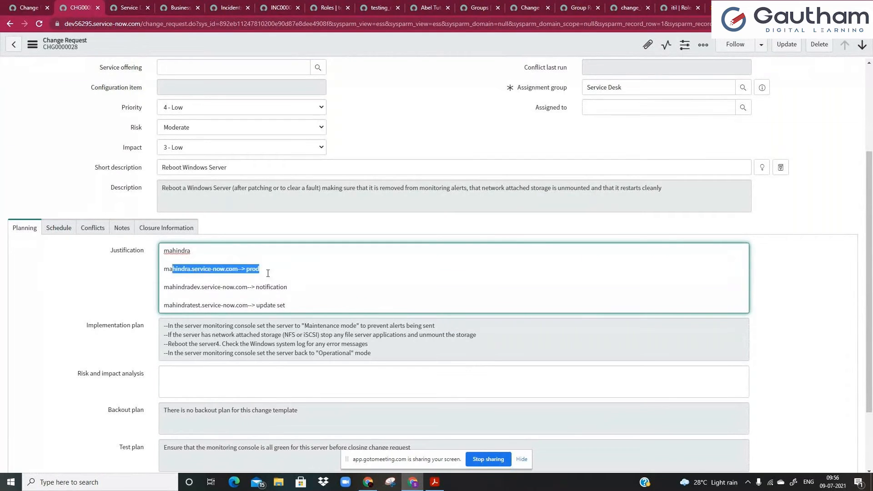
click(267, 274)
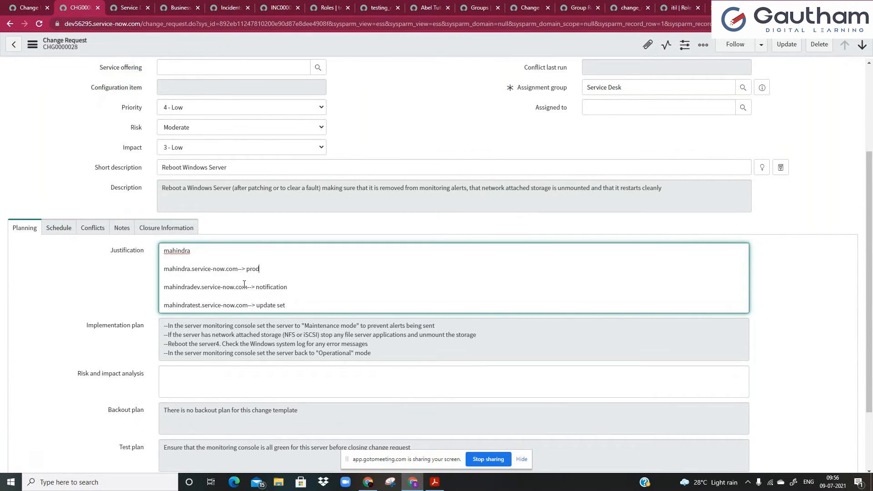
click(24, 7)
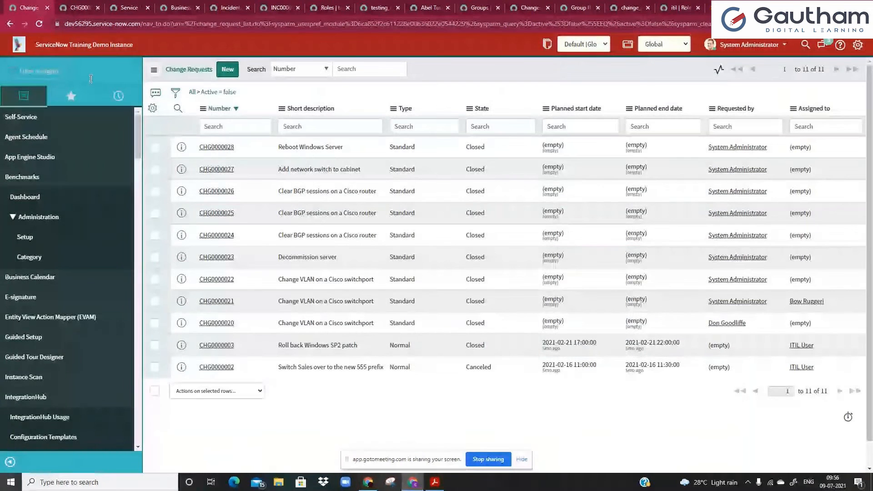
Review developer settings and the application and update set pickers, then filter the navigator by 'local up'.
click(857, 45)
click(281, 257)
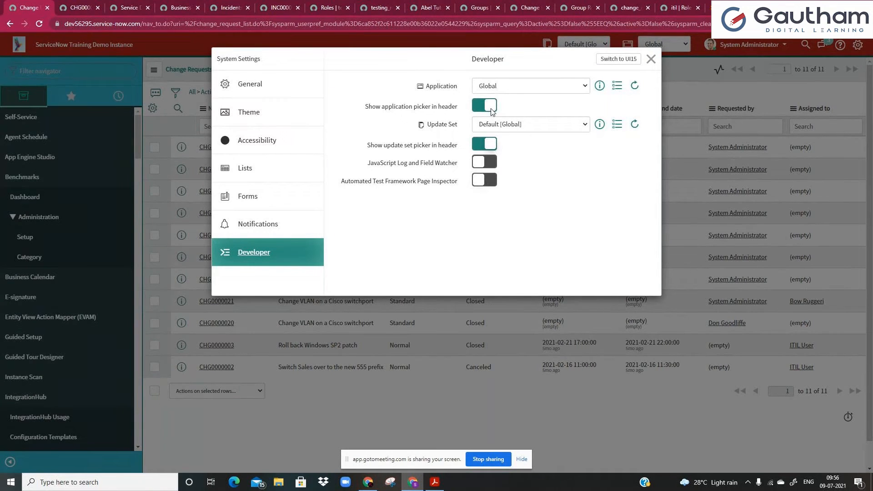
click(651, 59)
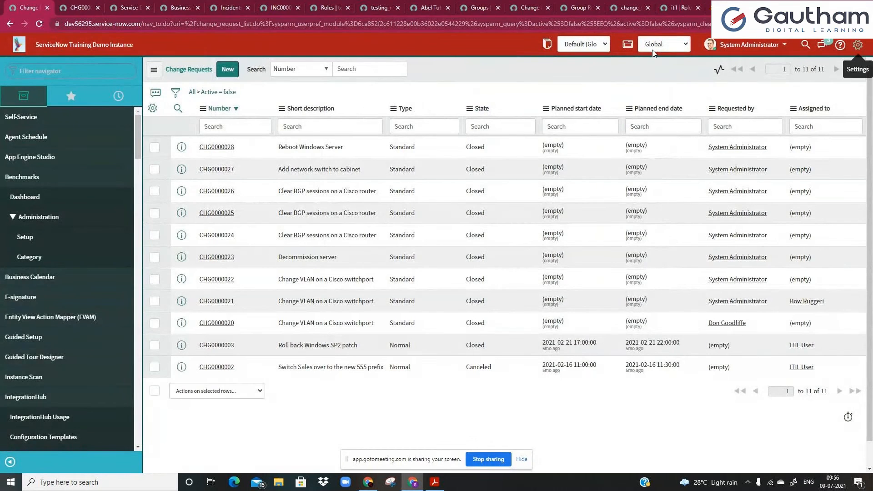
click(653, 52)
click(652, 51)
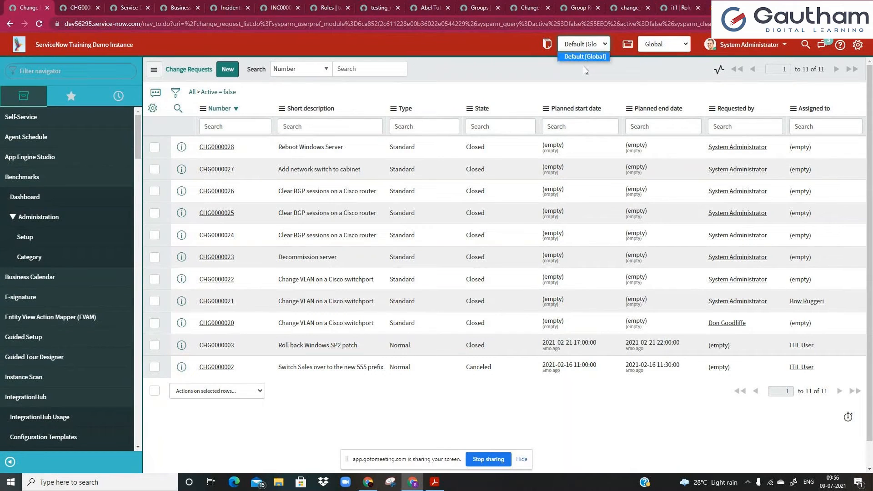
click(583, 68)
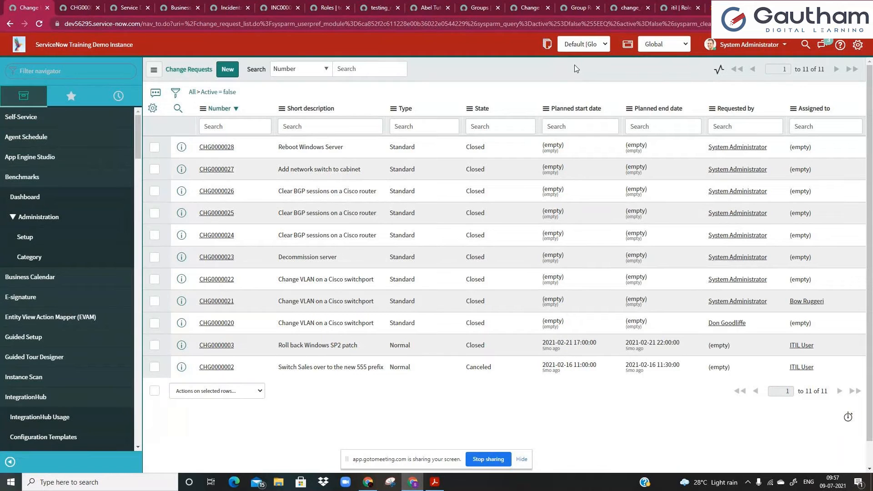
click(96, 74)
text(local up)
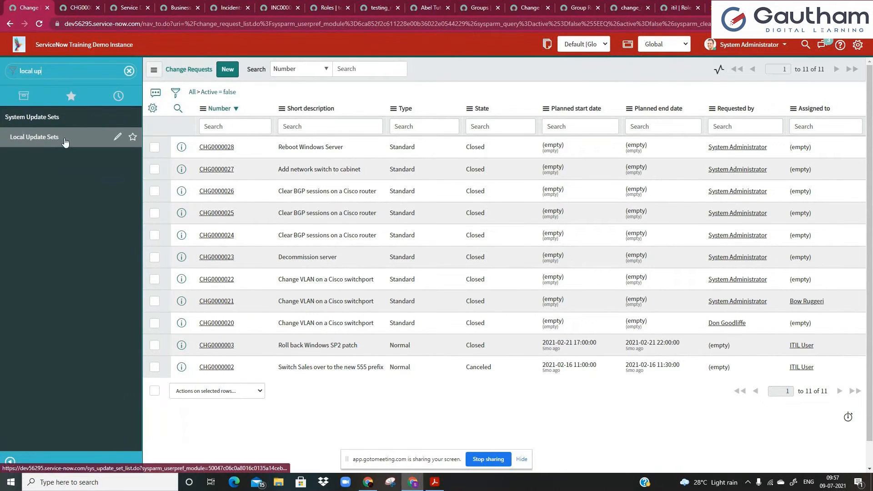
Start a new local update set named 'development_activity_1.0_july 09'.
click(65, 142)
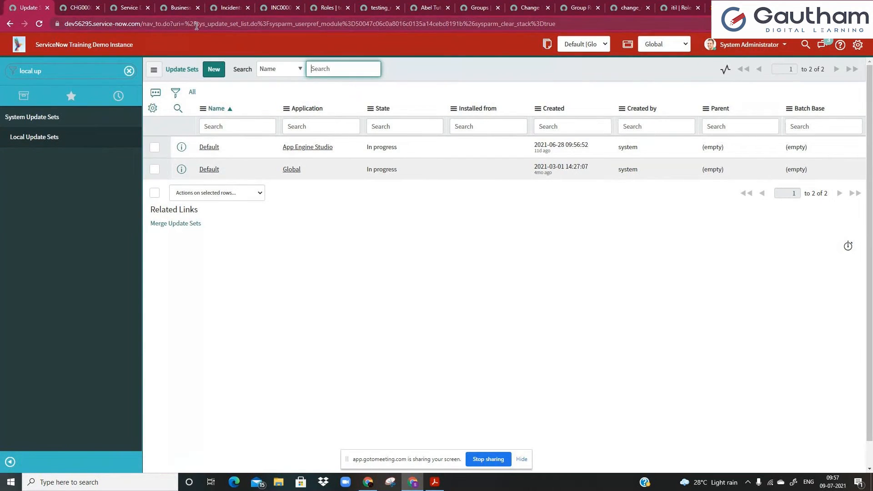
drag(197, 23, 239, 23)
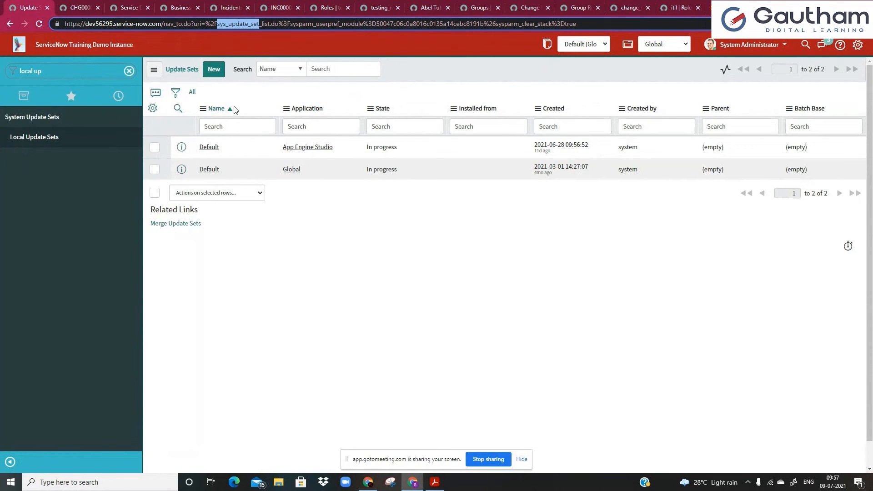
click(252, 89)
click(214, 69)
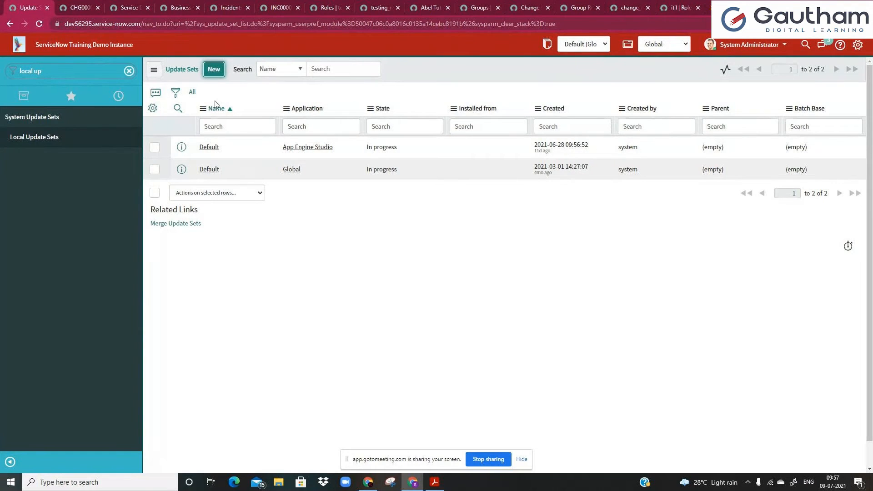
click(213, 70)
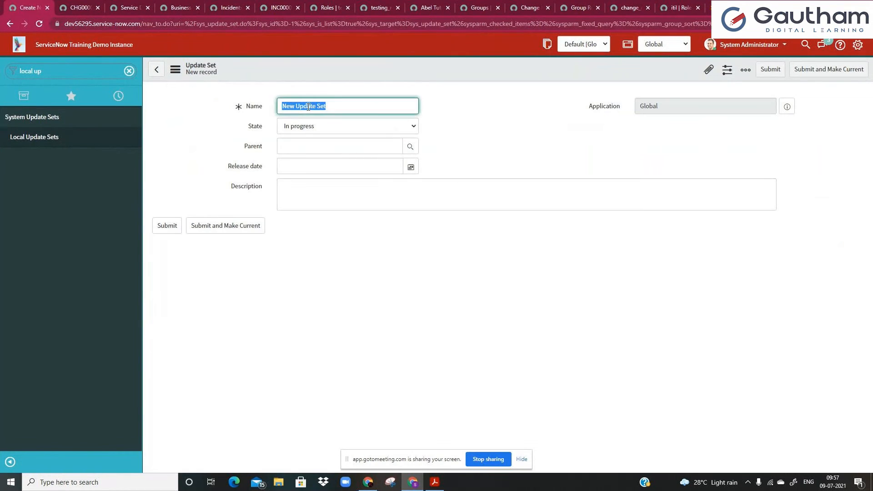
click(349, 108)
drag(336, 107, 164, 105)
text(development_activity_1.0_)
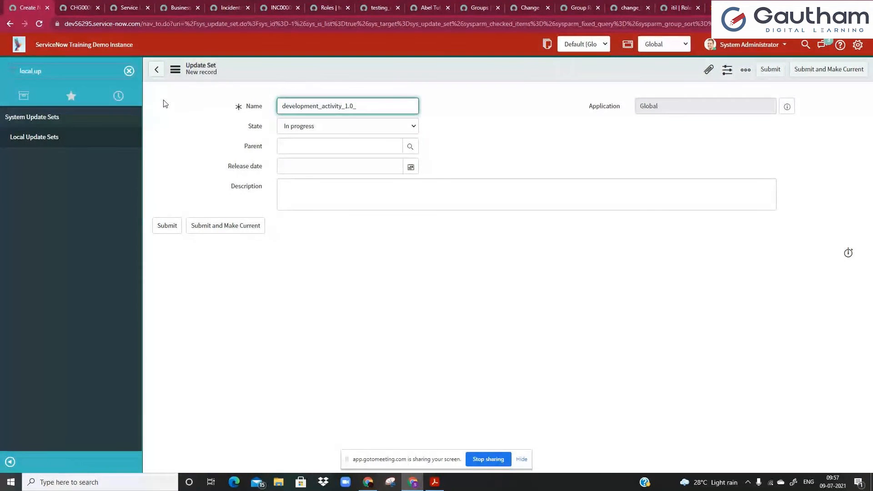
text(july 09)
Leave the Release date empty, then submit the update set and make it current.
click(324, 149)
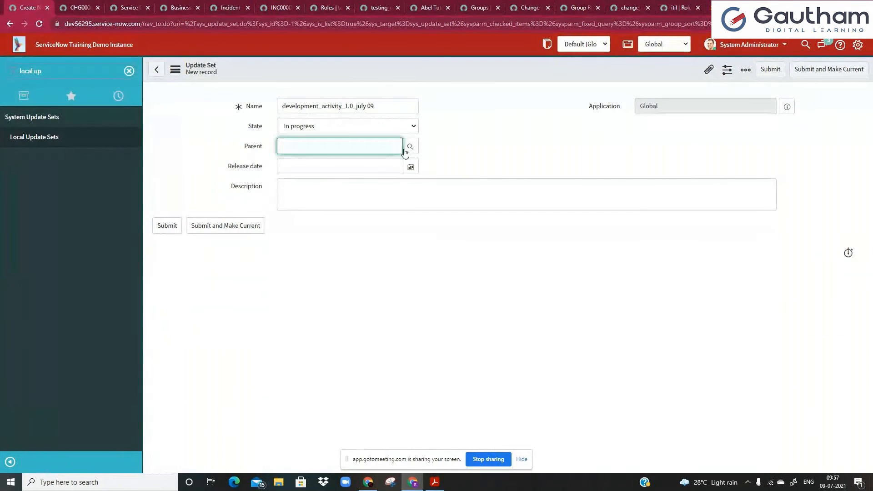
click(370, 170)
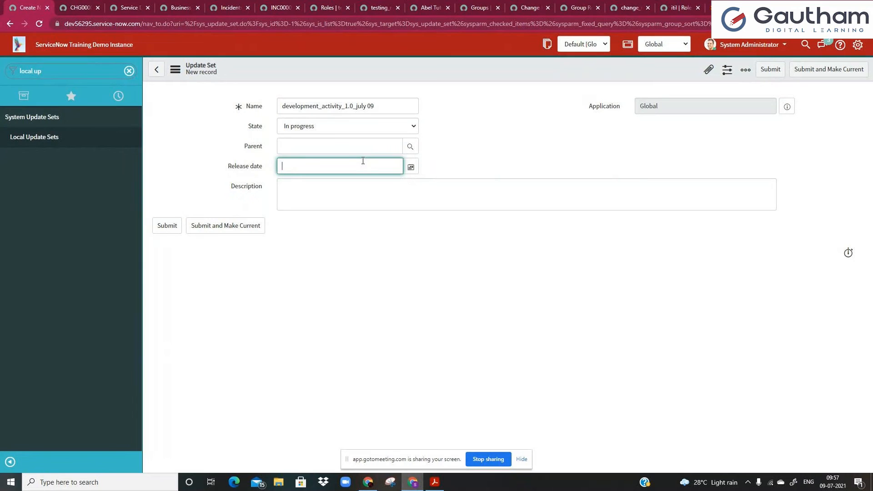
click(409, 170)
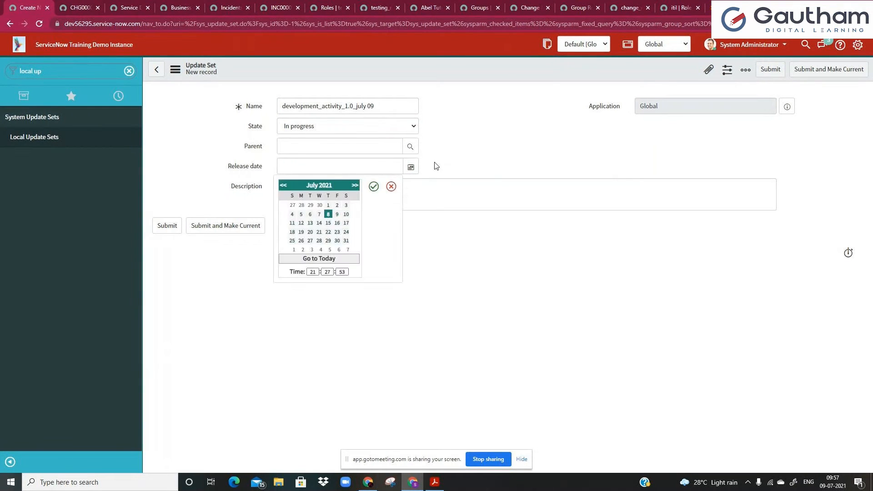
click(374, 187)
drag(389, 168, 227, 166)
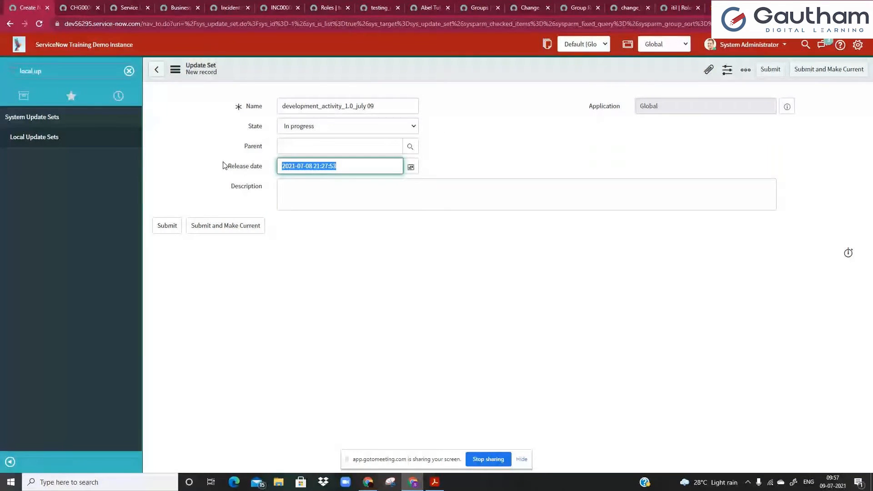
key(BackSpace)
click(318, 195)
click(314, 166)
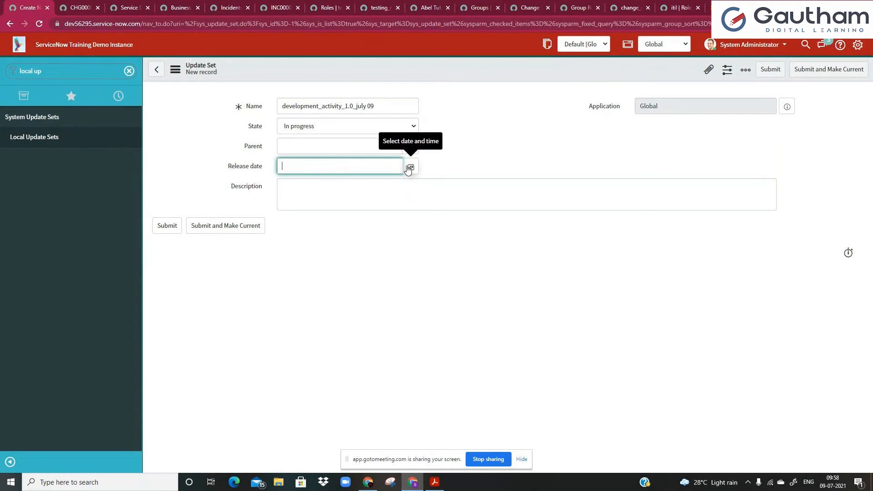
click(380, 189)
click(373, 160)
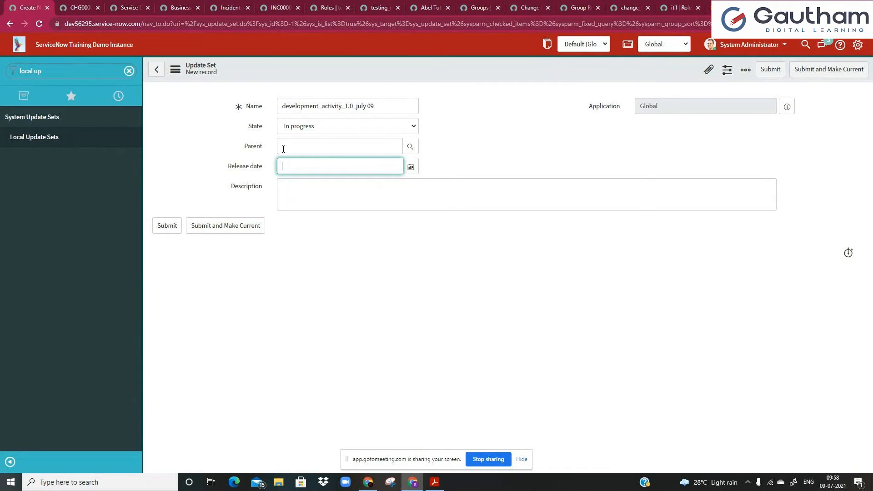
click(291, 197)
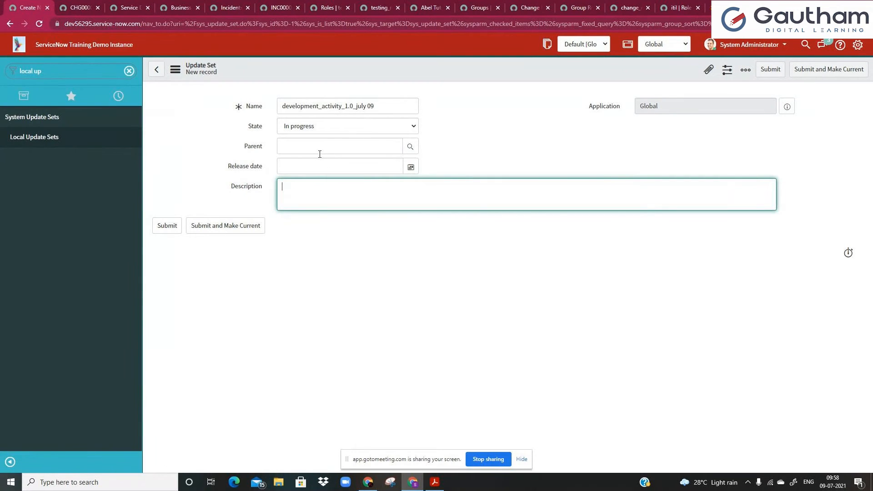
click(229, 232)
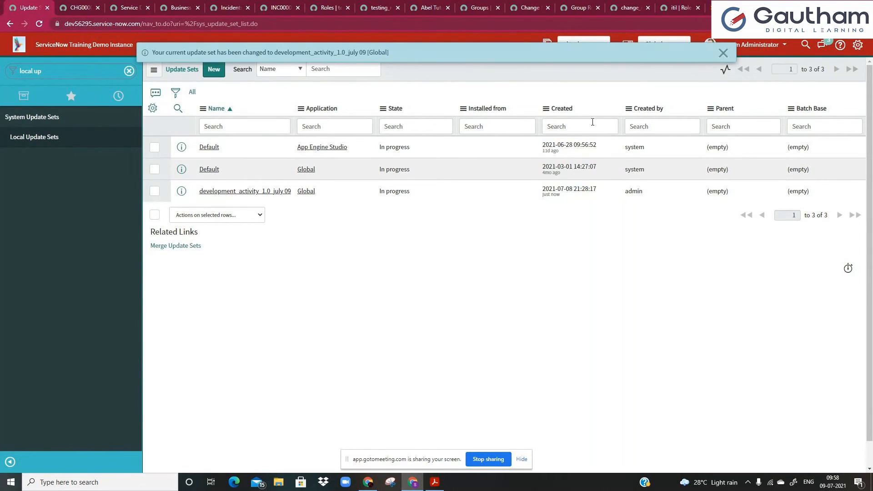
Pick development_activity_1.0_july 09 in the update set picker and open its record.
click(724, 54)
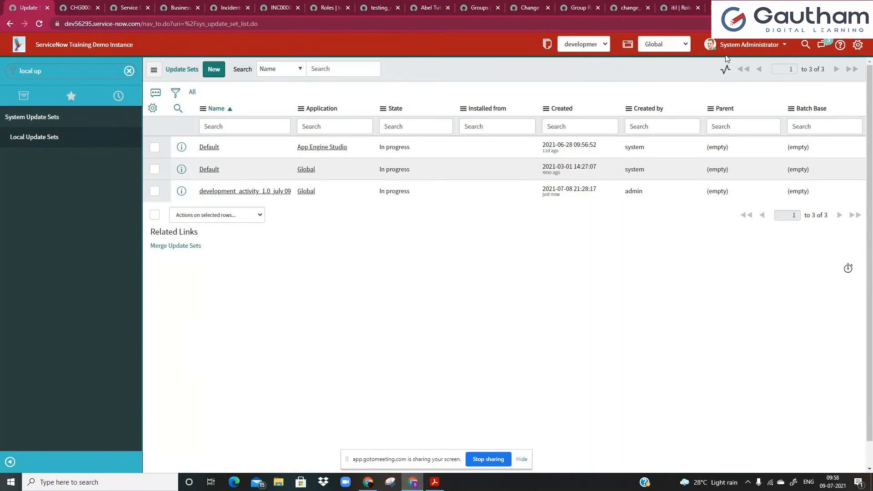
click(597, 49)
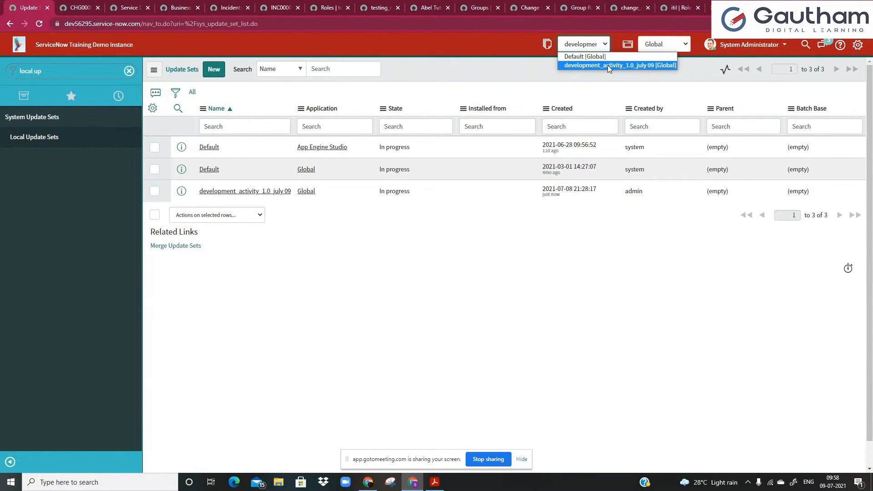
click(607, 64)
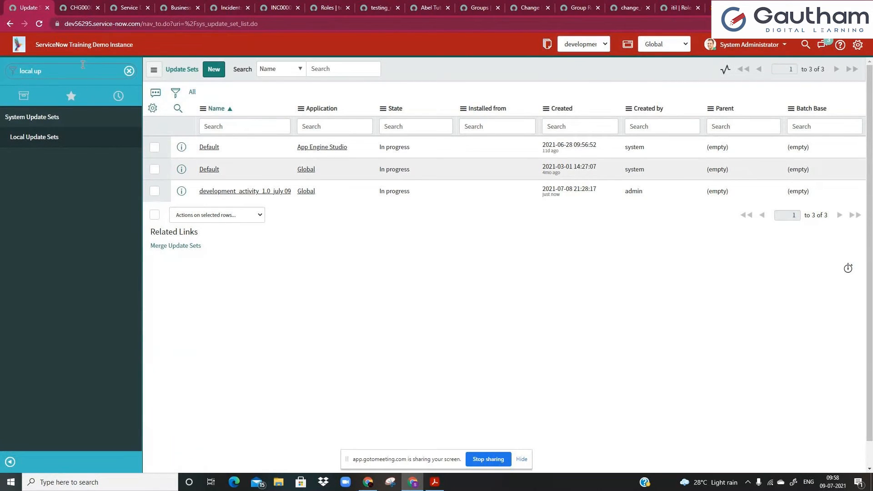
click(547, 45)
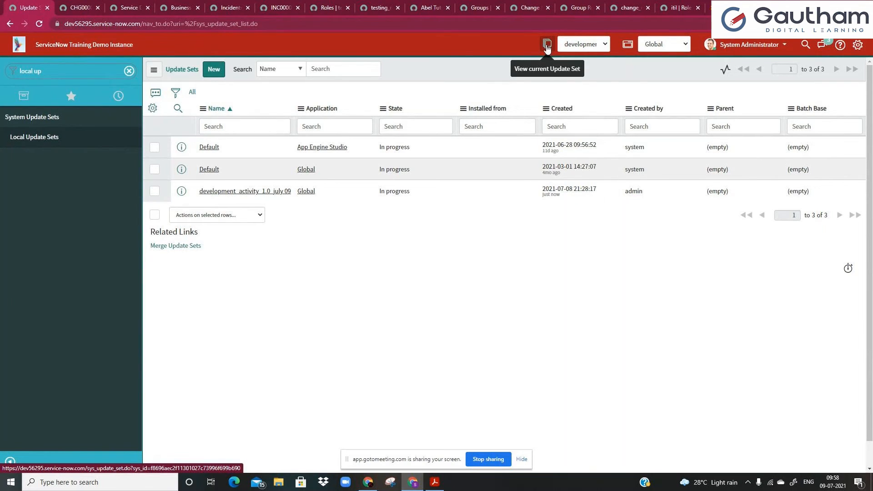
click(560, 67)
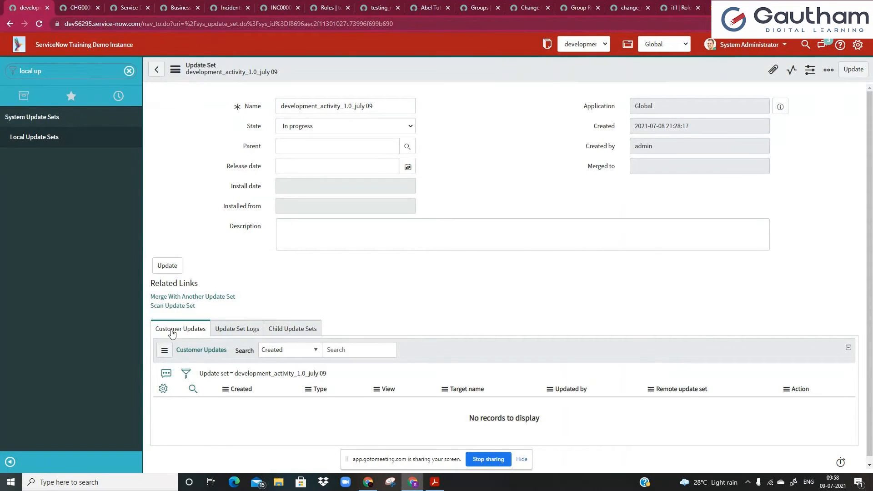
click(320, 225)
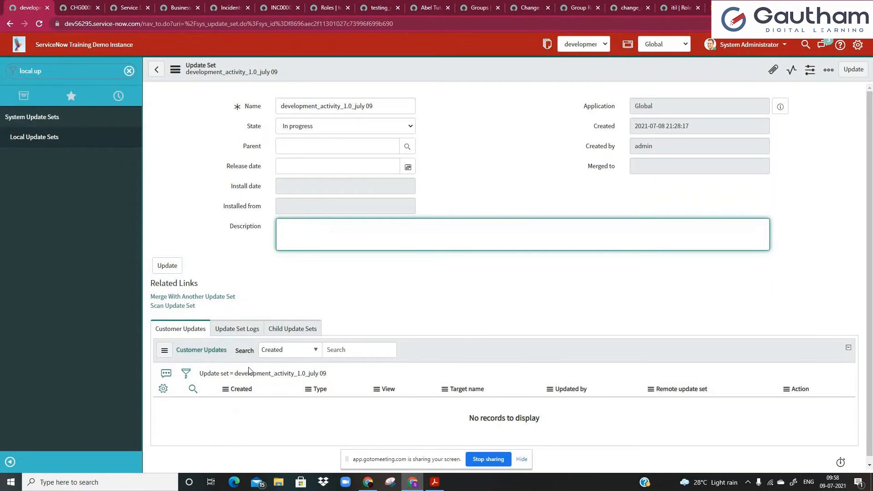
click(82, 76)
Filter the navigator for 'notif' and open Notifications in a new browser tab.
key(BackSpace)
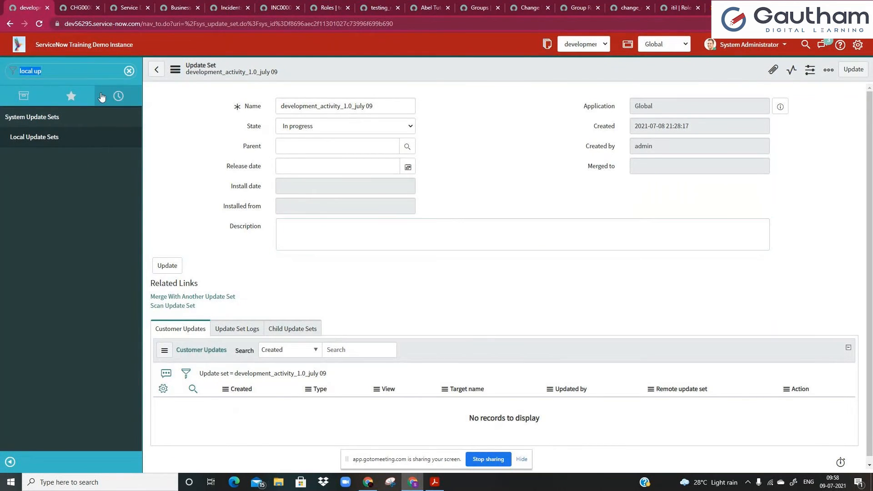
text(notif)
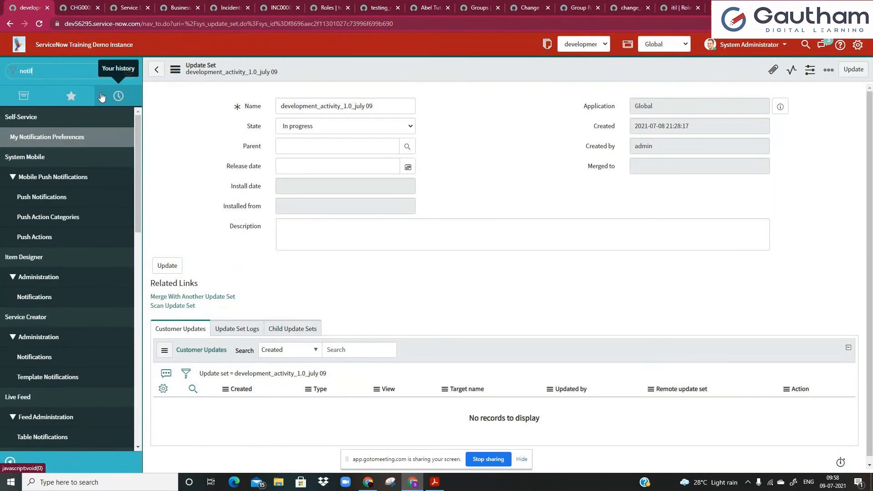
scroll(45, 270, down, 7)
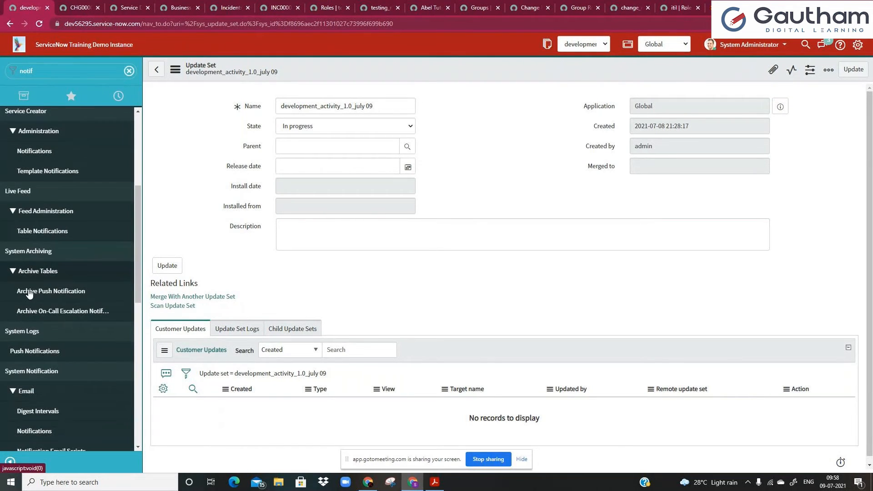
middle_click(37, 320)
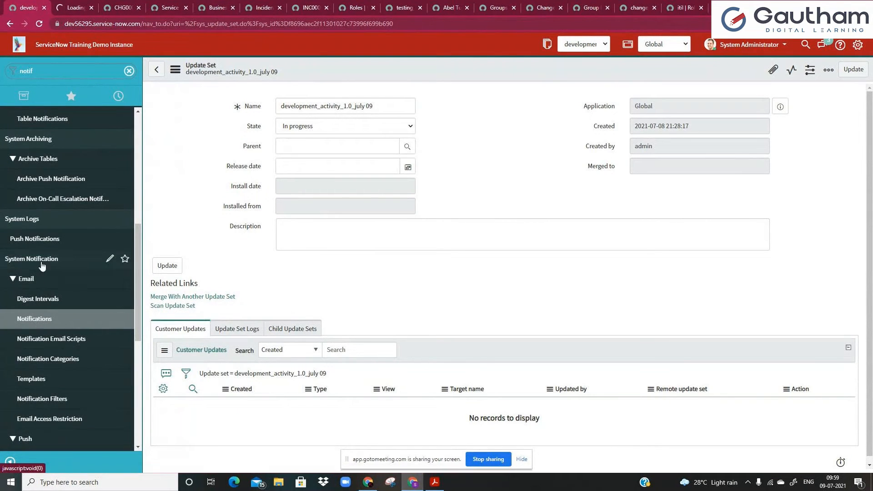
key(ctrl+Tab)
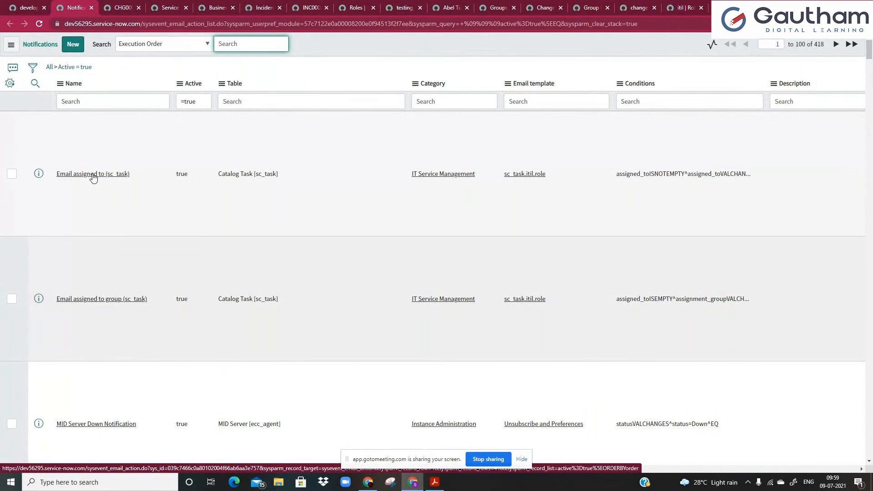
Add System Administrator as a recipient of Email assigned to (sc_task) and save it.
click(93, 175)
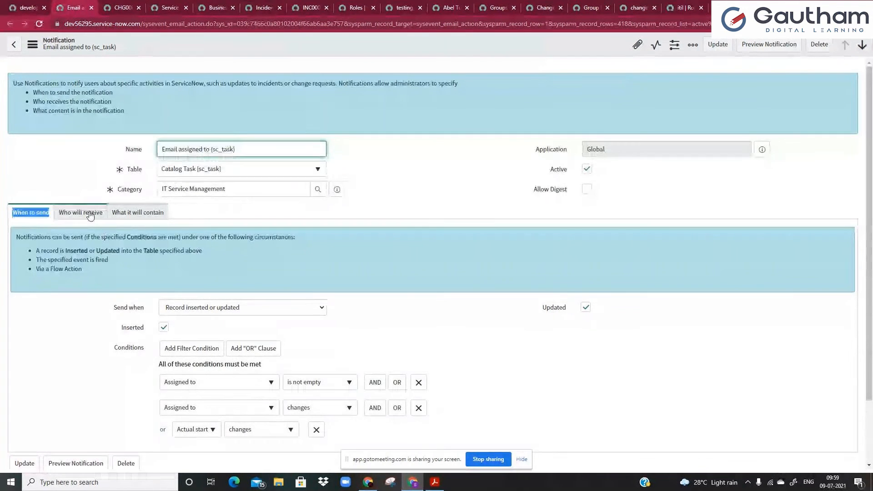
click(91, 213)
click(187, 265)
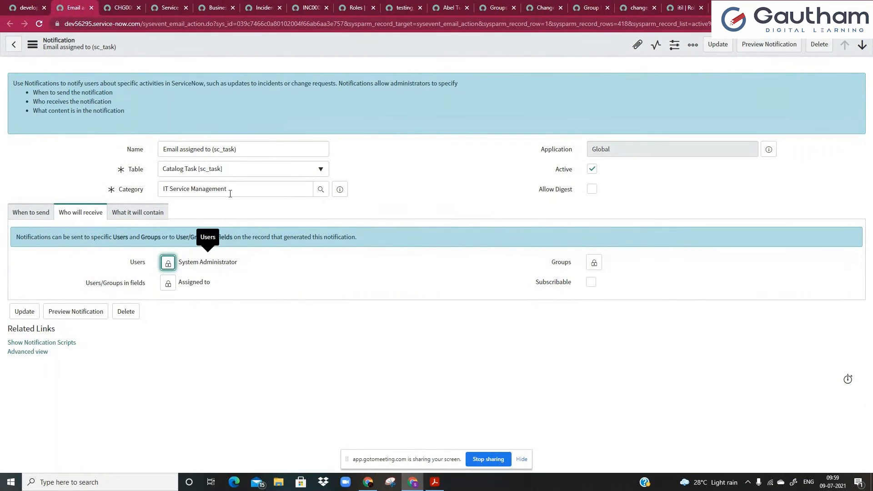
right_click(271, 44)
click(288, 53)
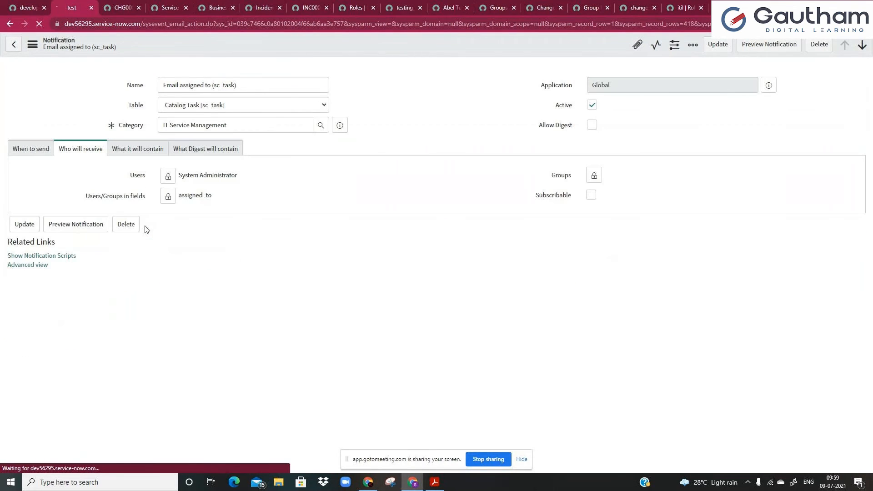
Refresh the update set's Customer Updates and open the captured notification update.
click(12, 9)
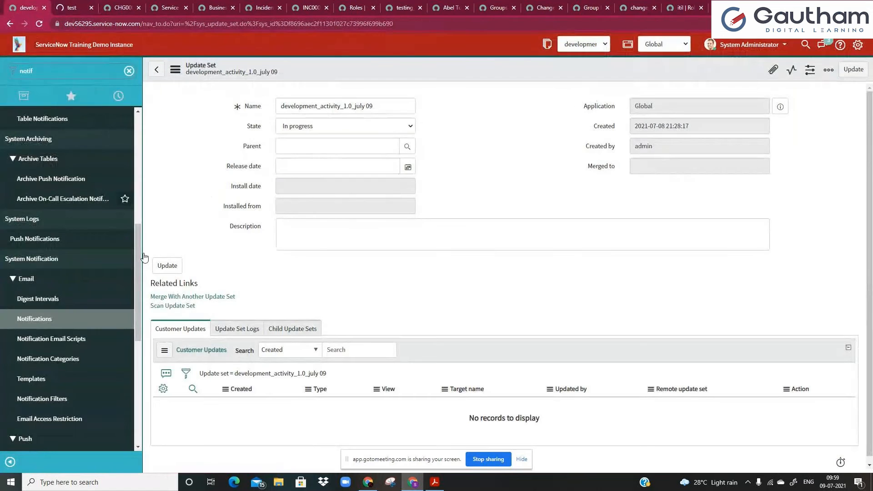
click(244, 377)
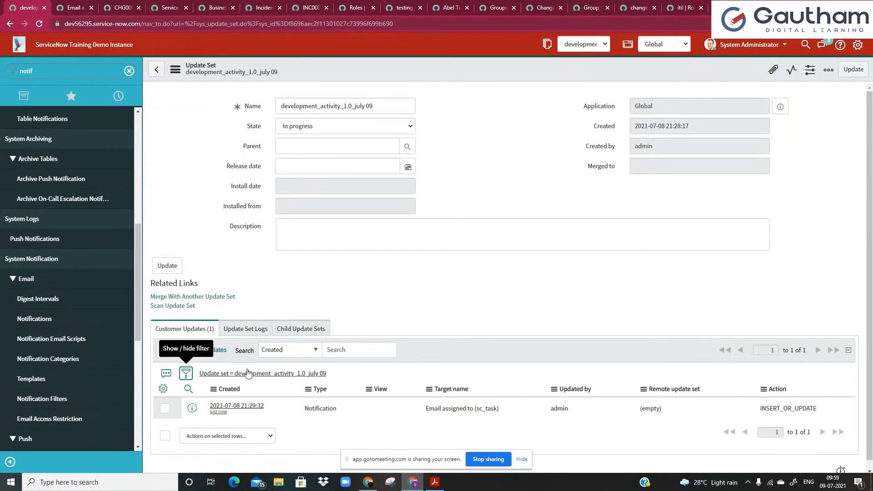
scroll(415, 329, down, 2)
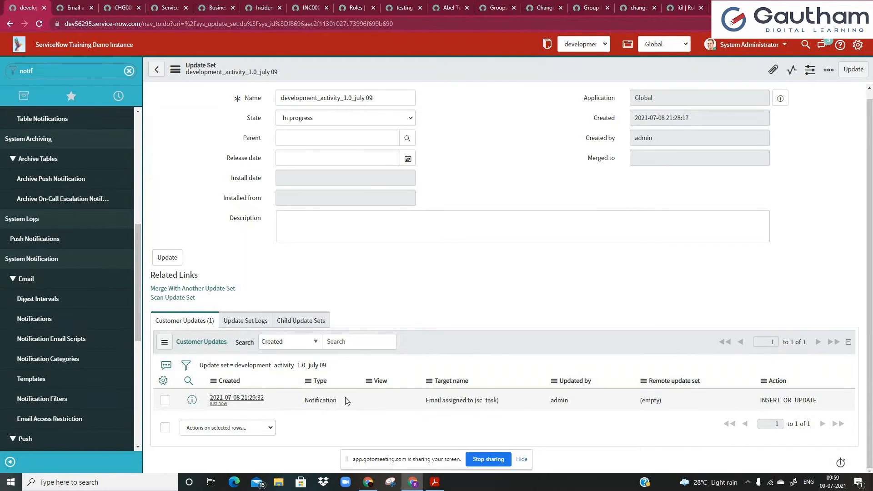
ctrl+click(236, 399)
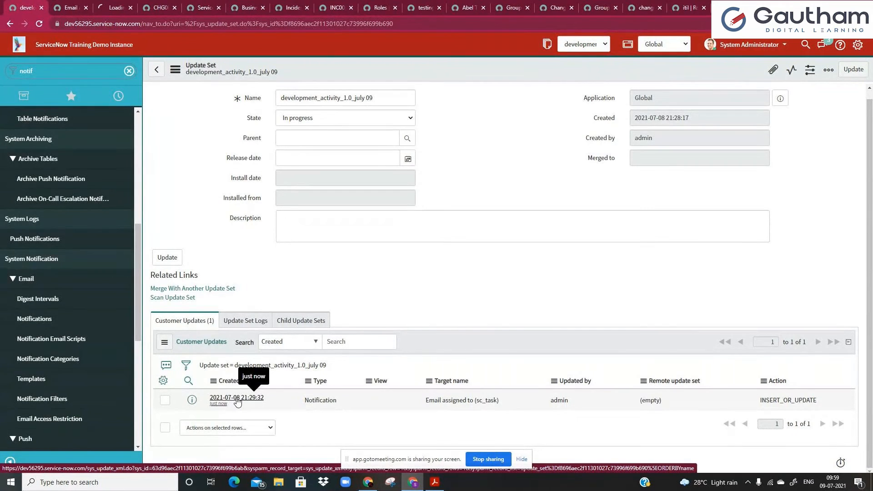
click(118, 5)
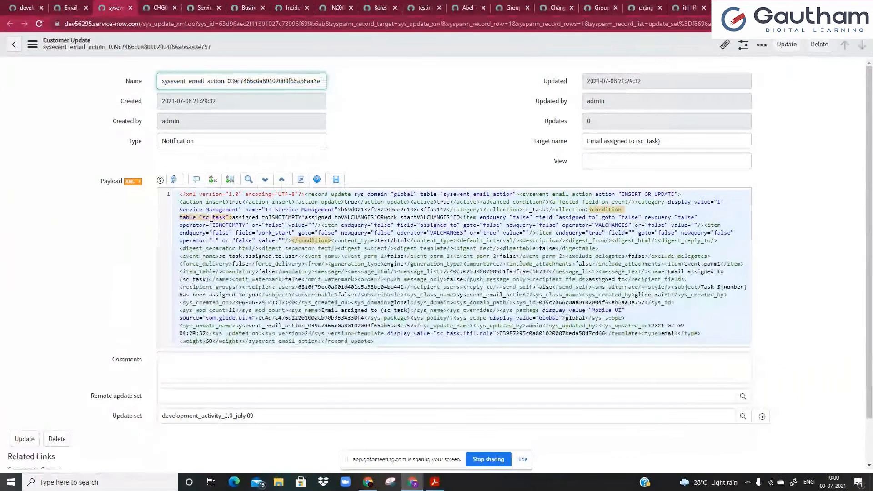
Review the notification update's XML payload, including the mandatory tag, then close it.
click(182, 201)
drag(182, 201, 214, 341)
click(219, 332)
click(236, 272)
drag(180, 194, 380, 339)
click(381, 340)
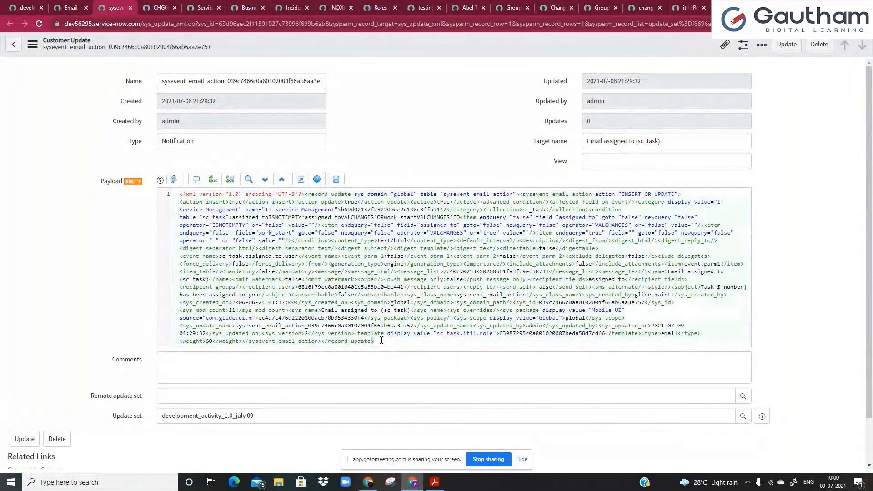
click(131, 8)
click(130, 9)
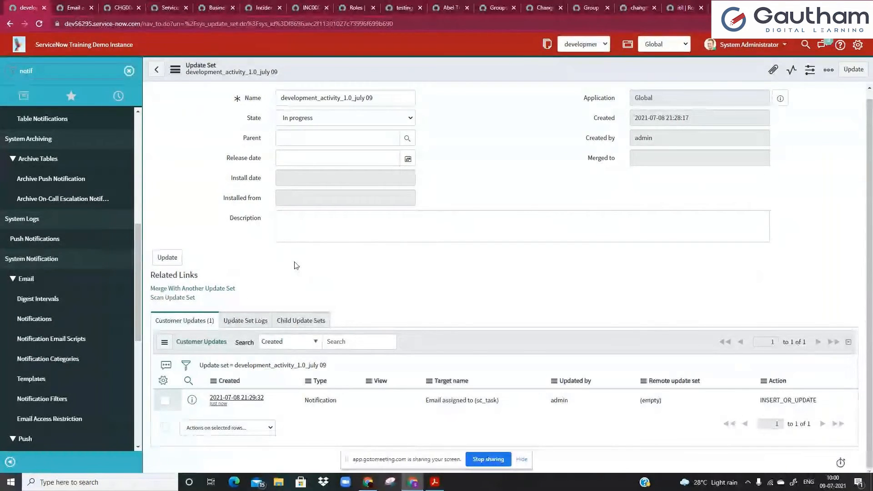
Confirm development_activity_1.0_july 09 remains the current update set.
click(306, 237)
click(320, 293)
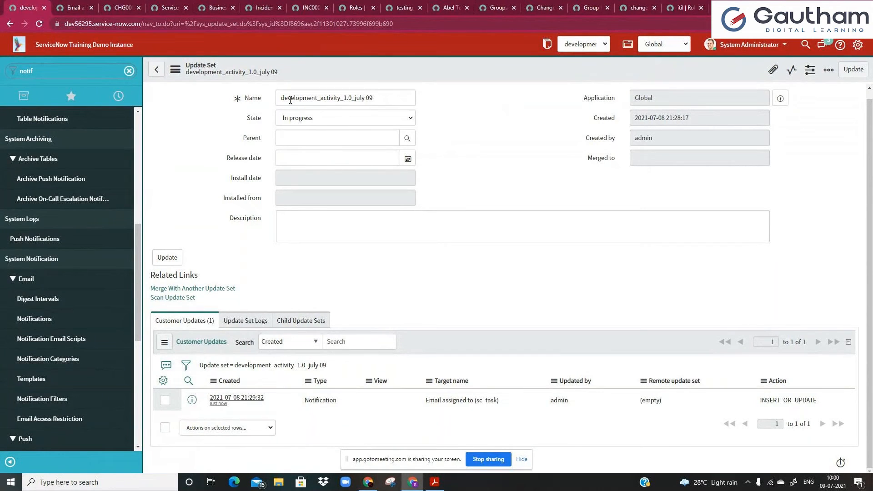
click(586, 44)
click(584, 69)
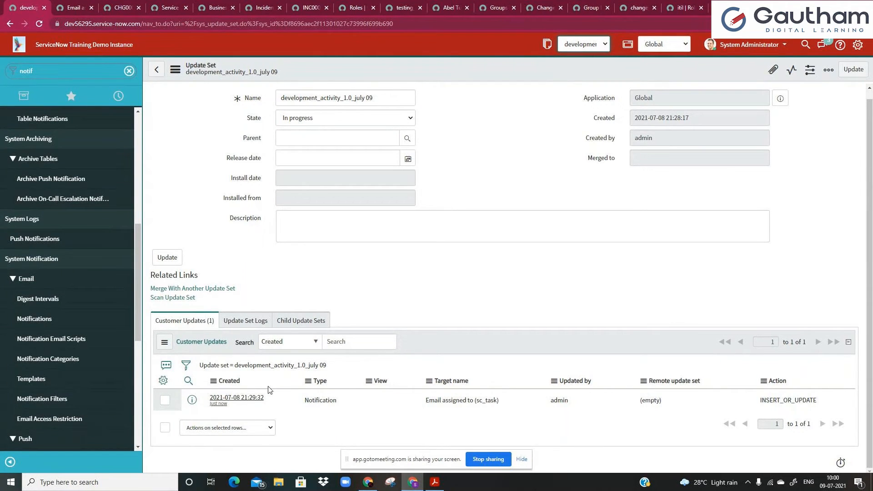
click(321, 97)
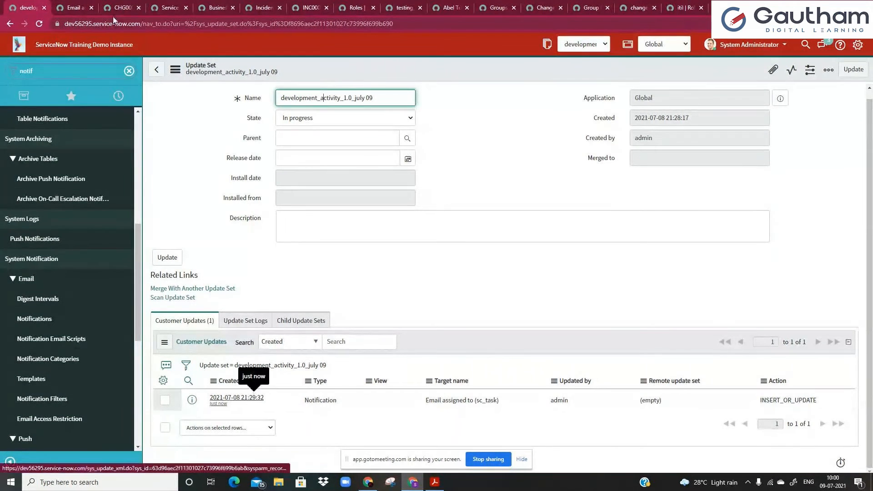
double_click(70, 73)
Filter the navigator for 'my cu' and open the My custom Table(extending task) module.
key(BackSpace)
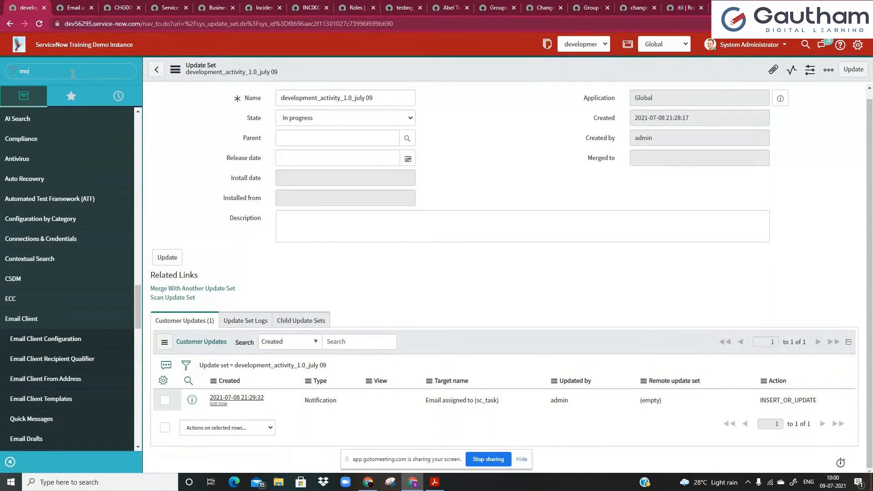
text(modu)
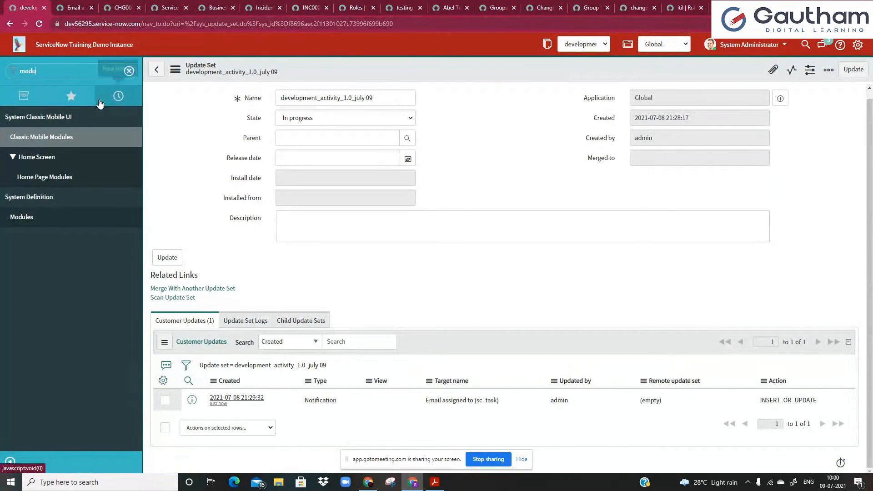
key(ctrl+a)
key(BackSpace)
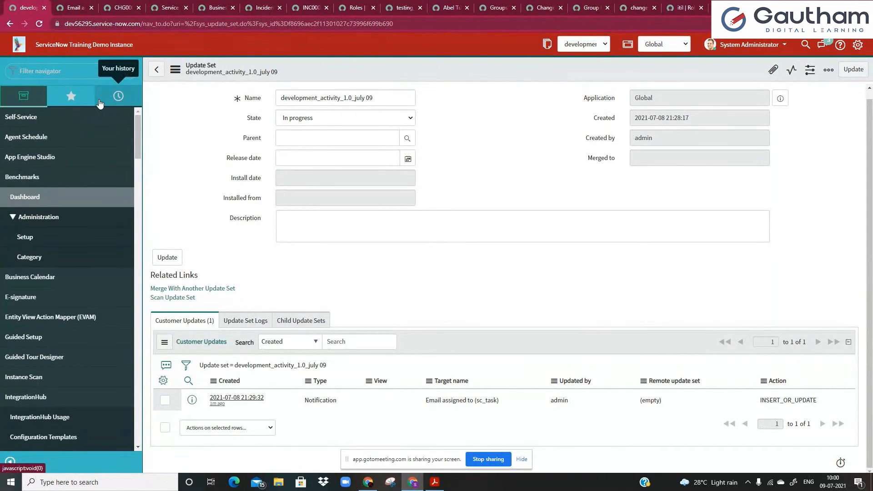
text(my cu)
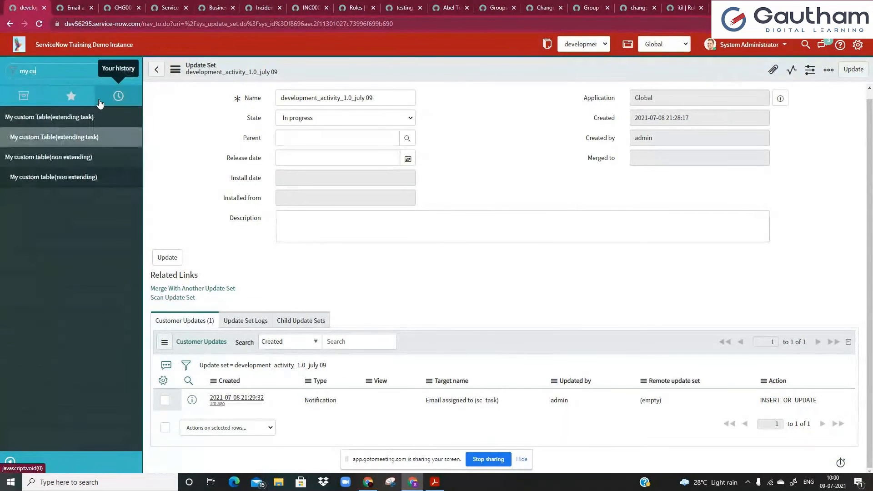
click(117, 138)
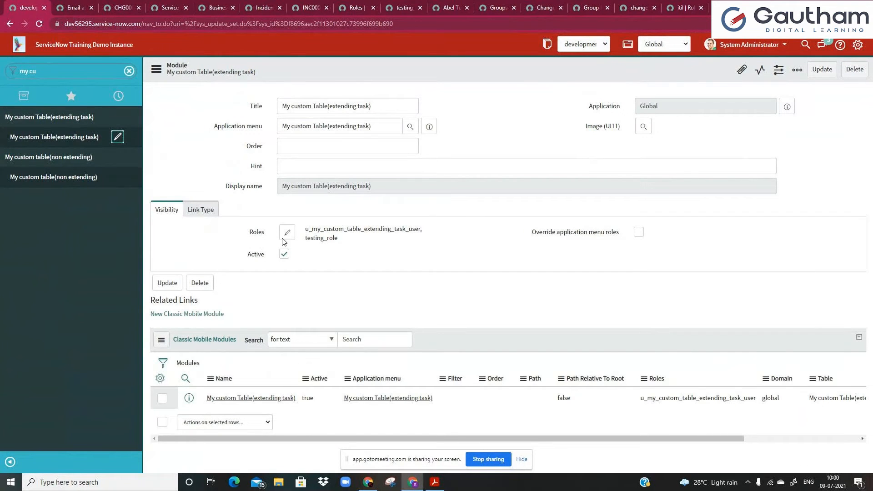
Remove both assigned roles from the module and save it with no roles.
click(286, 234)
click(546, 125)
click(499, 144)
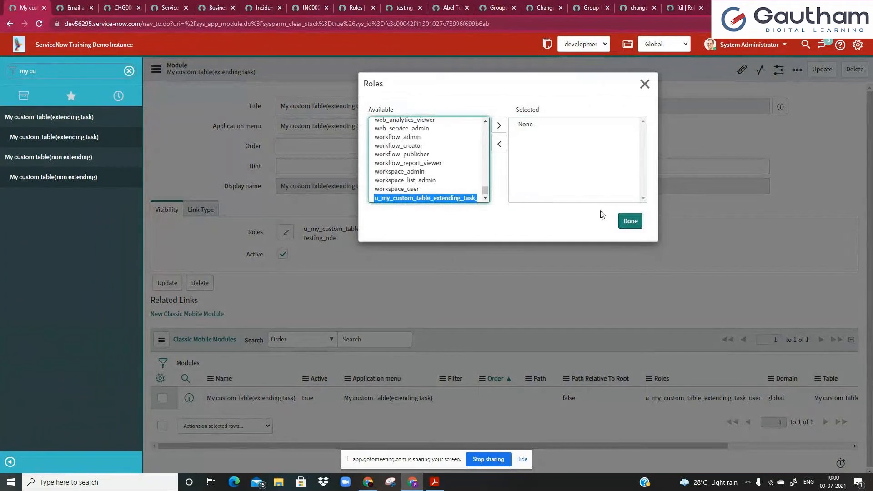
click(630, 221)
click(822, 70)
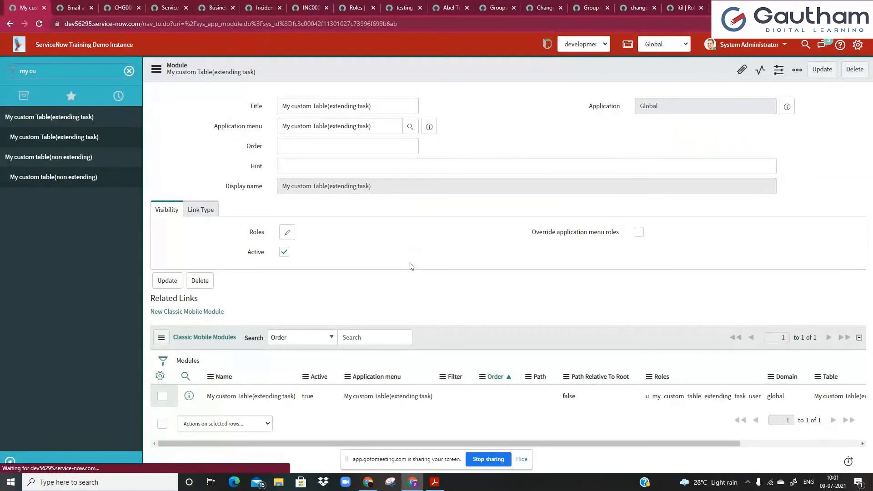
Review the update set's two customer updates, clear the navigator filter and expand Self-Service.
scroll(411, 267, down, 1)
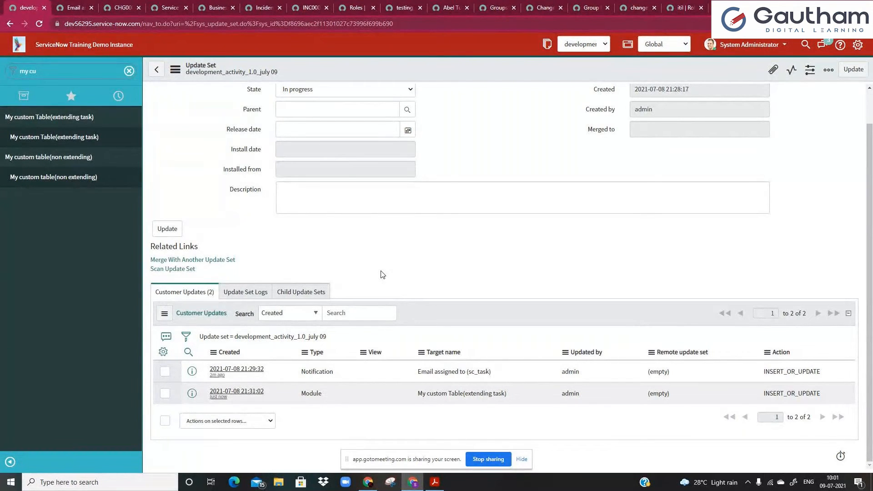
scroll(377, 273, up, 1)
click(328, 232)
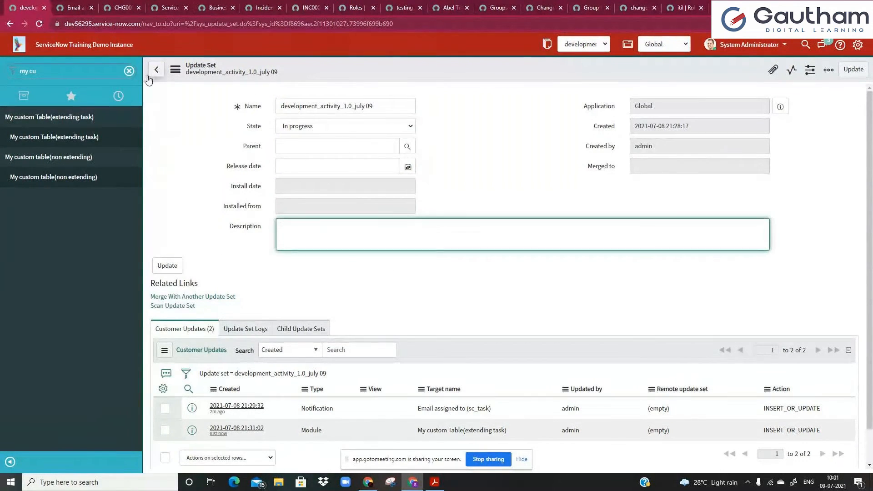
click(129, 71)
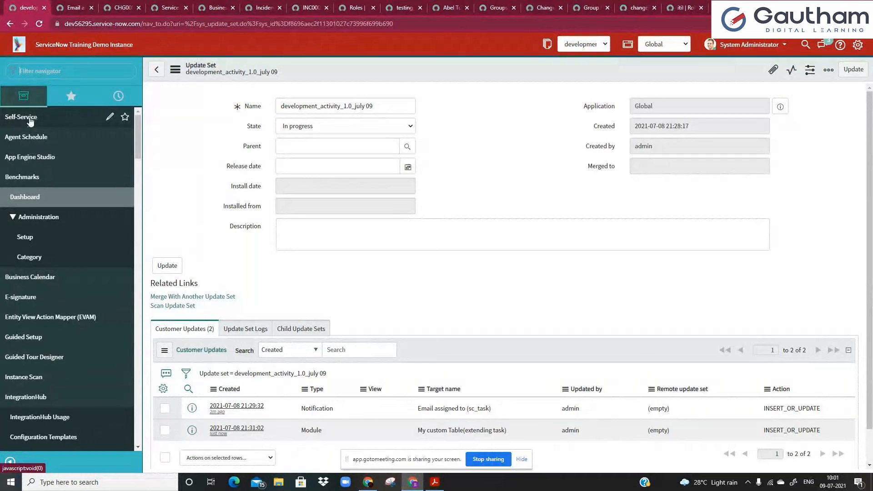
click(48, 119)
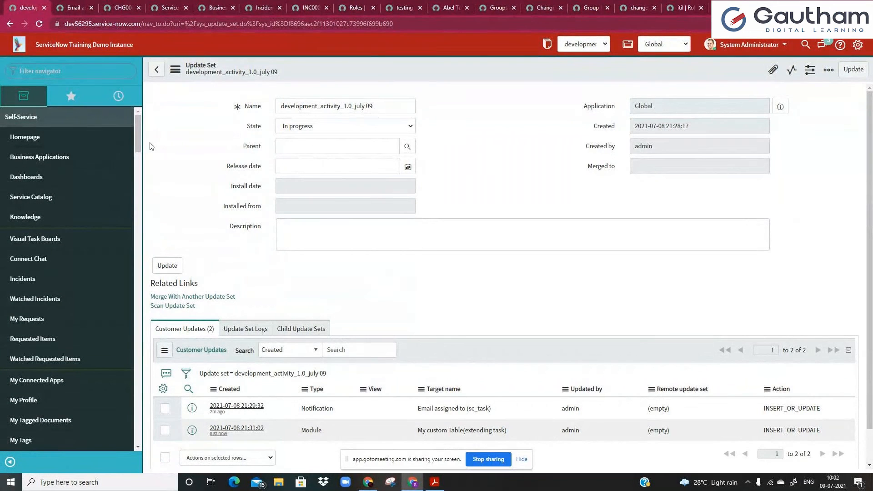
click(279, 226)
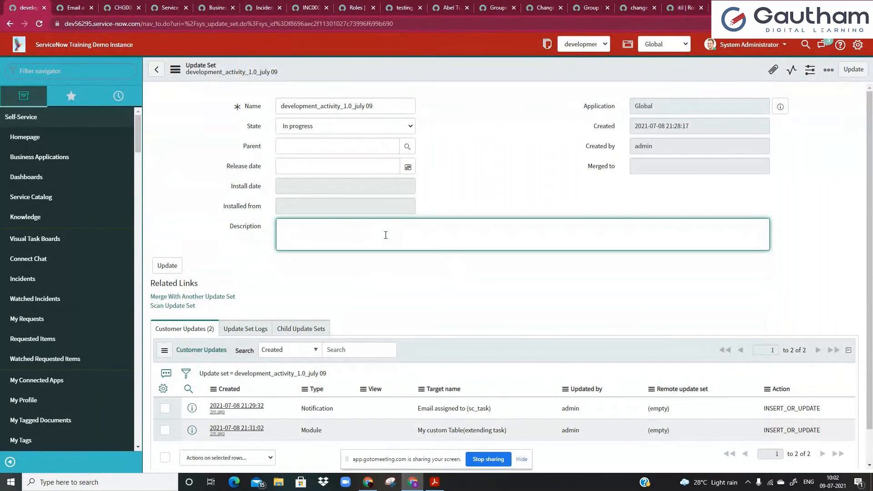
drag(356, 106, 402, 103)
click(363, 236)
click(458, 196)
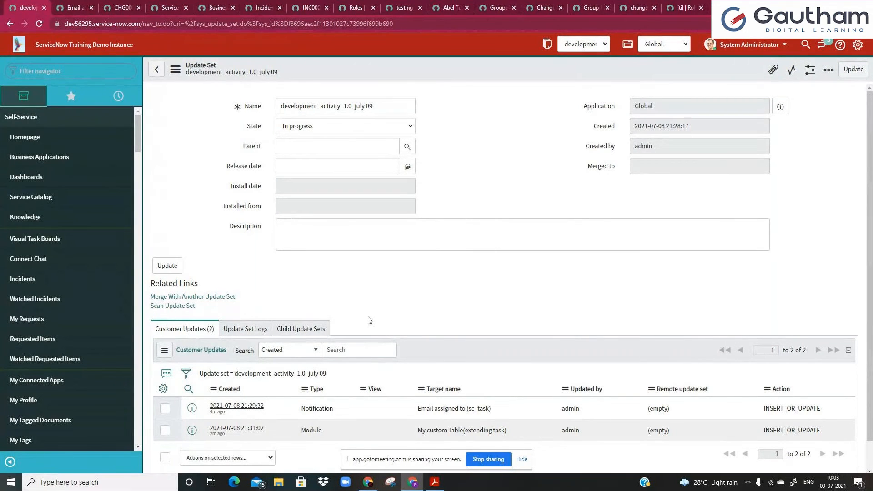
Change the update set's State to Complete and save the record.
click(313, 126)
key(Down)
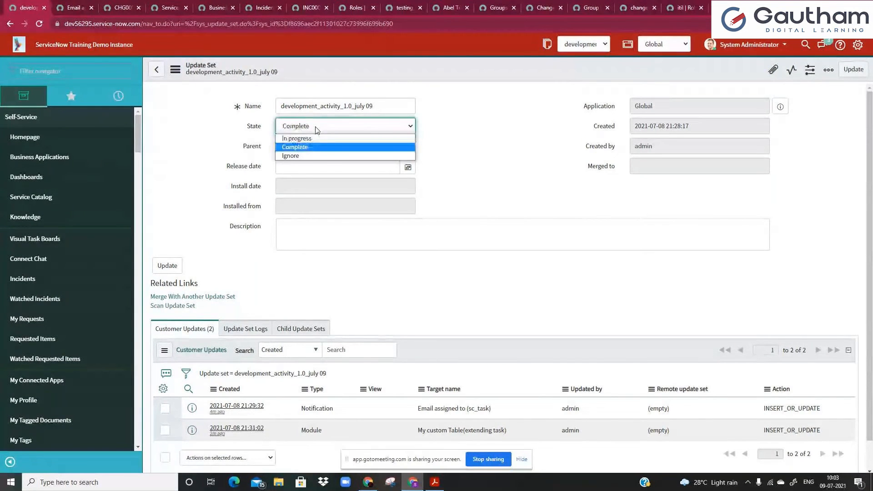
key(Return)
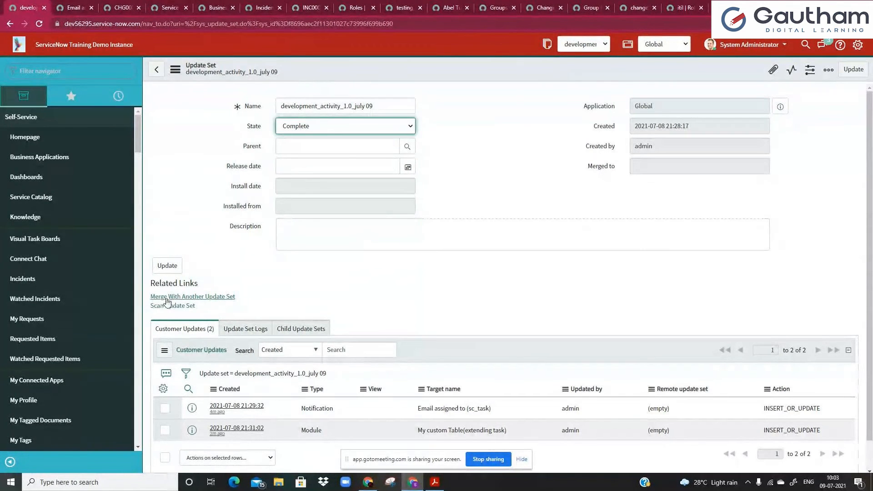
click(200, 275)
right_click(292, 73)
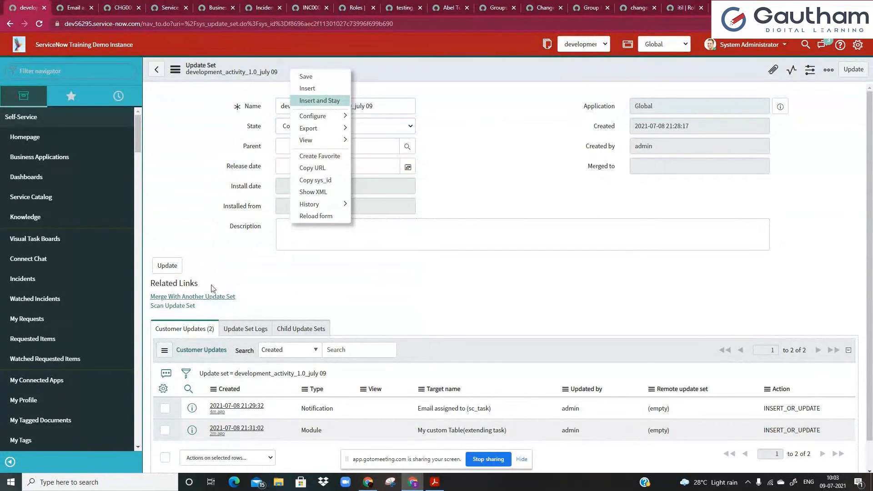
click(313, 77)
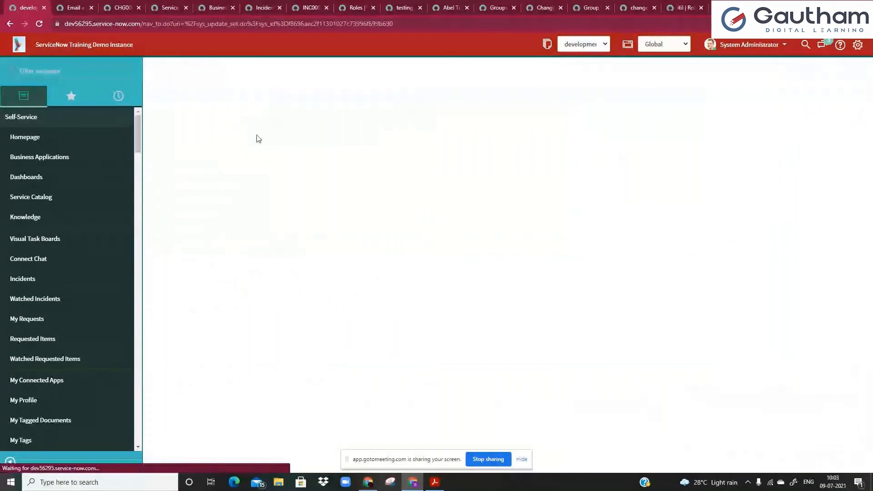
Close the leftover record tabs, discarding unsaved changes, and return to the update set tab.
click(92, 8)
click(91, 8)
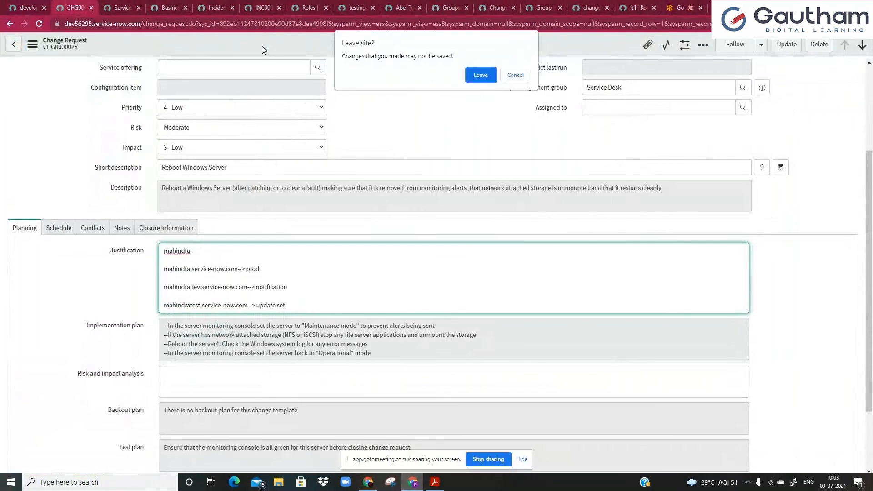
click(481, 75)
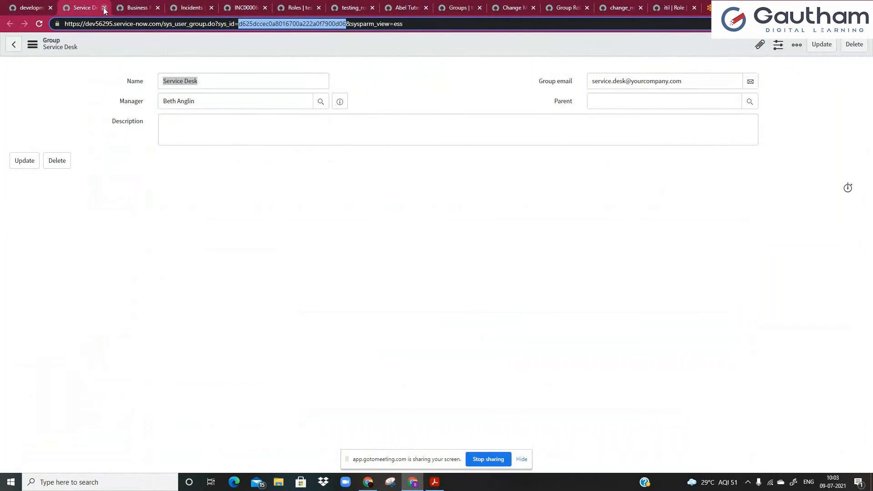
click(104, 8)
click(105, 7)
click(105, 7)
click(105, 7)
click(104, 7)
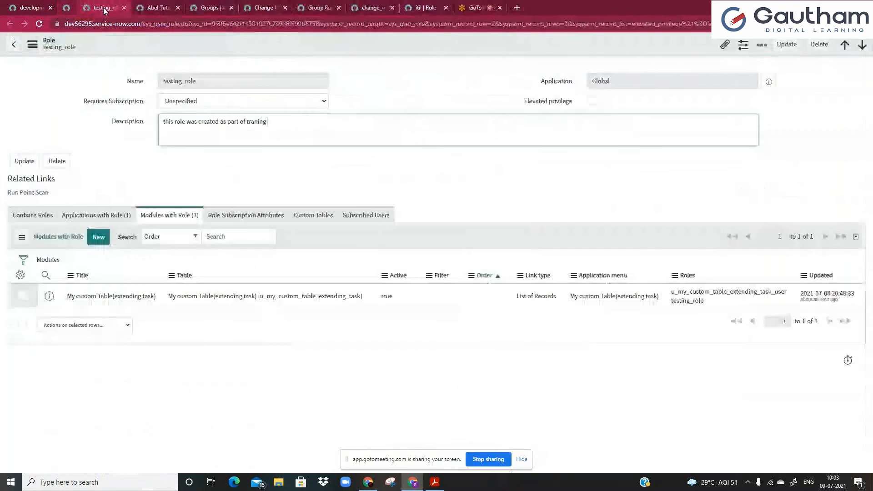
click(104, 8)
click(481, 75)
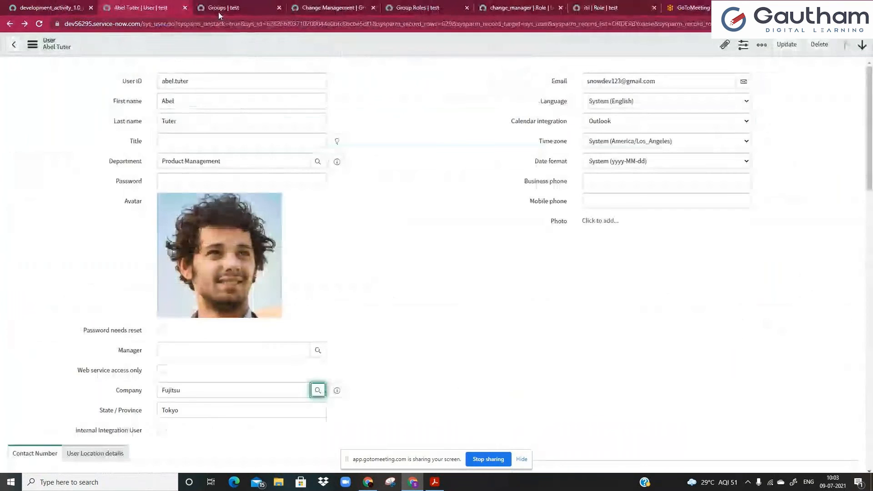
click(186, 7)
click(186, 8)
click(186, 8)
click(185, 8)
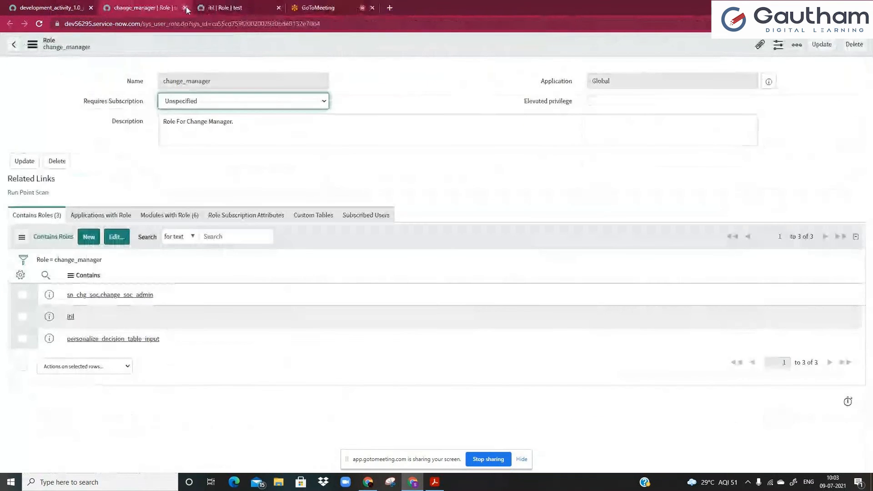
click(185, 8)
click(2, 4)
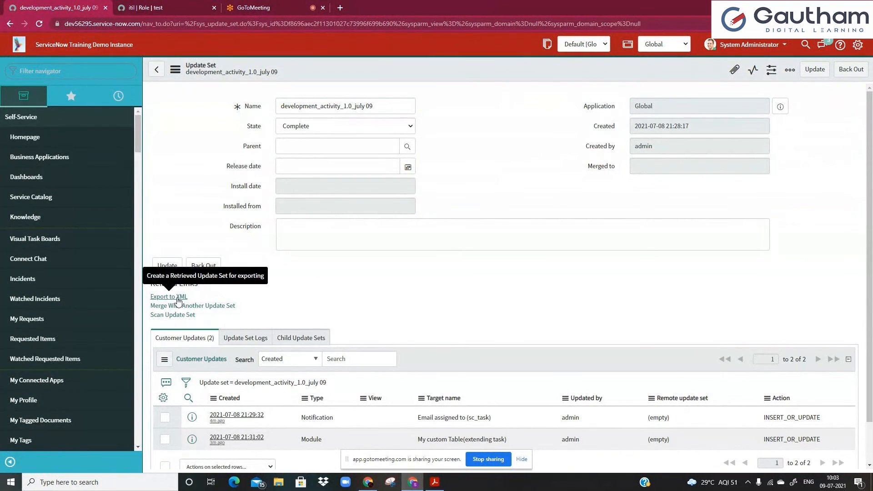
Export the update set to a sys_remote_update XML file, check the download, then go to GoToMeeting.
click(178, 298)
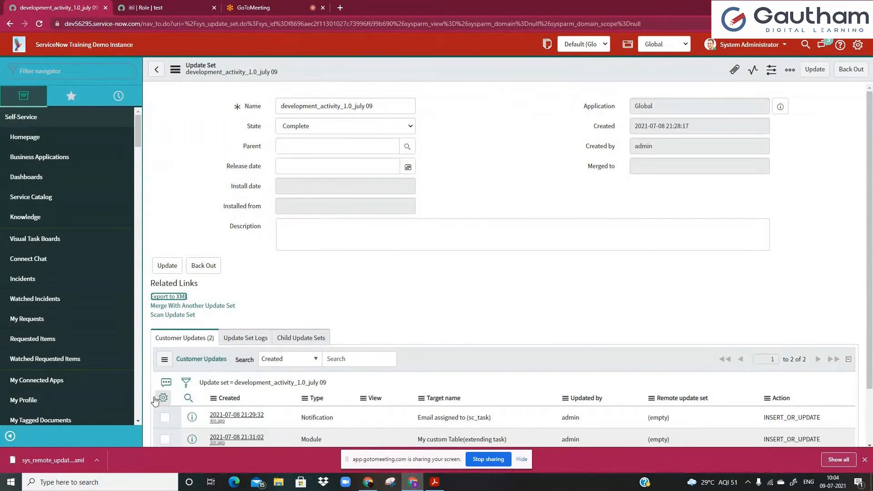
click(94, 461)
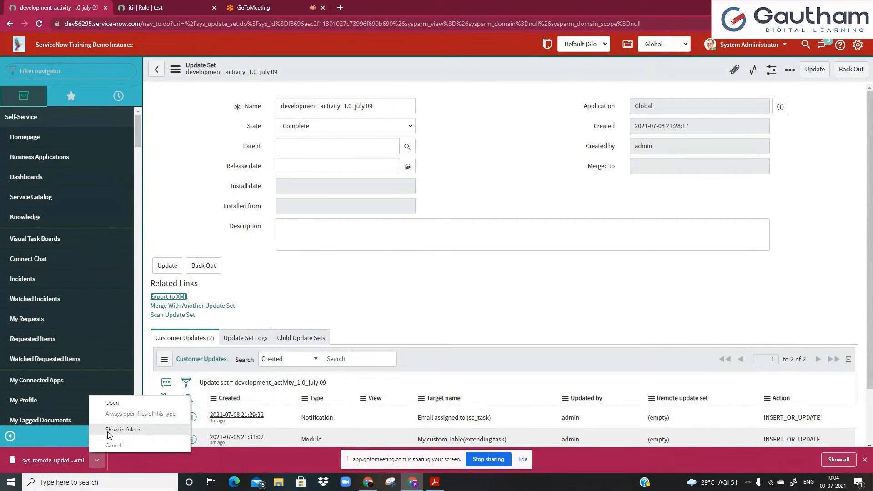
click(278, 308)
click(298, 230)
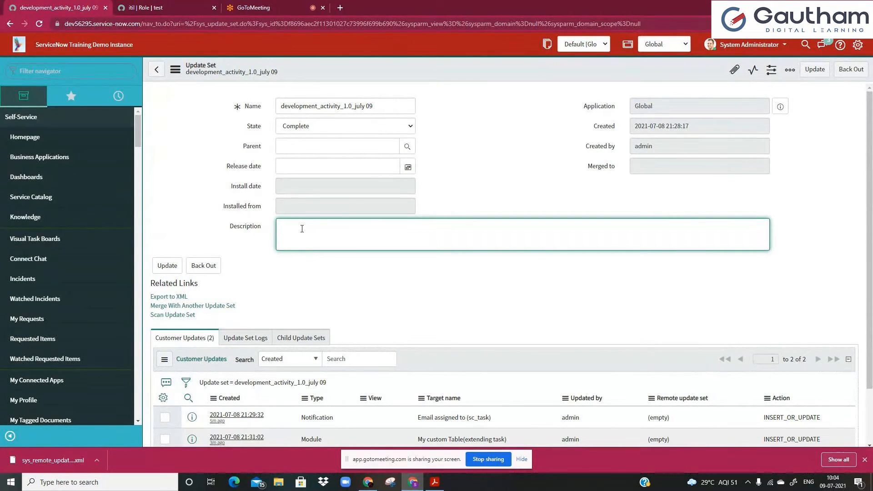
click(261, 6)
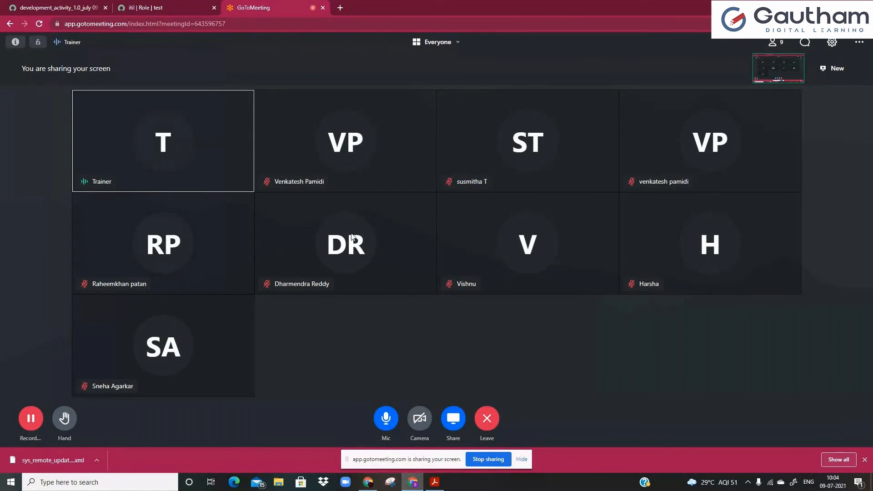
Switch back to the development_activity_1.0_july 09 update set form.
click(53, 5)
click(226, 147)
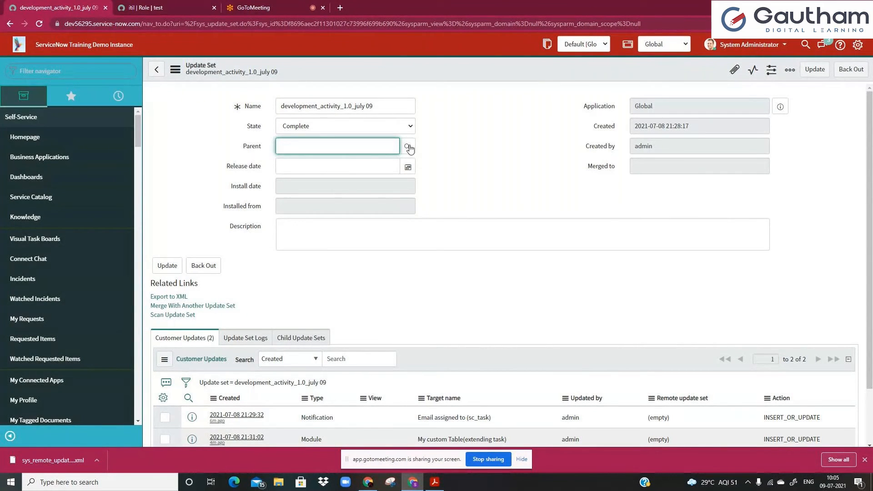
click(590, 44)
click(589, 44)
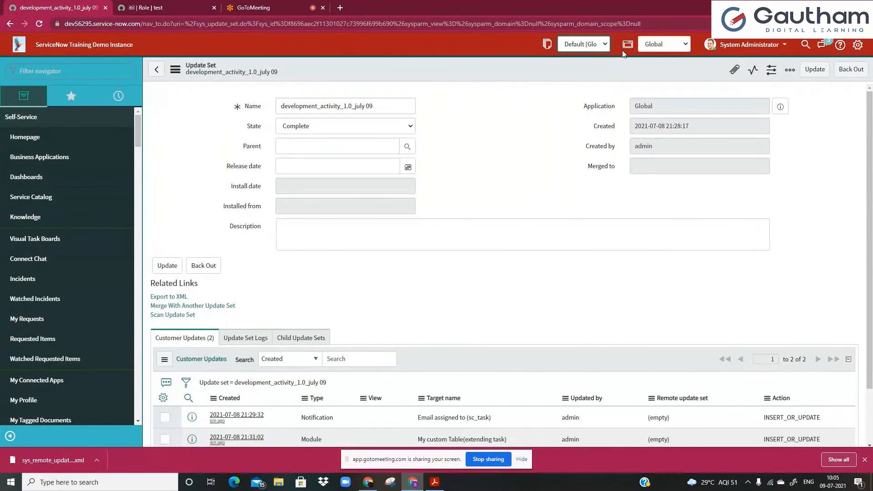
click(858, 45)
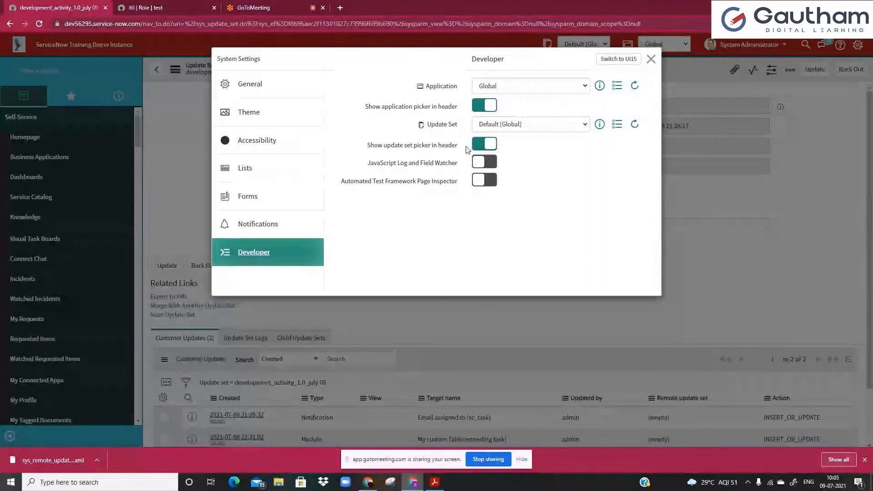
click(650, 61)
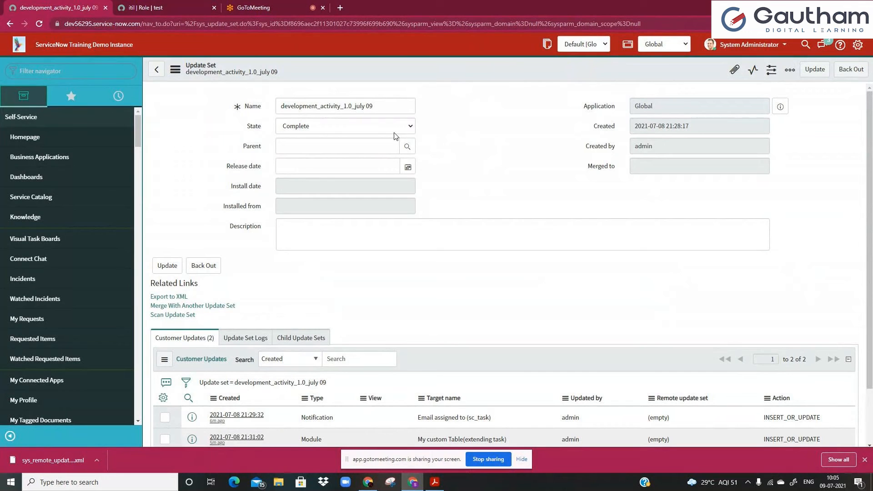
click(586, 47)
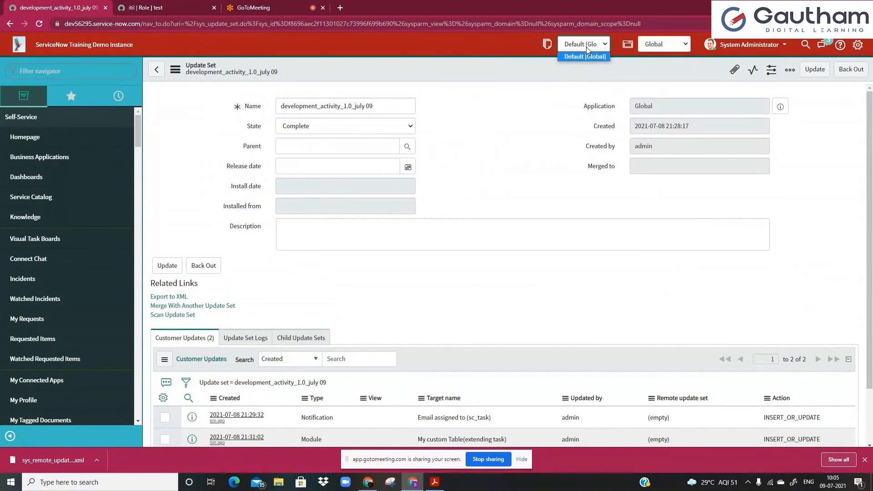
click(476, 156)
click(597, 45)
click(537, 140)
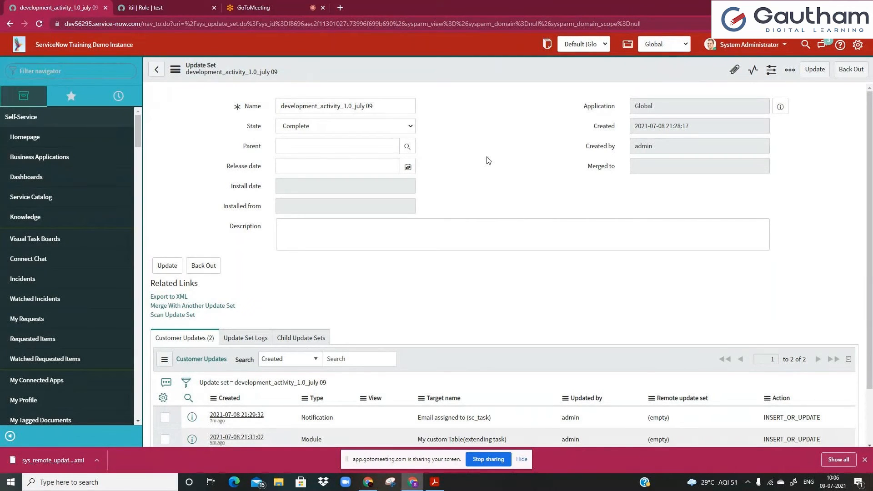
Filter the navigator for 'update s' and open Local Update Sets.
click(97, 71)
text(update s4)
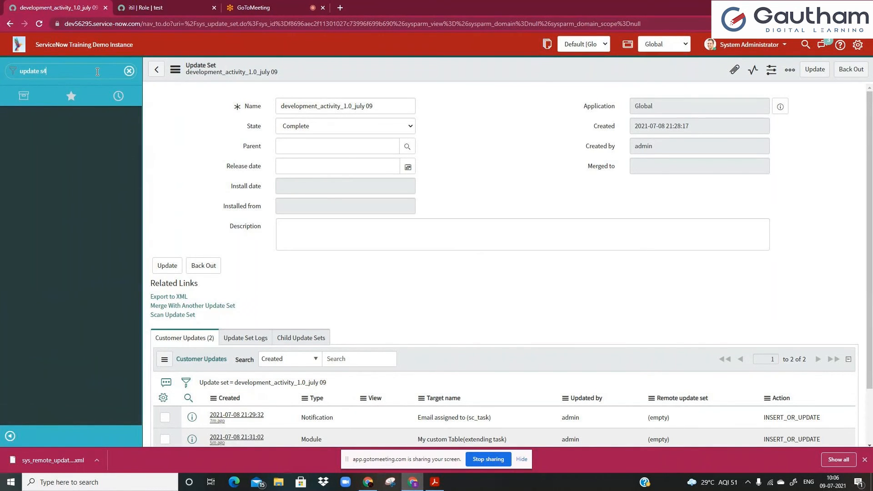
key(BackSpace)
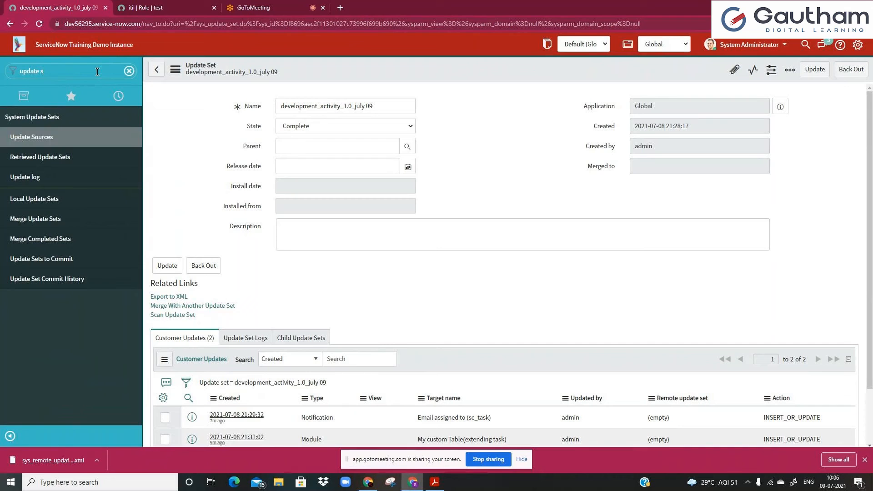
click(38, 205)
Create the update set tst-dev-v2.0 and submit it as the current update set.
click(39, 204)
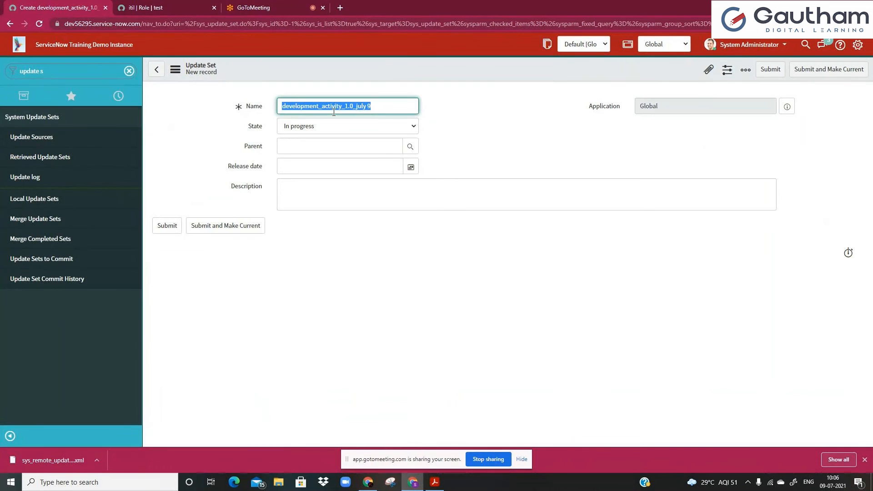
text(tst-dev-v2.0)
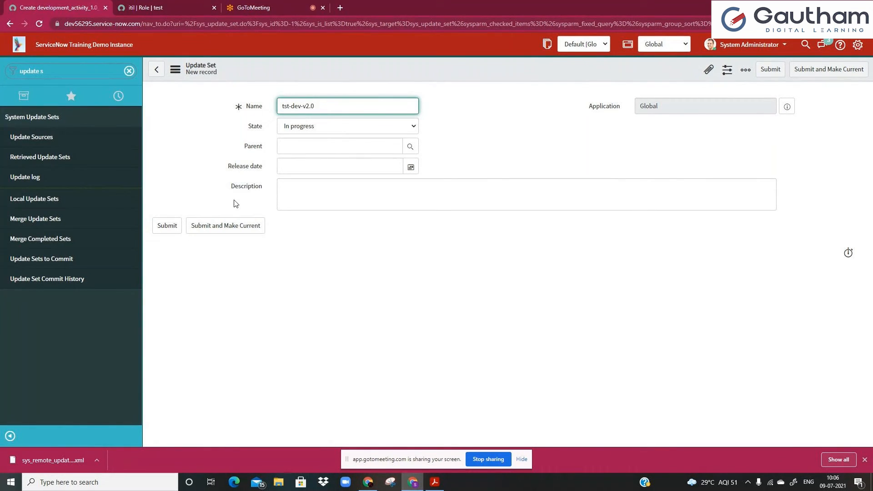
click(204, 235)
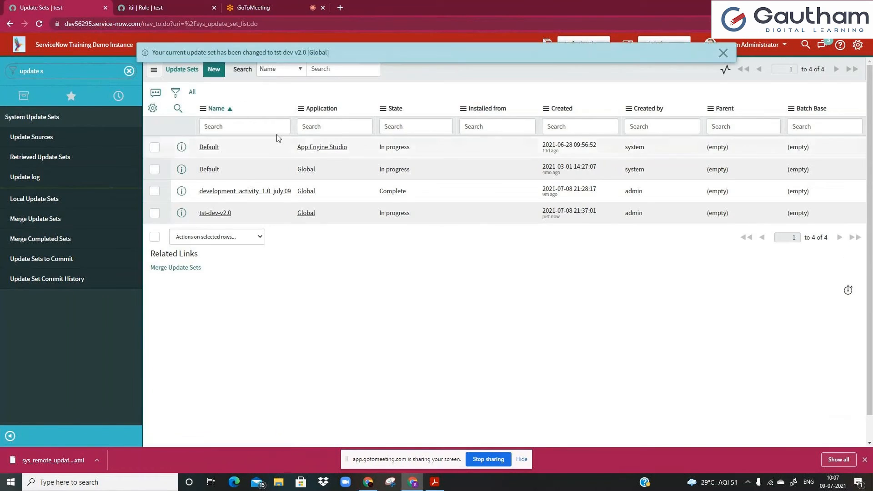
drag(160, 51, 577, 43)
click(277, 51)
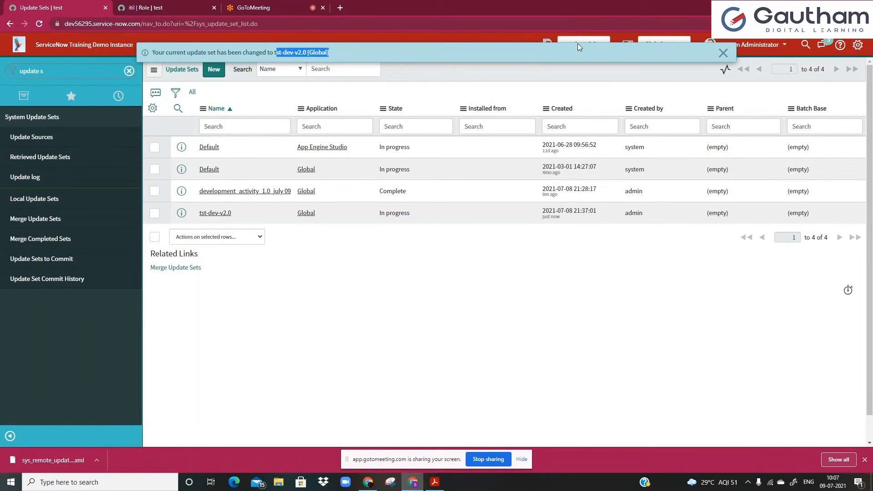
Dismiss the update set change notice and clear the navigator filter.
click(723, 52)
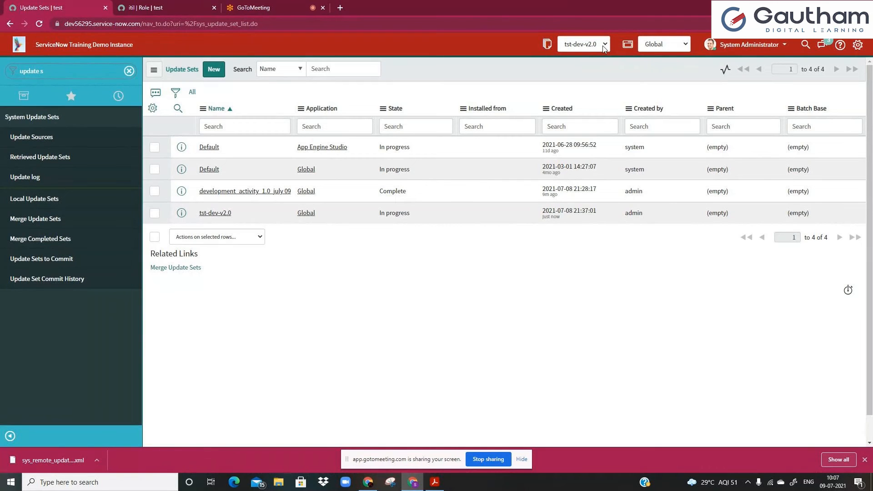
click(129, 71)
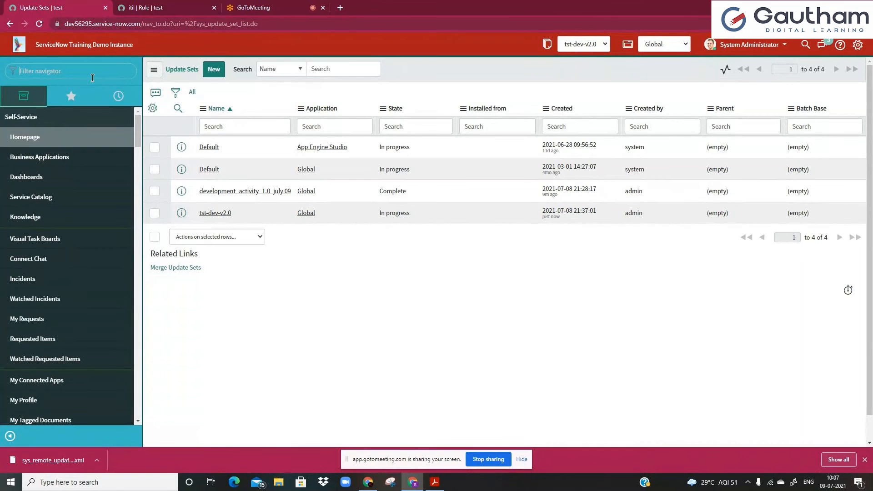
click(90, 78)
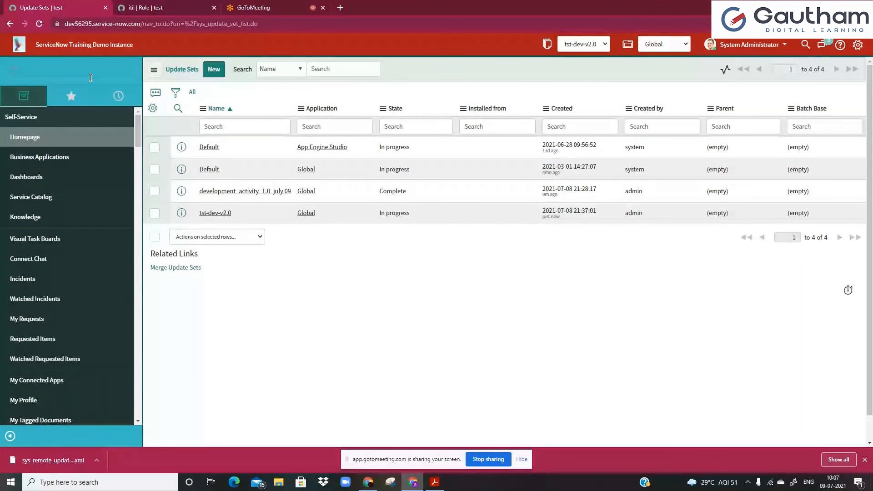
Open the current tst-dev-v2.0 update set record, which has no customer updates, then go to the meeting tab.
click(548, 44)
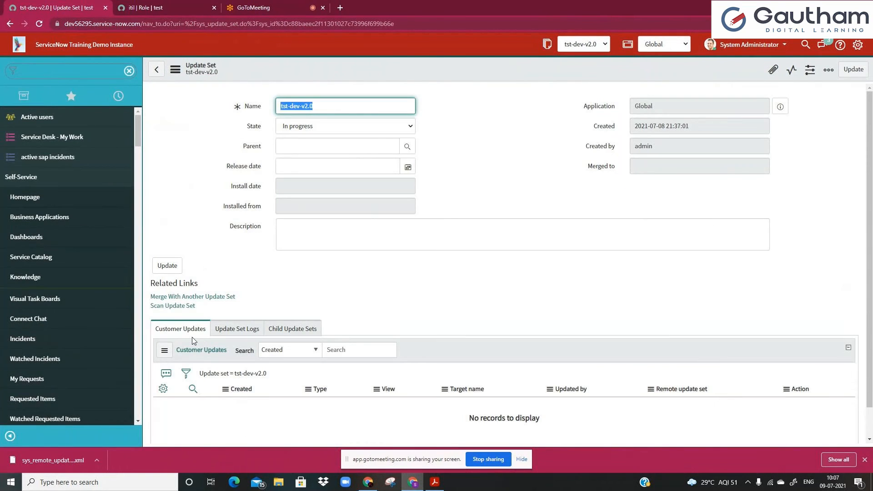
click(275, 316)
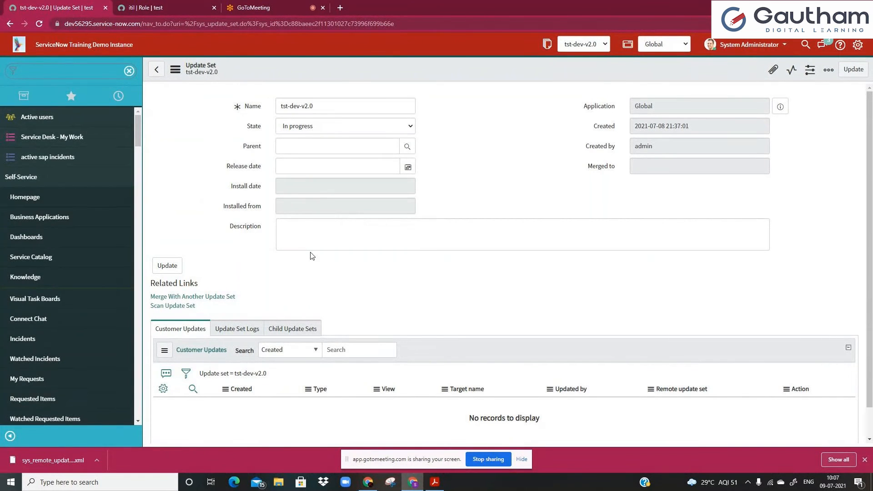
click(78, 75)
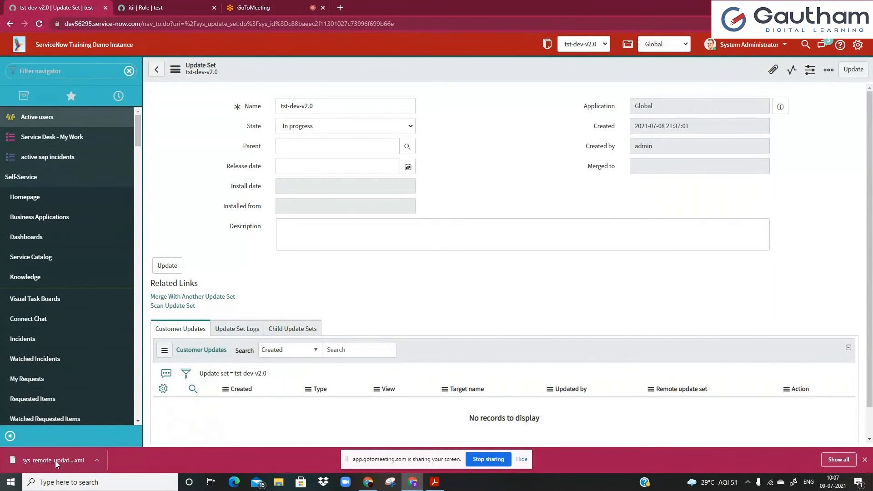
click(306, 146)
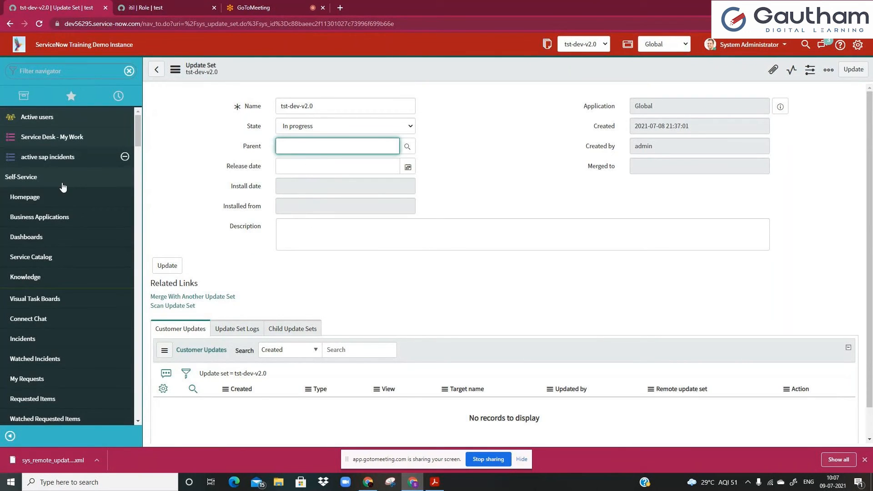
click(35, 75)
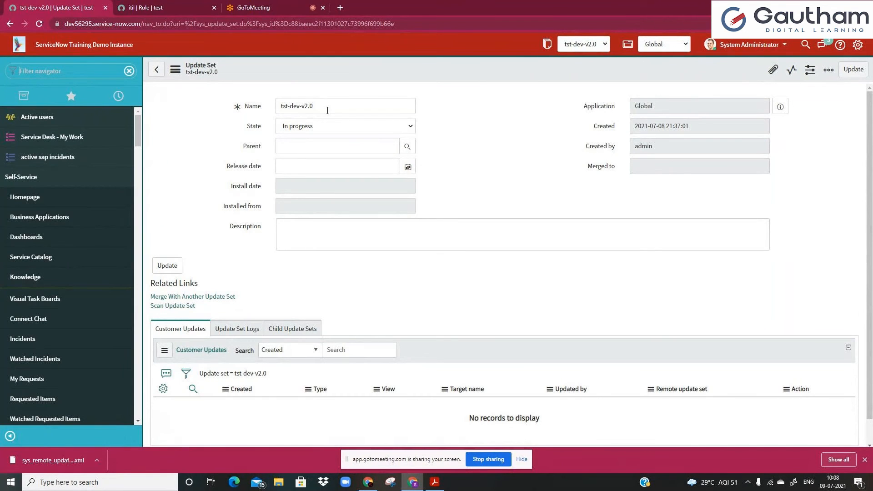
click(248, 8)
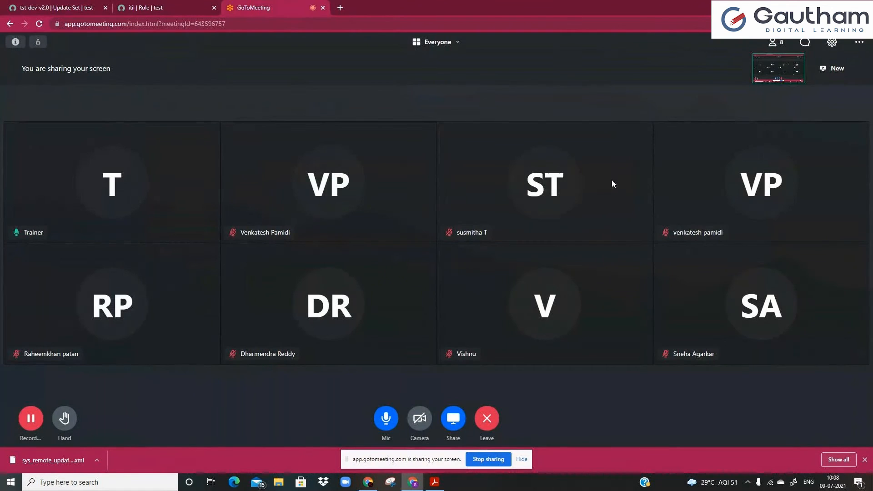
Open the GoToMeeting chat, then go back to the tst-dev-v2.0 update set tab.
click(803, 42)
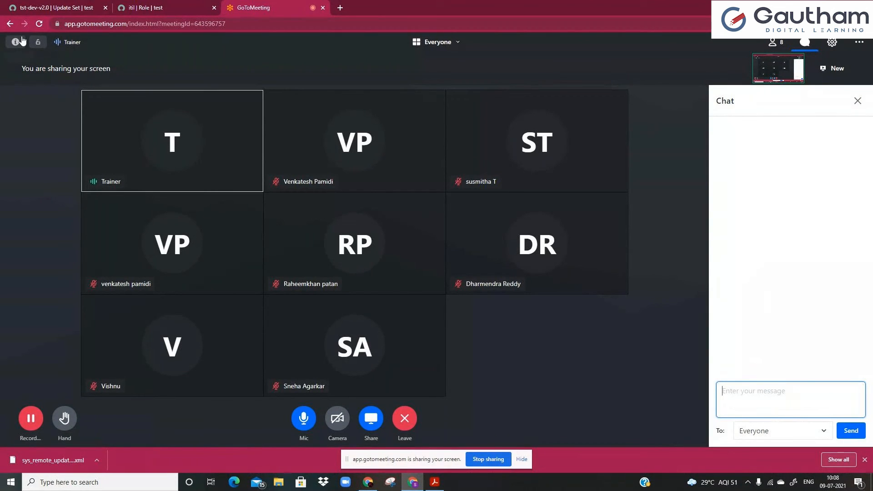
click(26, 7)
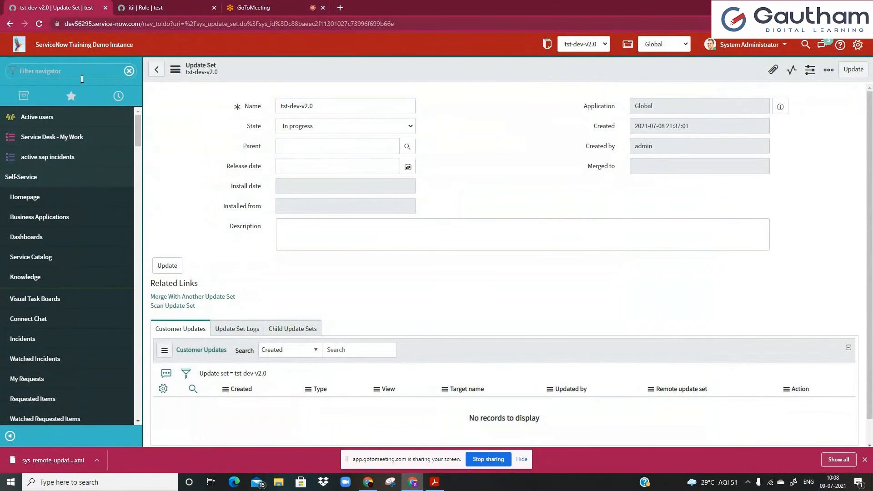
Clear the 'retr' navigator filter and select the instance address shared in the meeting chat.
text(retr)
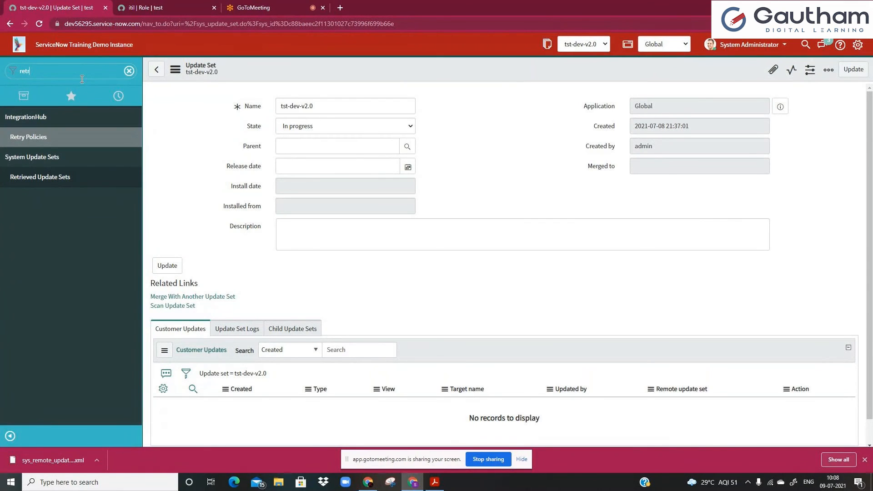
key(BackSpace)
key(BackSpace)
key(BackSpace)
key(BackSpace)
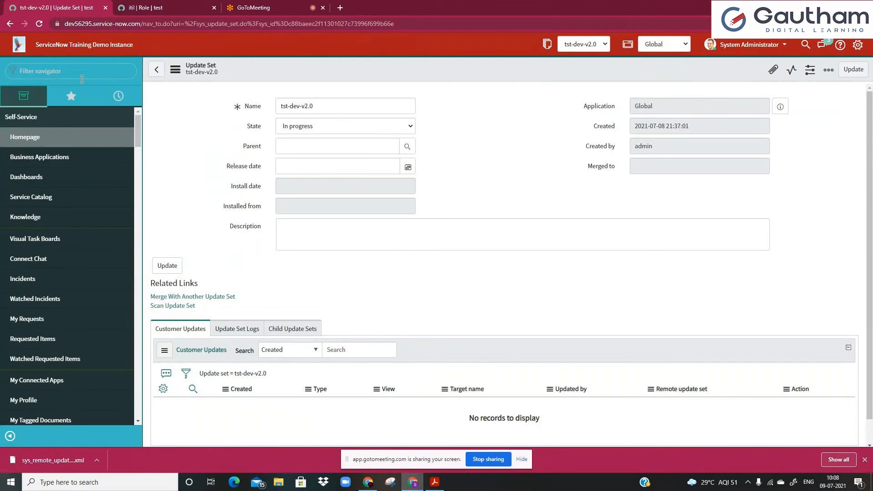
click(276, 8)
drag(834, 153, 738, 146)
key(ctrl+c)
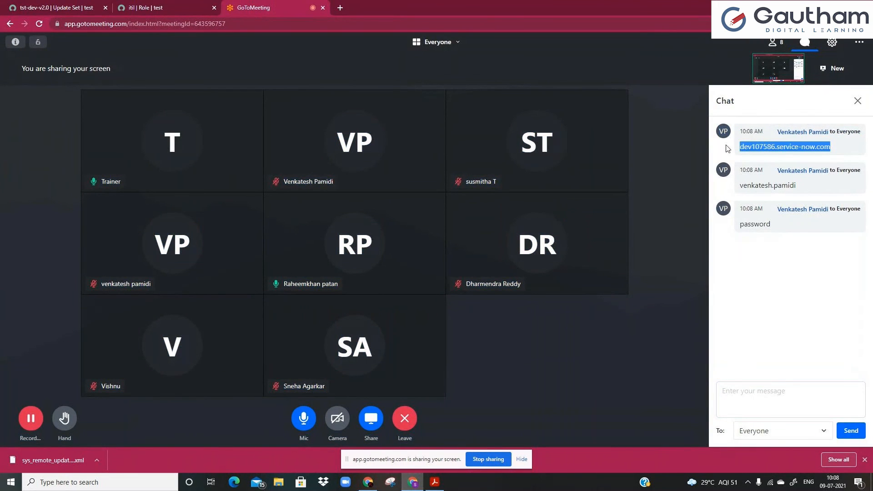
Load the shared instance's /login.do page in a new browser tab.
click(341, 8)
key(ctrl+v)
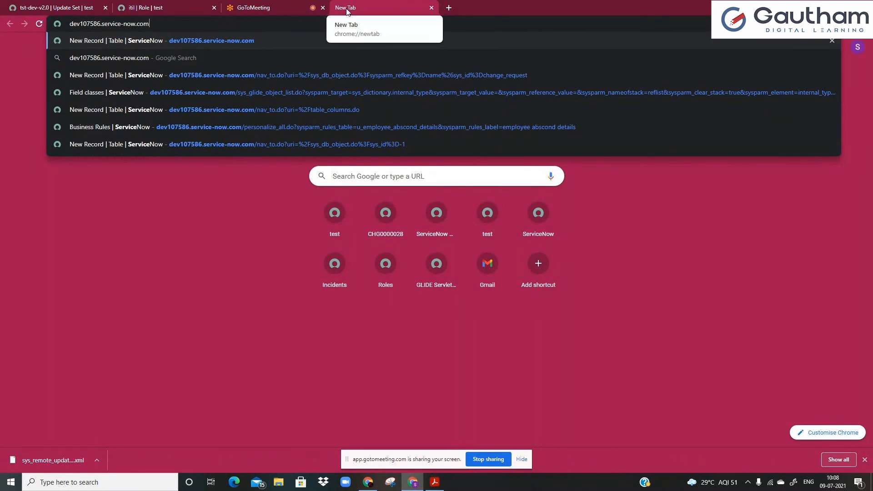
text(/login.do)
key(ctrl+a)
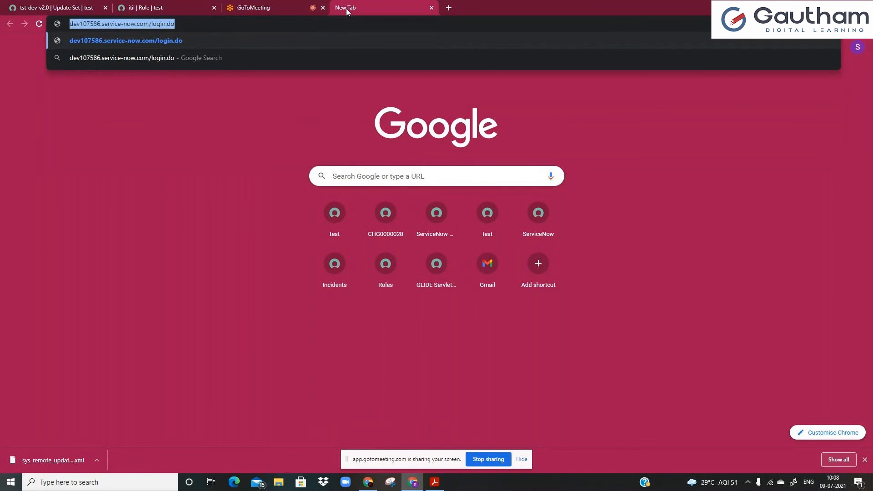
key(Return)
Copy the shared user name from the meeting chat into the login form.
click(312, 7)
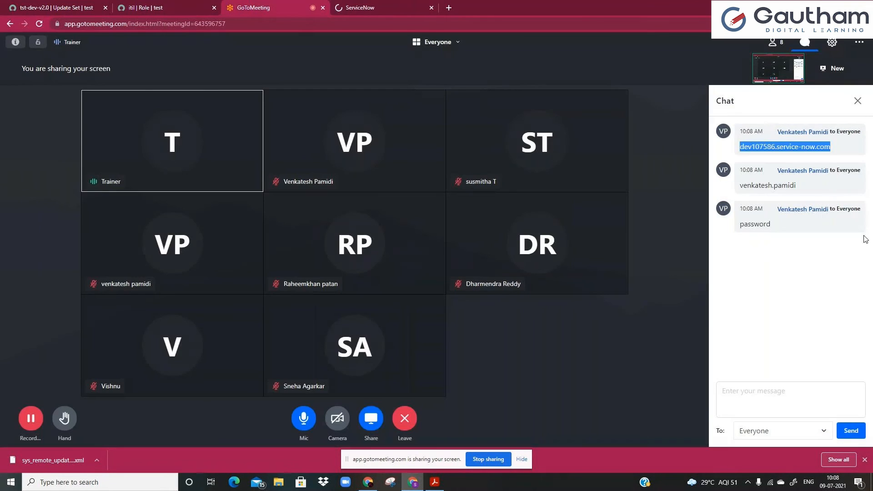
drag(797, 185, 740, 186)
key(ctrl+c)
key(ctrl+Tab)
key(ctrl+v)
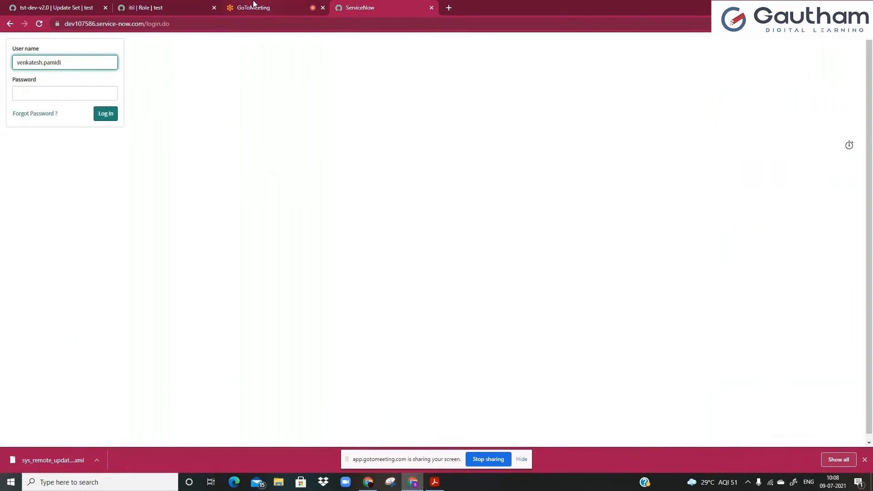
Copy the shared password from the chat into the login form and sign in.
click(253, 3)
drag(771, 225, 740, 223)
key(ctrl+c)
click(356, 9)
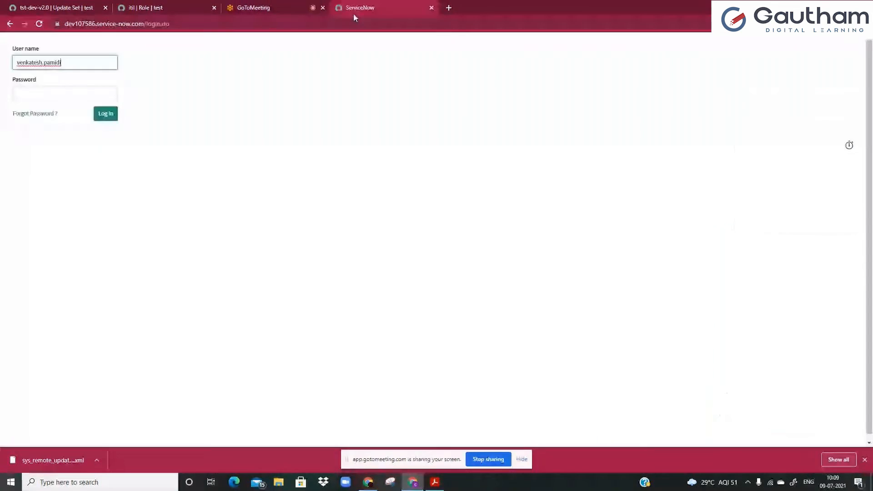
click(45, 93)
key(ctrl+v)
click(109, 117)
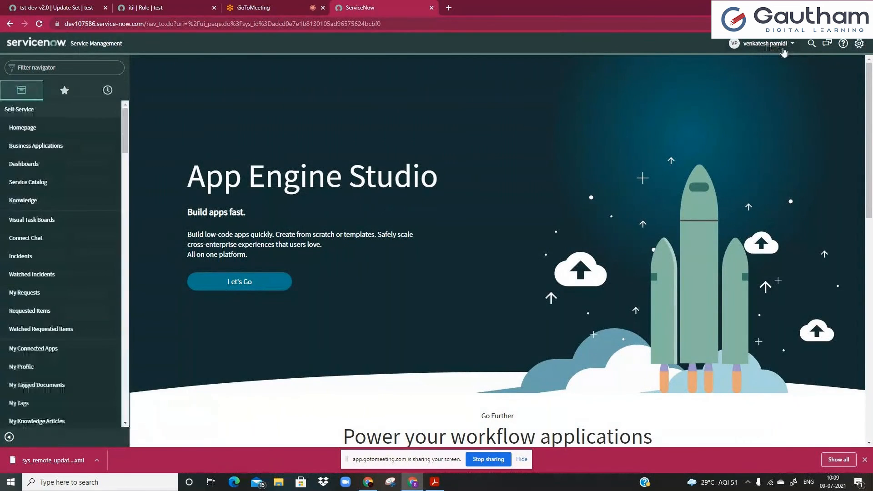
Enable 'Show update set picker in header' in Developer settings, then filter the navigator for 'retr'.
click(858, 43)
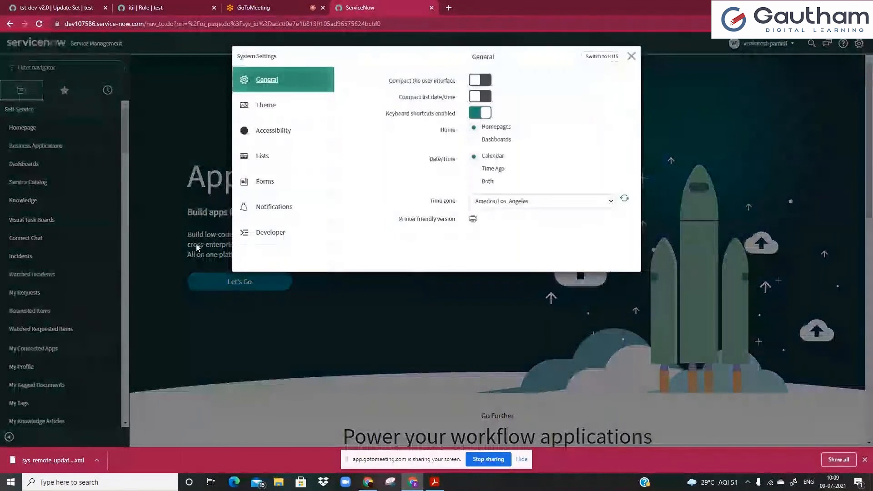
click(273, 232)
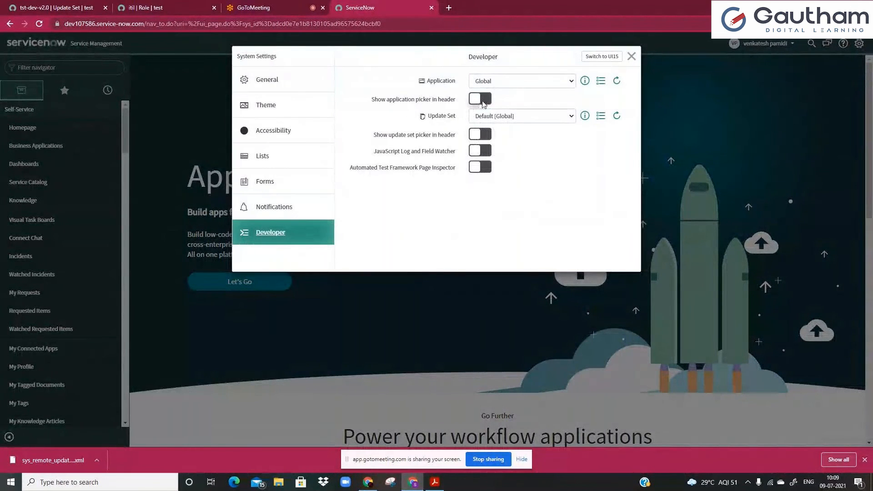
click(482, 136)
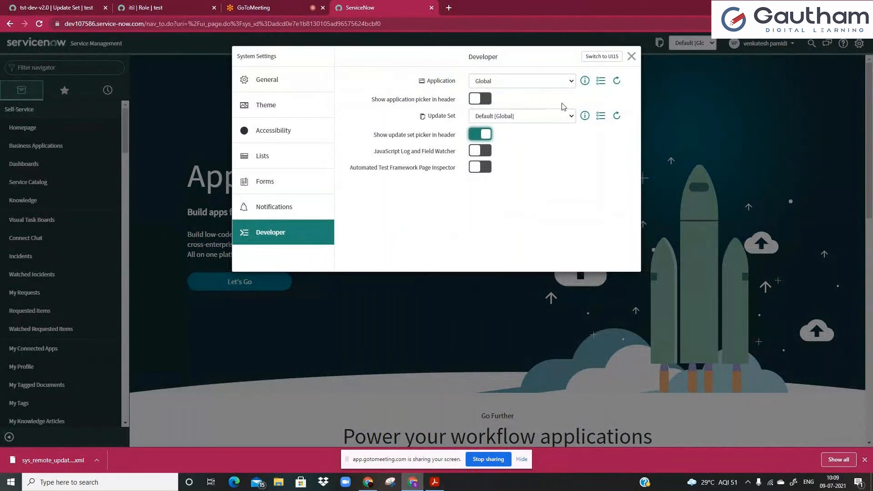
click(632, 56)
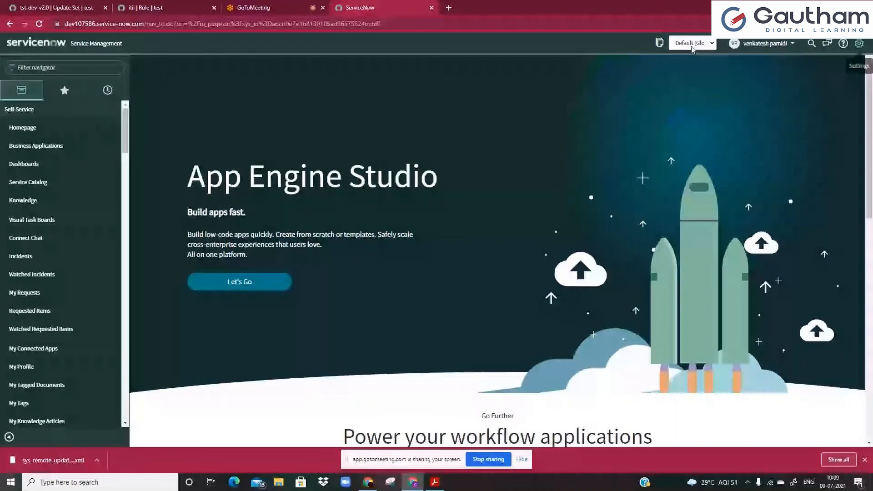
click(27, 68)
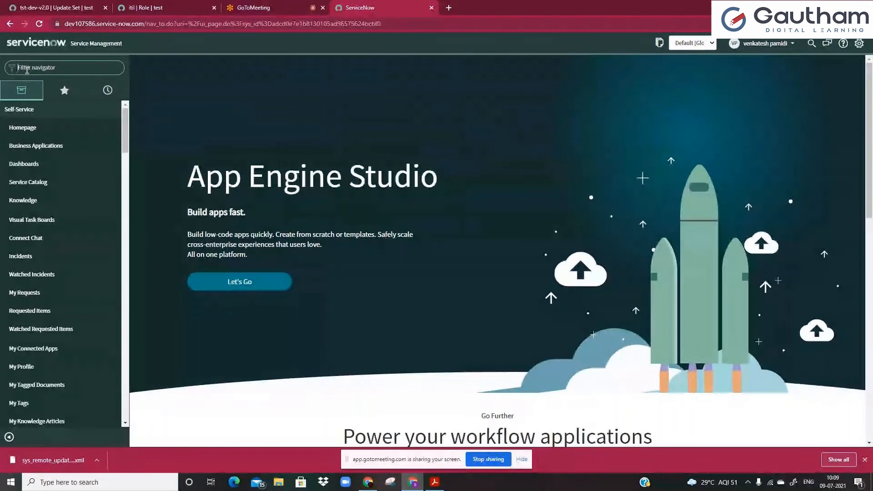
text(retr)
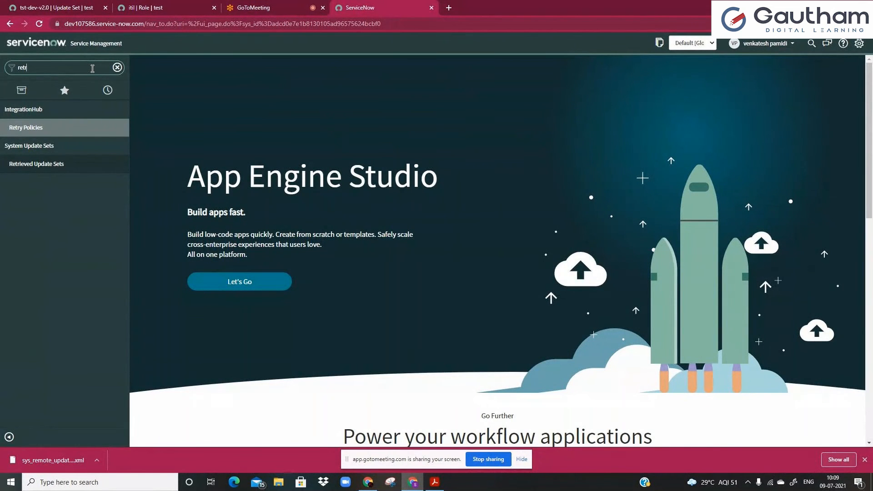
Open System Update Sets > Retrieved Update Sets and inspect the empty list.
click(40, 166)
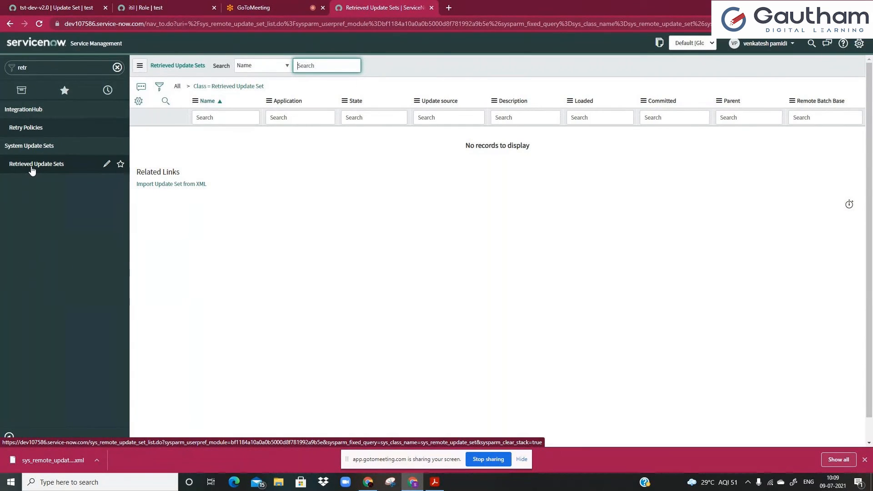
click(222, 118)
click(207, 143)
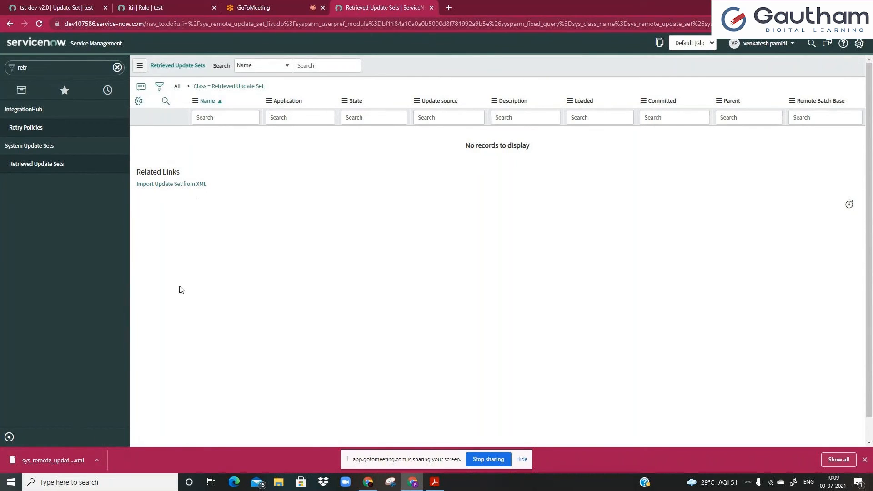
Upload the downloaded sys_remote_update XML from Downloads via Import Update Set from XML.
click(171, 184)
click(406, 120)
scroll(50, 86, up, 3)
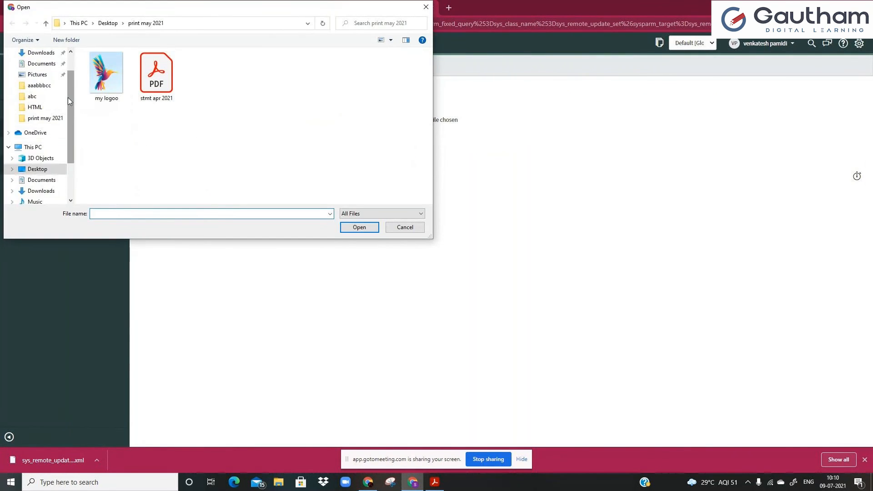
click(46, 84)
double_click(121, 80)
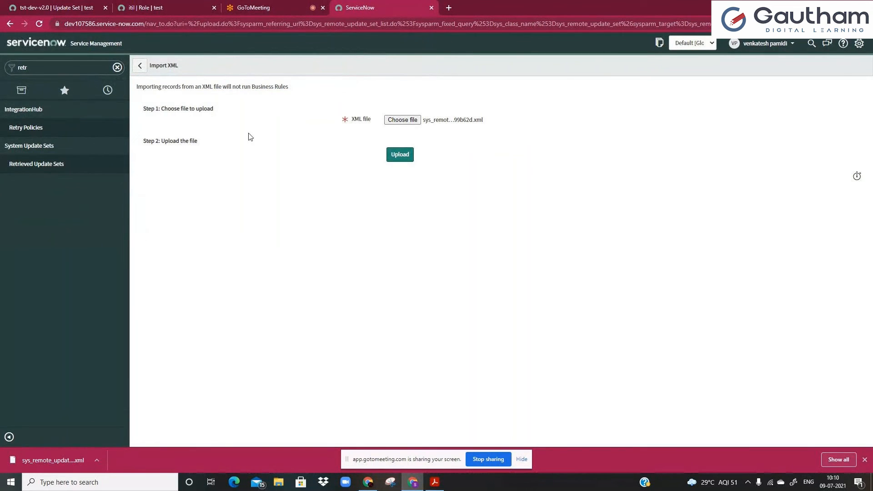
click(400, 156)
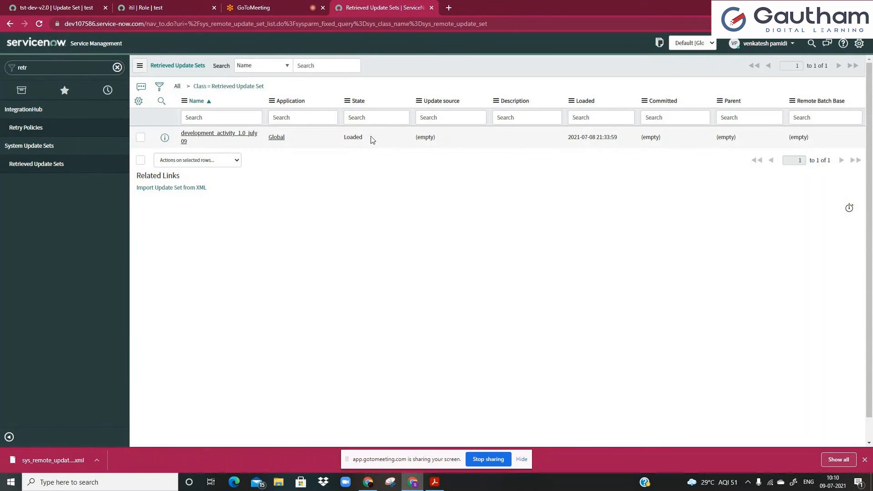
Confirm development_activity_1.0_july 09 shows as Loaded and open it in a new tab.
click(365, 120)
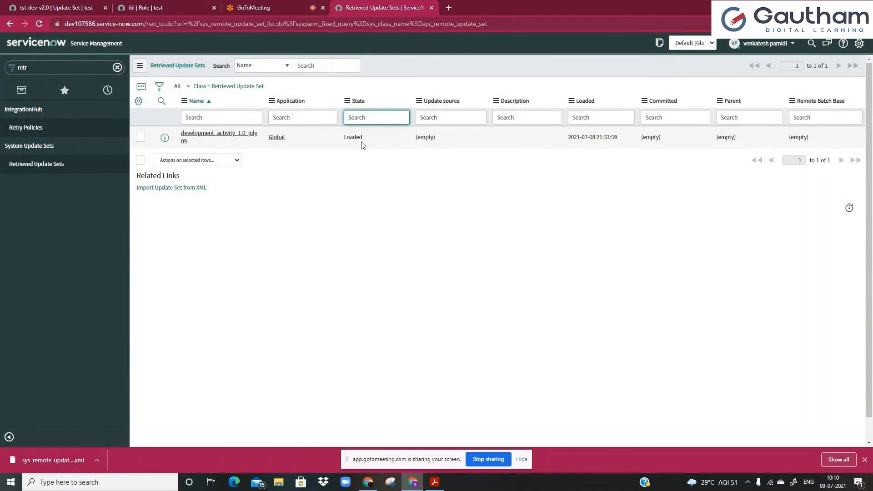
click(349, 144)
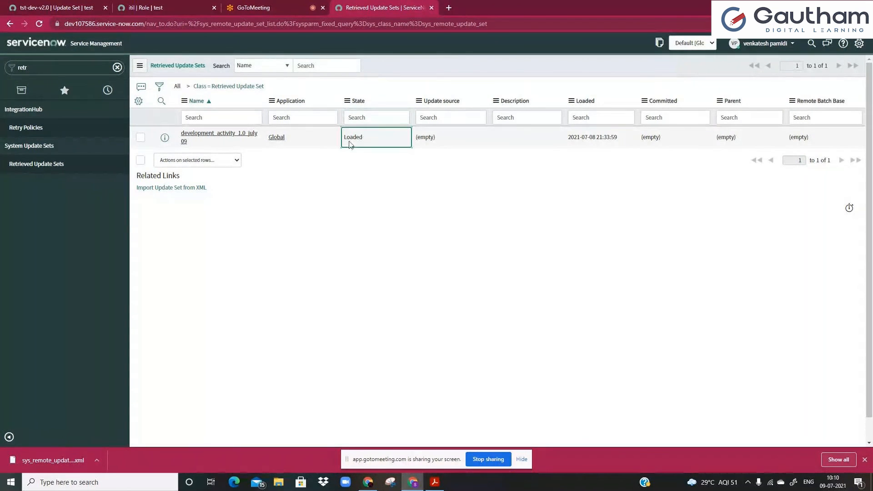
middle_click(236, 139)
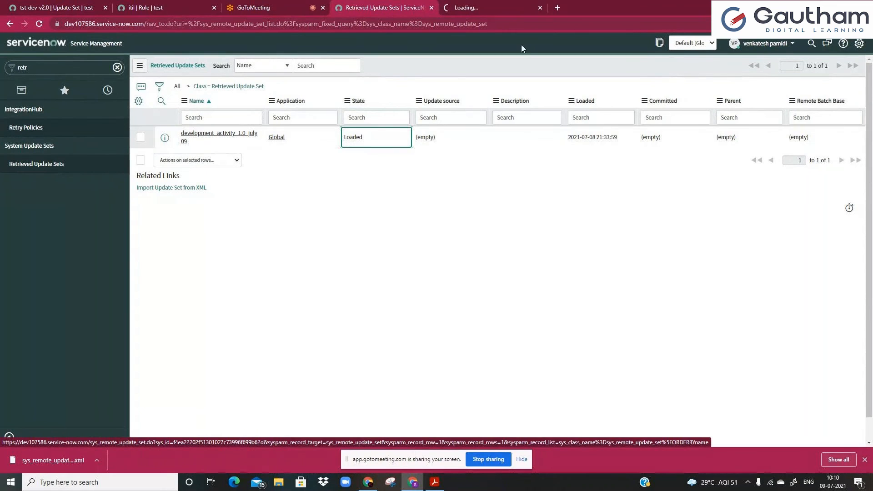
Preview the retrieved development_activity_1.0_july 09 update set and close the preview result.
click(495, 8)
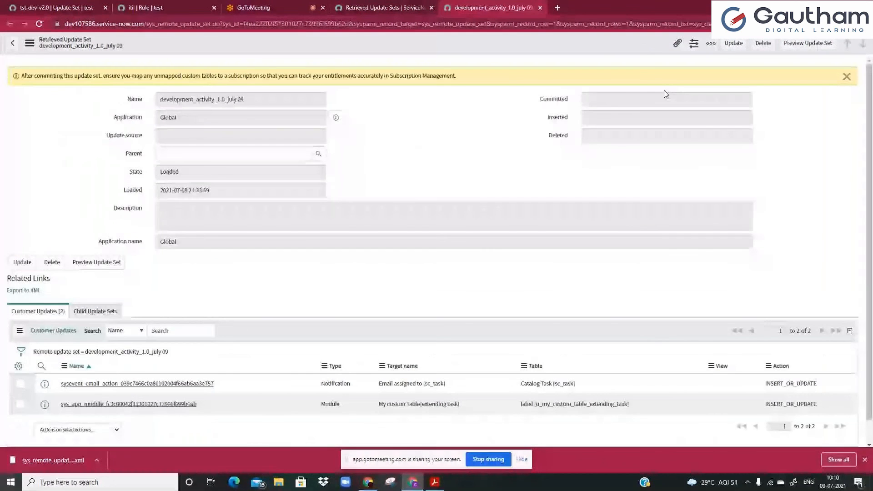
click(808, 48)
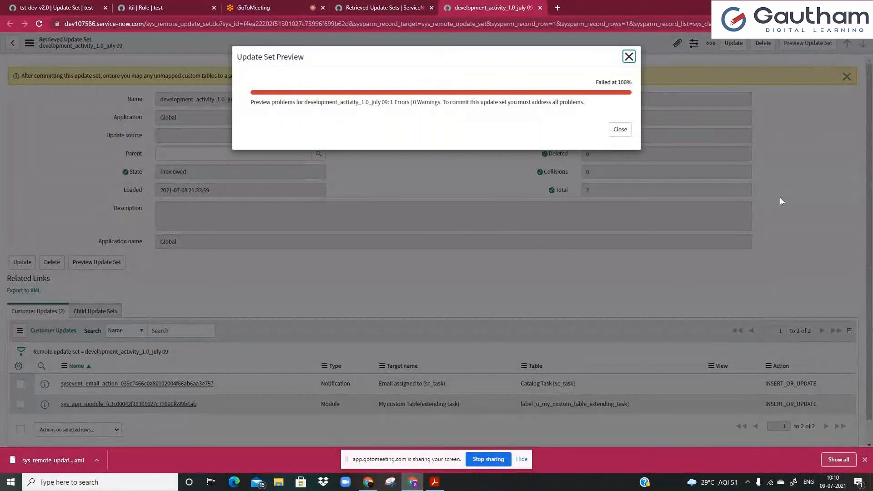
click(620, 131)
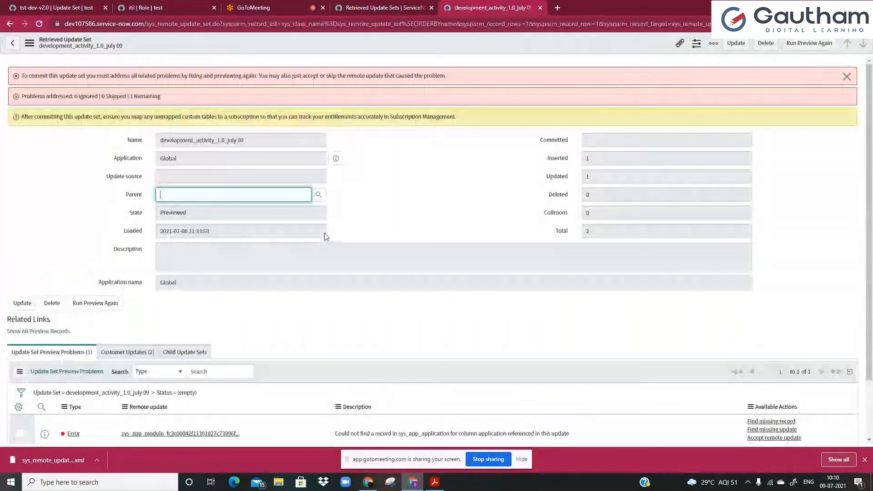
Review the missing-application preview error, then go back to the source instance's tst-dev-v2.0 tab.
scroll(325, 236, down, 1)
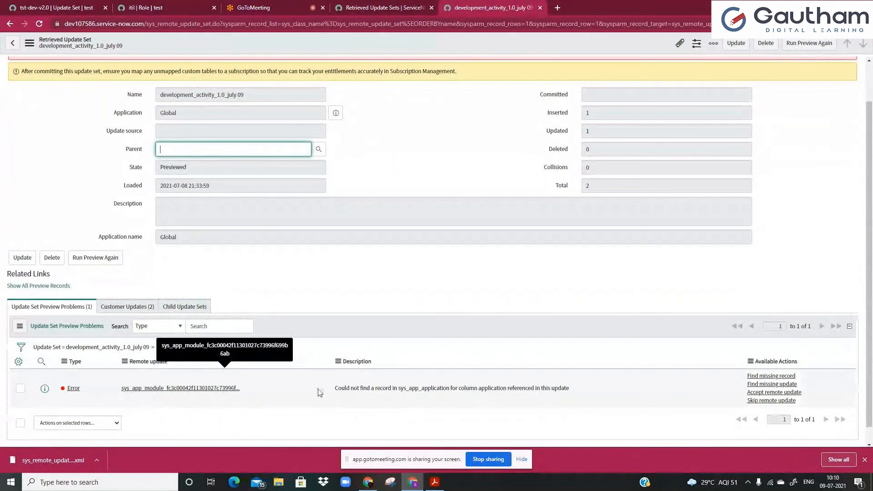
drag(337, 388, 441, 389)
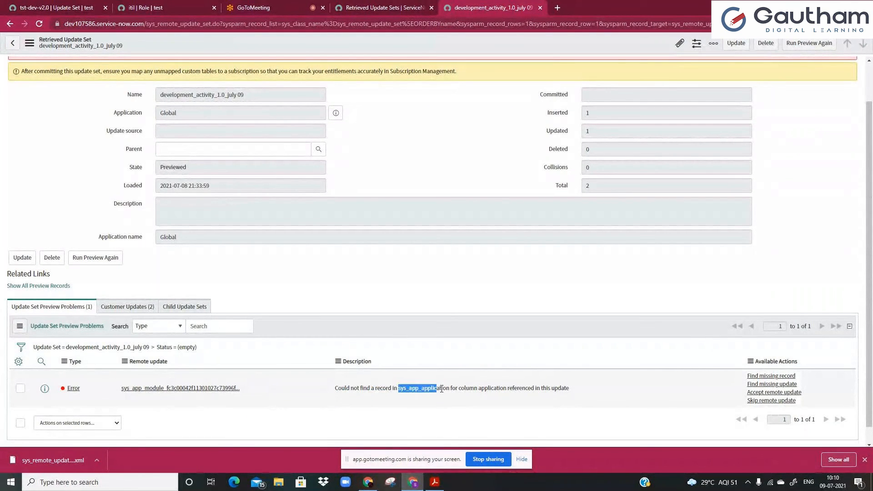
click(441, 389)
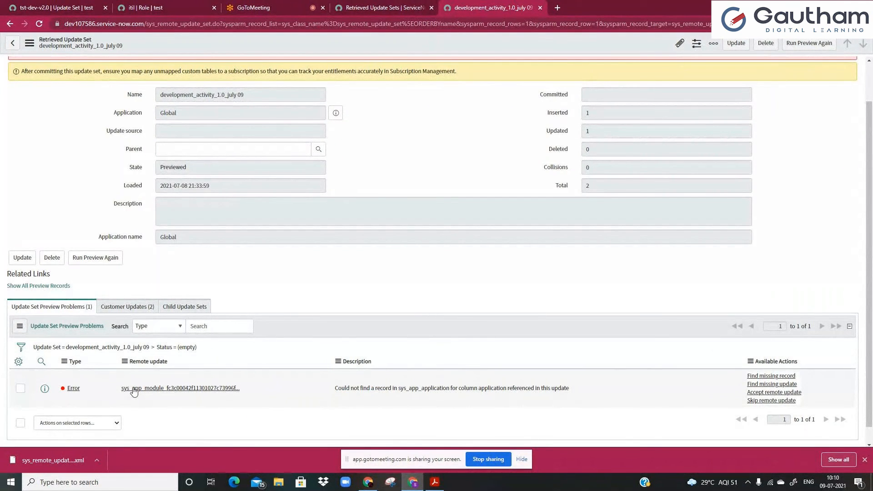
click(57, 5)
Open the local development_activity_1.0_july 09 update set and its custom module customer update.
text(local u)
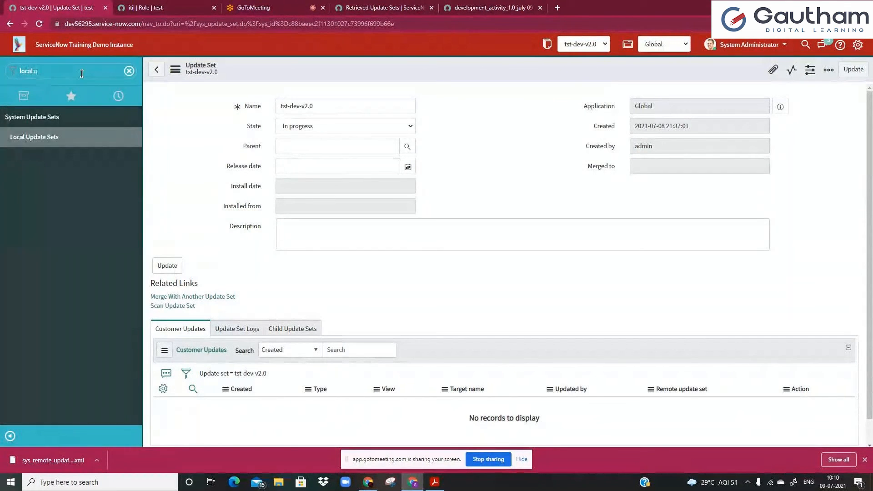
click(57, 140)
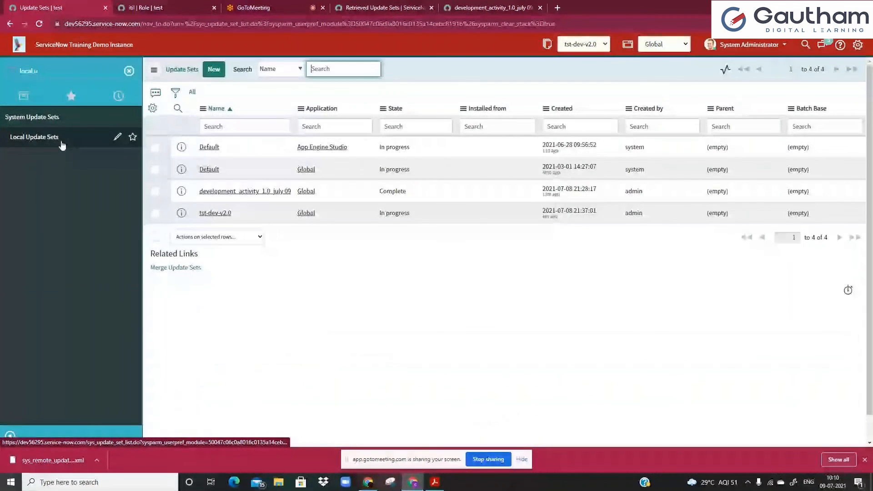
click(220, 191)
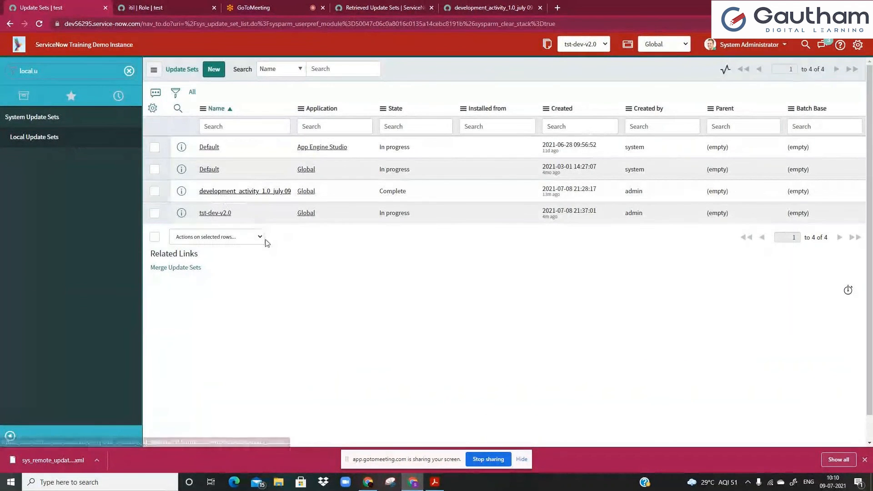
scroll(404, 398, down, 2)
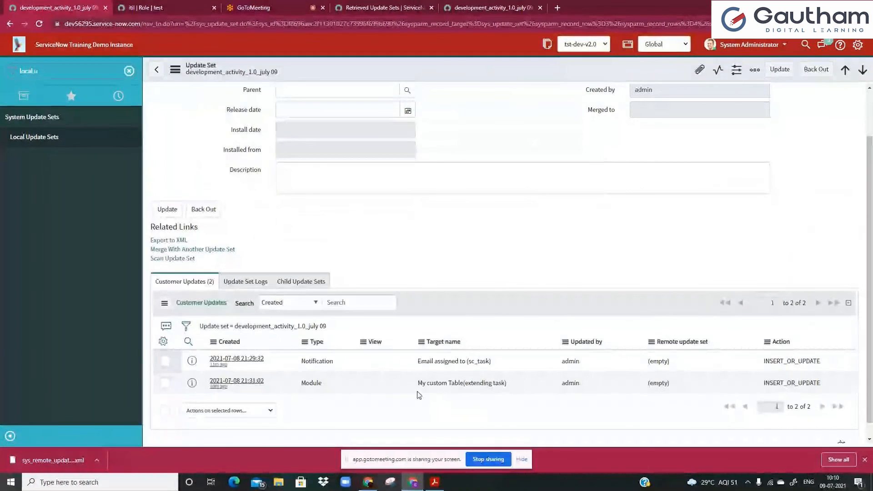
mouse_move(420, 361)
mouse_down()
mouse_move(490, 362)
mouse_move(420, 361)
mouse_up()
click(421, 361)
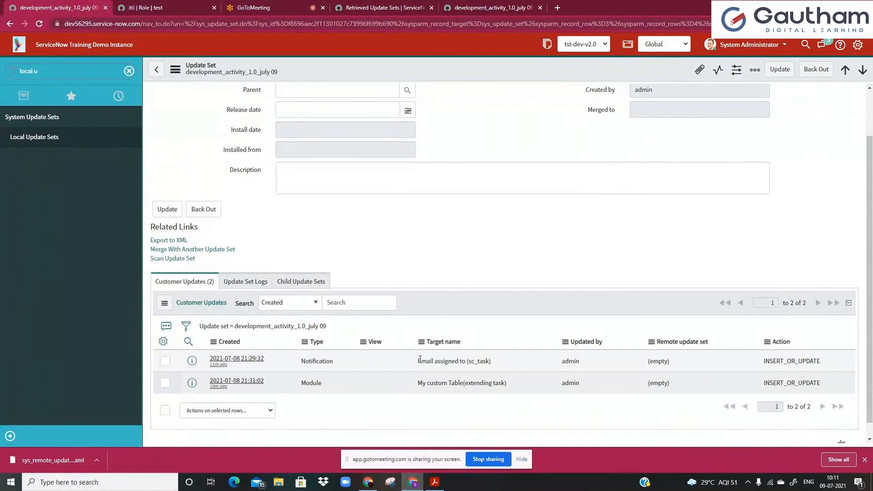
click(165, 360)
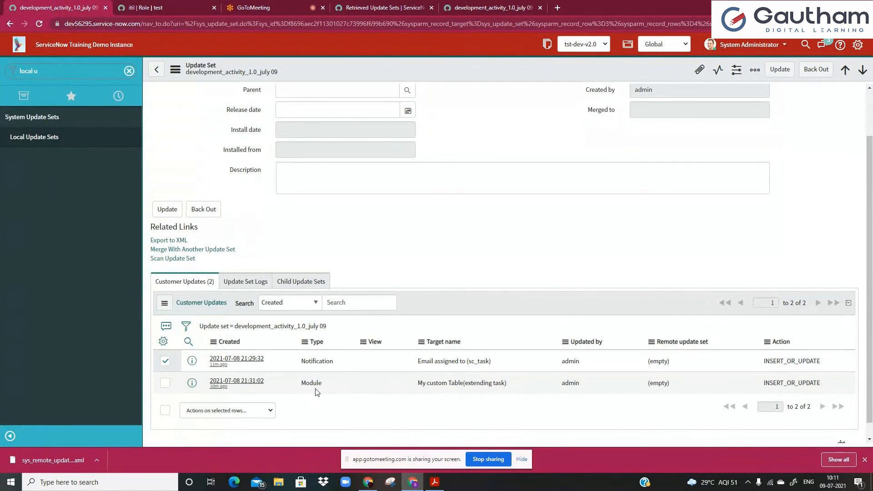
click(240, 382)
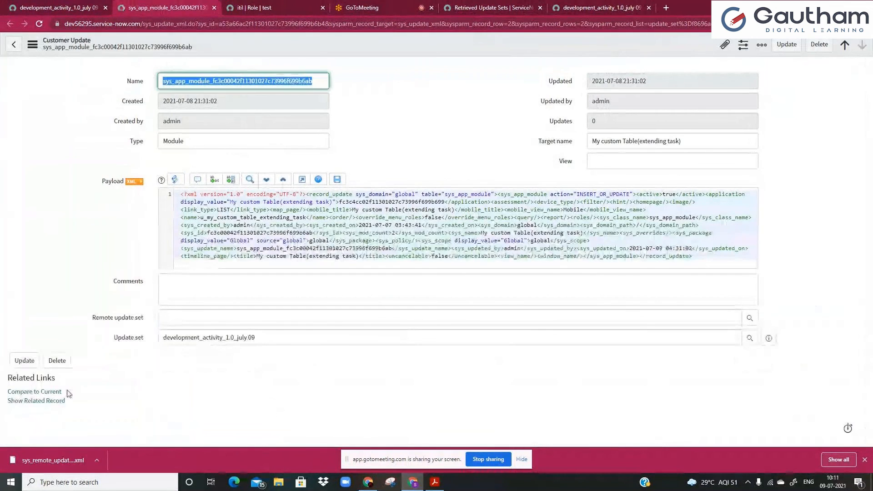
Open the My custom Table(extending task) application menu record in its own tab, then return to the preview error.
click(57, 400)
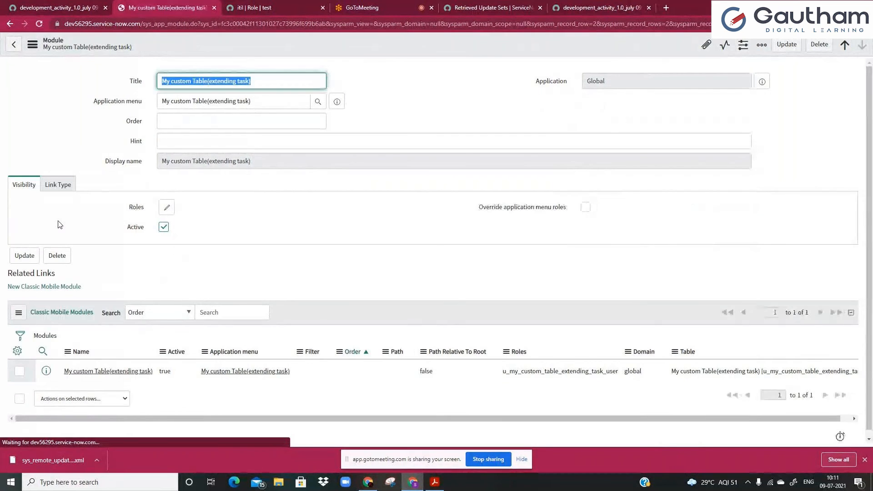
click(168, 103)
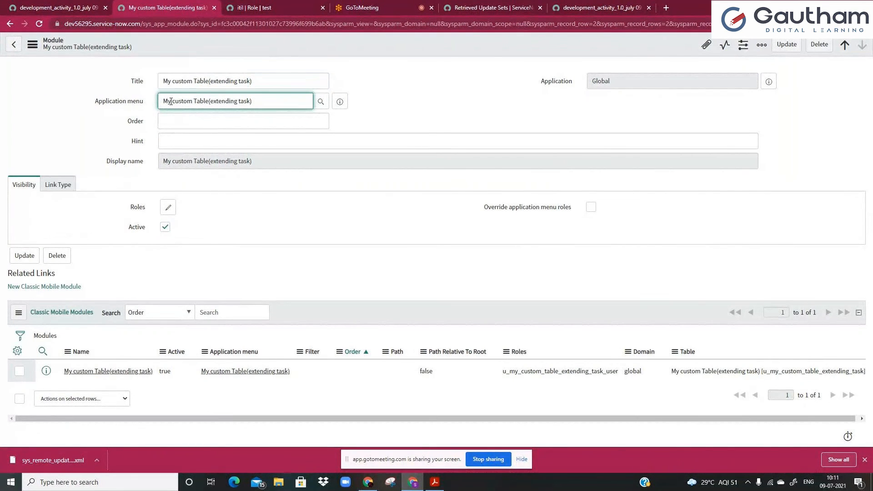
click(339, 102)
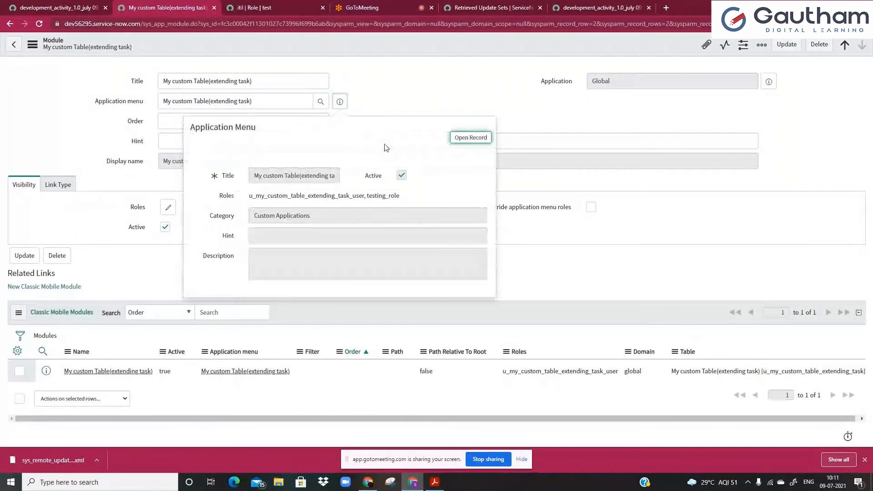
ctrl+click(460, 138)
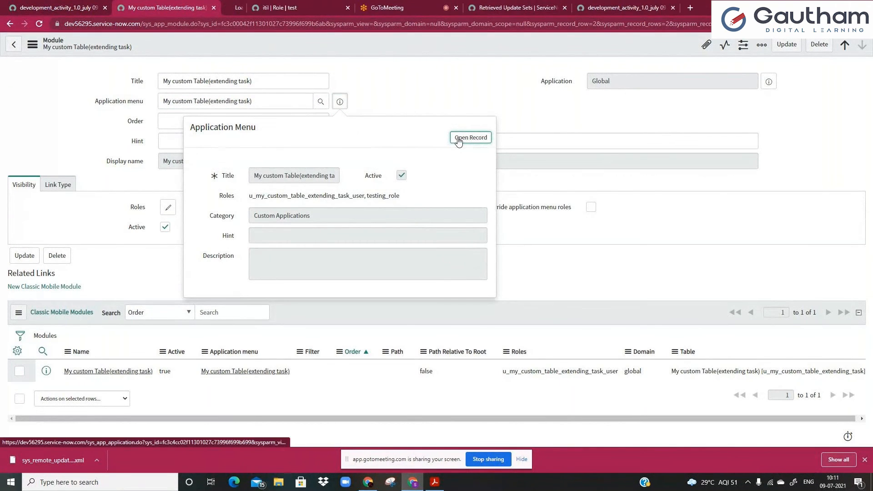
click(155, 26)
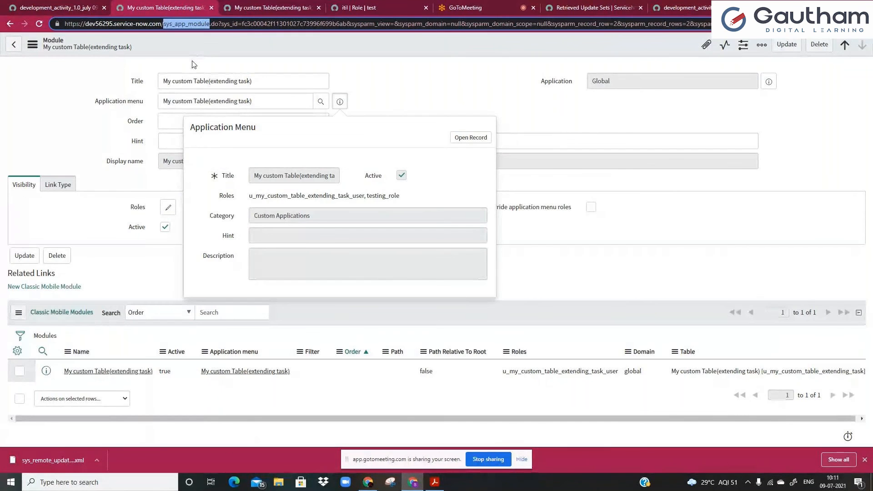
click(228, 11)
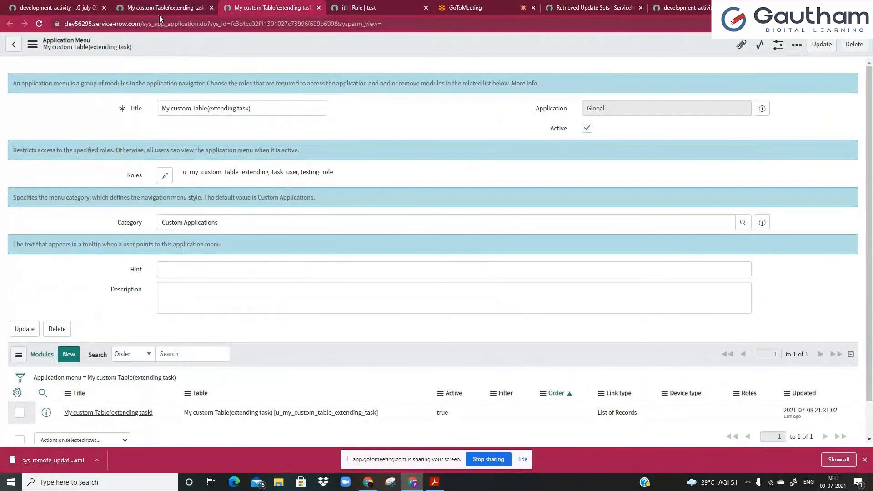
click(692, 11)
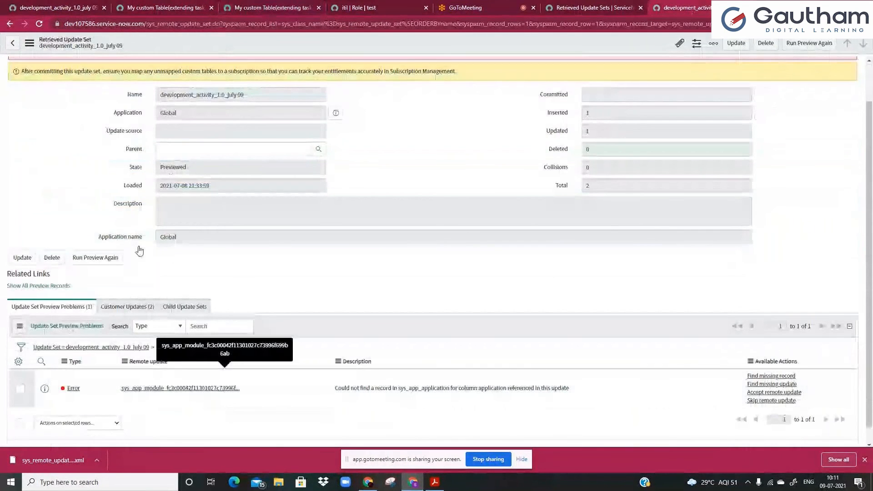
click(145, 9)
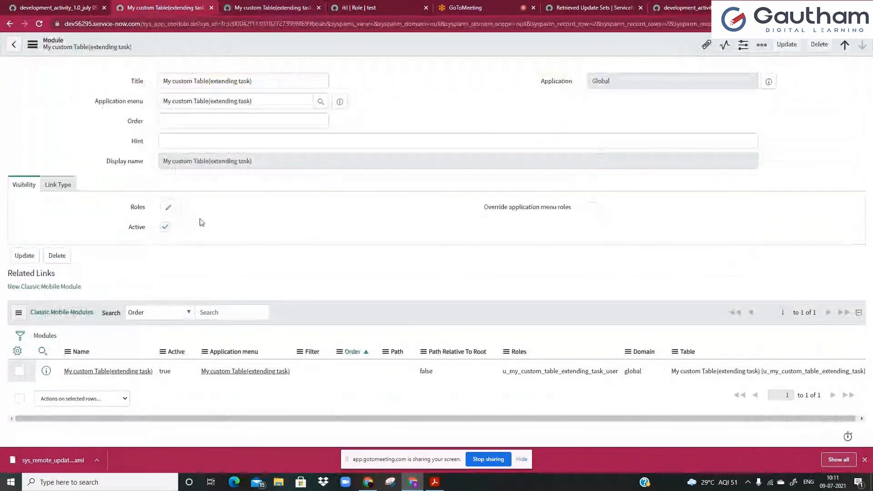
double_click(145, 25)
click(616, 8)
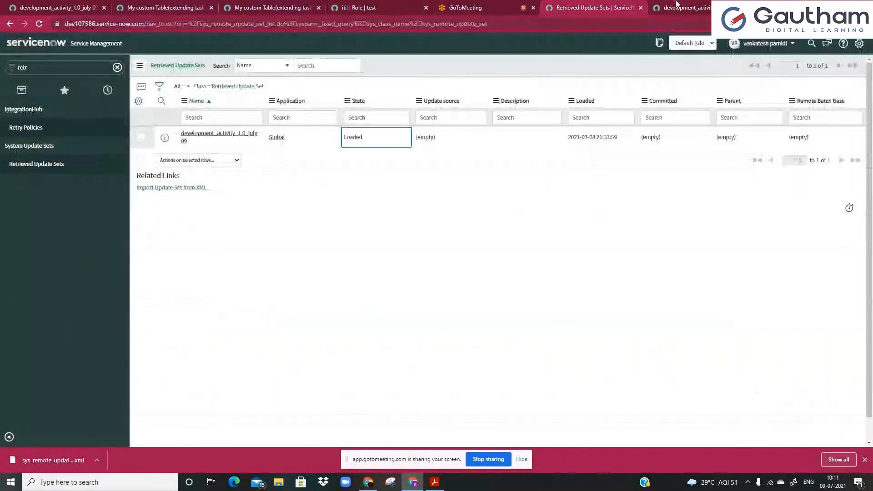
click(667, 7)
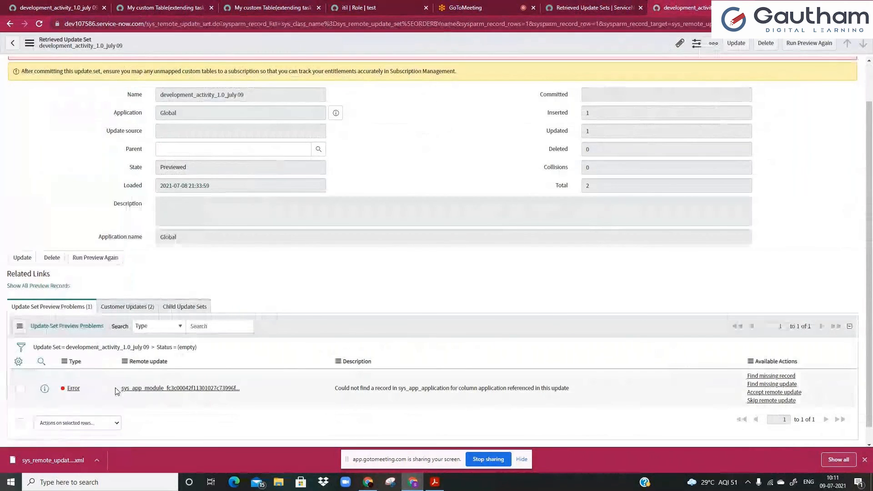
drag(120, 388, 236, 385)
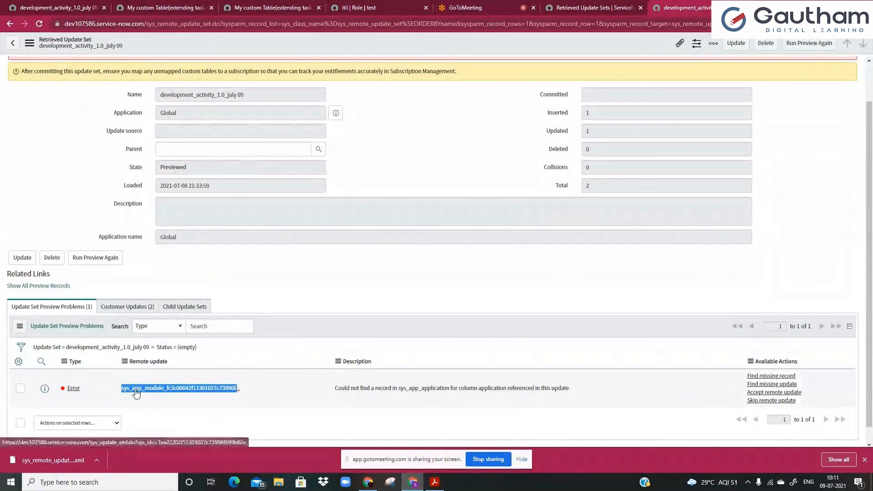
click(166, 8)
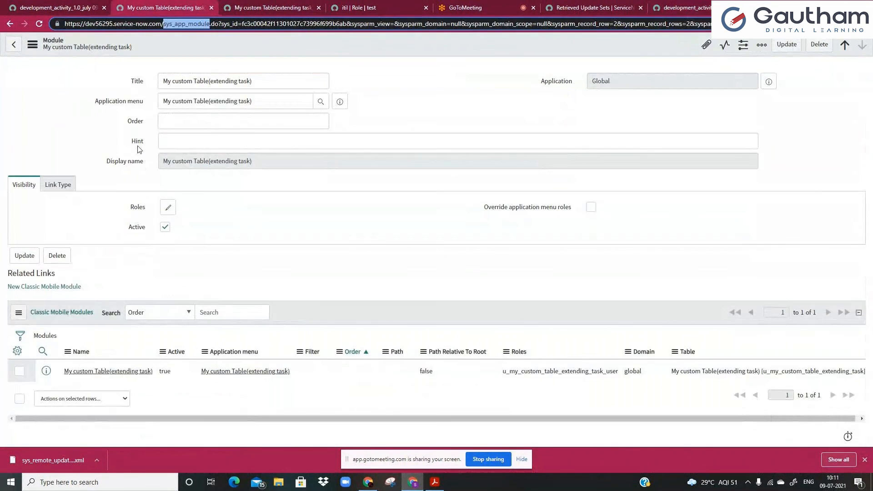
click(166, 99)
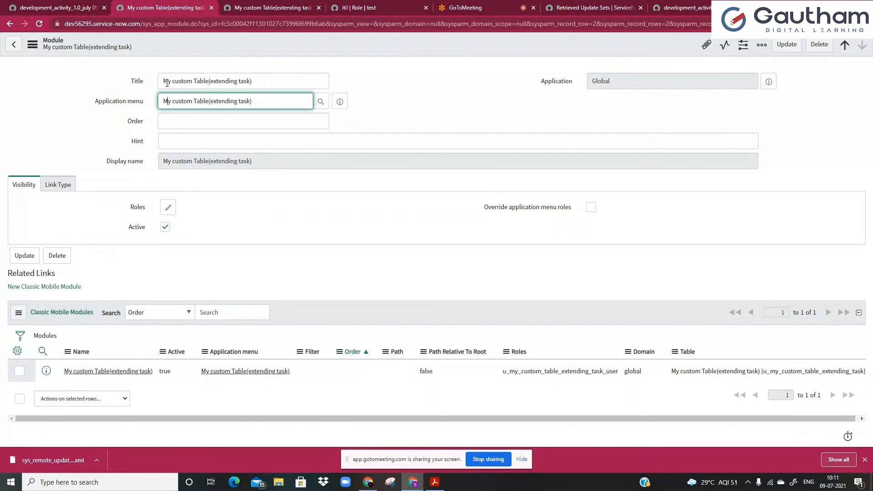
click(166, 83)
drag(163, 100, 255, 98)
click(257, 98)
click(254, 9)
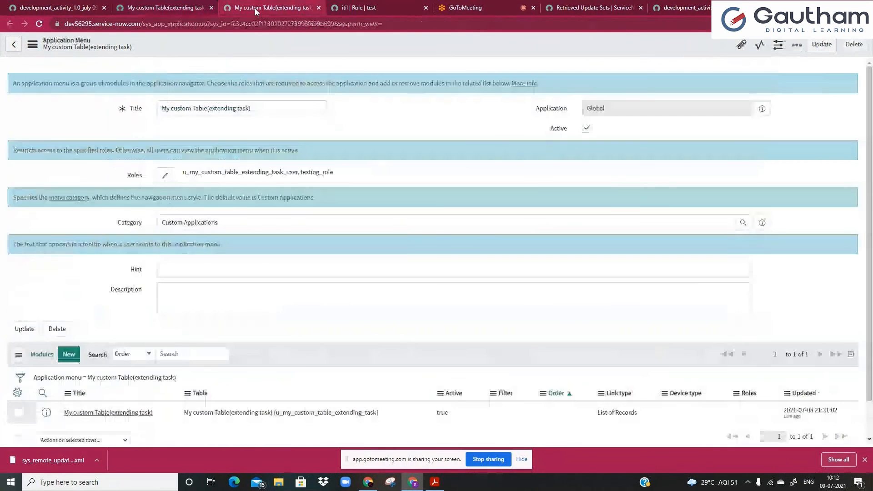
click(154, 26)
double_click(201, 24)
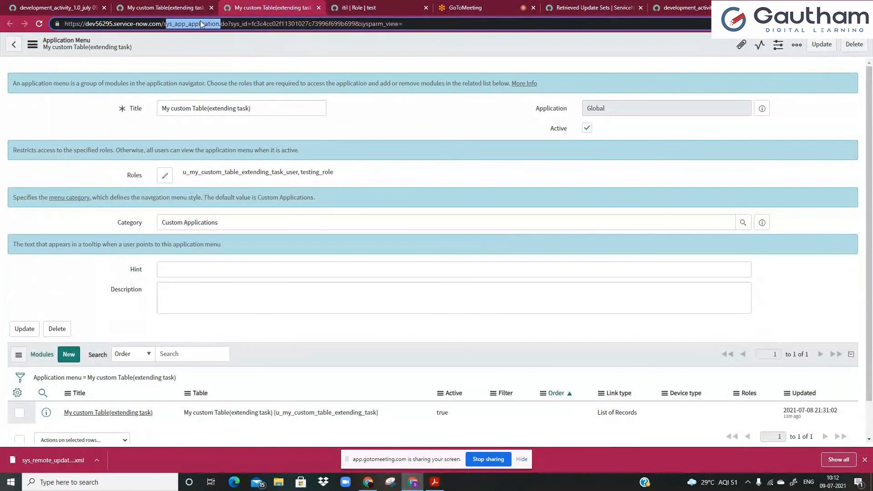
click(682, 8)
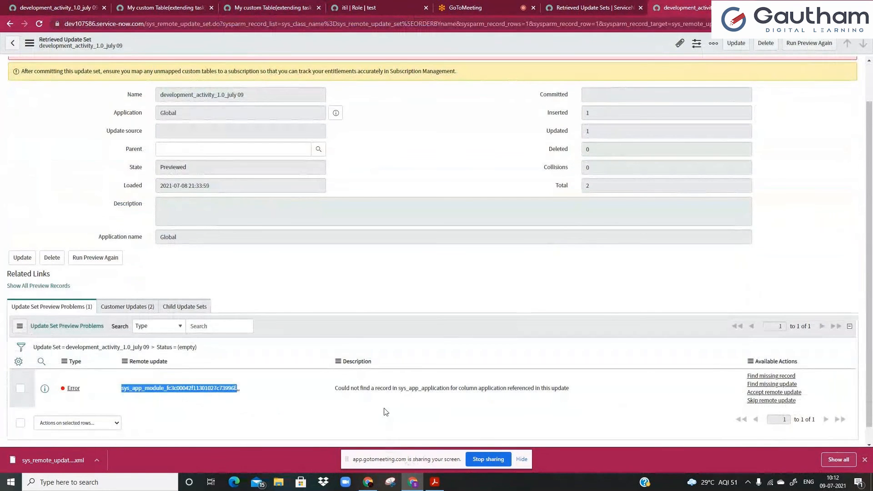
drag(338, 388, 576, 391)
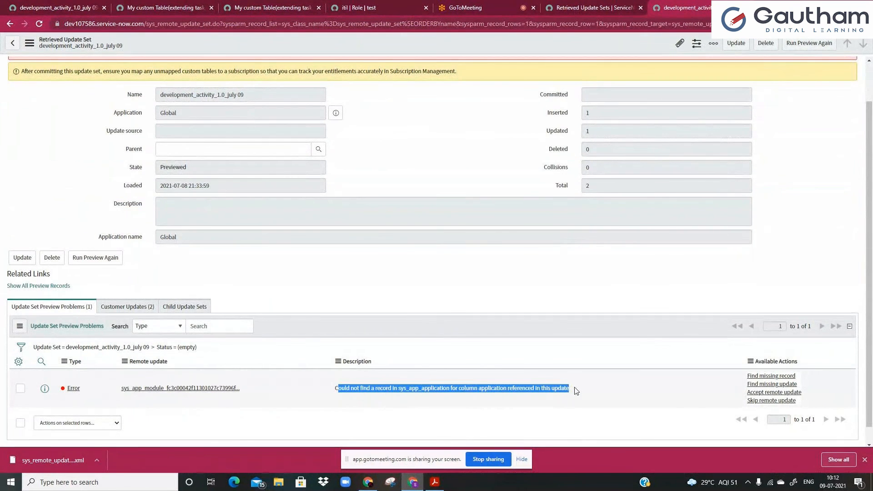
click(387, 405)
drag(335, 388, 446, 391)
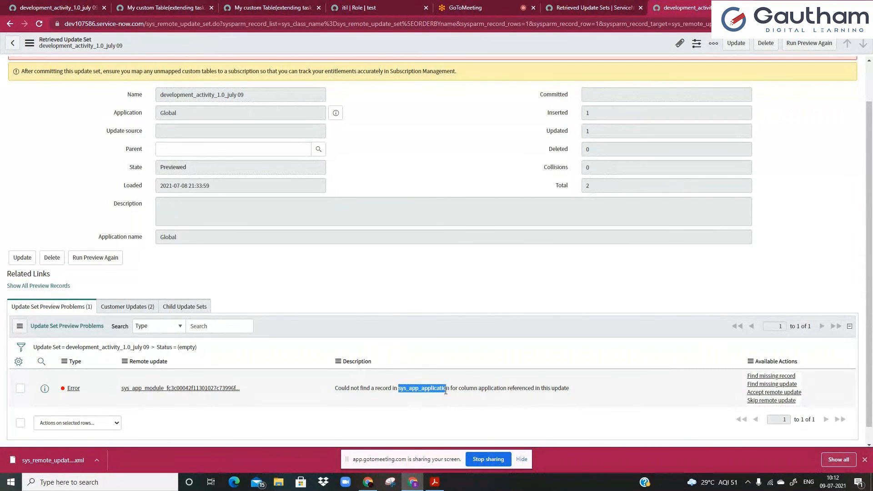
click(368, 408)
drag(476, 389, 569, 389)
click(509, 387)
click(462, 307)
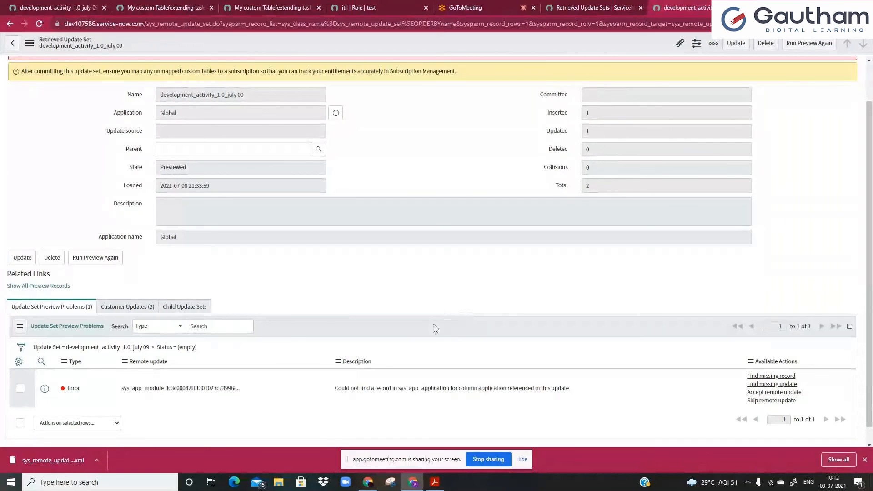
click(169, 8)
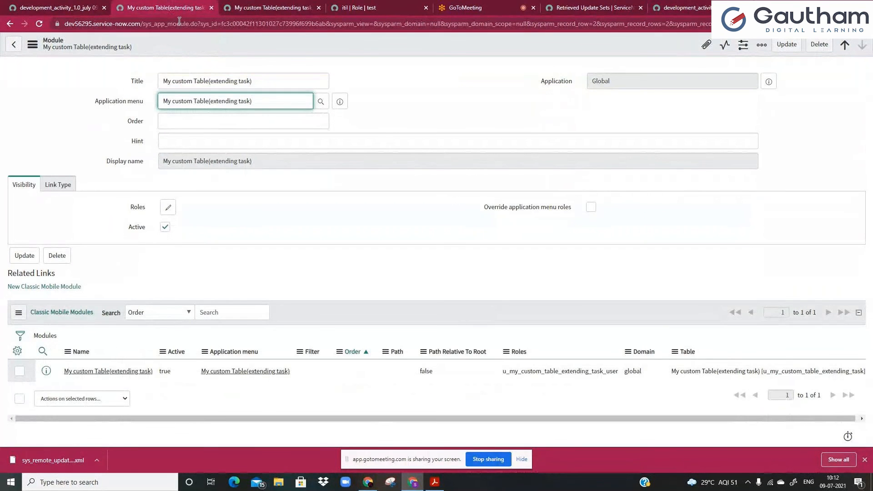
click(255, 9)
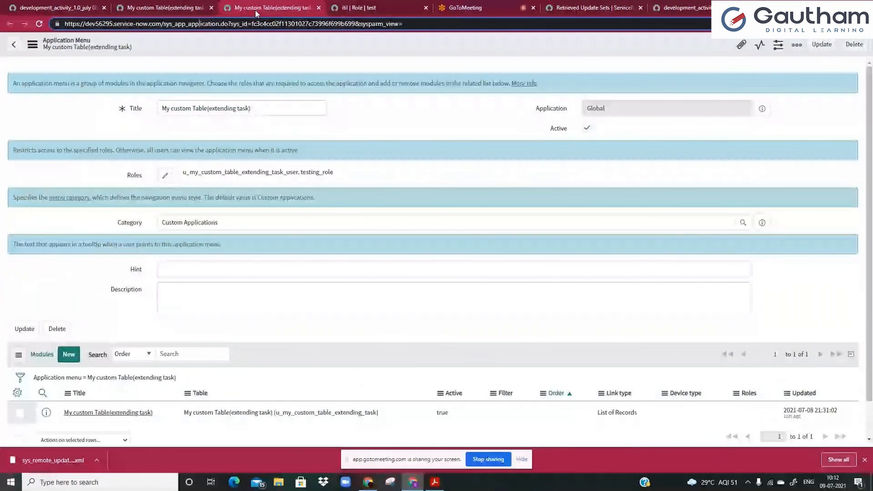
click(269, 106)
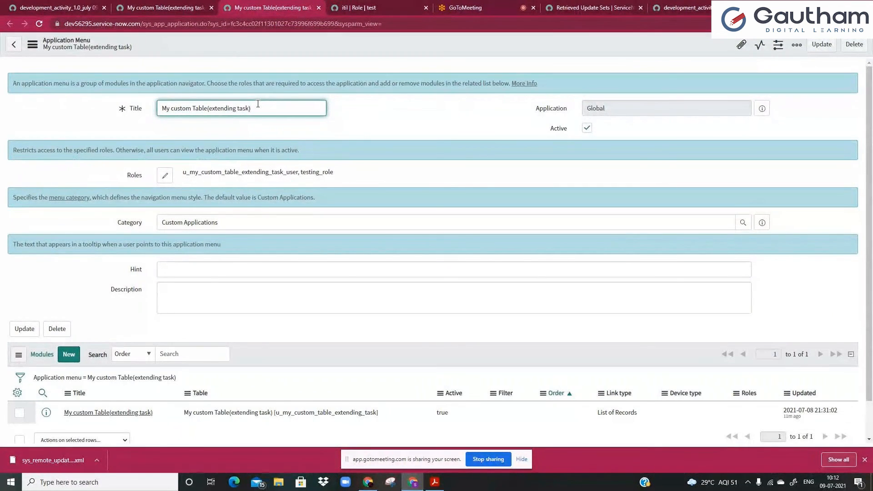
drag(257, 104, 158, 103)
click(164, 7)
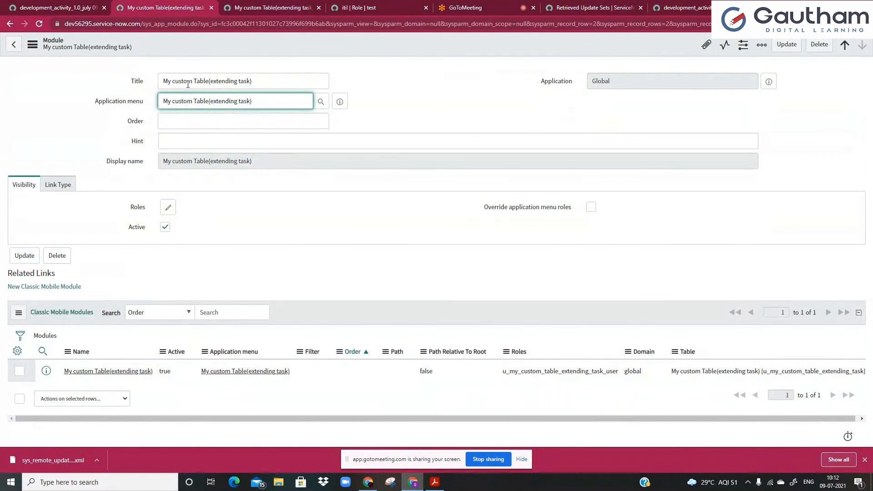
click(690, 7)
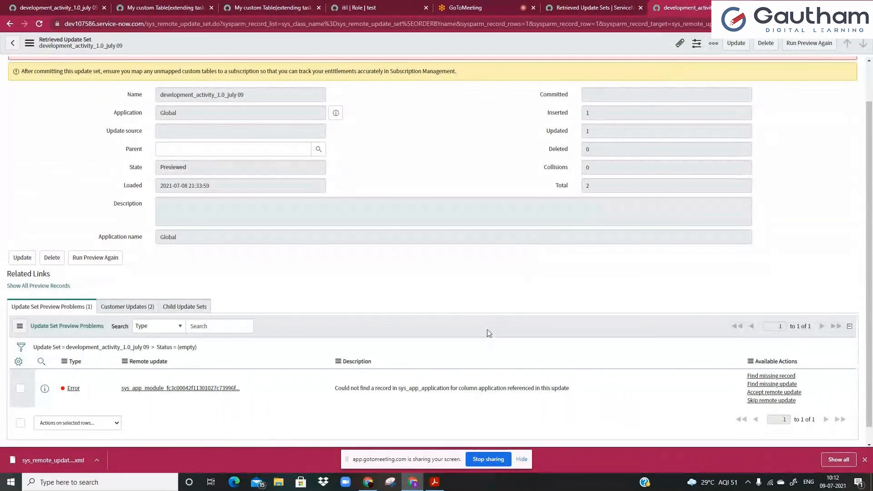
scroll(481, 369, down, 1)
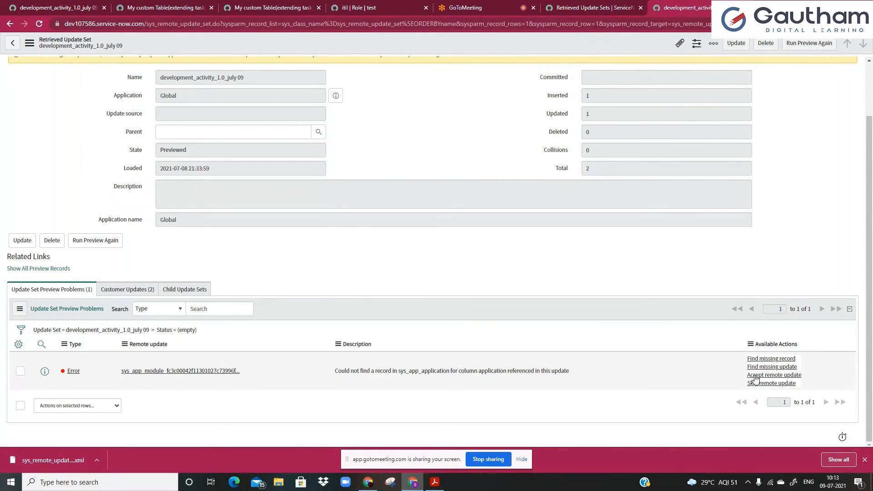
Accept the remote update for the Error row in the Update Set Preview Problems list.
click(756, 376)
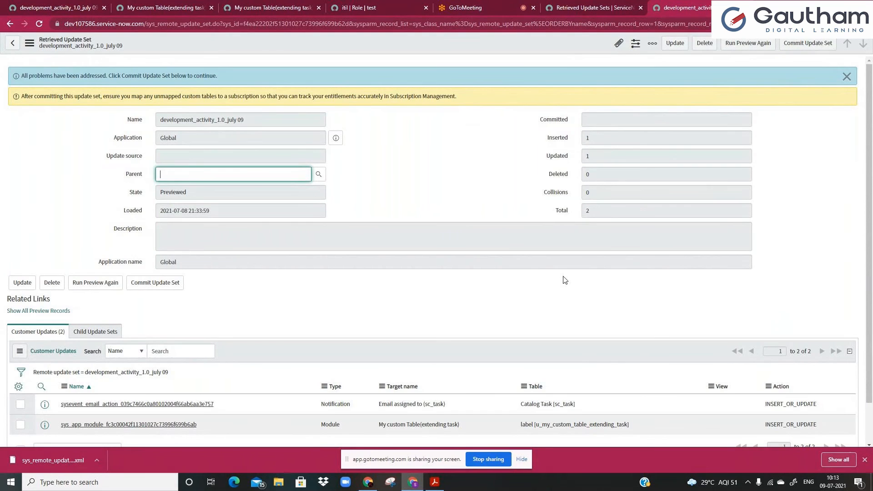
drag(34, 75, 188, 75)
click(188, 75)
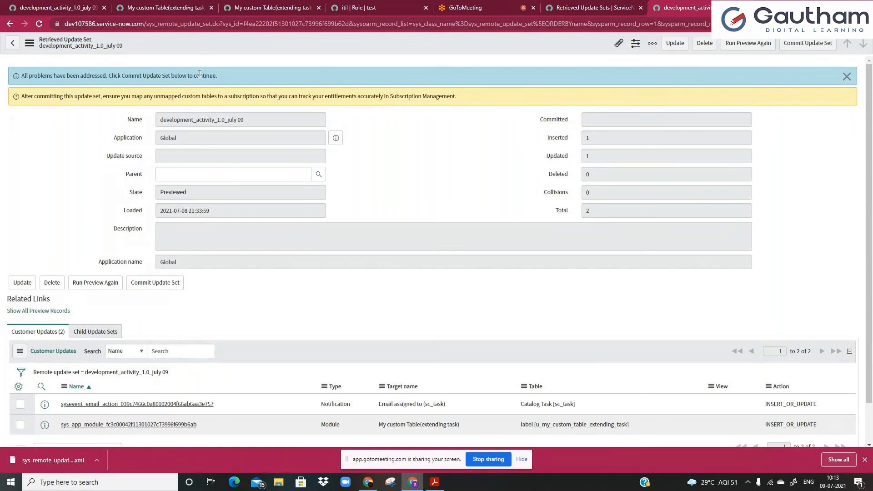
drag(48, 94, 314, 95)
Commit development_activity_1.0_july 09 and close the progress dialog once it shows Succeeded 100%.
click(428, 97)
click(799, 46)
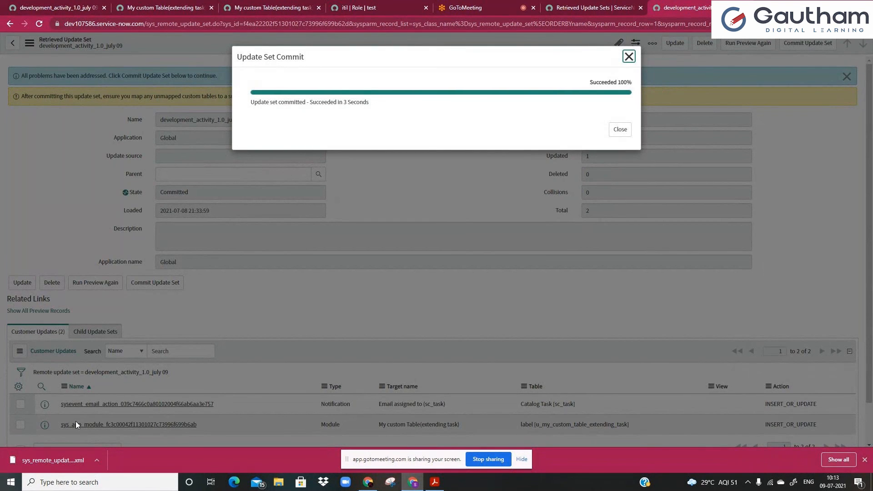
click(620, 130)
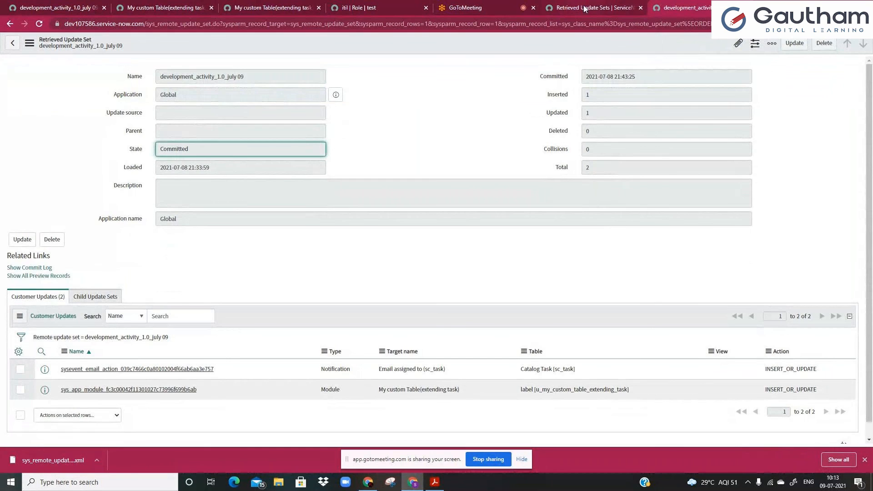
On the Retrieved Update Sets tab, try a 'my cus' navigator filter, clear it, and reload the page.
click(574, 9)
triple_click(63, 65)
key(BackSpace)
text(my)
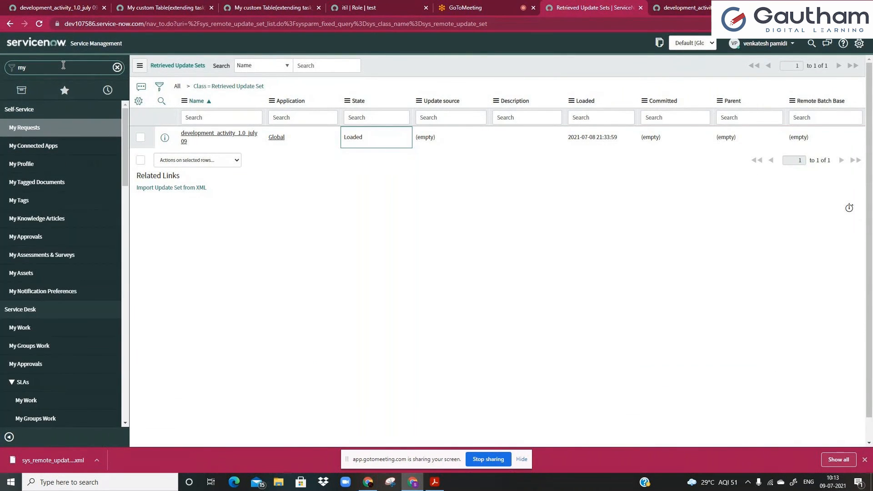
text( cus)
triple_click(57, 66)
key(BackSpace)
click(40, 24)
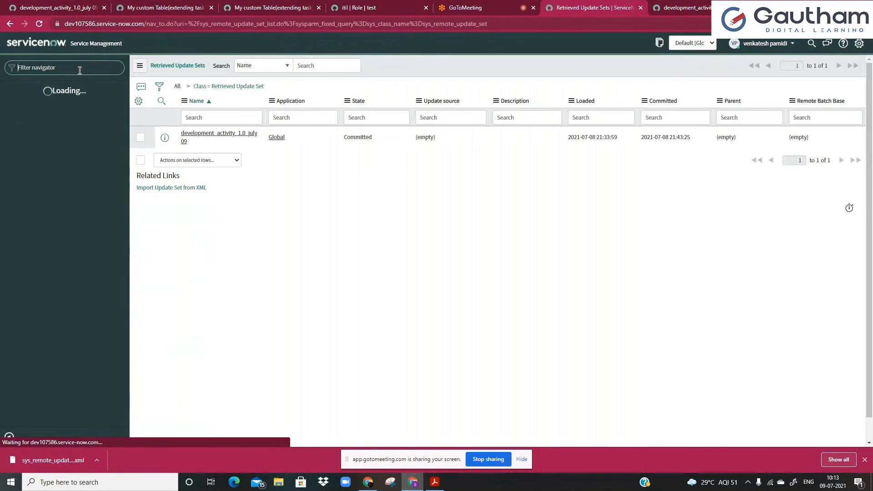
Replace the navigator filter with sys_app_module.list to open the Modules list.
click(79, 71)
text(my cus)
key(ctrl+a)
key(BackSpace)
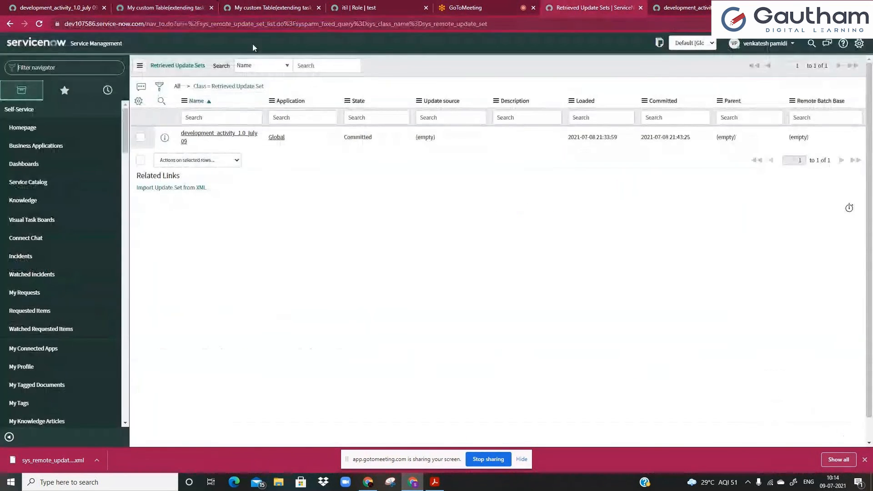
click(72, 67)
text(sys_app_module)
text(.list)
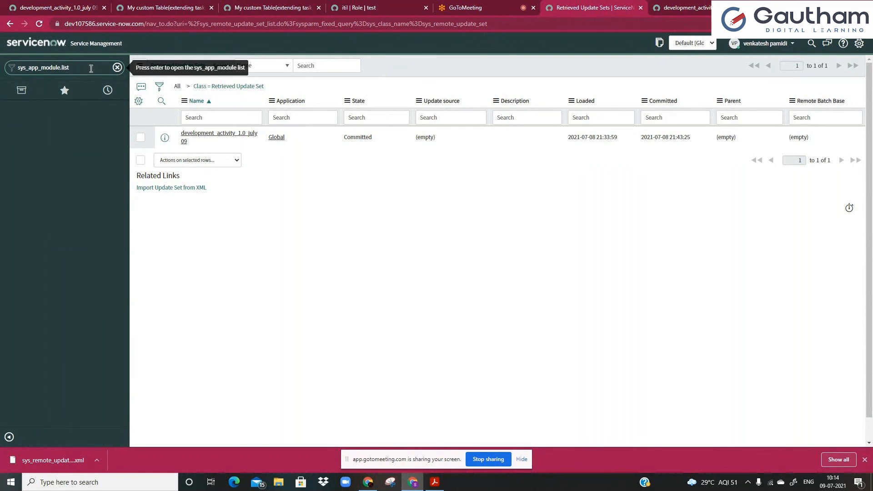
key(Return)
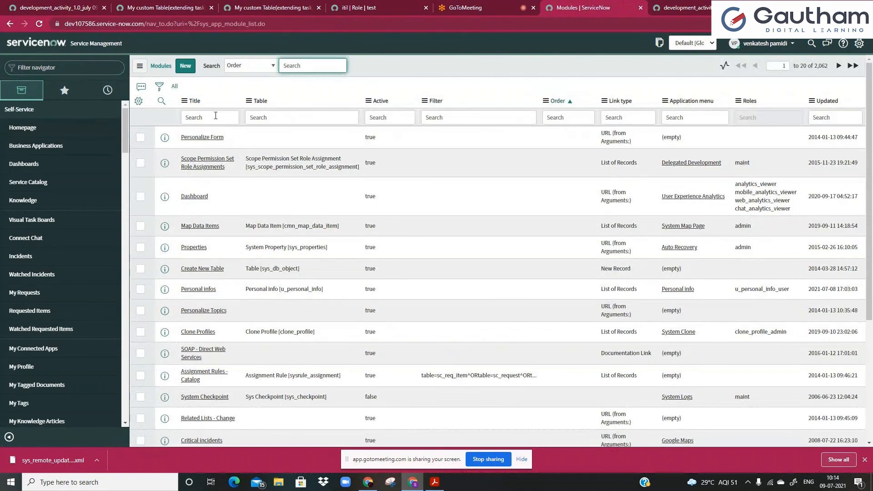
Sort Modules by Updated z to a and open My custom Table(extending task).
click(822, 103)
right_click(823, 104)
click(285, 188)
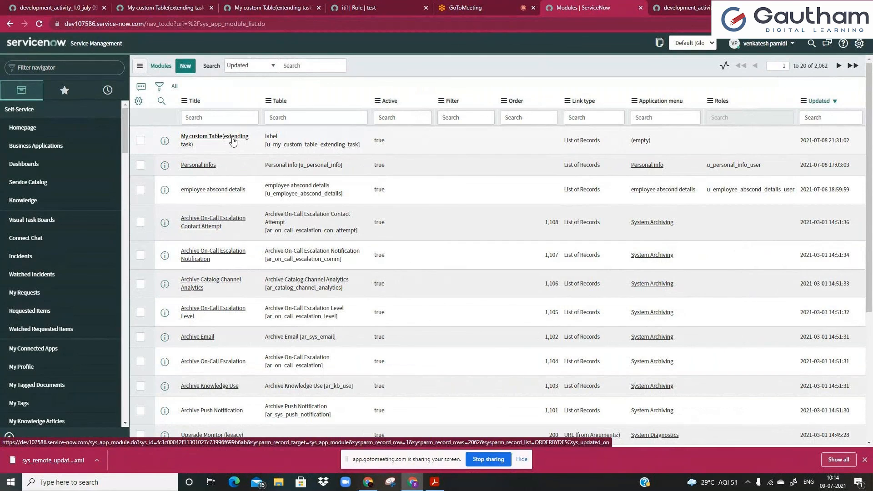
click(232, 142)
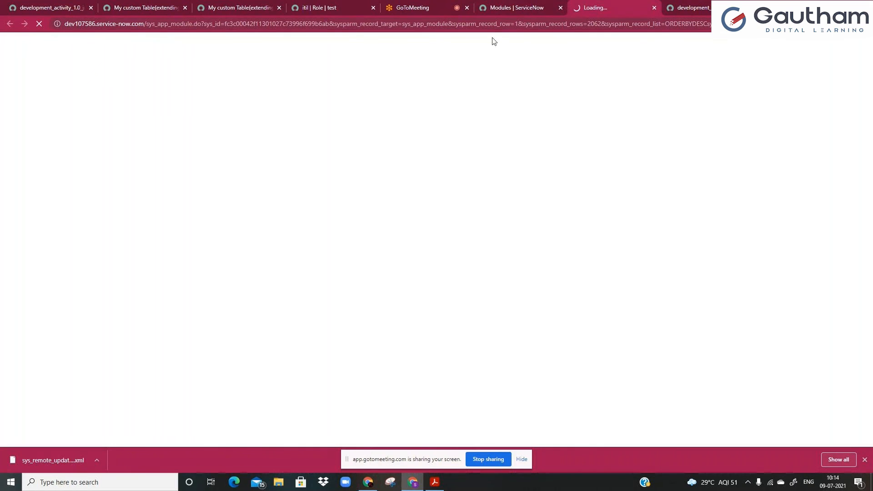
Review the source instance module's Link Type settings and Application menu value.
click(118, 6)
click(57, 184)
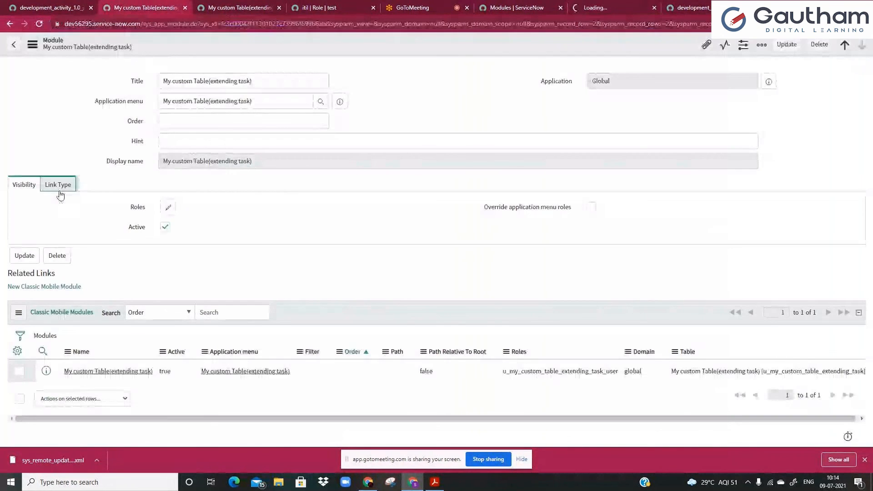
triple_click(256, 100)
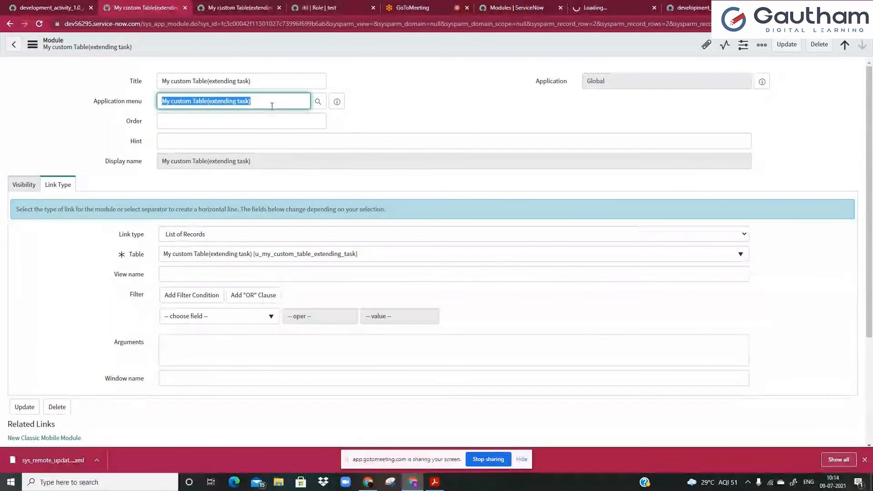
click(273, 104)
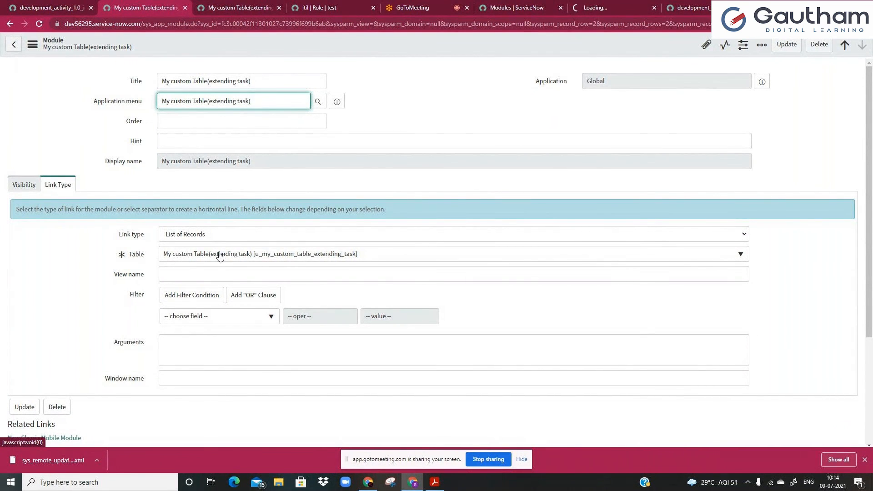
Back on the target Modules list, open the imported My custom Table(extending task) record.
click(524, 6)
drag(265, 136, 289, 145)
click(340, 137)
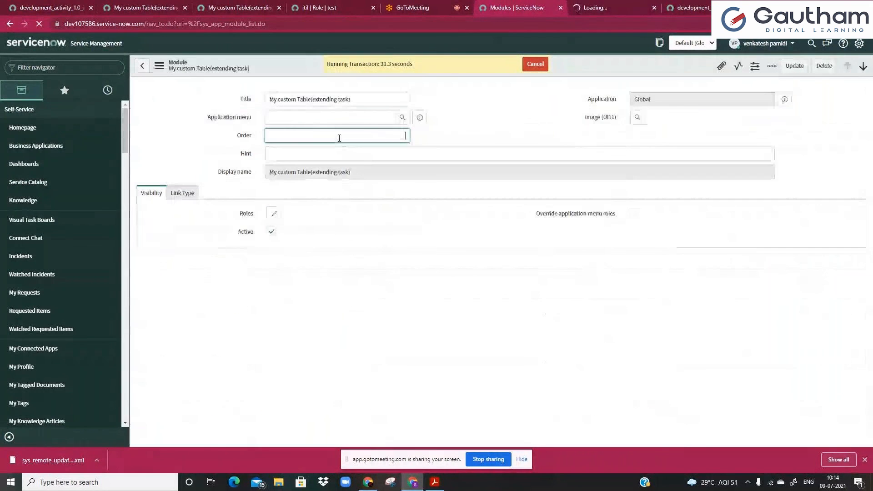
Set the imported module's Link Type table to u_my_custom_table_extending_task.
click(274, 119)
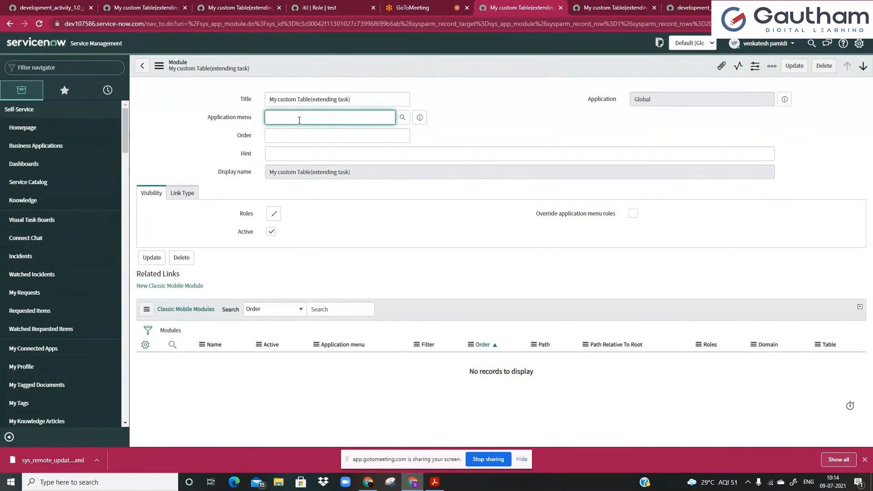
click(183, 193)
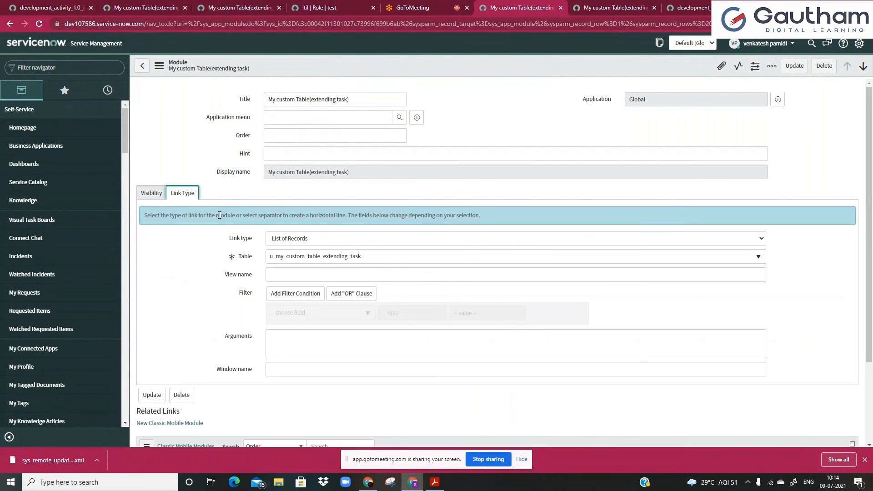
click(282, 257)
click(315, 369)
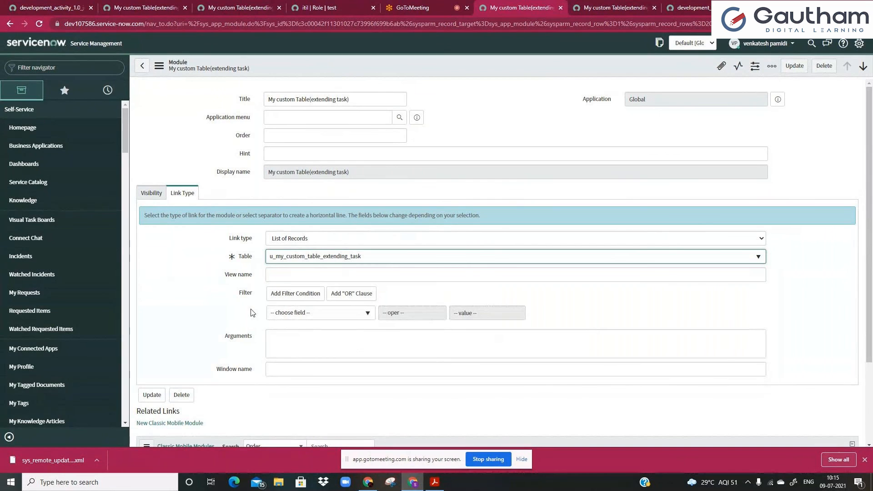
Compare the module against the source instance's copy, then filter the navigator for 'retr'.
click(136, 8)
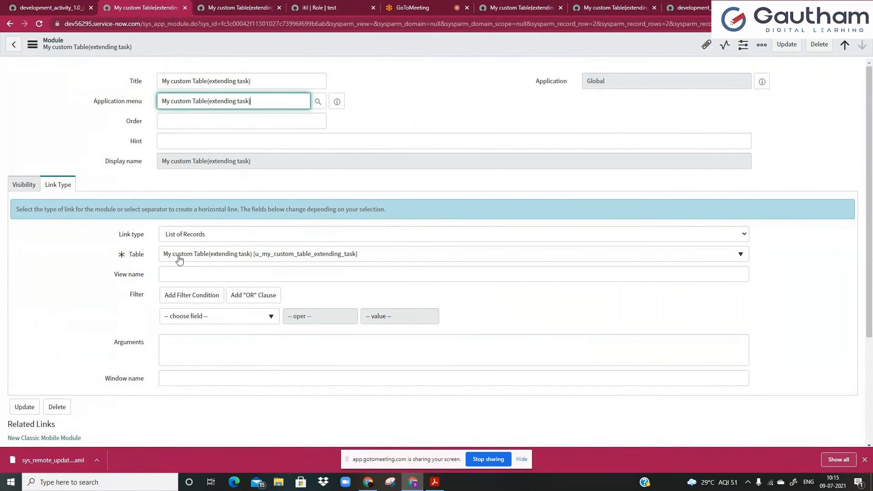
click(487, 5)
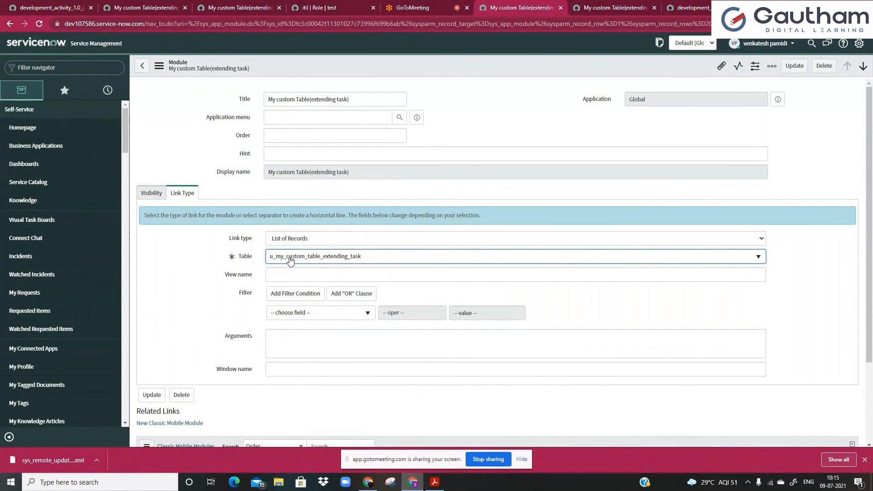
click(329, 276)
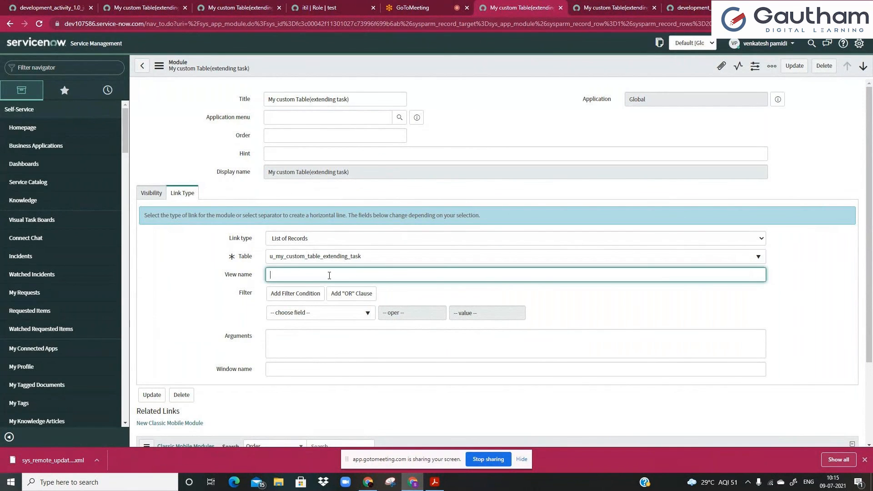
click(165, 298)
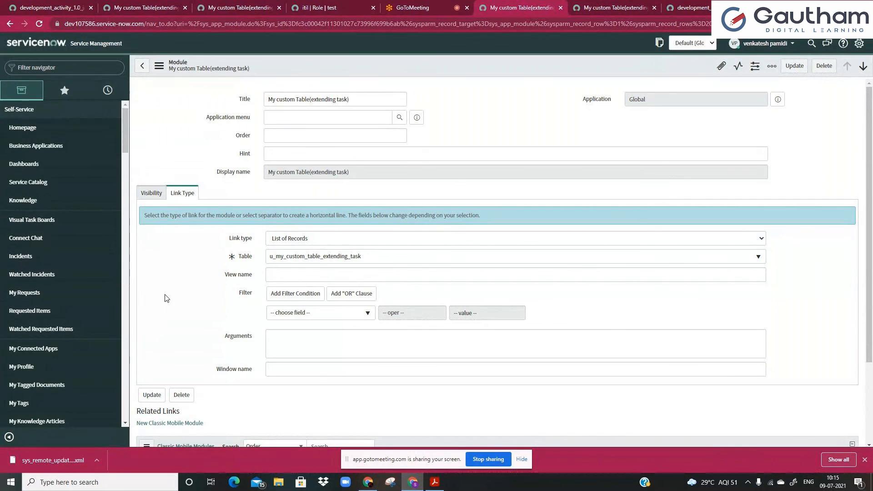
click(84, 66)
text(retr)
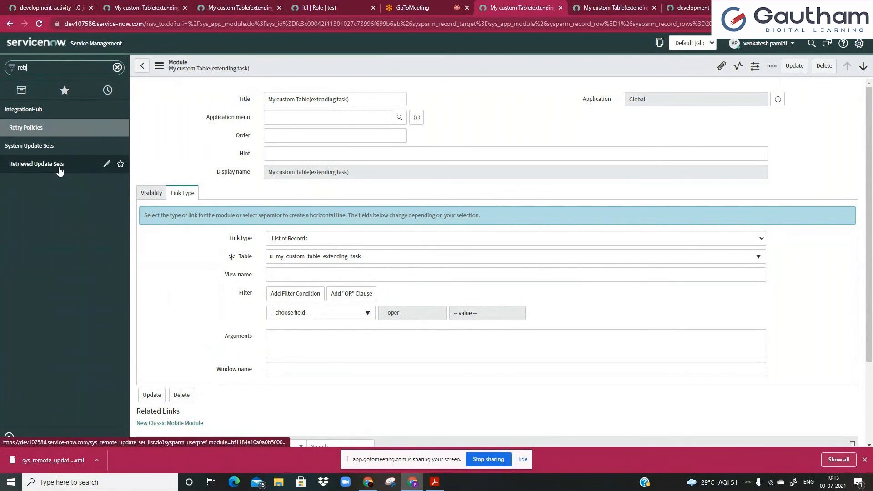
Open Retrieved Update Sets, visit Import Update Set from XML and back, then try and clear a 'pre' name search.
click(60, 174)
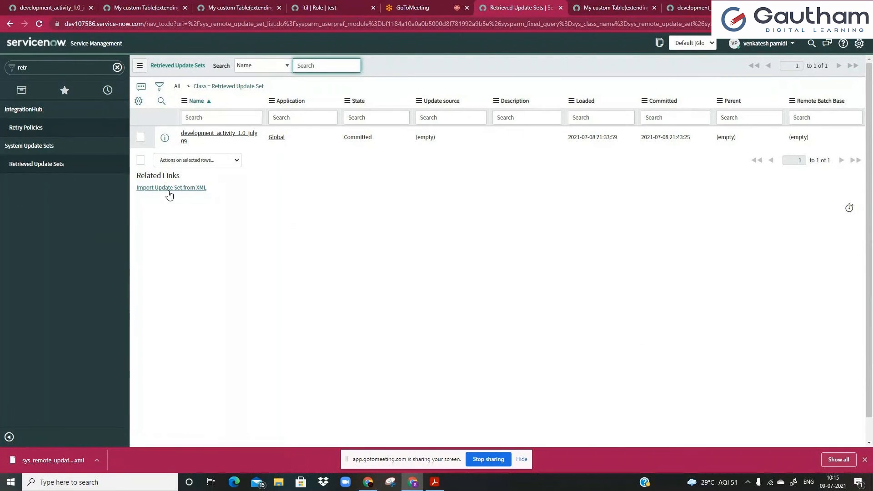
click(168, 190)
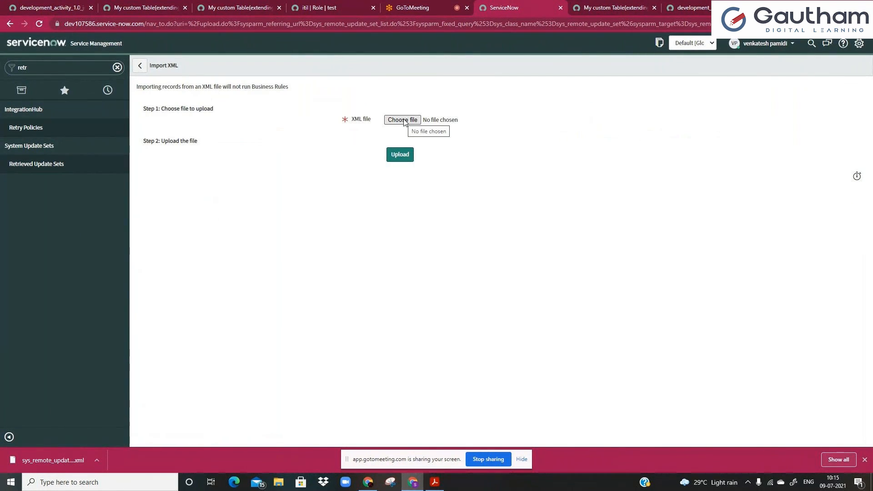
click(140, 65)
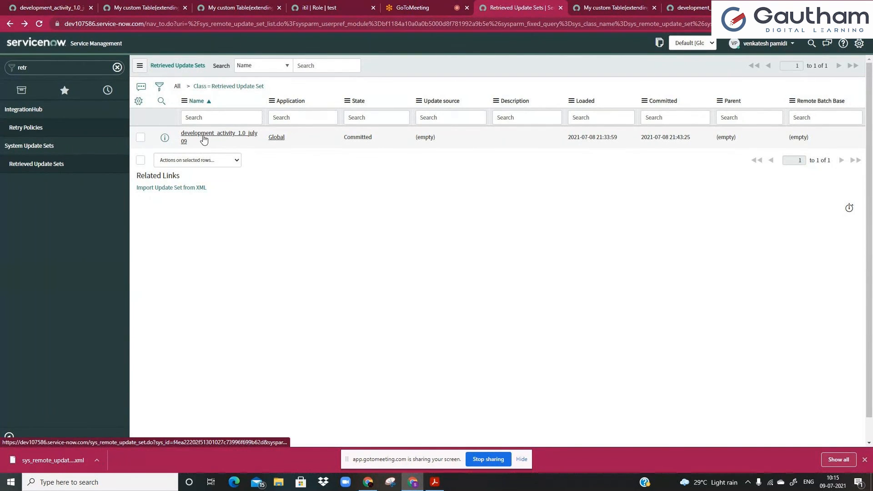
click(210, 120)
text(pre)
key(ctrl+a)
key(BackSpace)
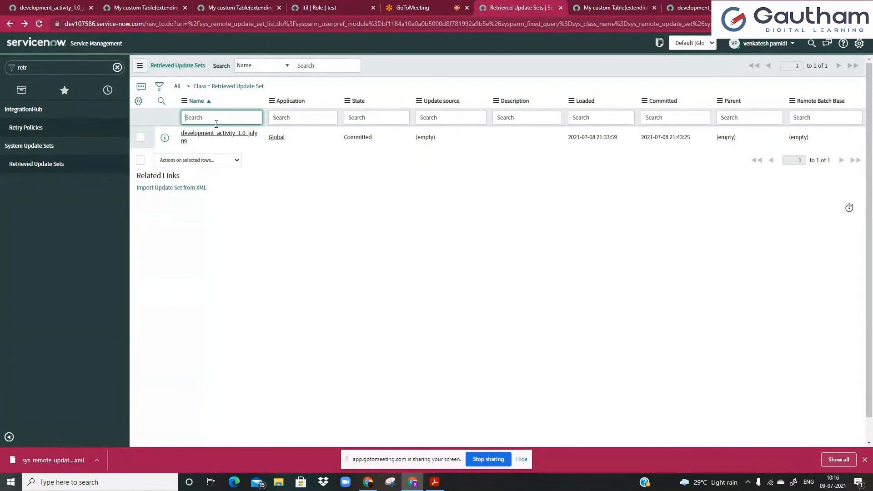
Switch the interface theme to DarkNOW in System Settings, then move to the GoToMeeting tab.
click(858, 44)
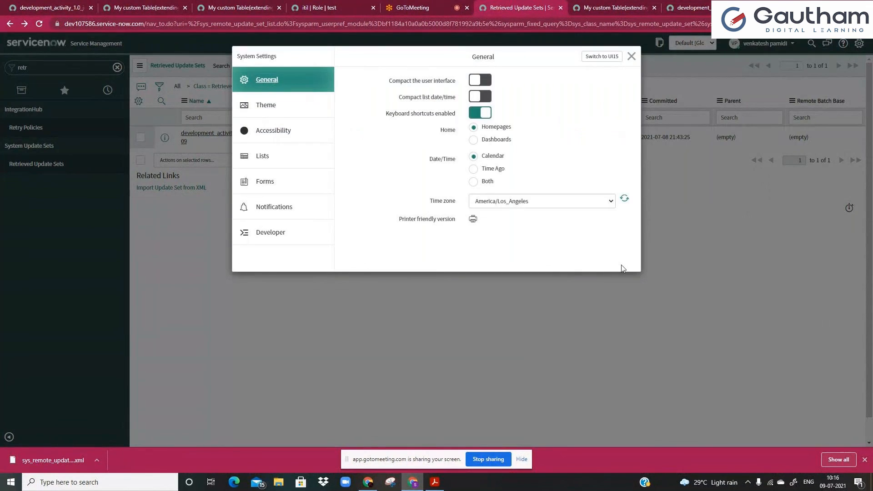
click(293, 111)
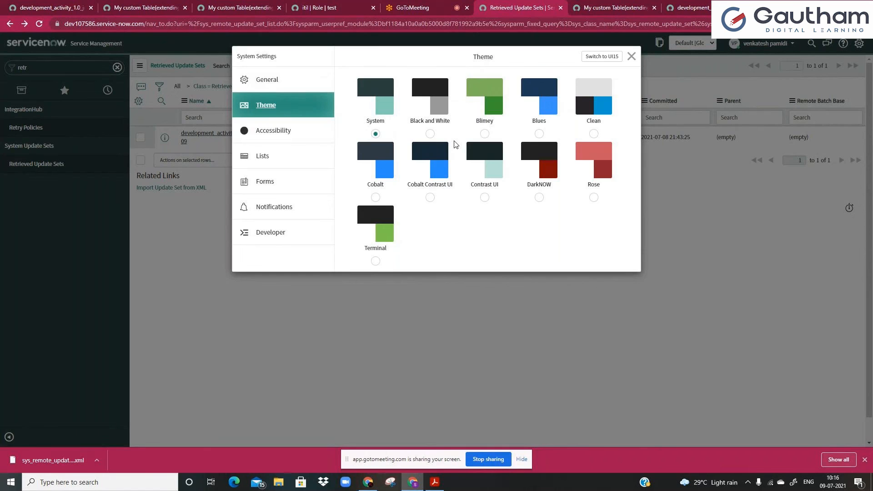
click(539, 197)
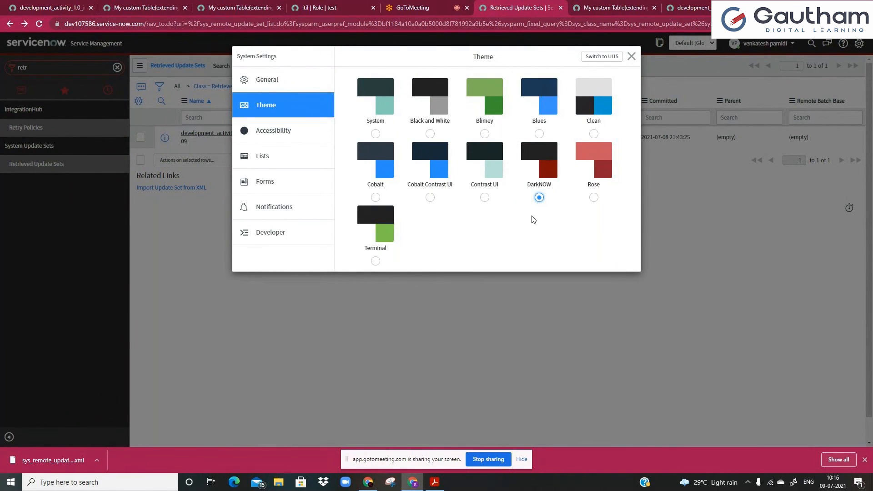
click(631, 57)
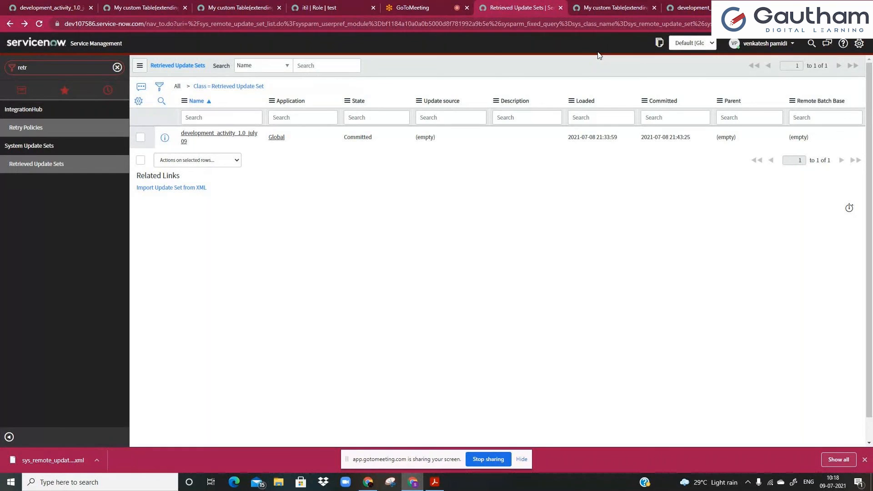
click(413, 8)
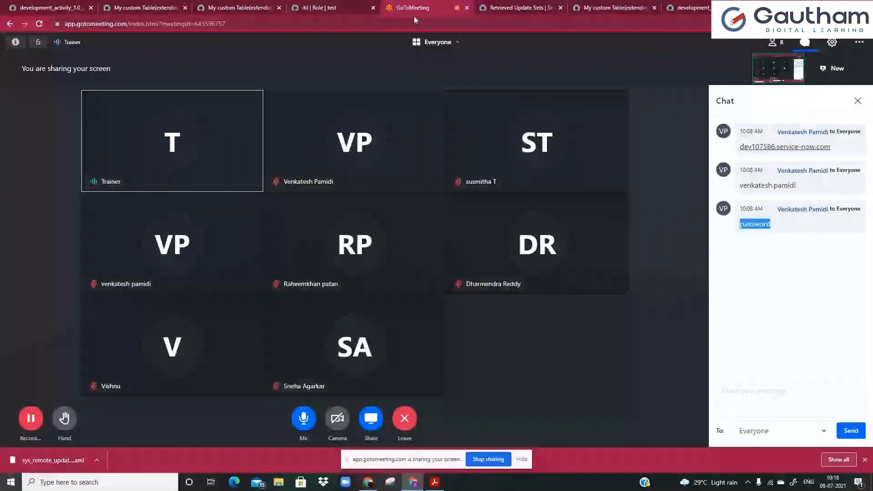